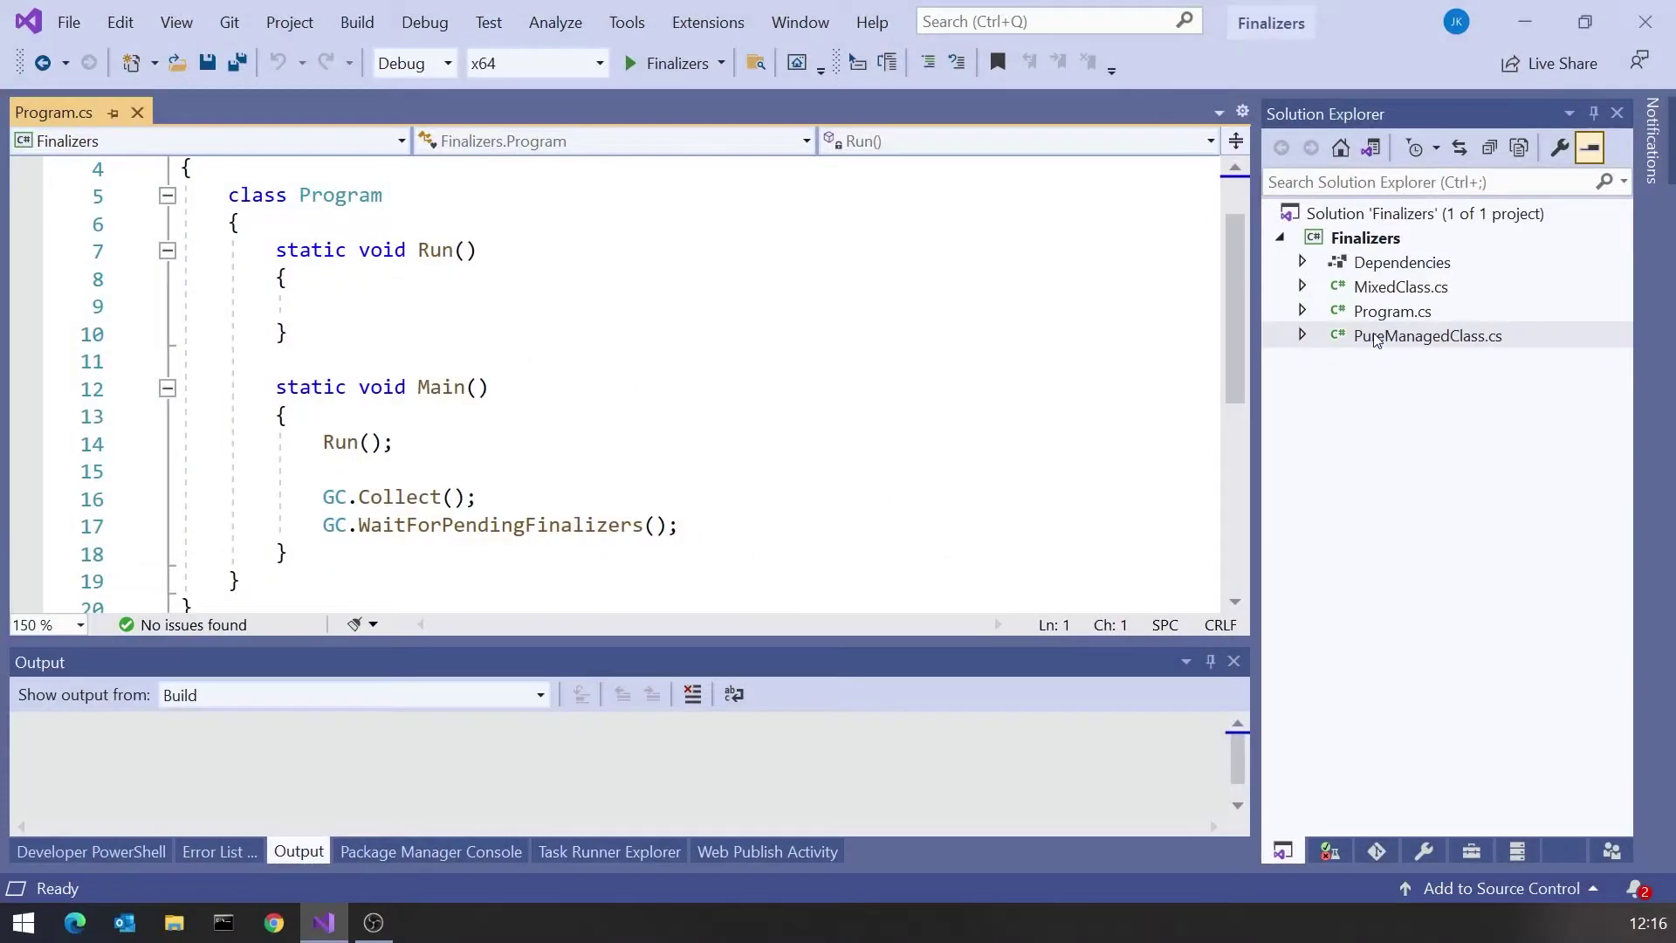
Step: Open PureManagedClass.cs and review its StreamWriter _writer field and where it is created
{"action": "double_click", "coordinate": [1375, 337]}
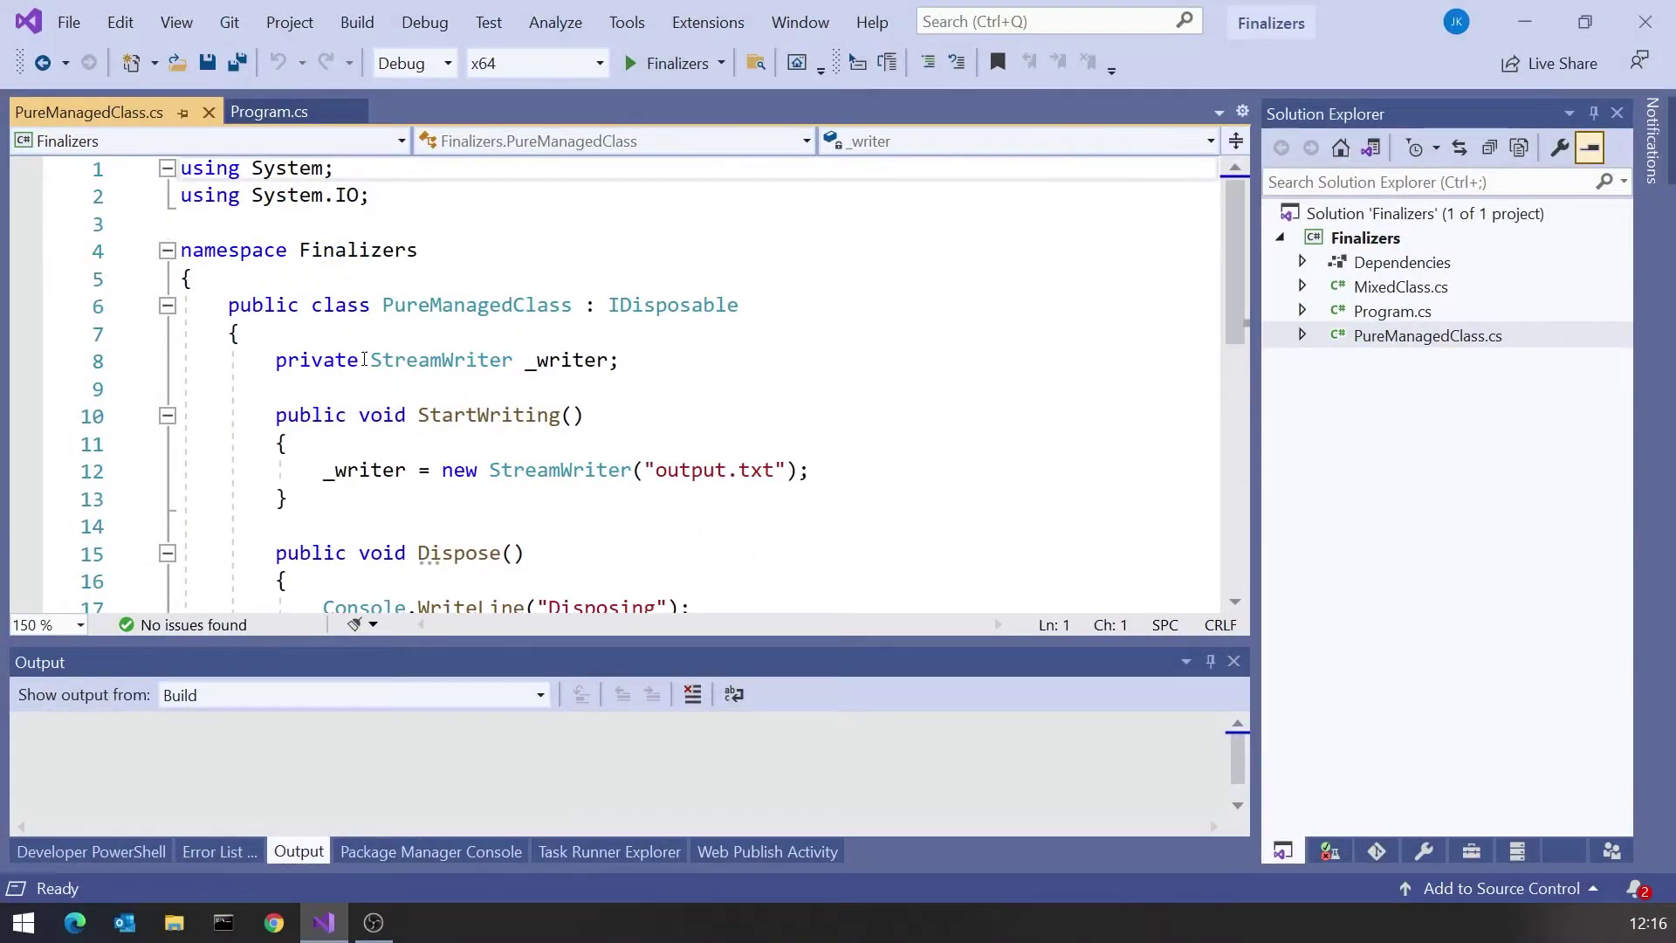
{"action": "left_click_drag", "start_coordinate": [363, 359], "coordinate": [641, 362]}
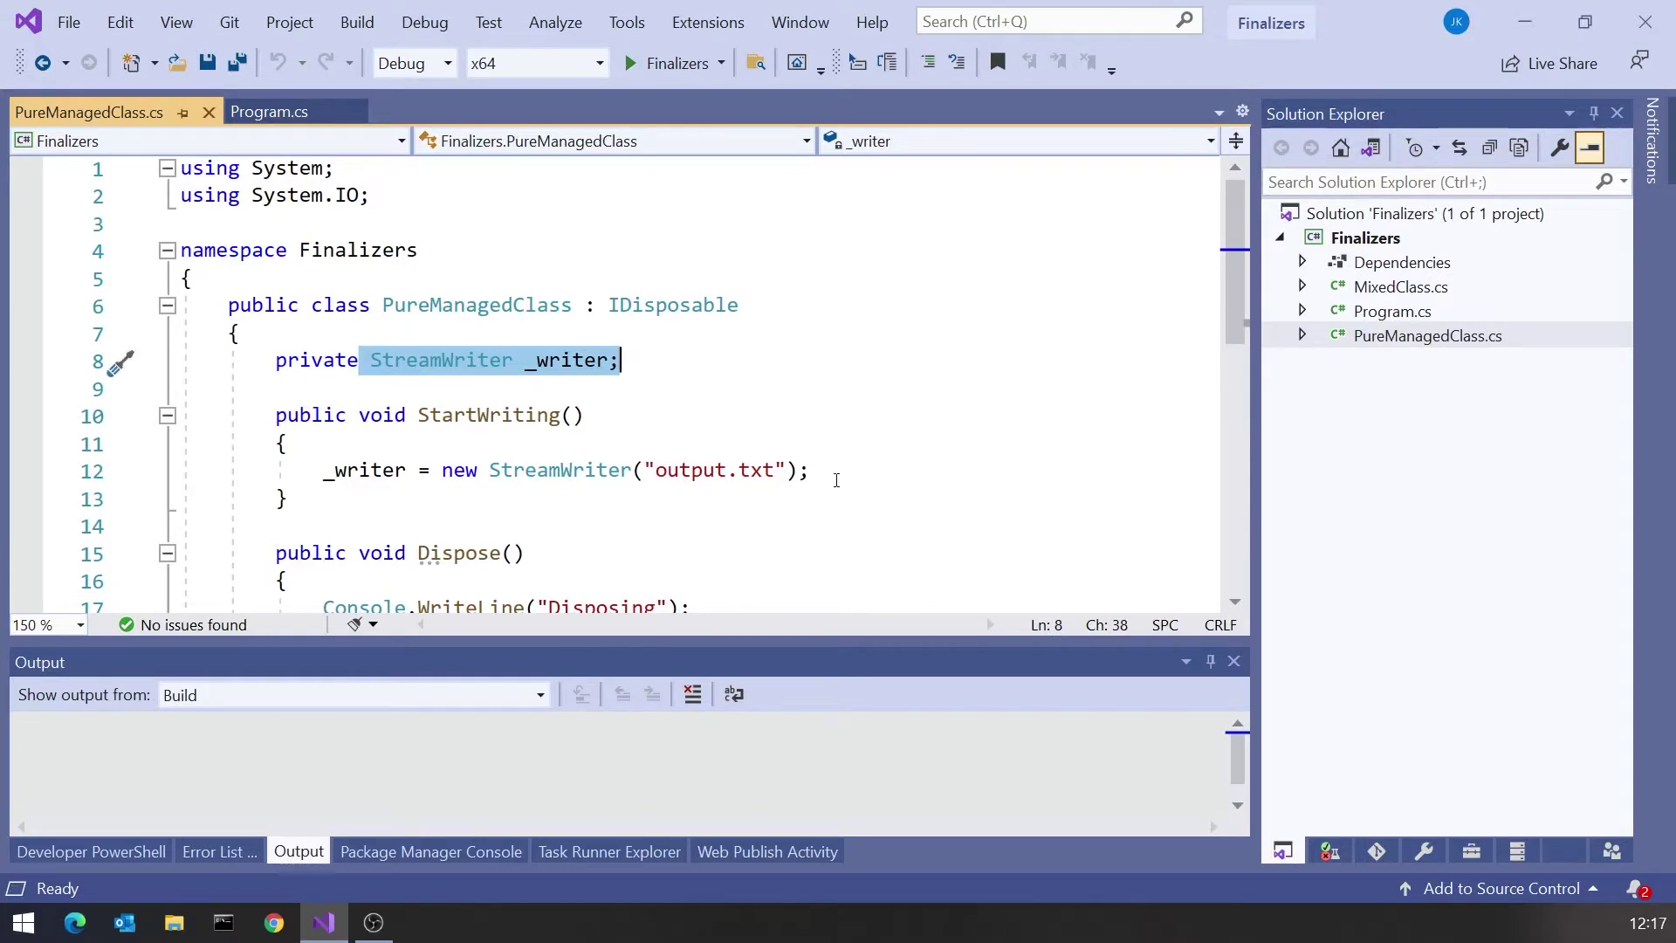
{"action": "left_click_drag", "start_coordinate": [841, 472], "coordinate": [311, 474]}
{"action": "left_click", "coordinate": [865, 459]}
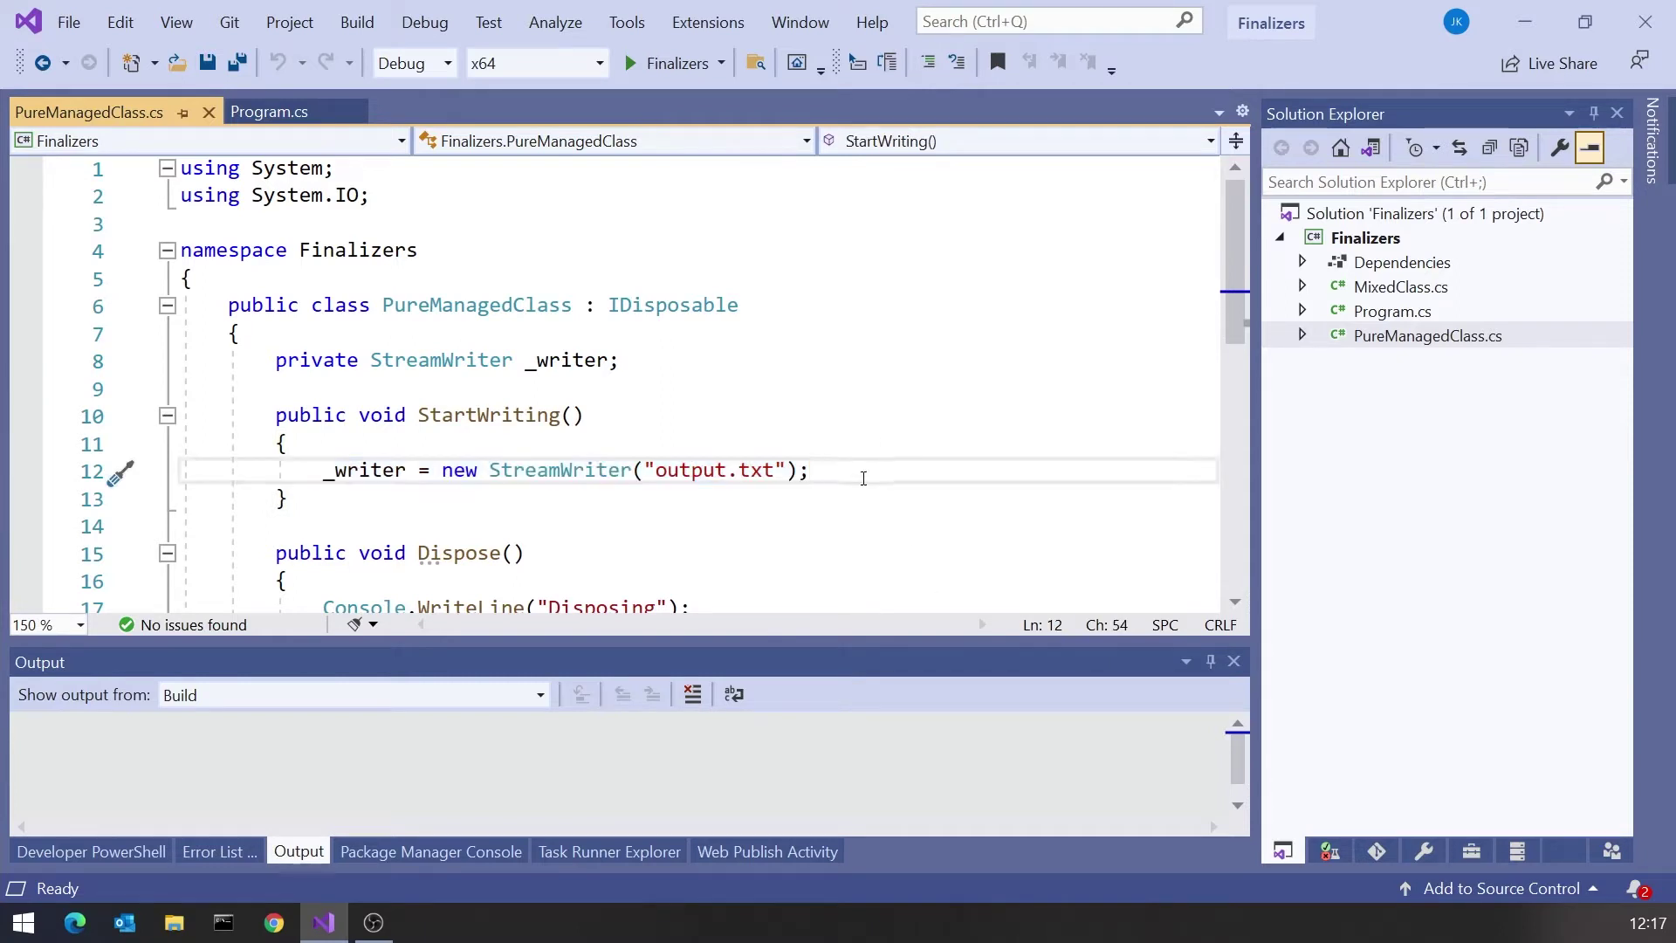
{"action": "mouse_move", "coordinate": [864, 475]}
{"action": "left_mouse_down"}
{"action": "mouse_move", "coordinate": [280, 441]}
{"action": "mouse_move", "coordinate": [445, 477]}
{"action": "left_mouse_up"}
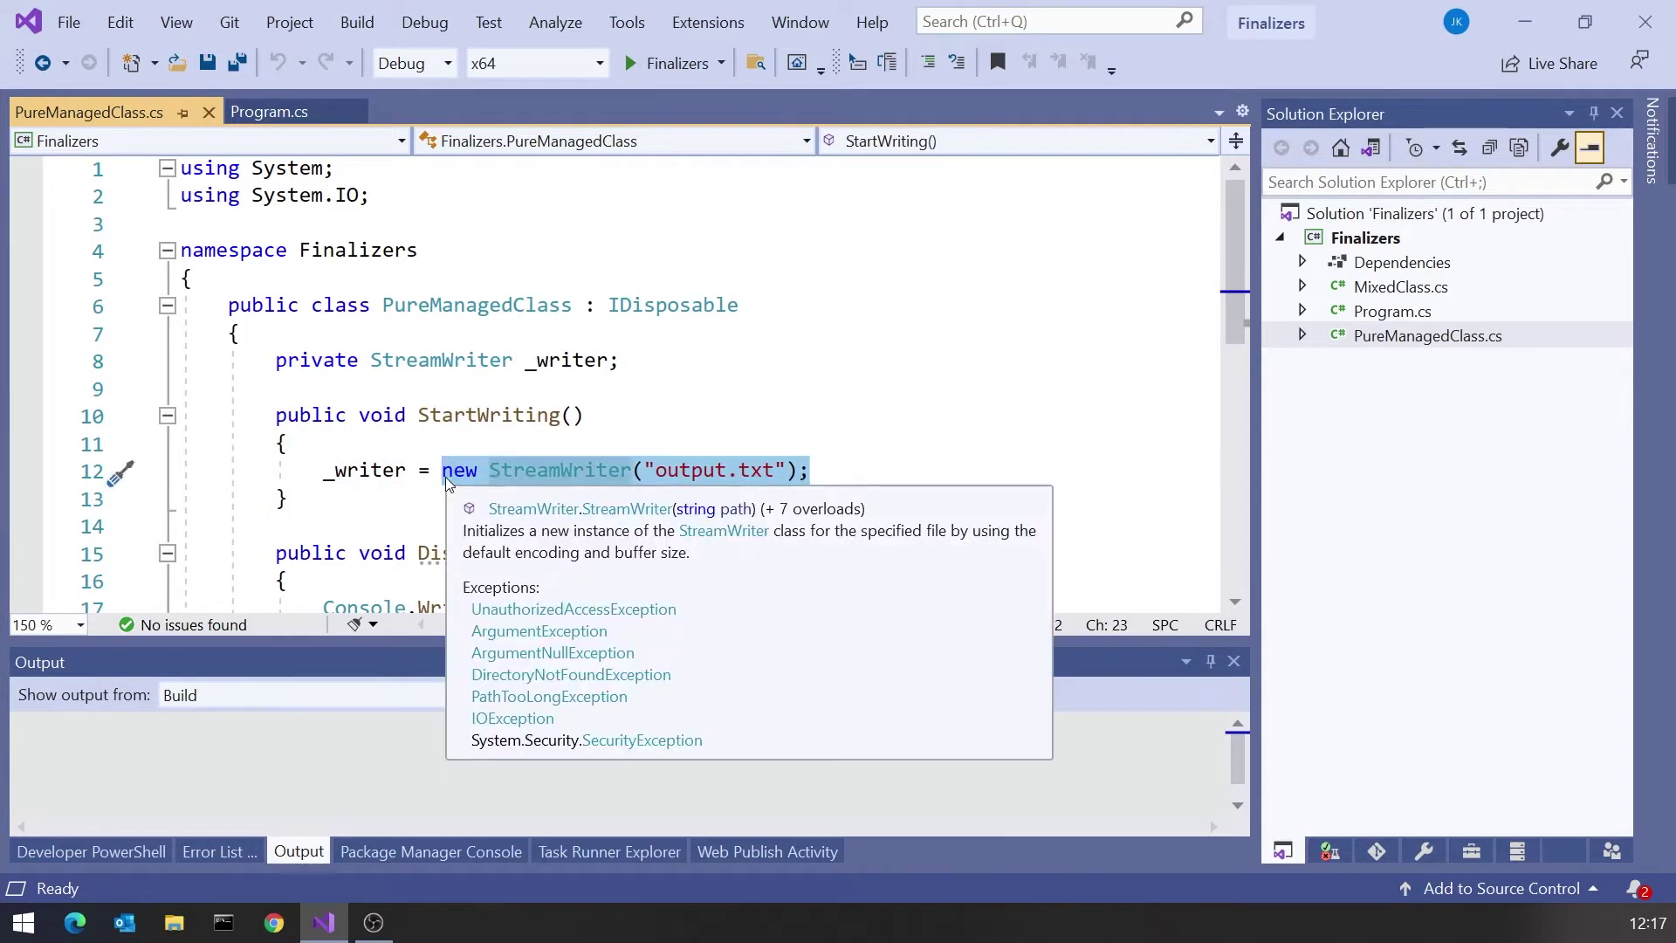
{"action": "left_click", "coordinate": [704, 398]}
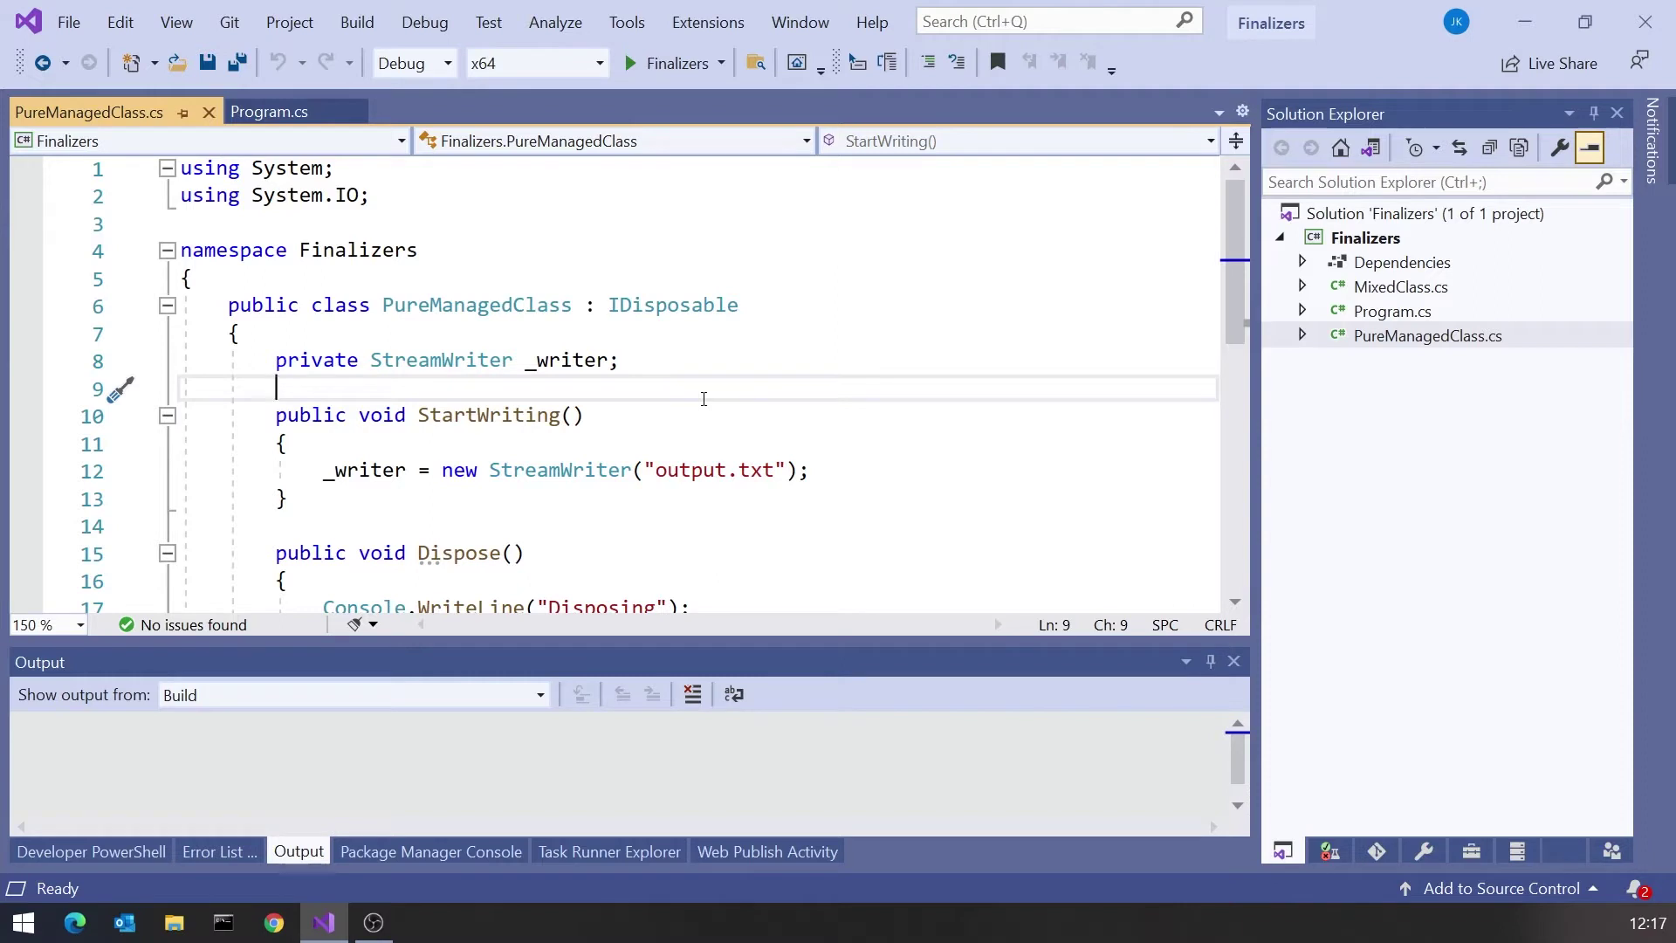
{"action": "left_click", "coordinate": [440, 361]}
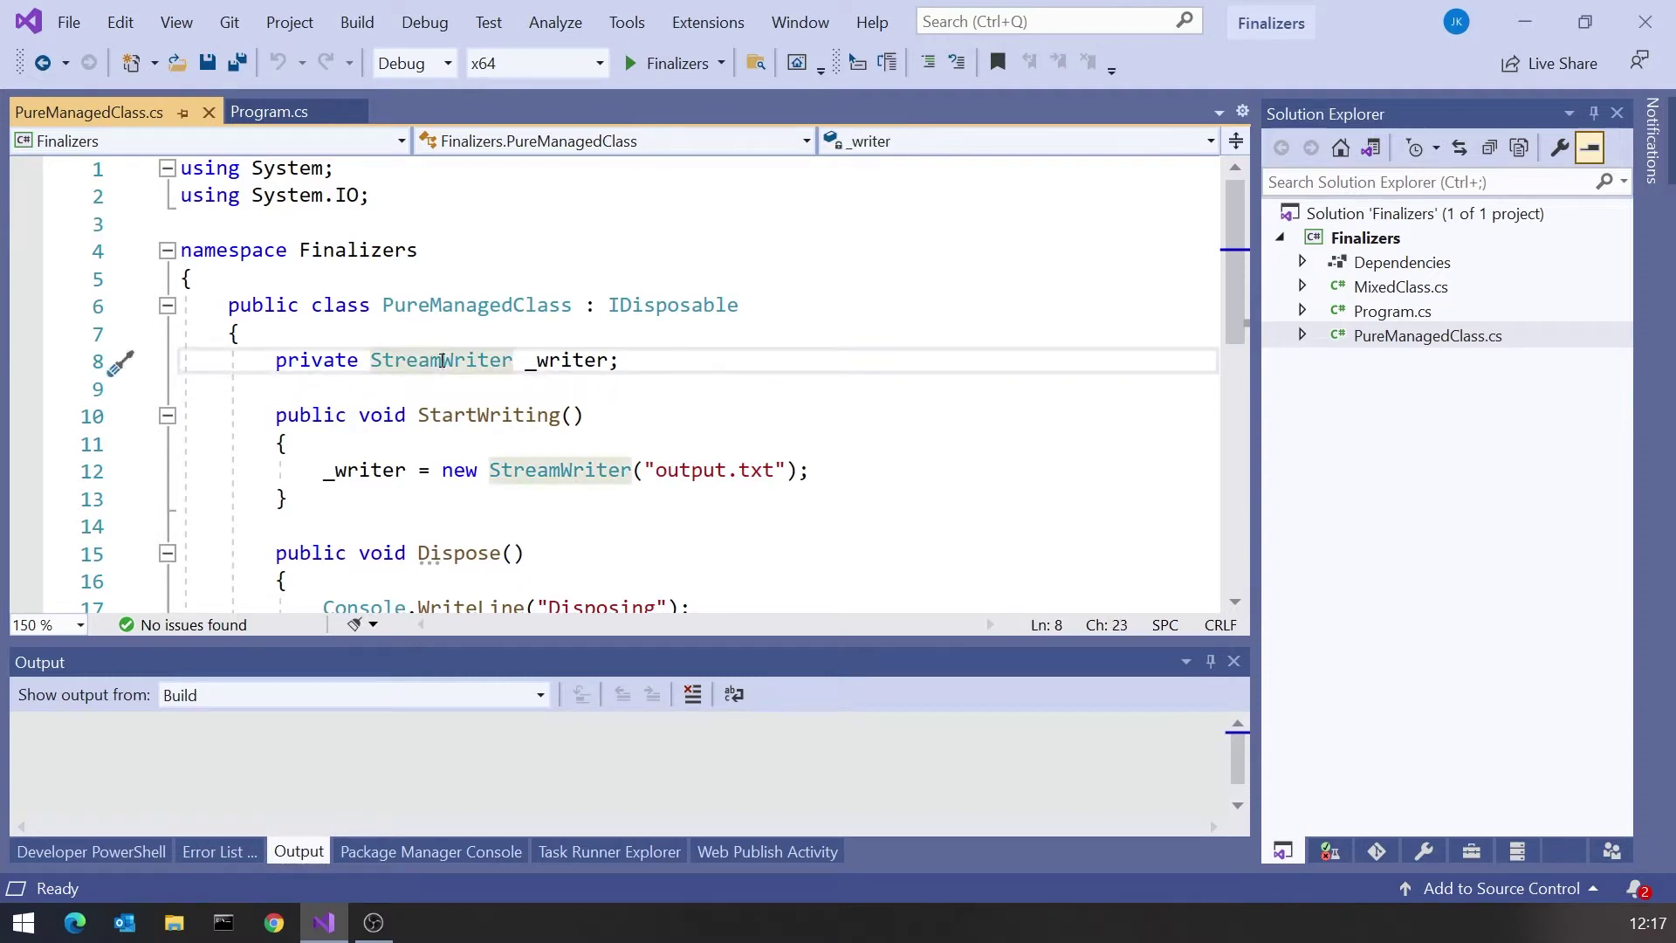
Step: Trace StreamWriter through TextWriter to IDisposable's Dispose method, then return to PureManagedClass
{"action": "key", "text": "F12"}
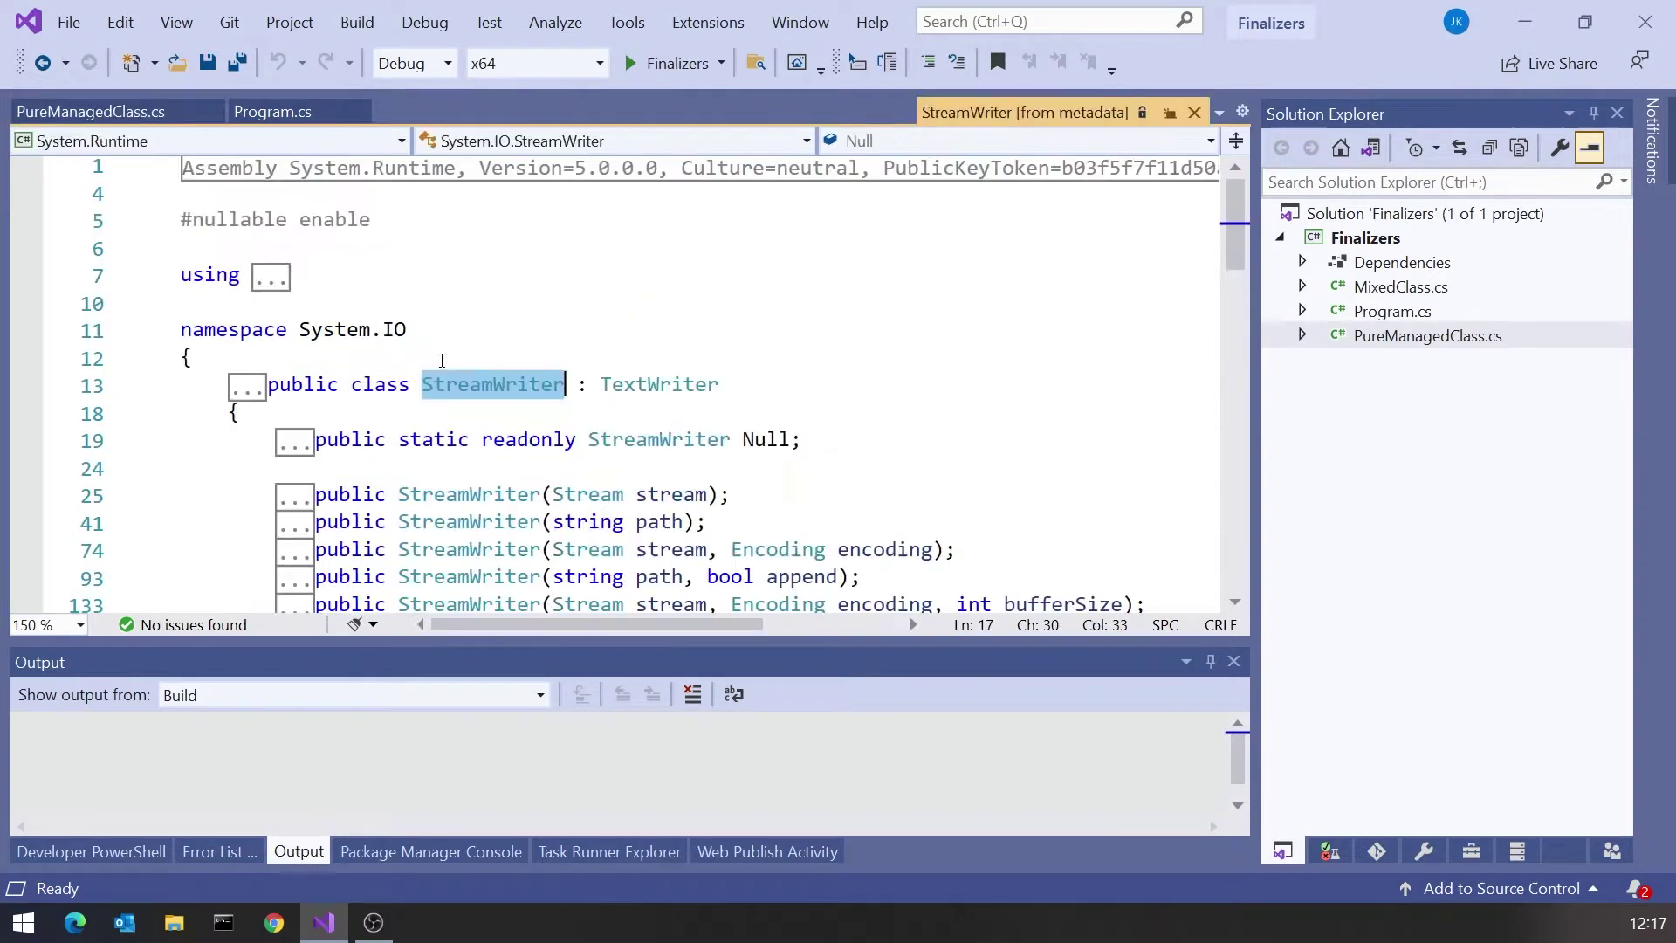
{"action": "key", "text": "F12"}
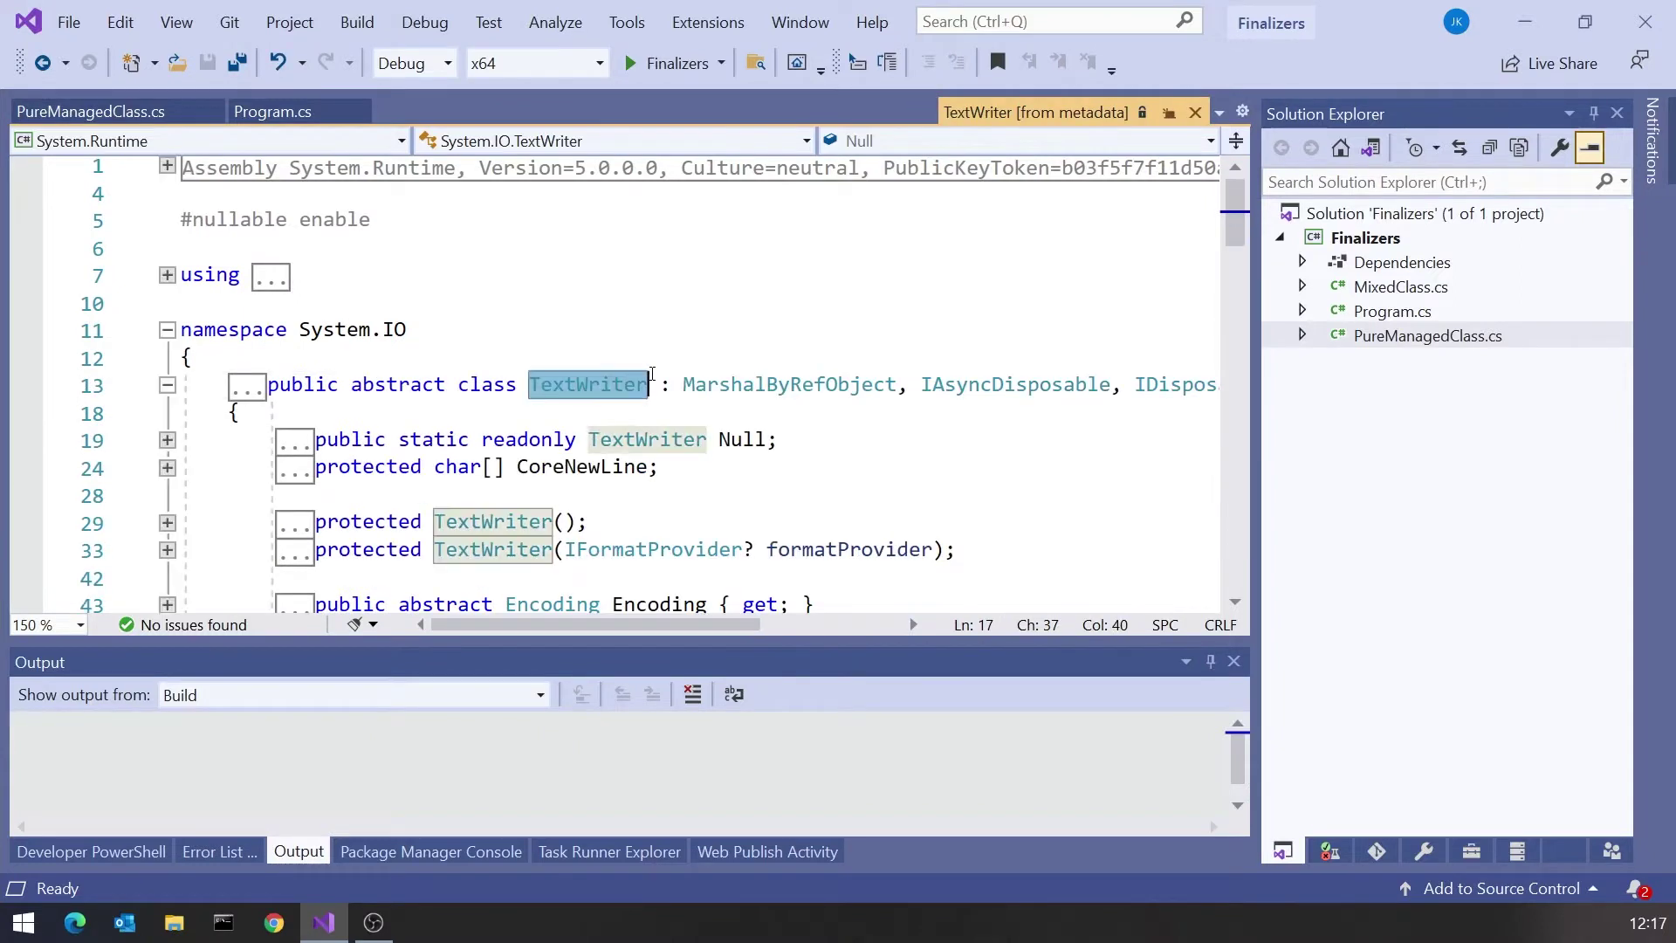
{"action": "left_click_drag", "start_coordinate": [658, 625], "coordinate": [758, 624]}
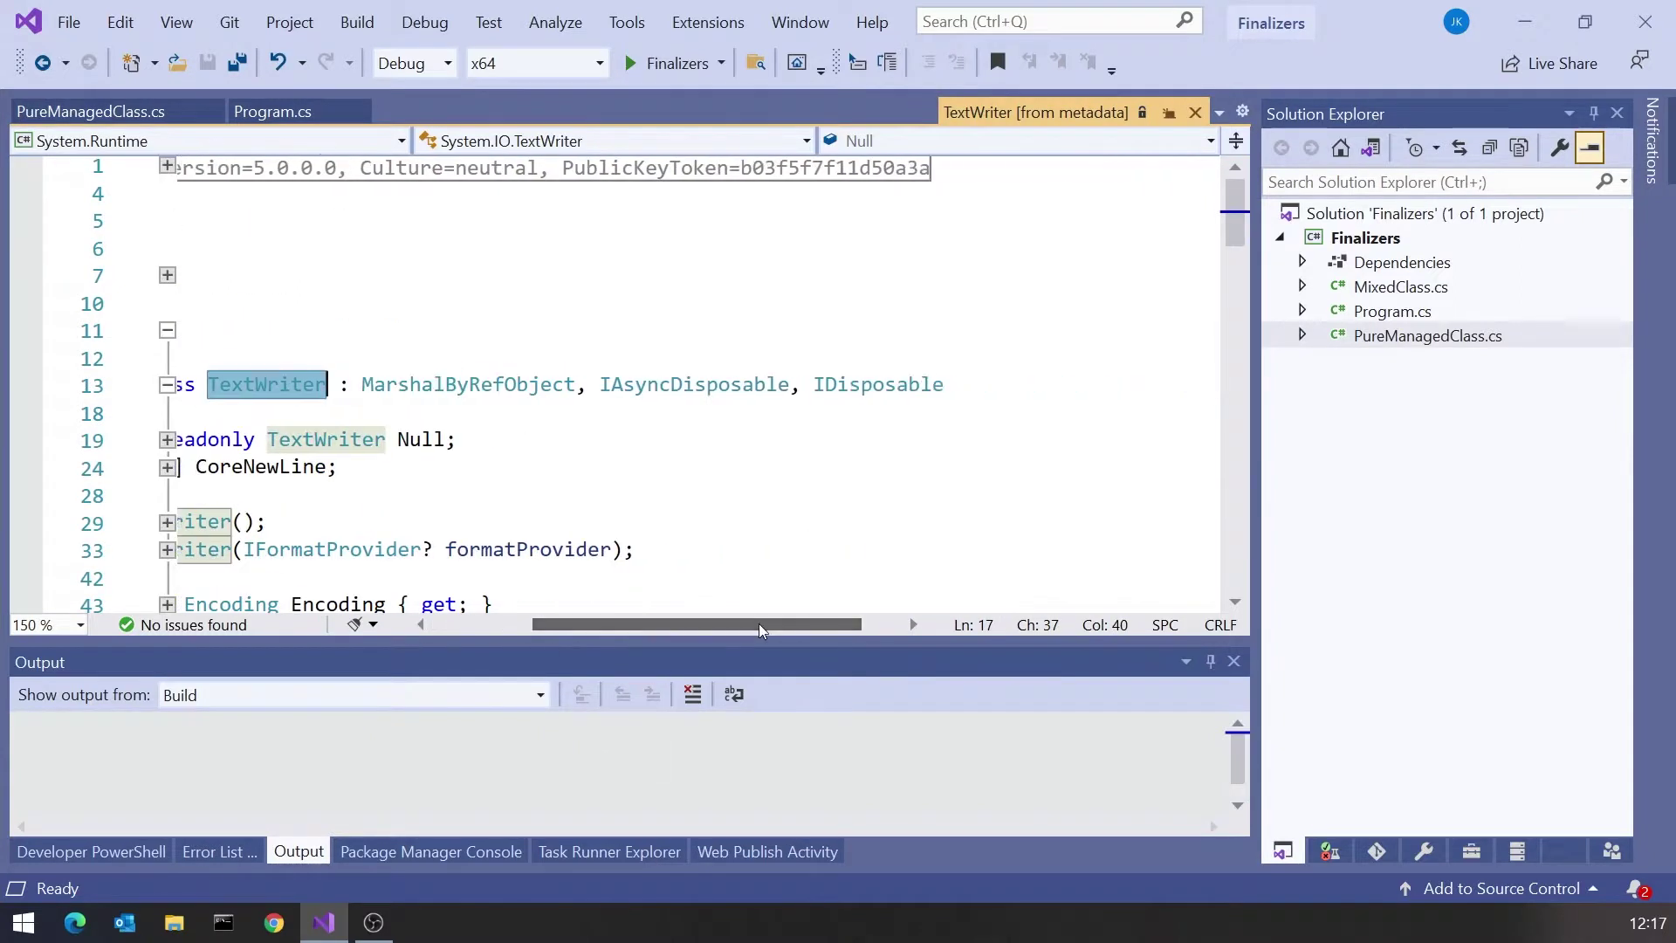
{"action": "left_click", "coordinate": [821, 384]}
{"action": "key", "text": "F12"}
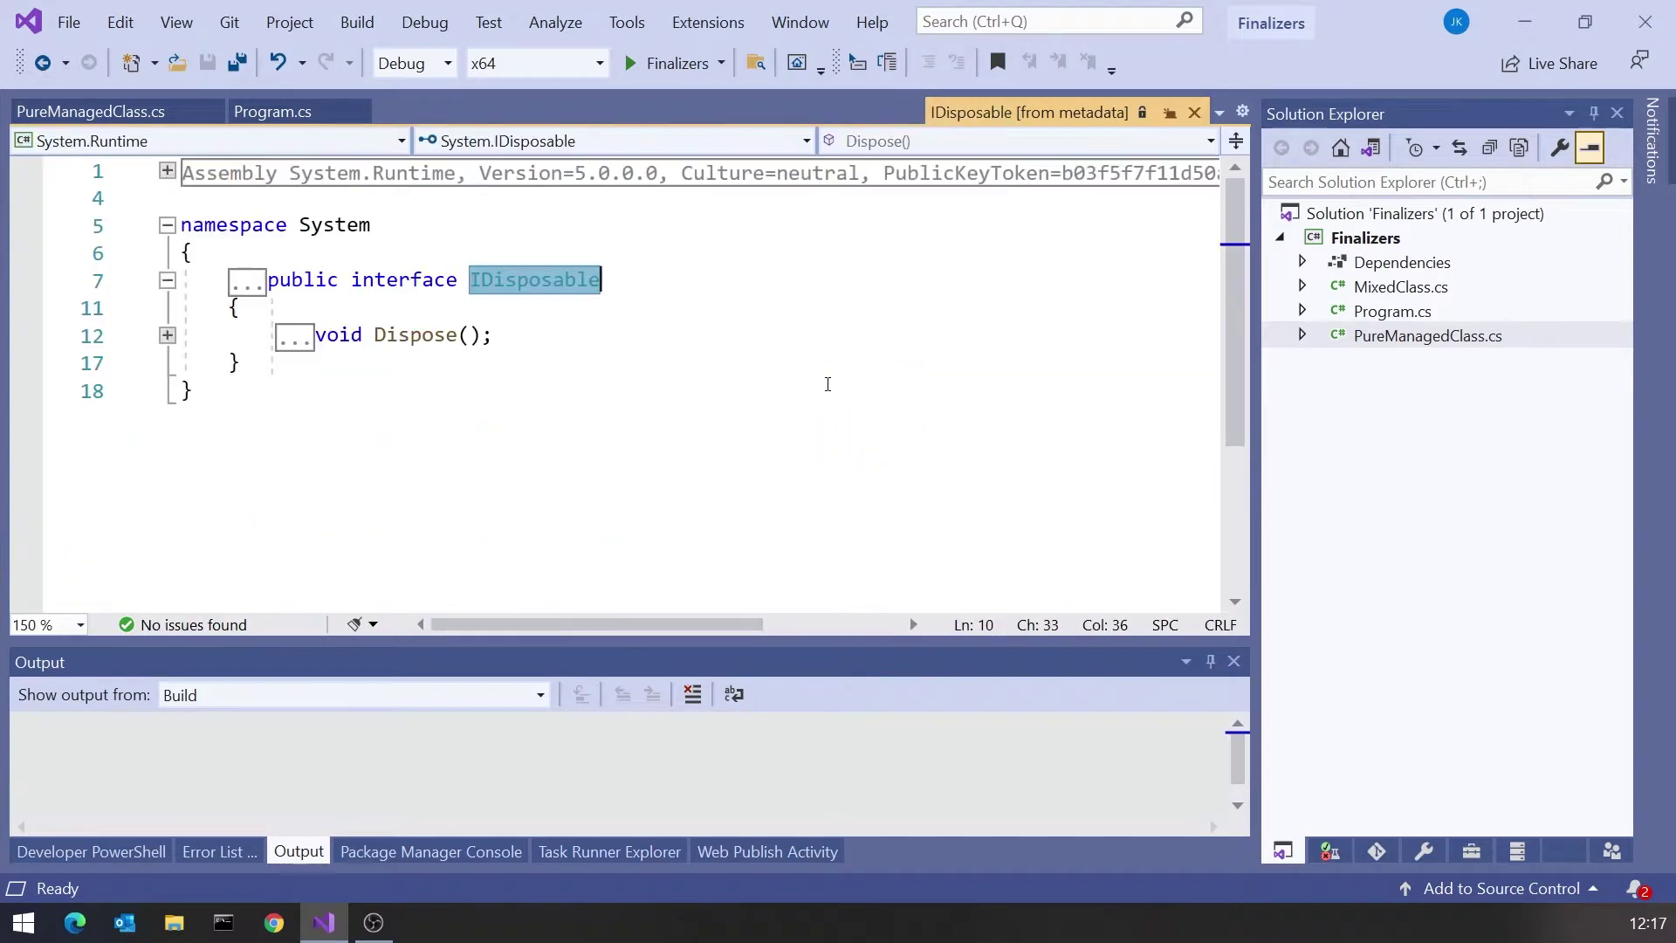
{"action": "left_click", "coordinate": [412, 336]}
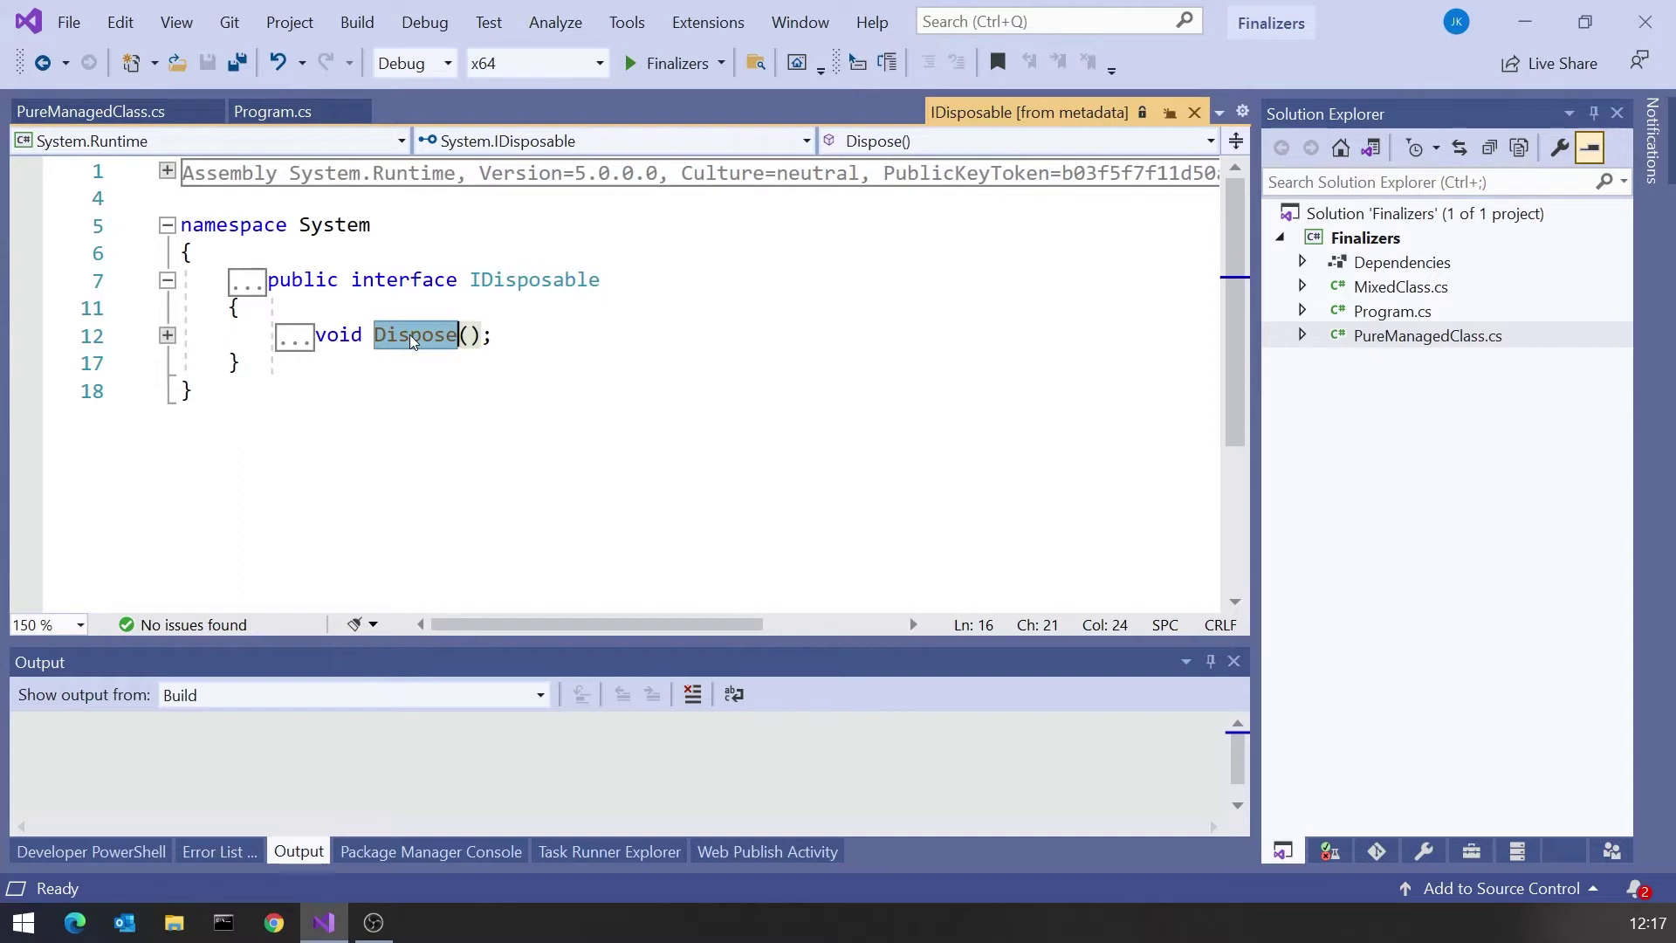
{"action": "key", "text": "ctrl+Tab"}
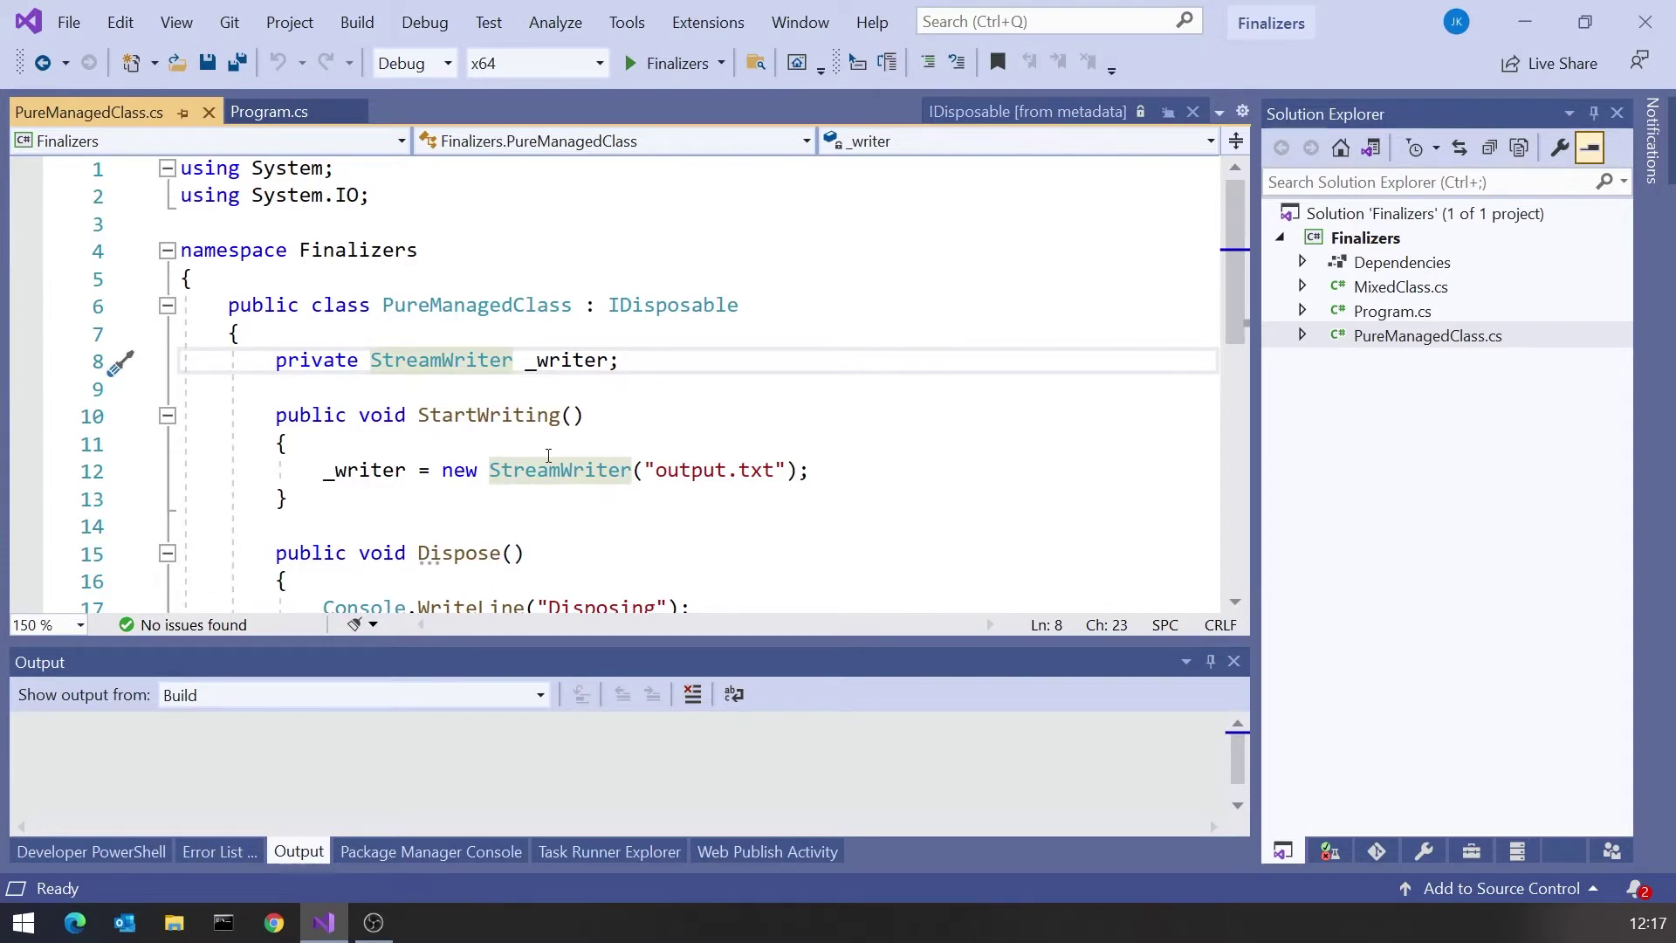
Step: Highlight the ': IDisposable' declaration, the Disposing message and the _writer?.Dispose() call
{"action": "left_click_drag", "start_coordinate": [572, 305], "coordinate": [740, 306]}
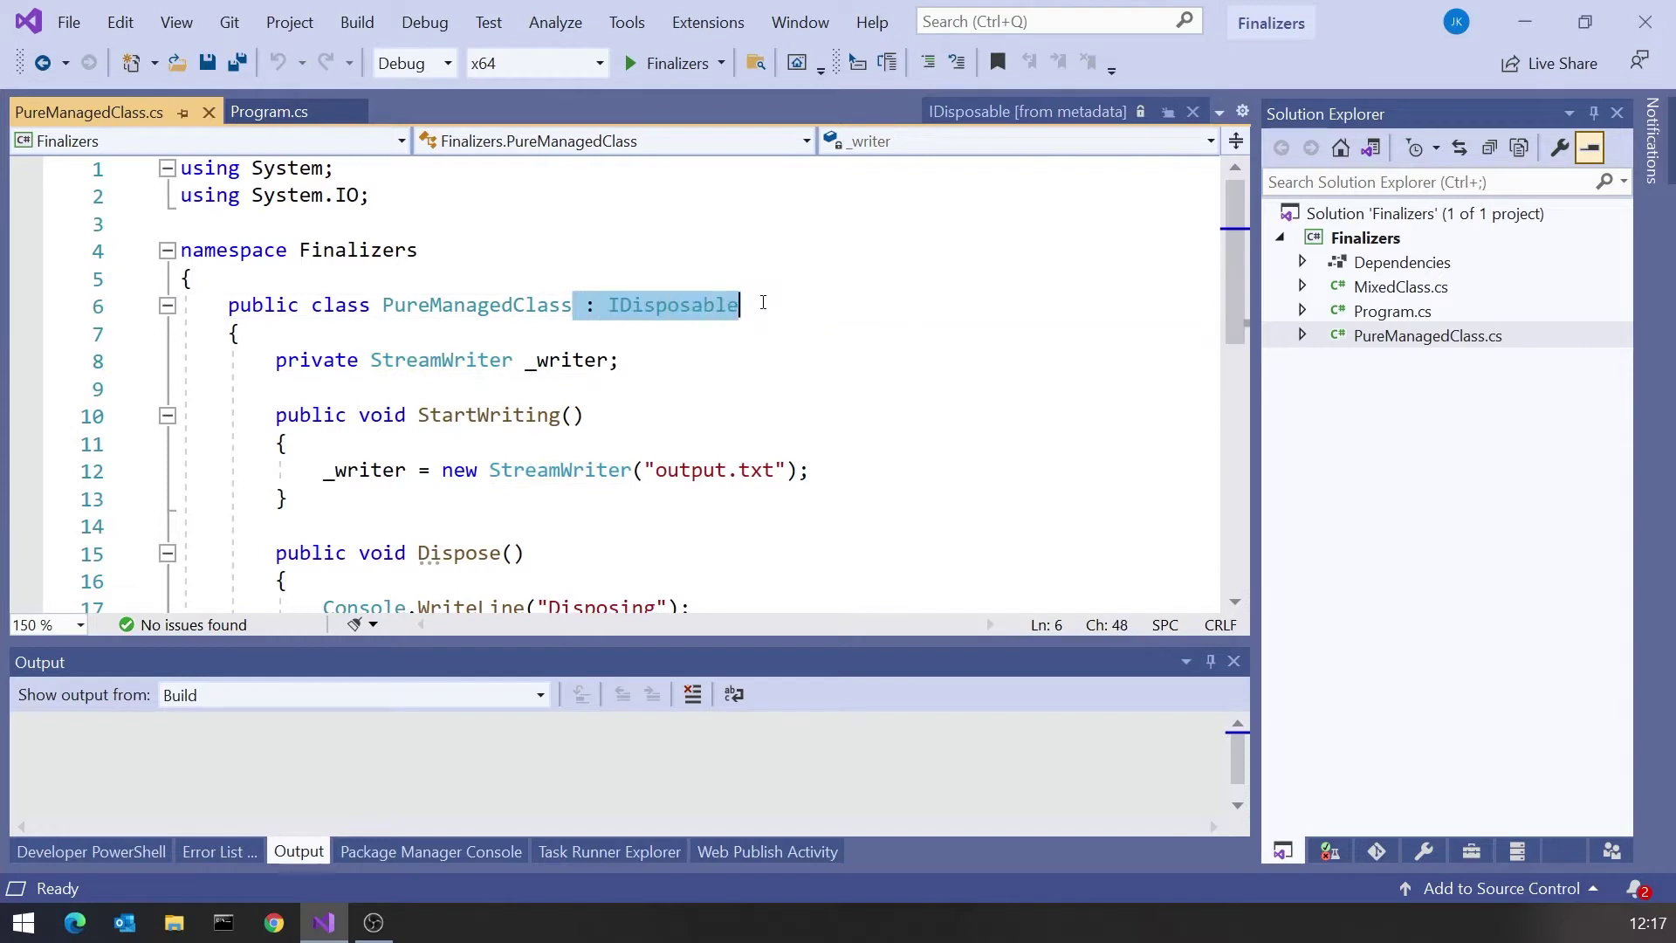
{"action": "scroll", "coordinate": [669, 386], "scroll_direction": "down", "scroll_amount": 2}
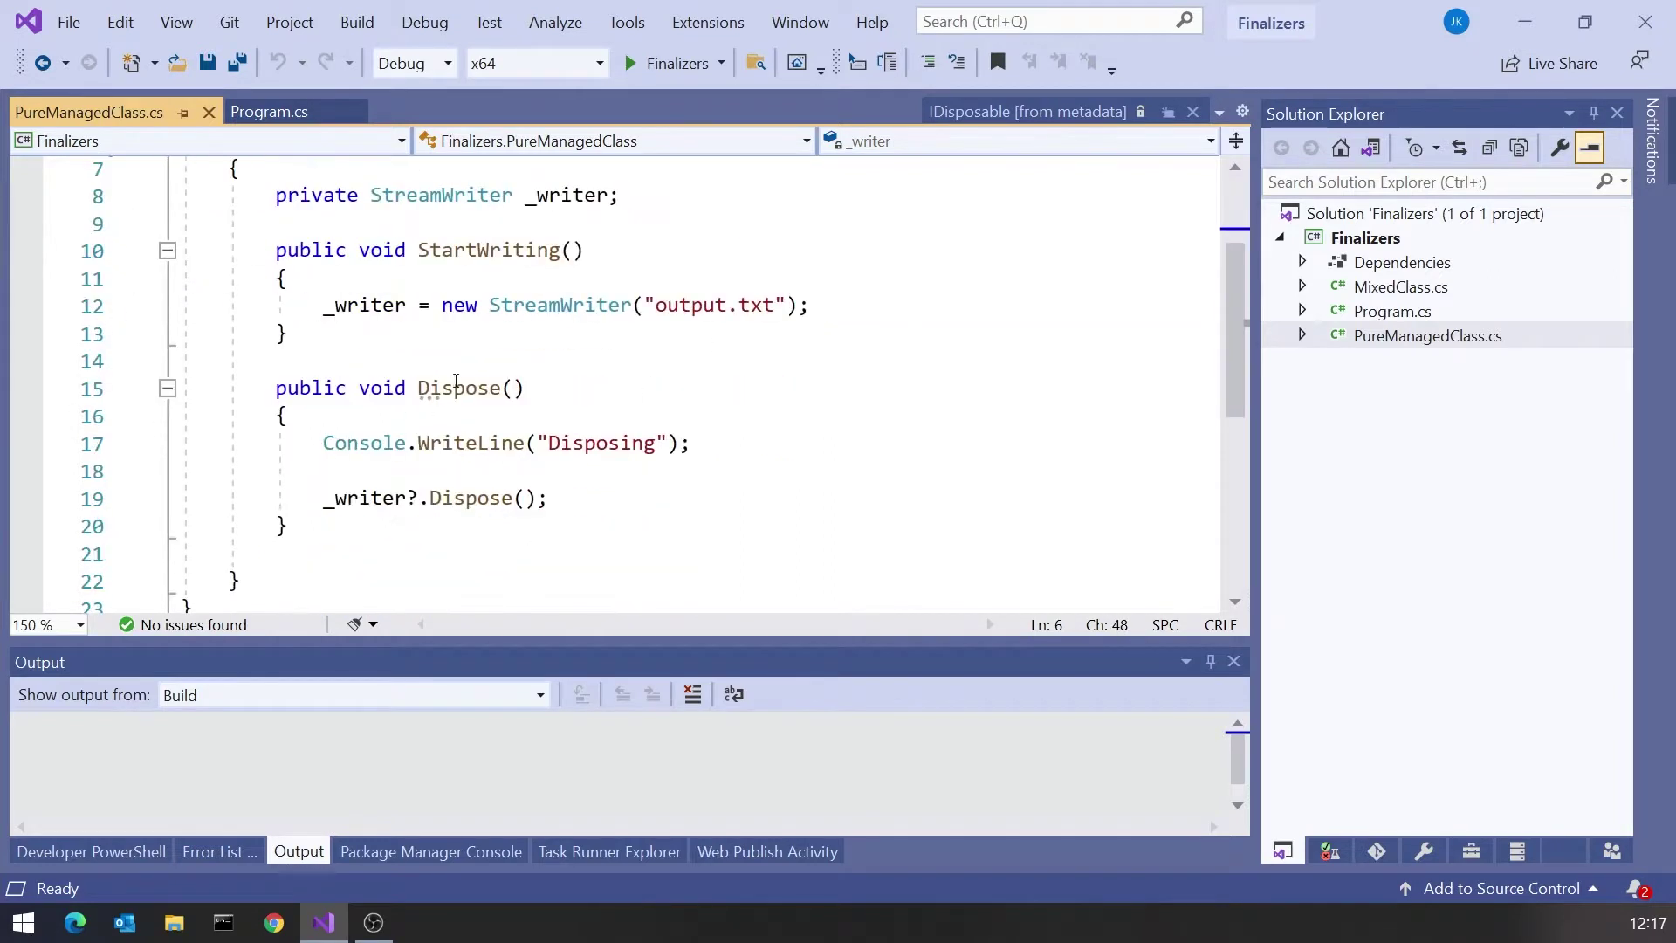
{"action": "left_click_drag", "start_coordinate": [716, 449], "coordinate": [327, 447]}
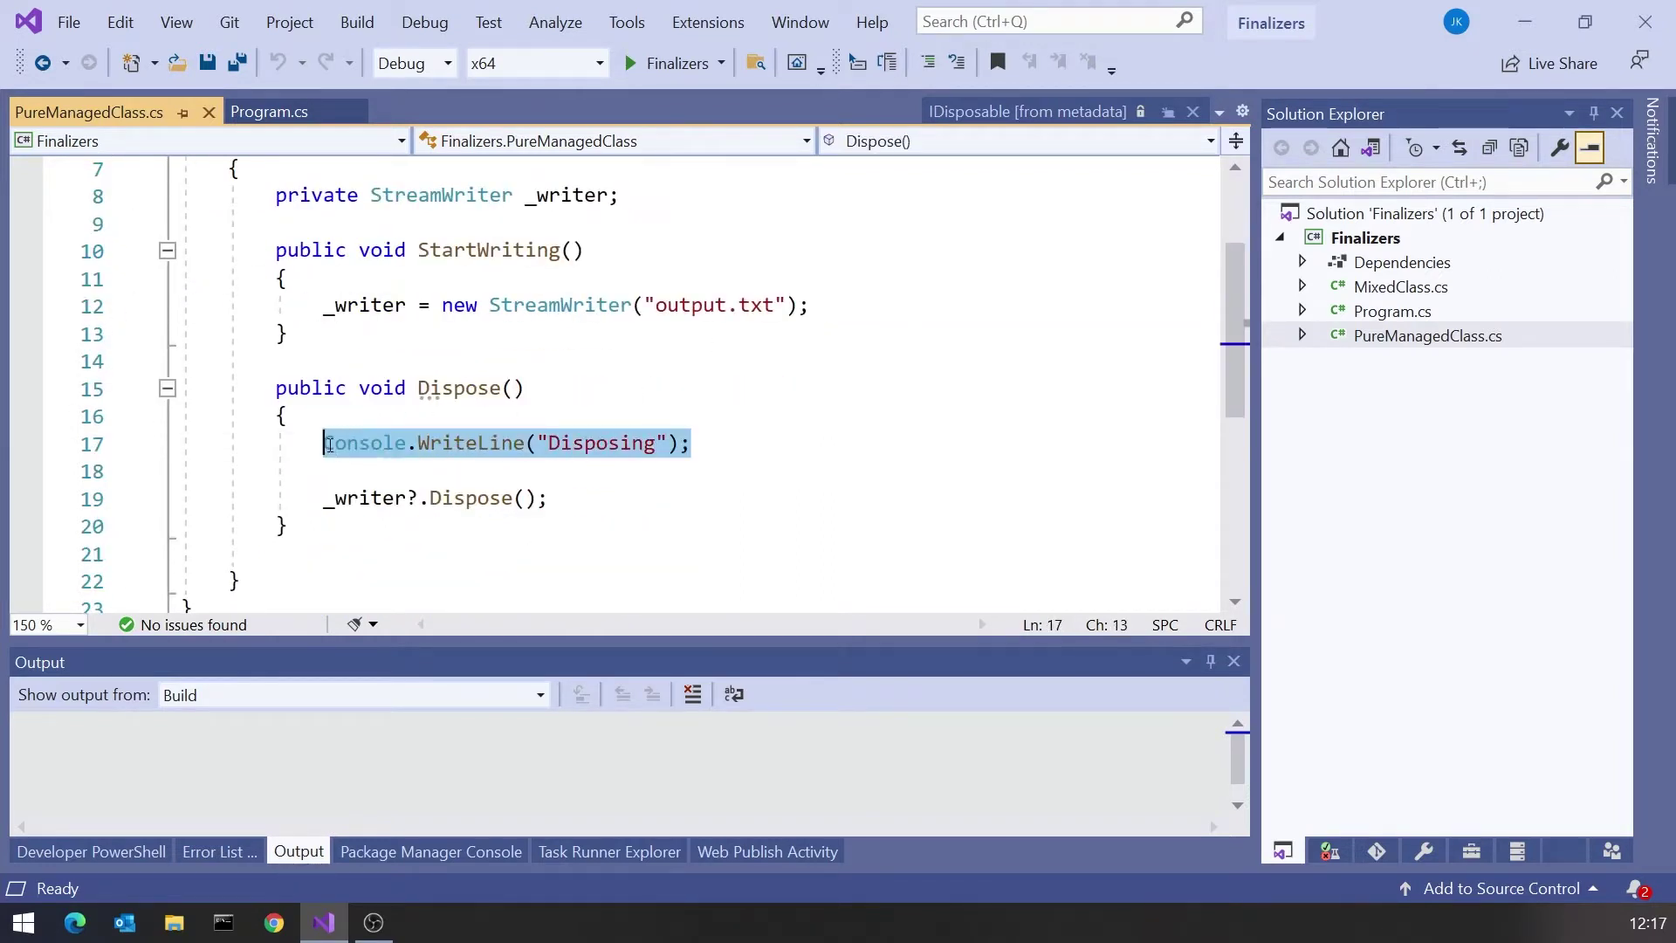
{"action": "left_click", "coordinate": [637, 392]}
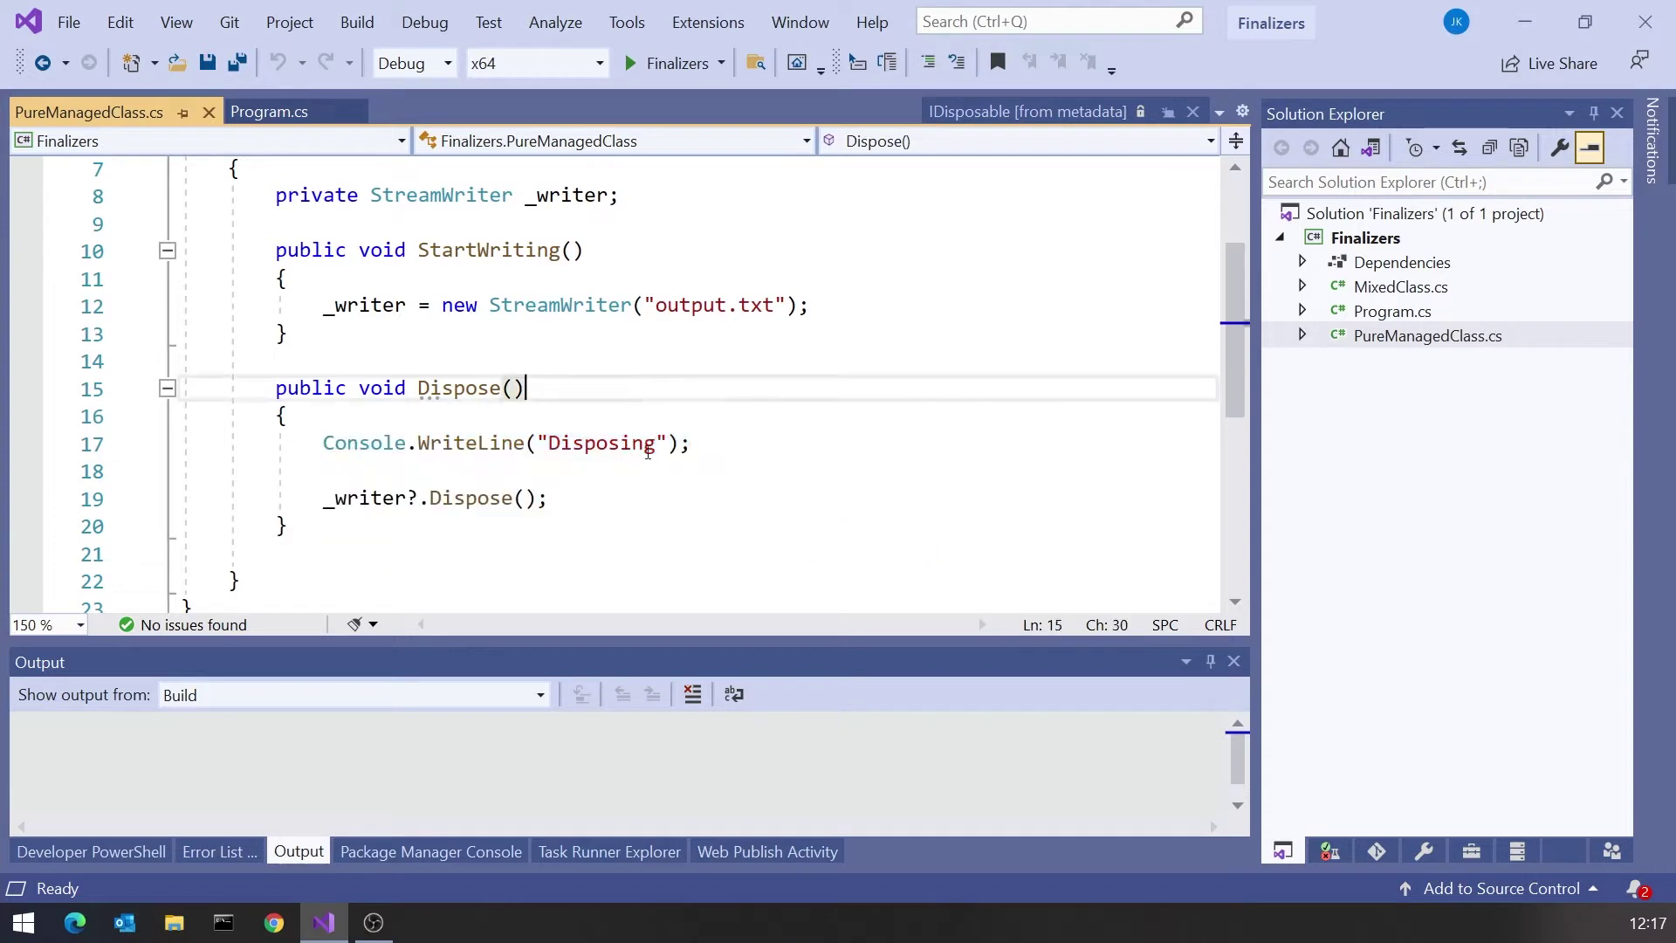
{"action": "left_click", "coordinate": [590, 496]}
{"action": "left_click_drag", "start_coordinate": [551, 498], "coordinate": [312, 498]}
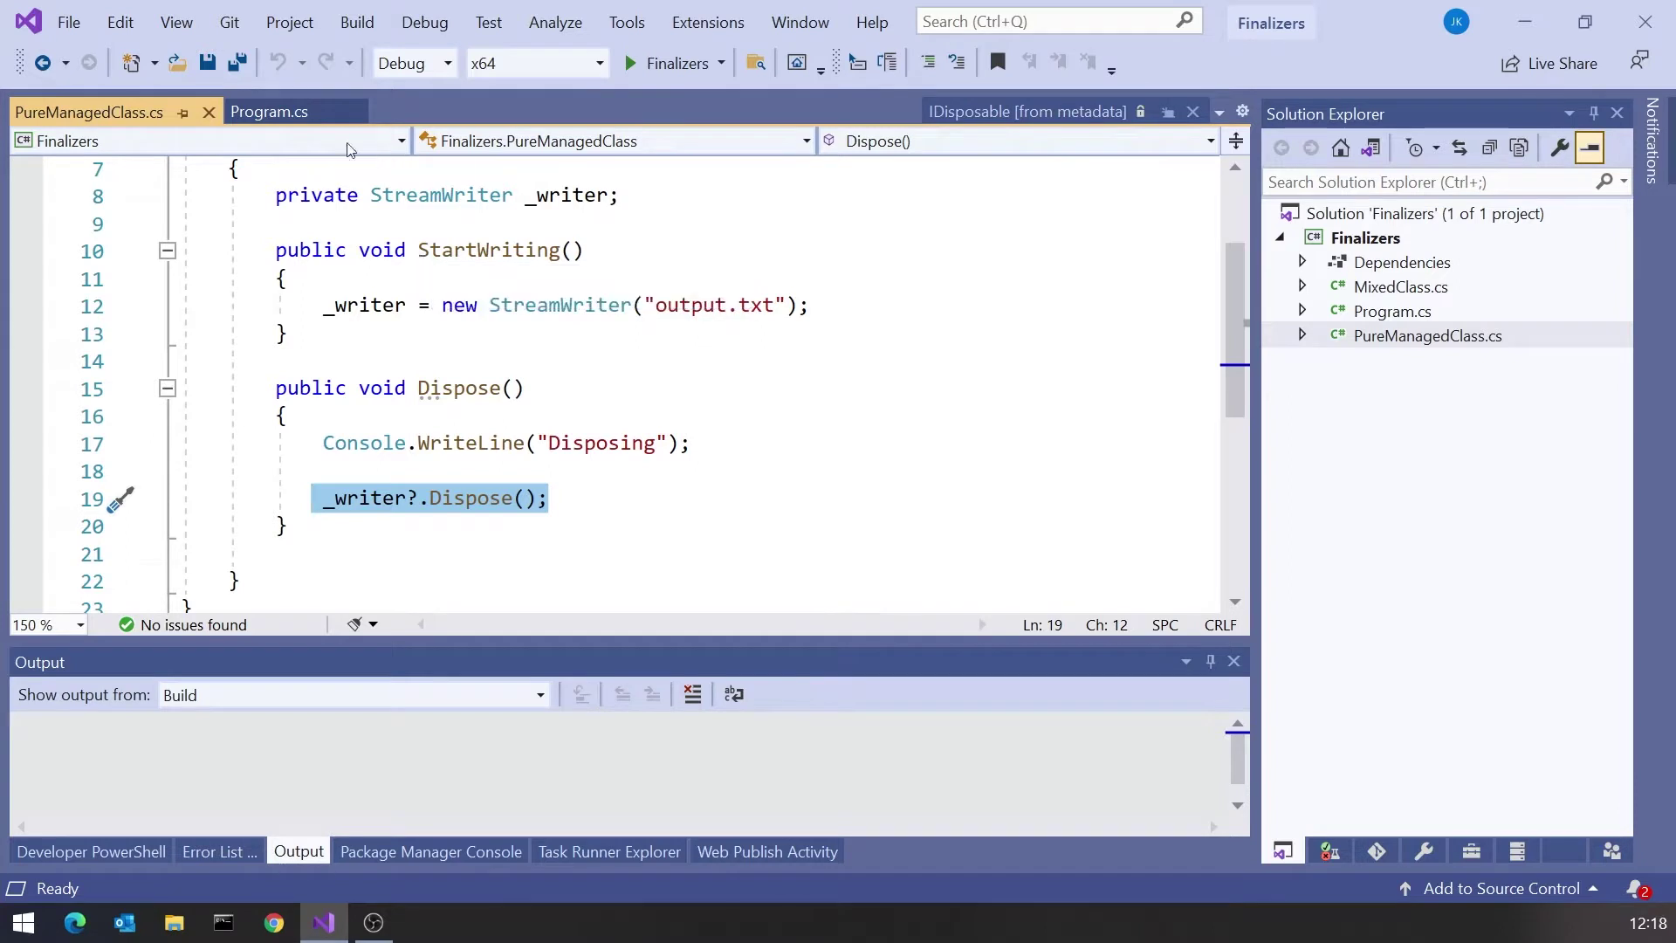
{"action": "scroll", "coordinate": [448, 249], "scroll_direction": "up", "scroll_amount": 2}
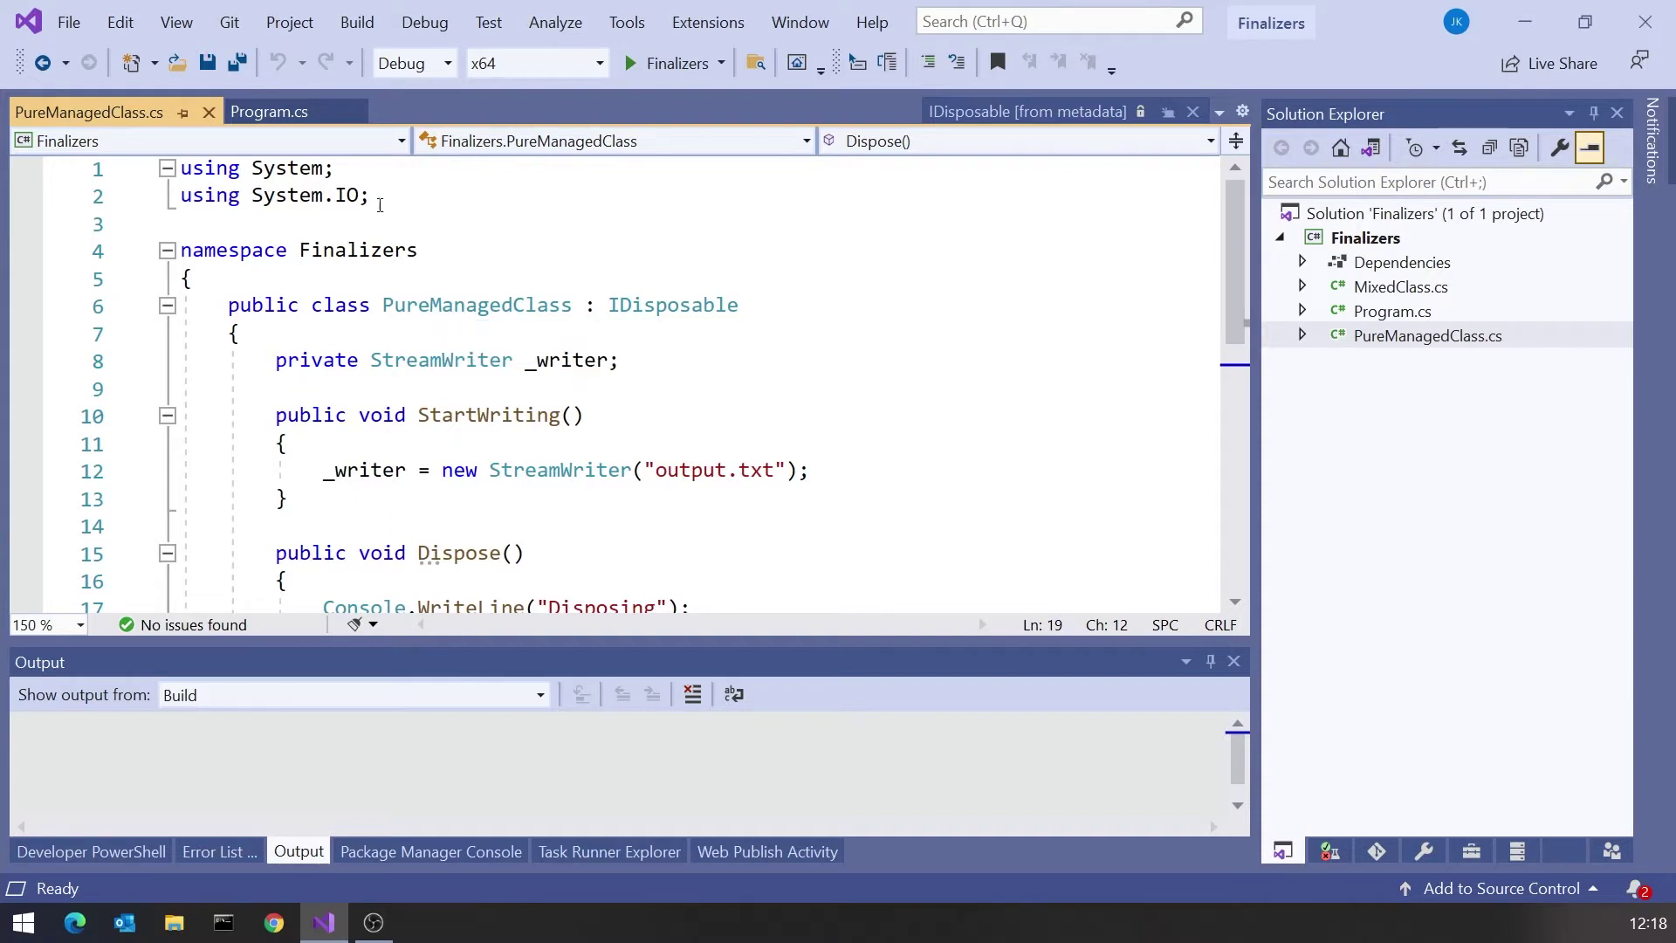
Step: Add 'using PureManagedClass pmc = new PureManagedClass();' and 'pmc.StartWriting();' to Run, then run it
{"action": "left_click", "coordinate": [277, 110]}
{"action": "left_click", "coordinate": [456, 311]}
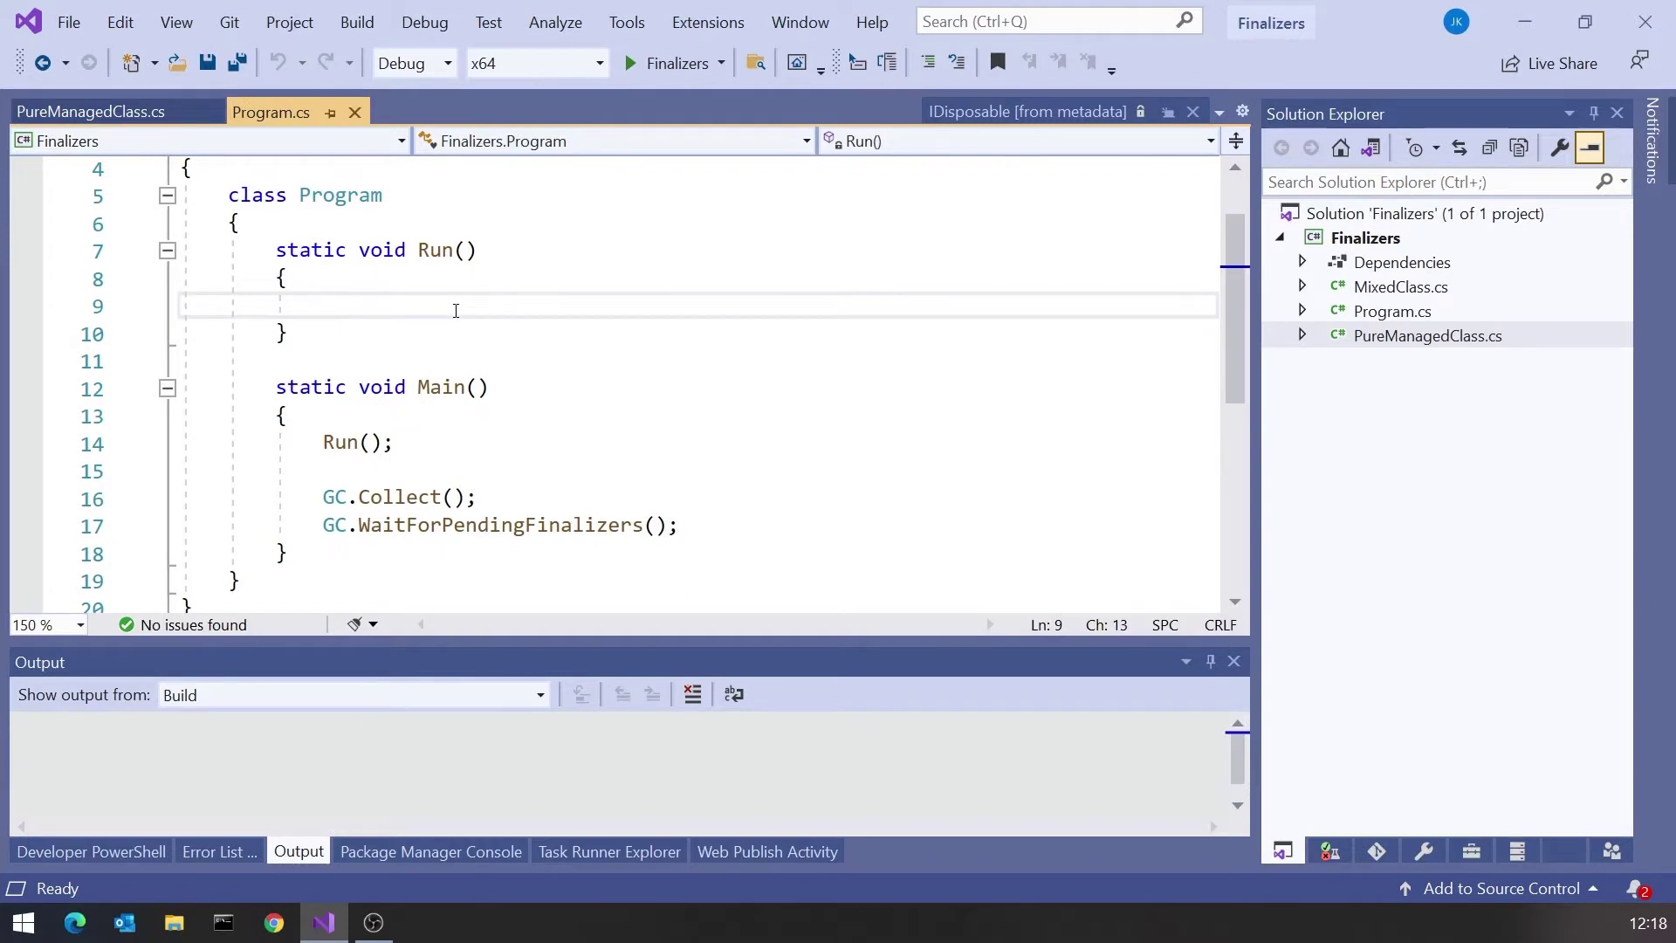
{"action": "left_click_drag", "start_coordinate": [323, 497], "coordinate": [716, 536]}
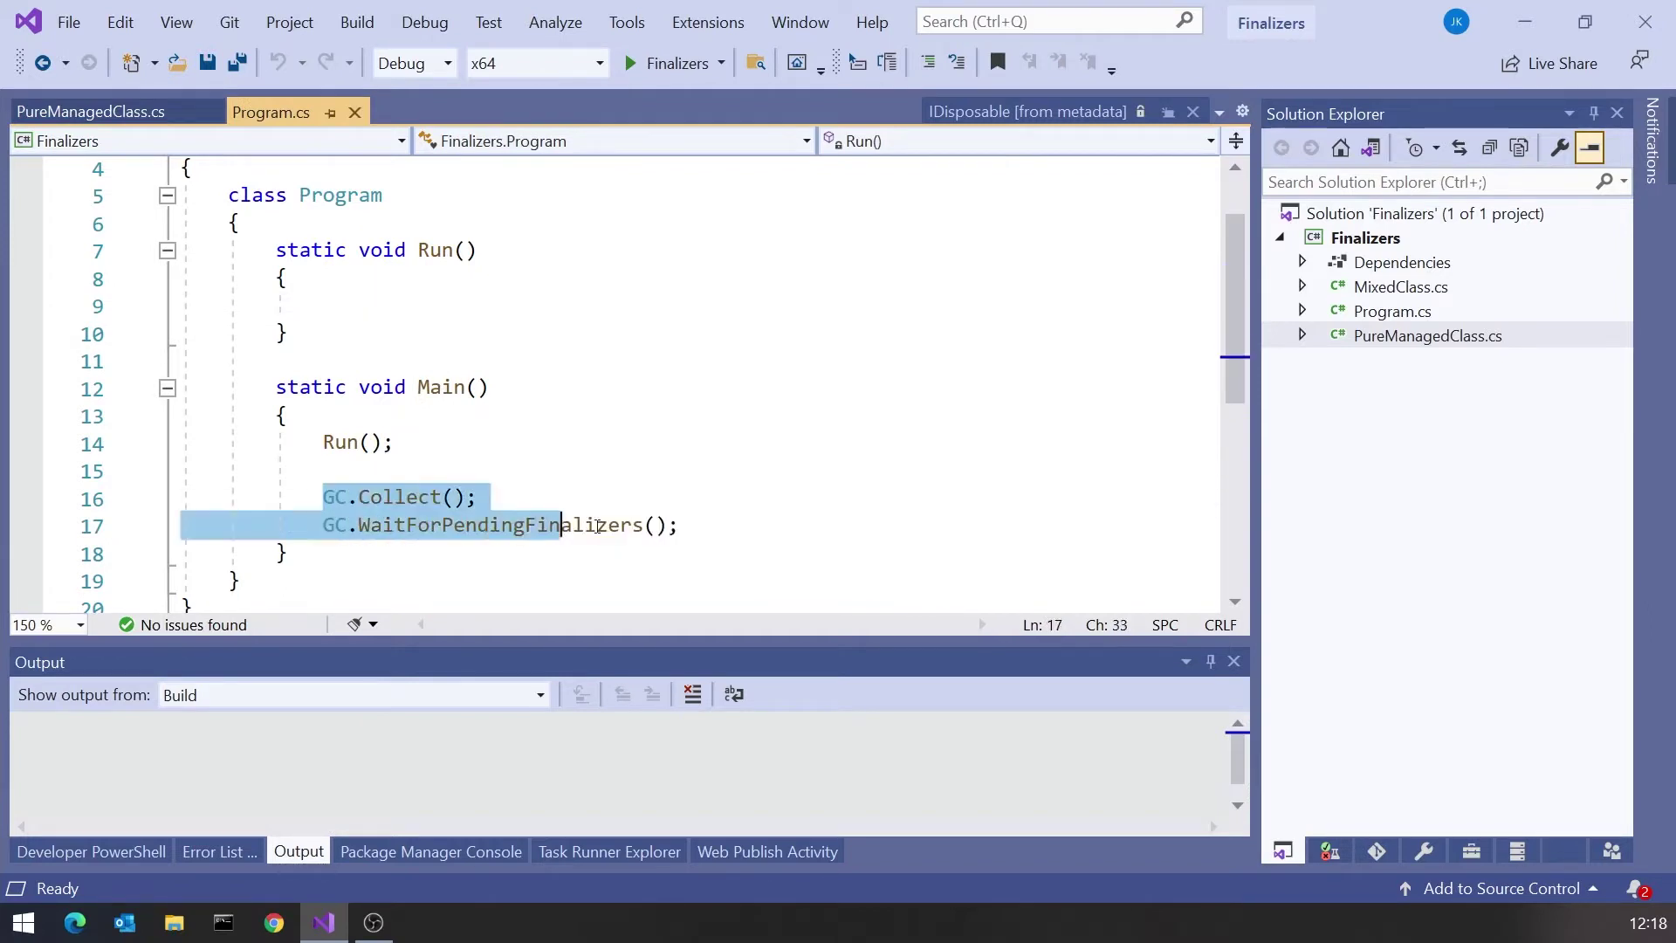
{"action": "left_click", "coordinate": [403, 308]}
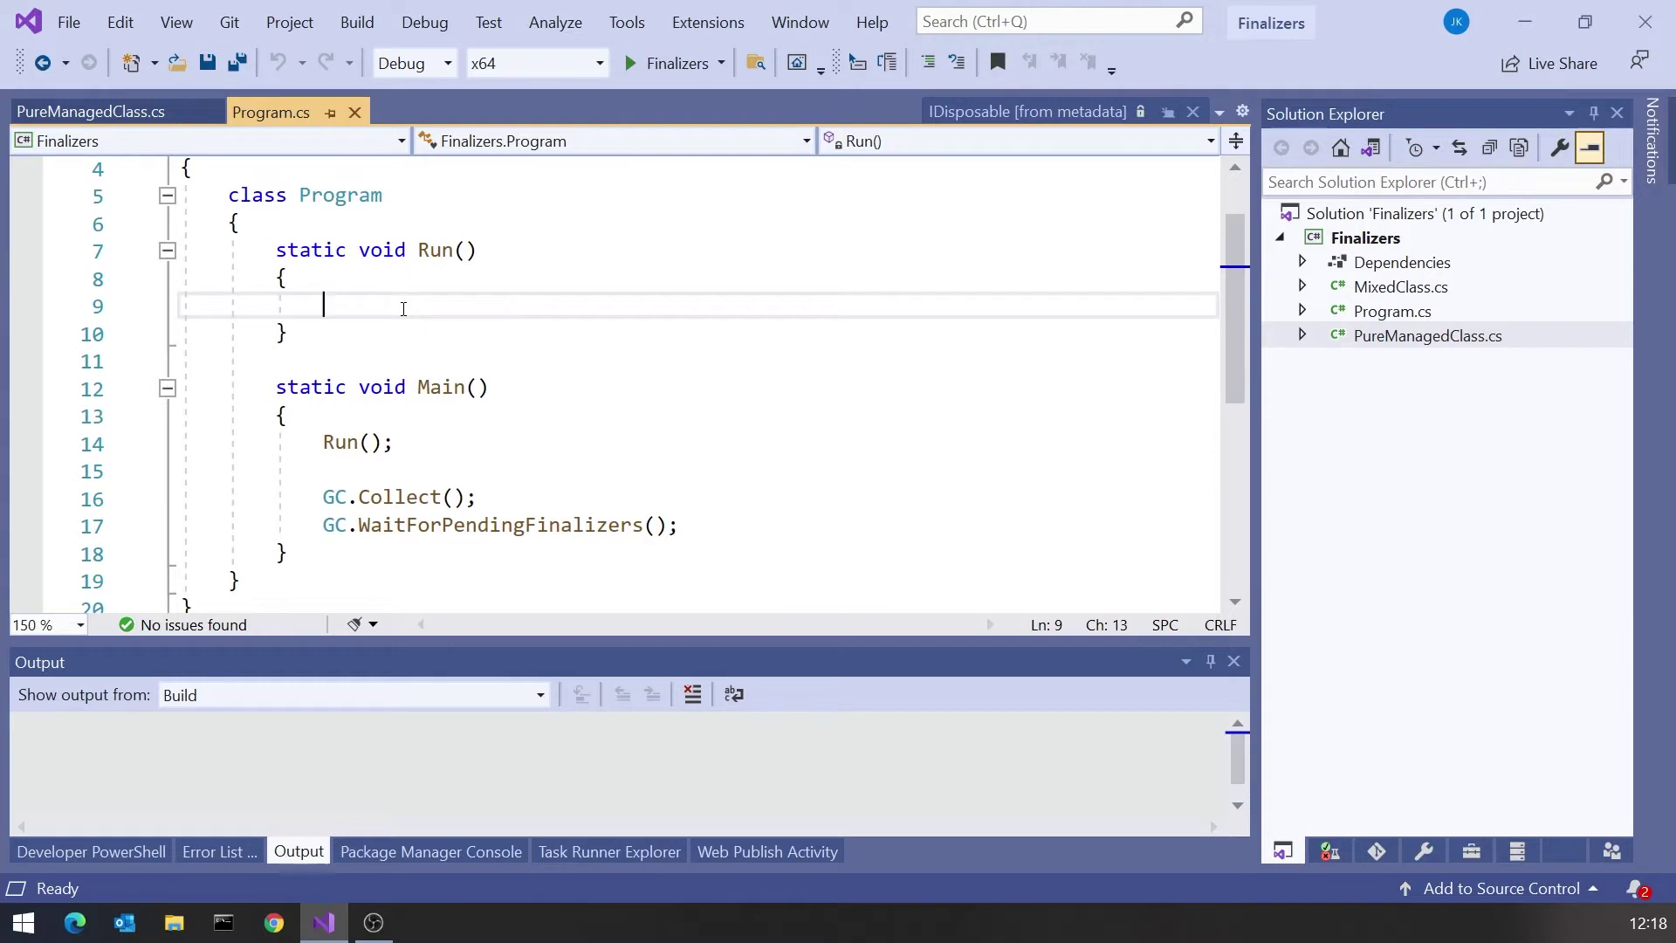
{"action": "type", "text": "using "}
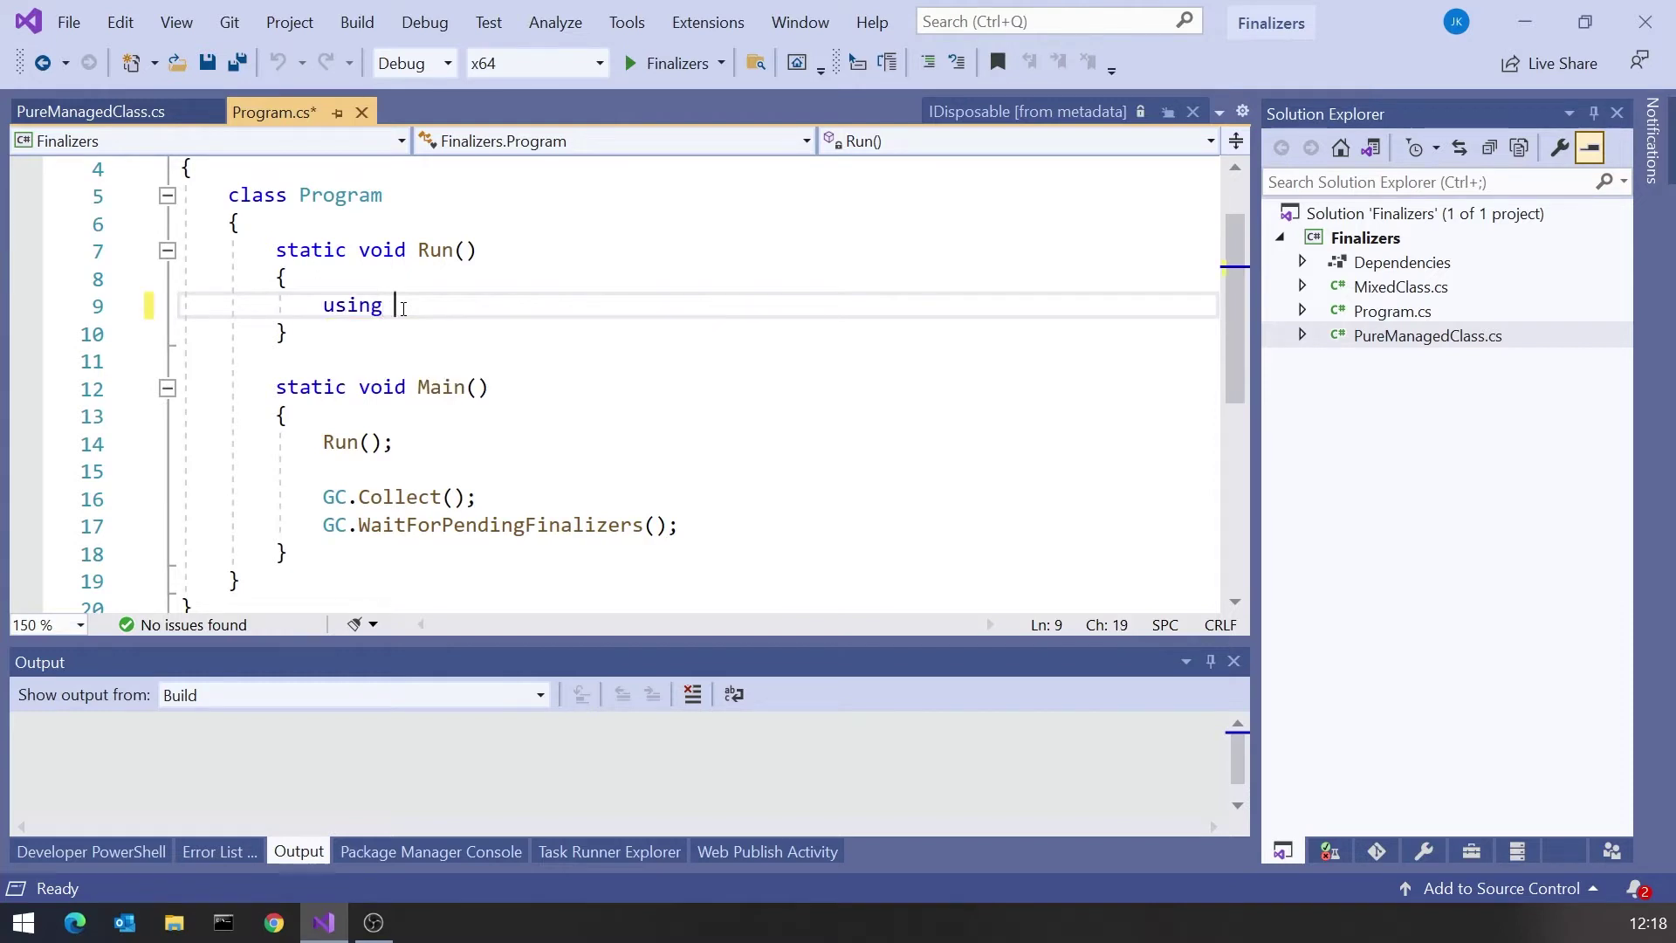
{"action": "type", "text": "Pure"}
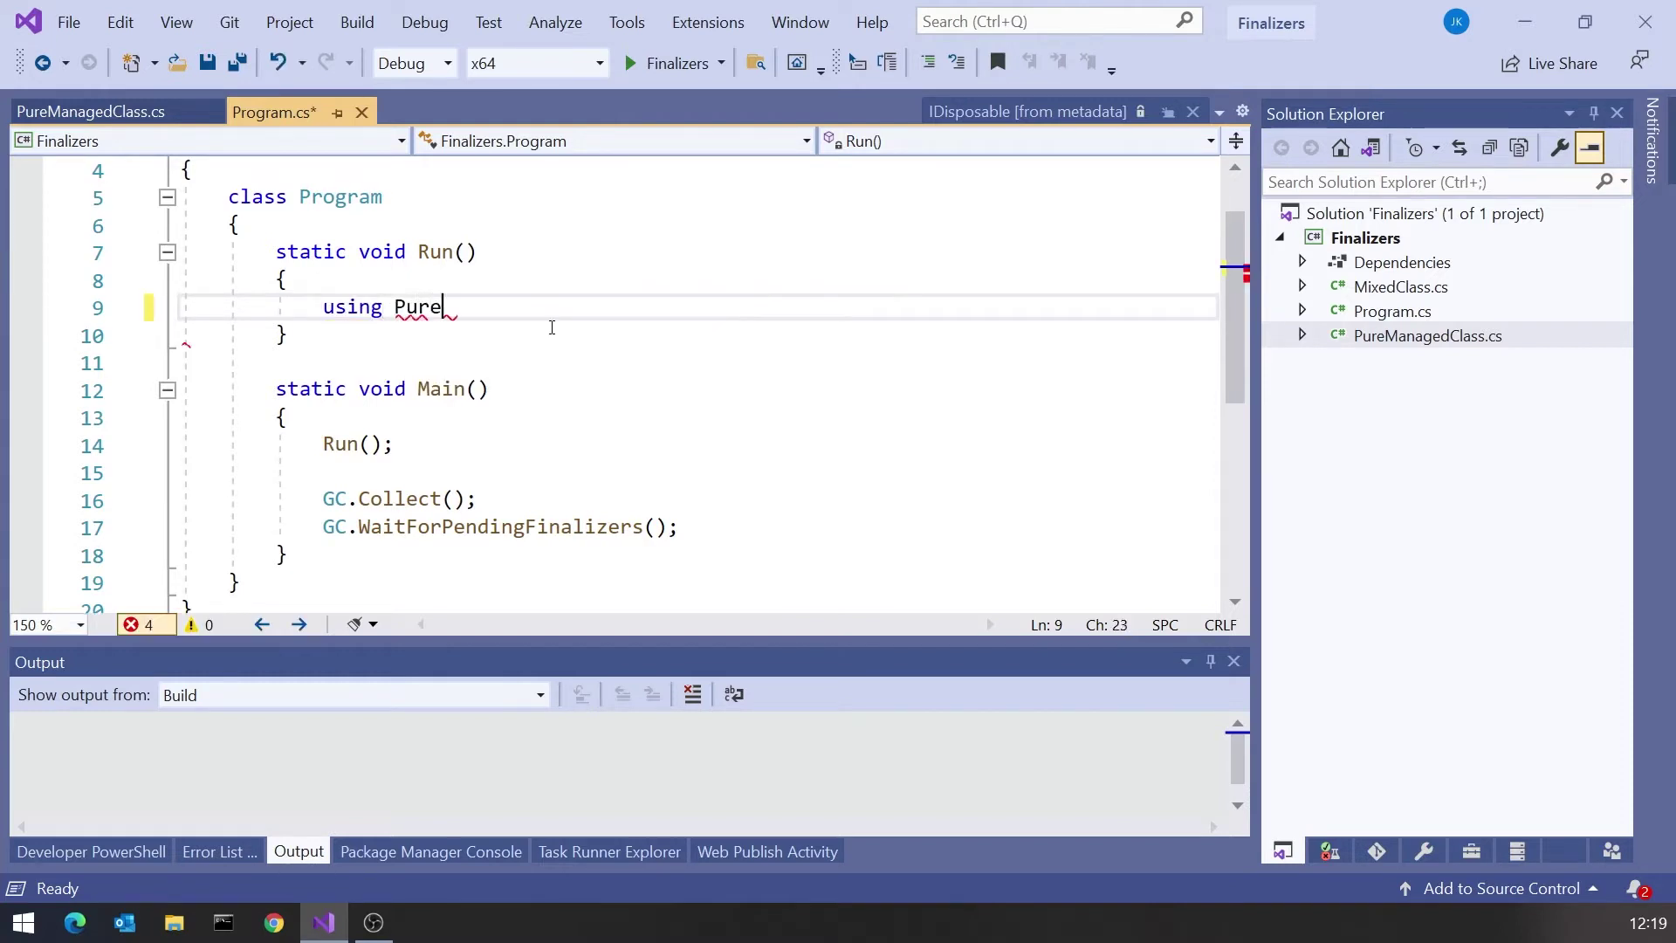
{"action": "type", "text": "ManagedClass pmc"}
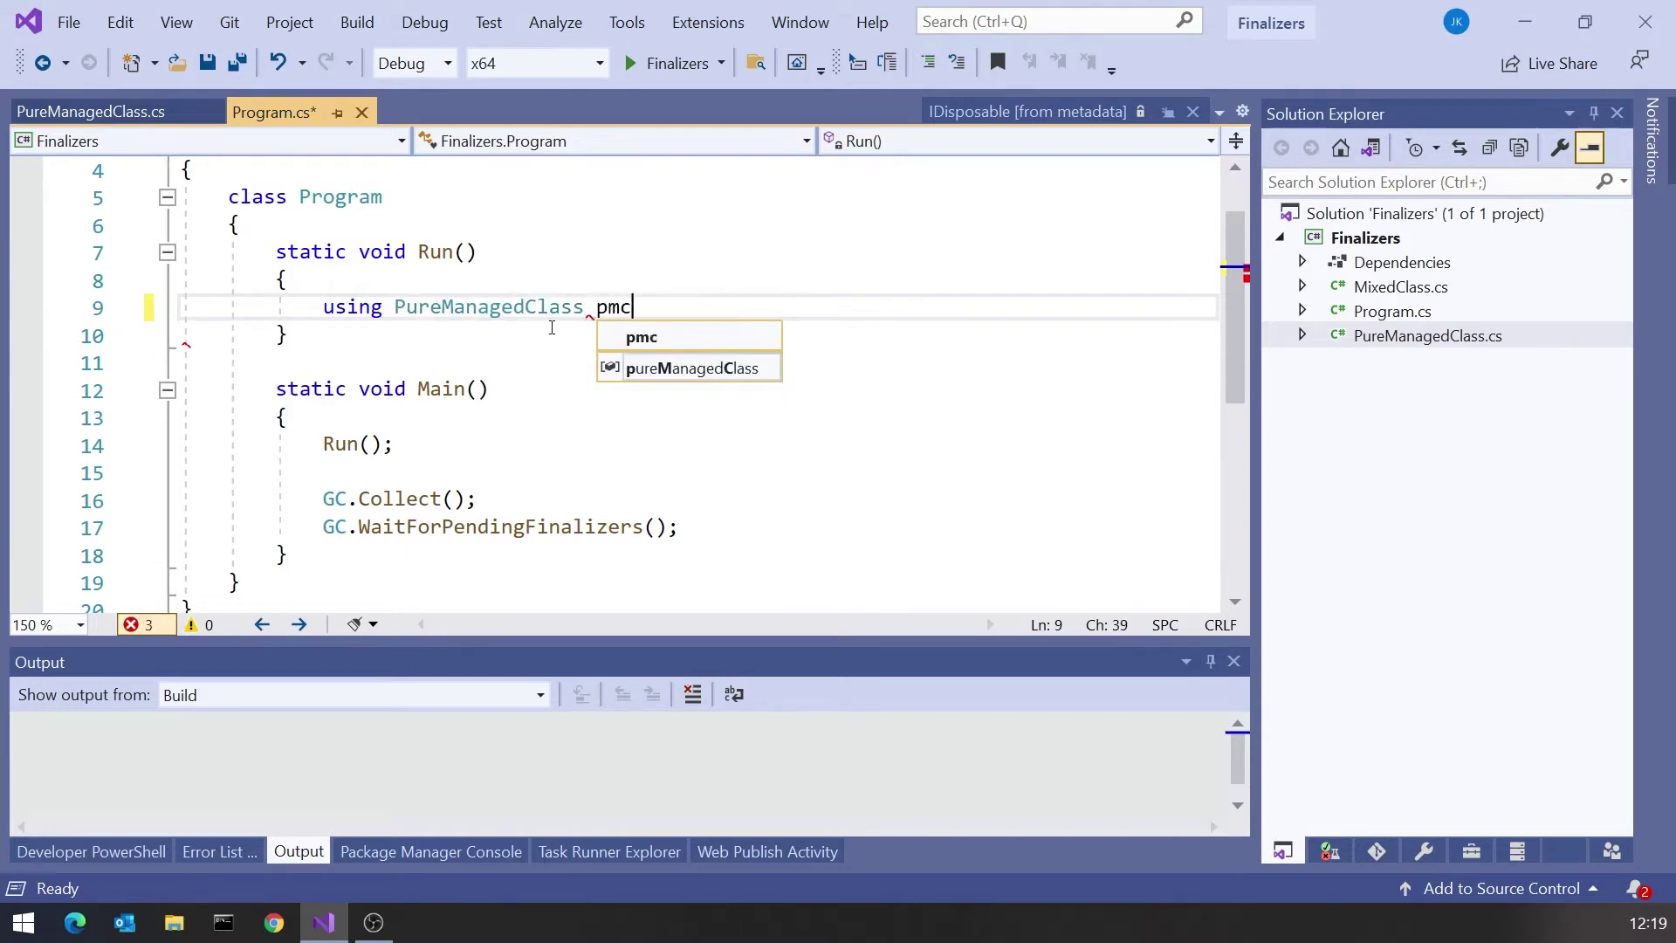
{"action": "type", "text": " = new PureManagedClass ();"}
{"action": "key", "text": "Return"}
{"action": "key", "text": "Return"}
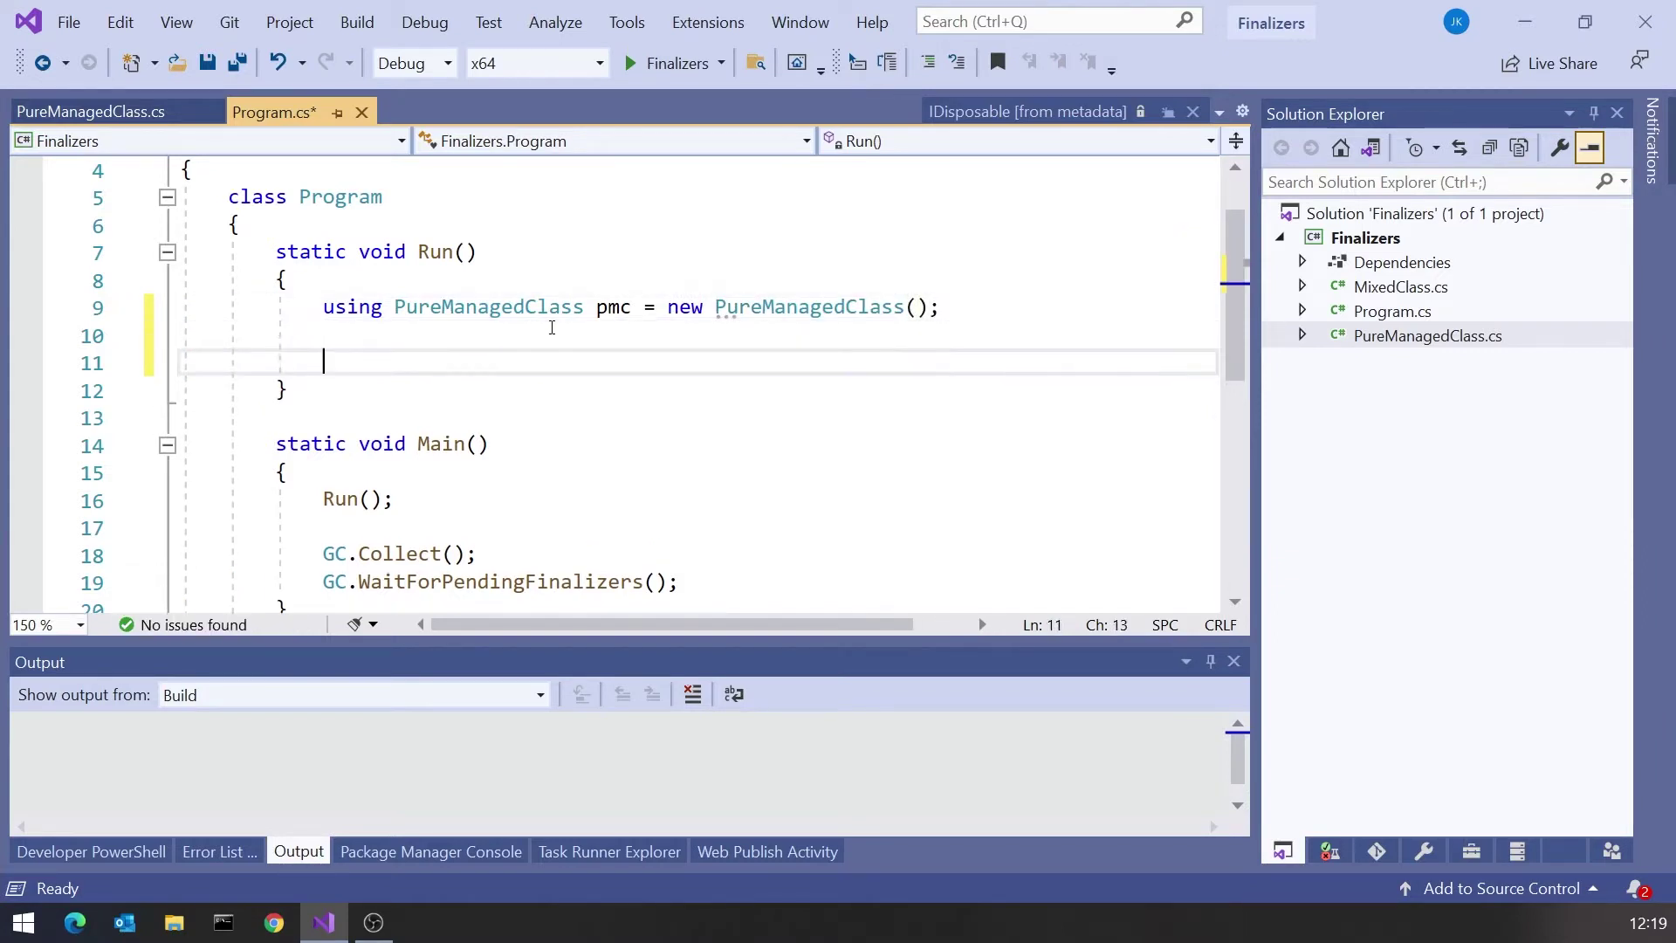
{"action": "type", "text": "pmc."}
{"action": "key", "text": "Down"}
{"action": "key", "text": "Down"}
{"action": "key", "text": "Down"}
{"action": "key", "text": "Down"}
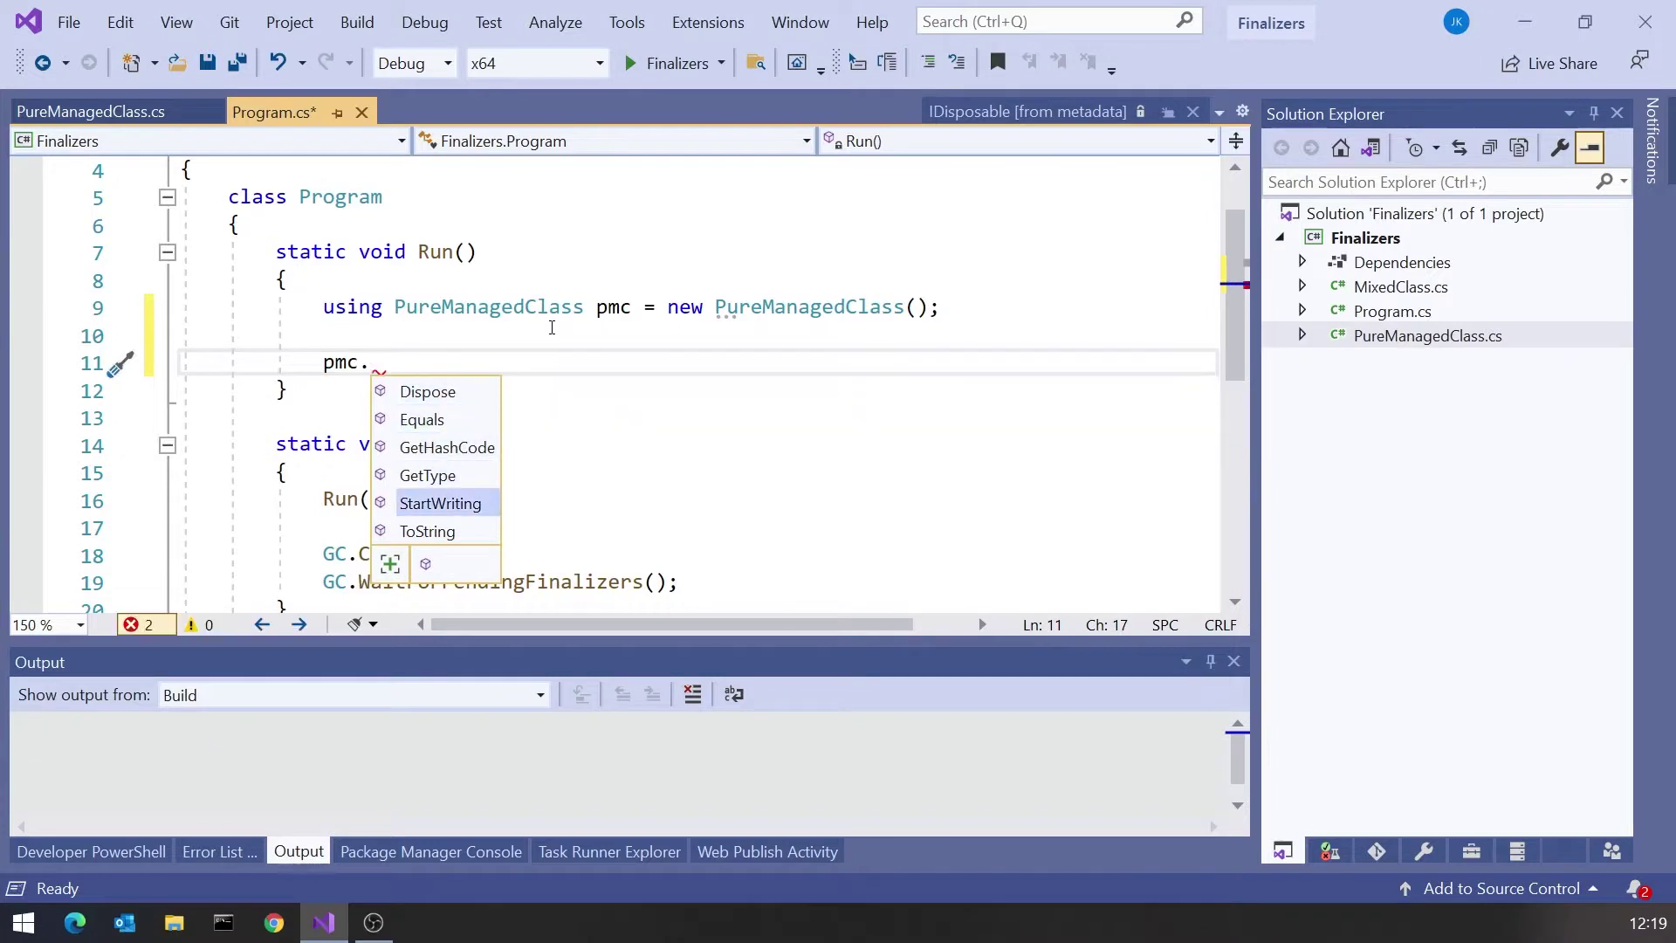
{"action": "type", "text": "();"}
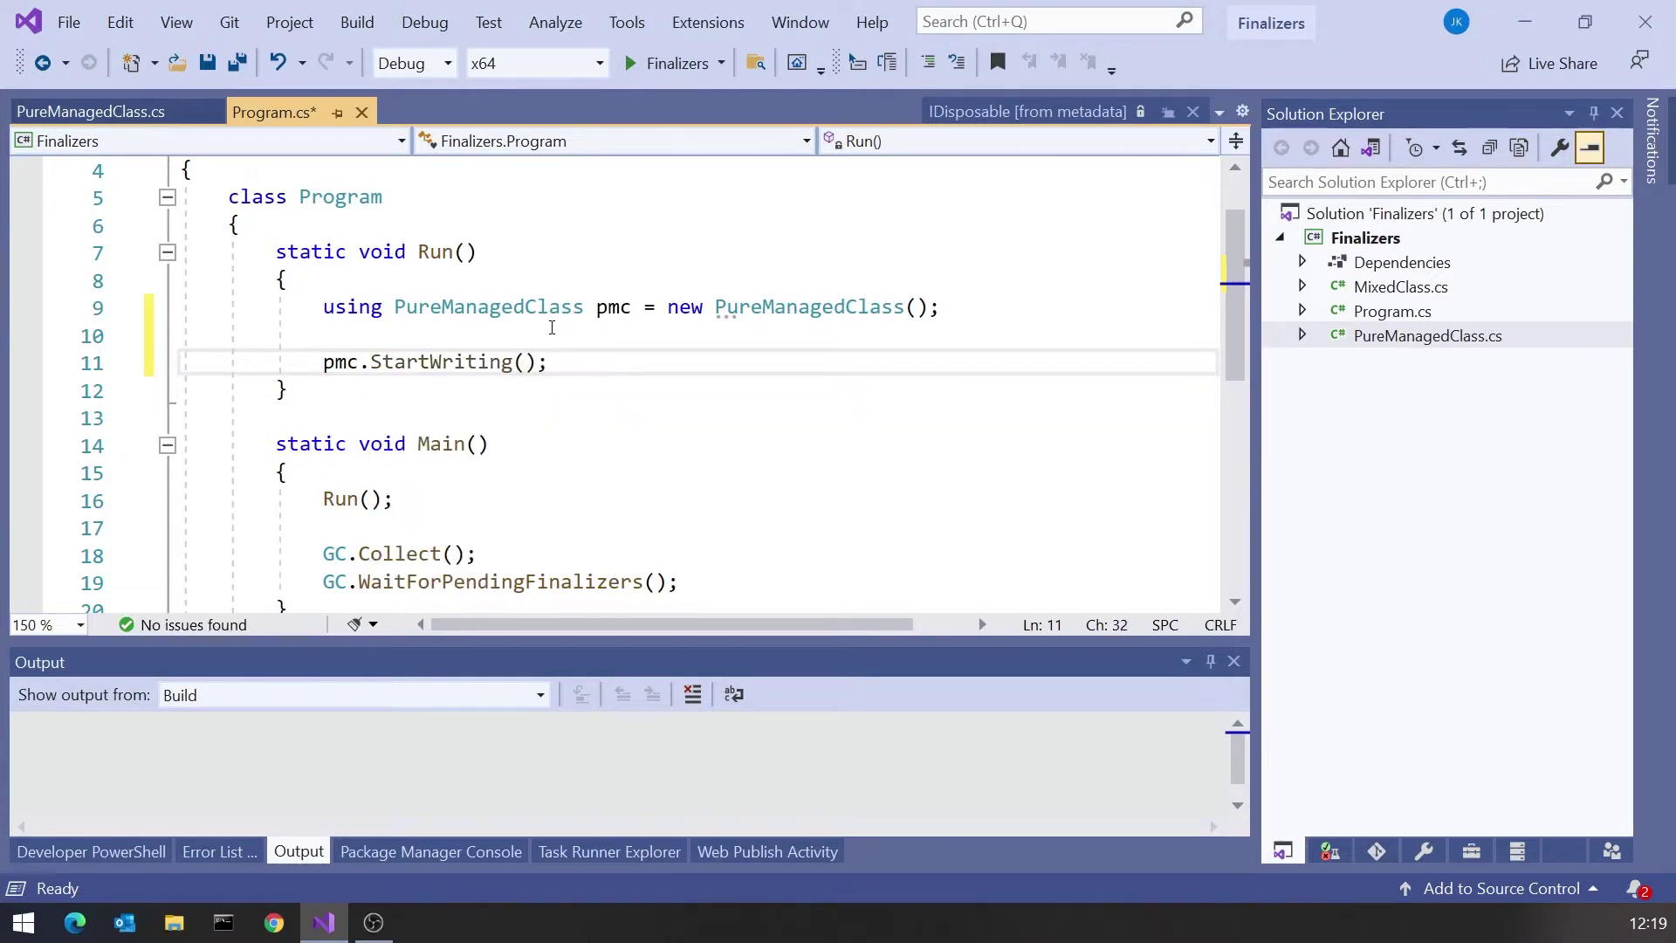
{"action": "key", "text": "ctrl+F5"}
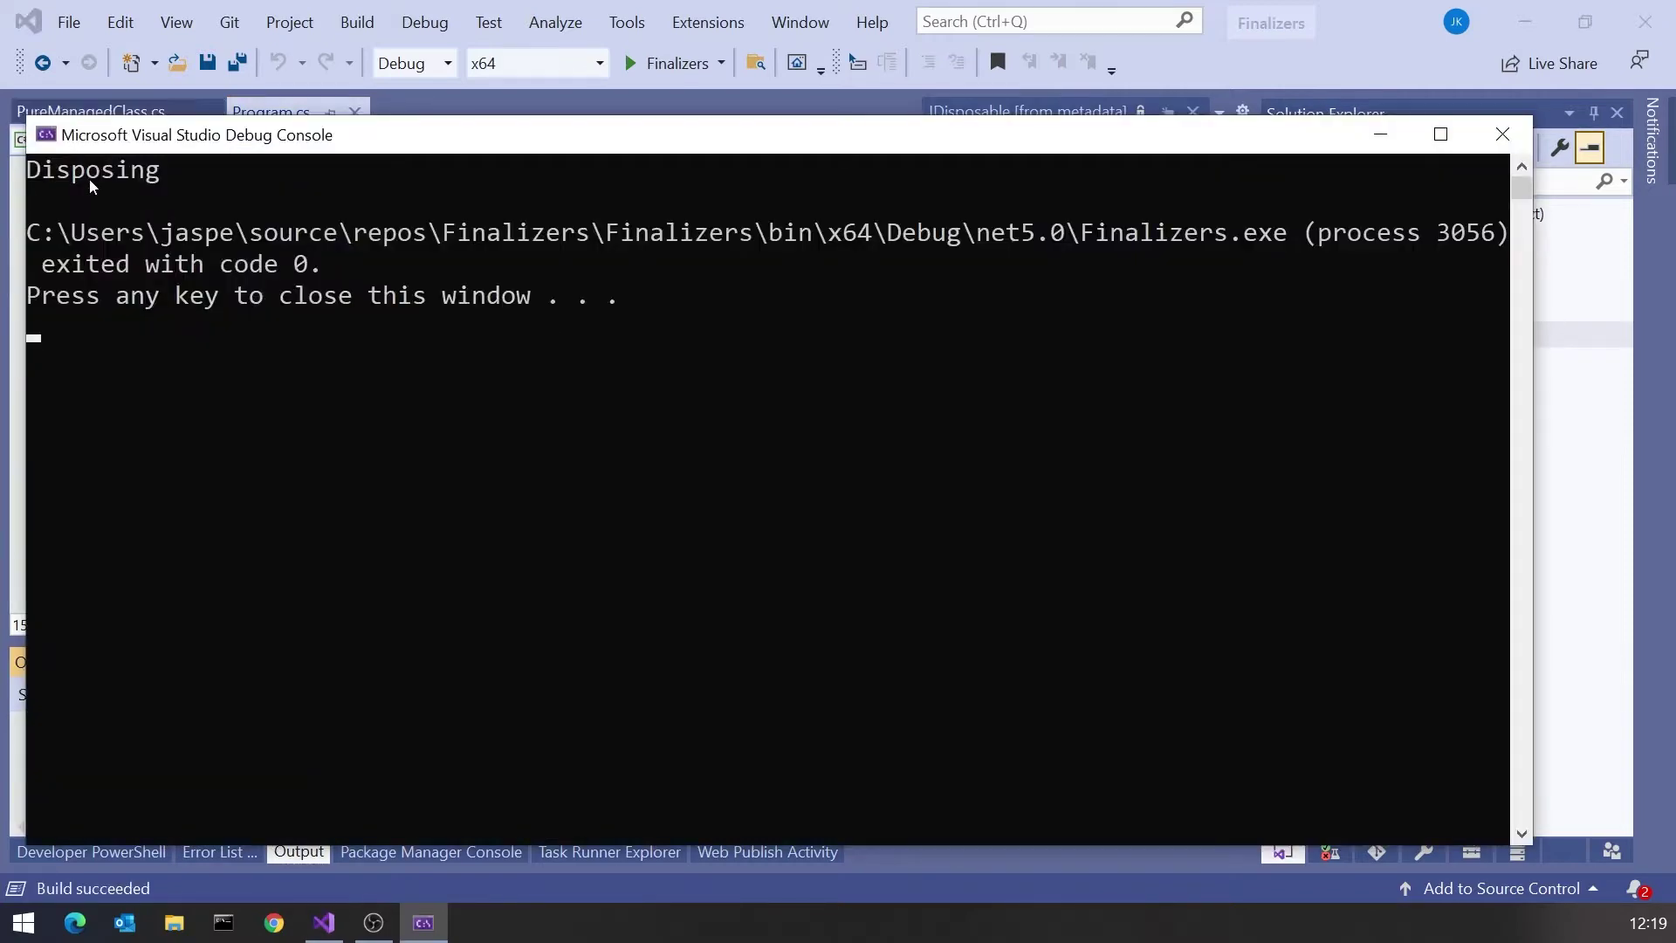
Step: Close the debug console and look over the Run method and PureManagedClass.cs
{"action": "key", "text": "Return"}
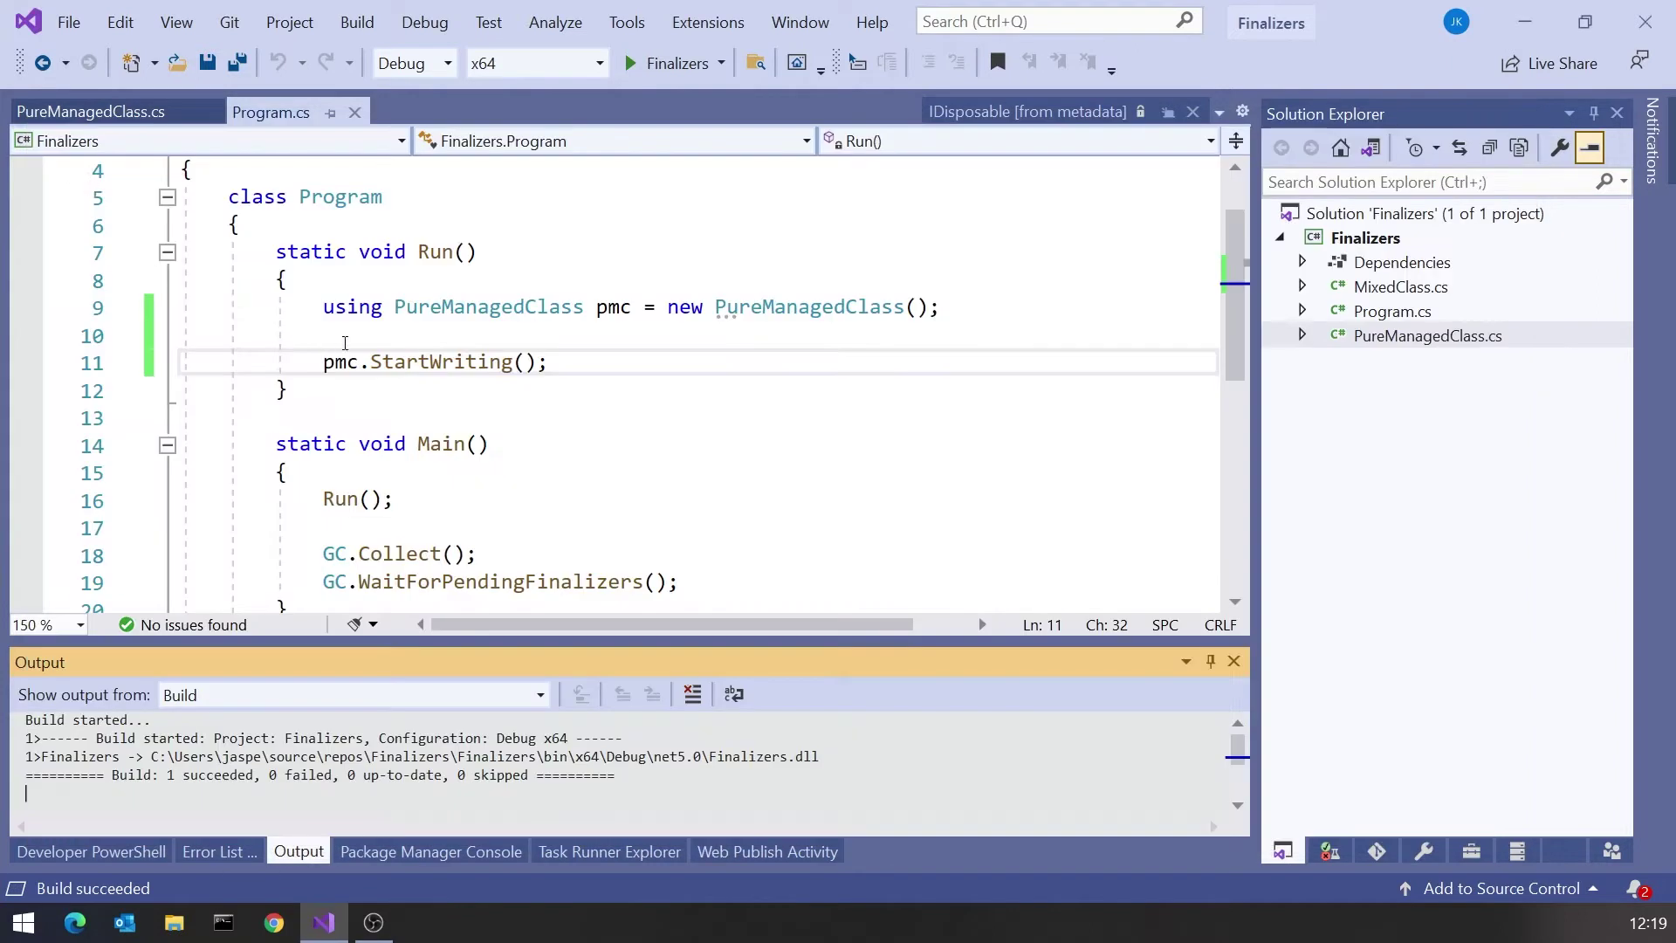
{"action": "left_click", "coordinate": [404, 312]}
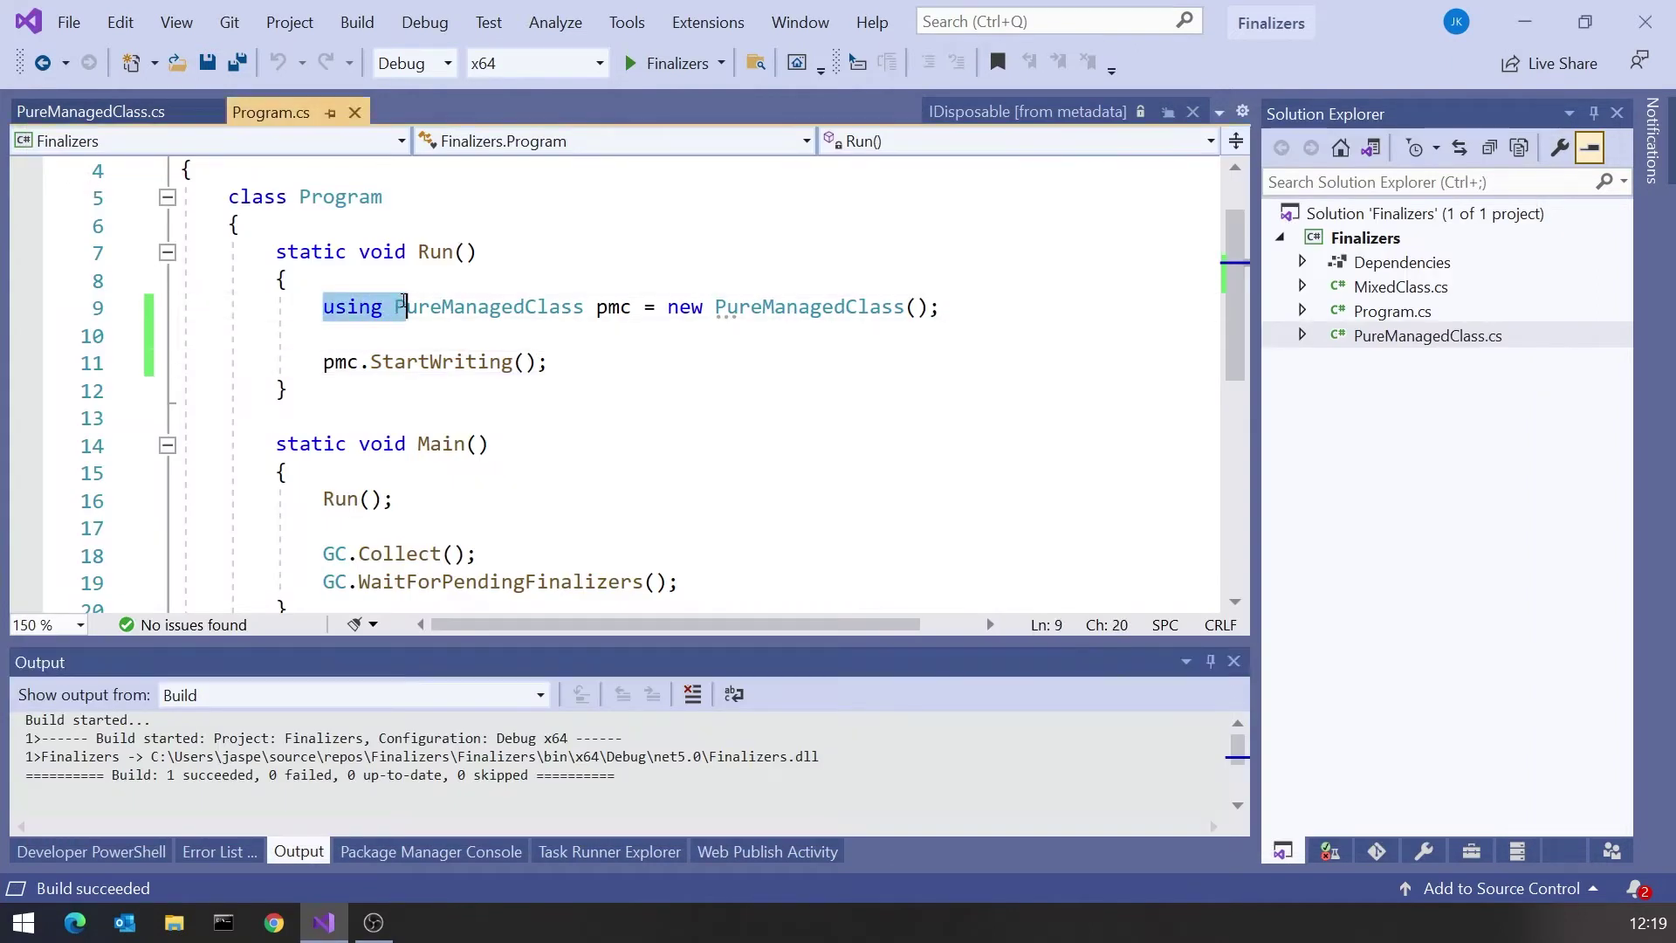
{"action": "left_click", "coordinate": [300, 389]}
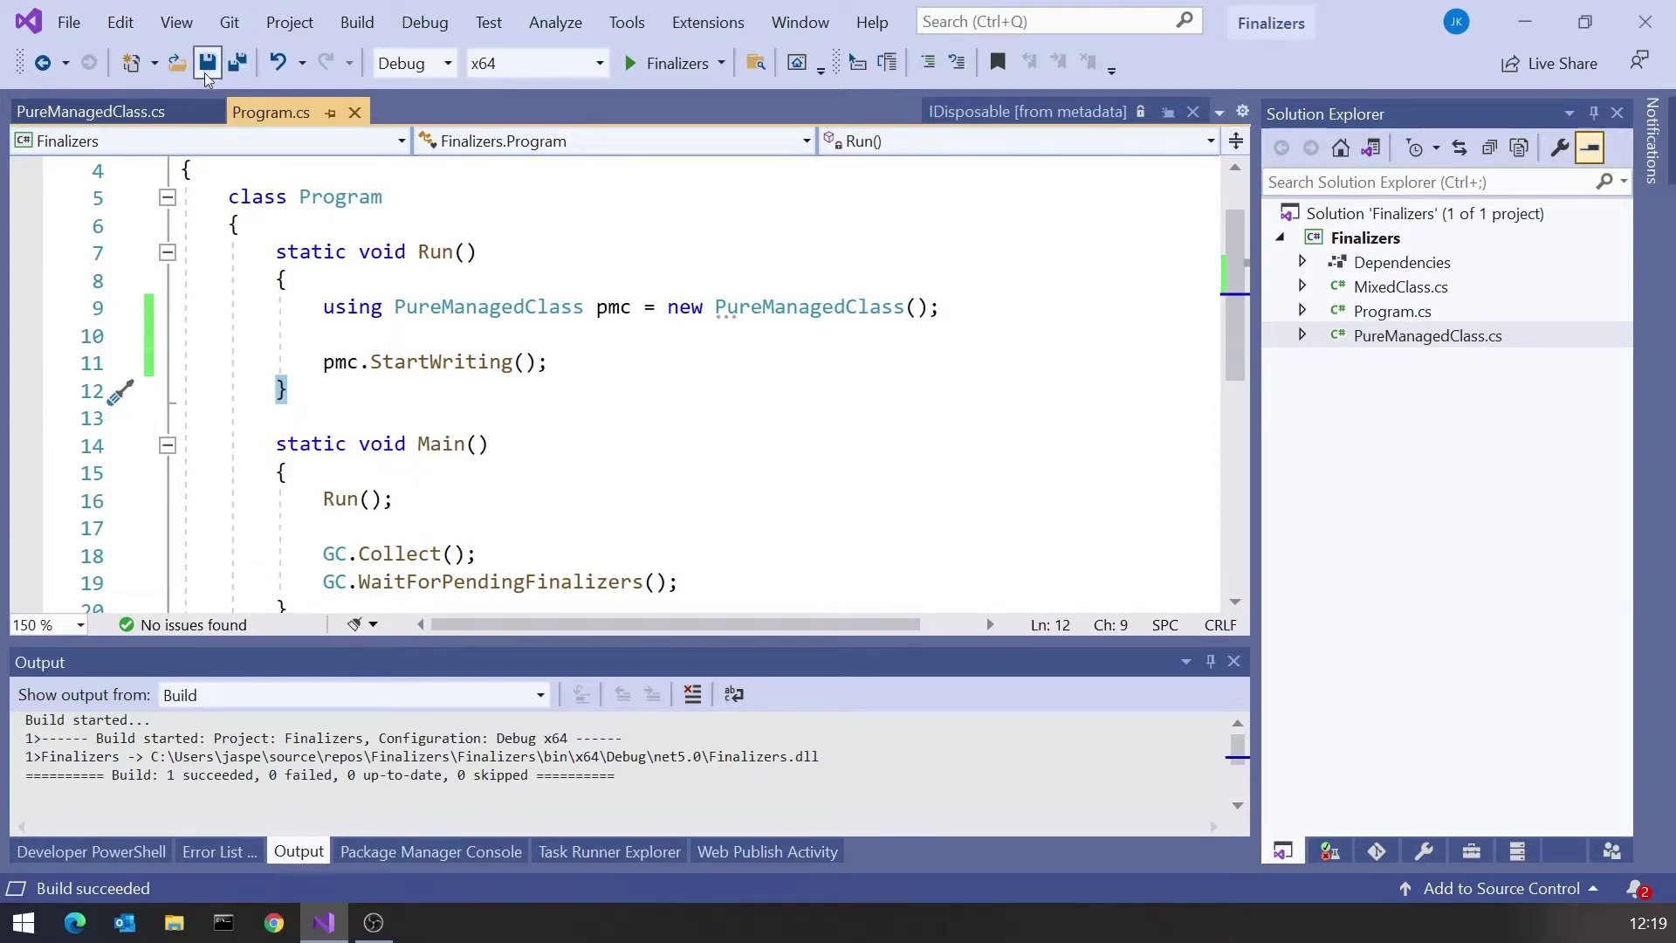
{"action": "left_click", "coordinate": [132, 110]}
{"action": "scroll", "coordinate": [542, 497], "scroll_direction": "down", "scroll_amount": 2}
{"action": "scroll", "coordinate": [590, 491], "scroll_direction": "up", "scroll_amount": 2}
Step: Remove the 'using' keyword from line 9 of Program.cs and run the program
{"action": "left_click", "coordinate": [268, 111]}
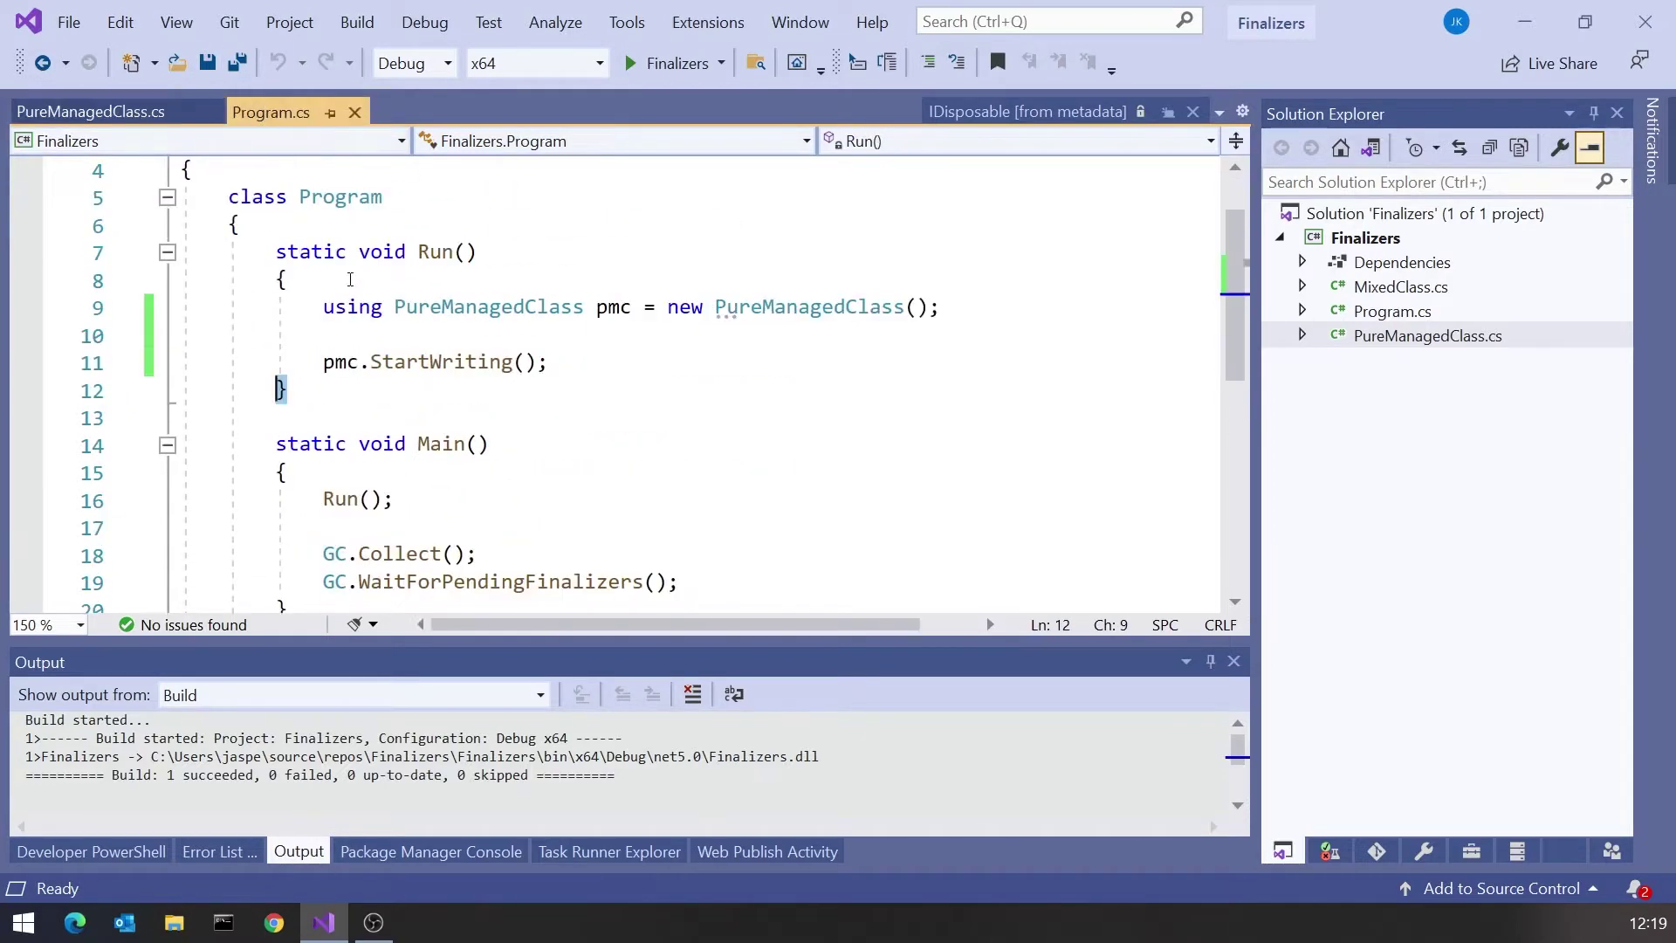
{"action": "left_click", "coordinate": [345, 307]}
{"action": "double_click", "coordinate": [347, 307]}
{"action": "key", "text": "Delete"}
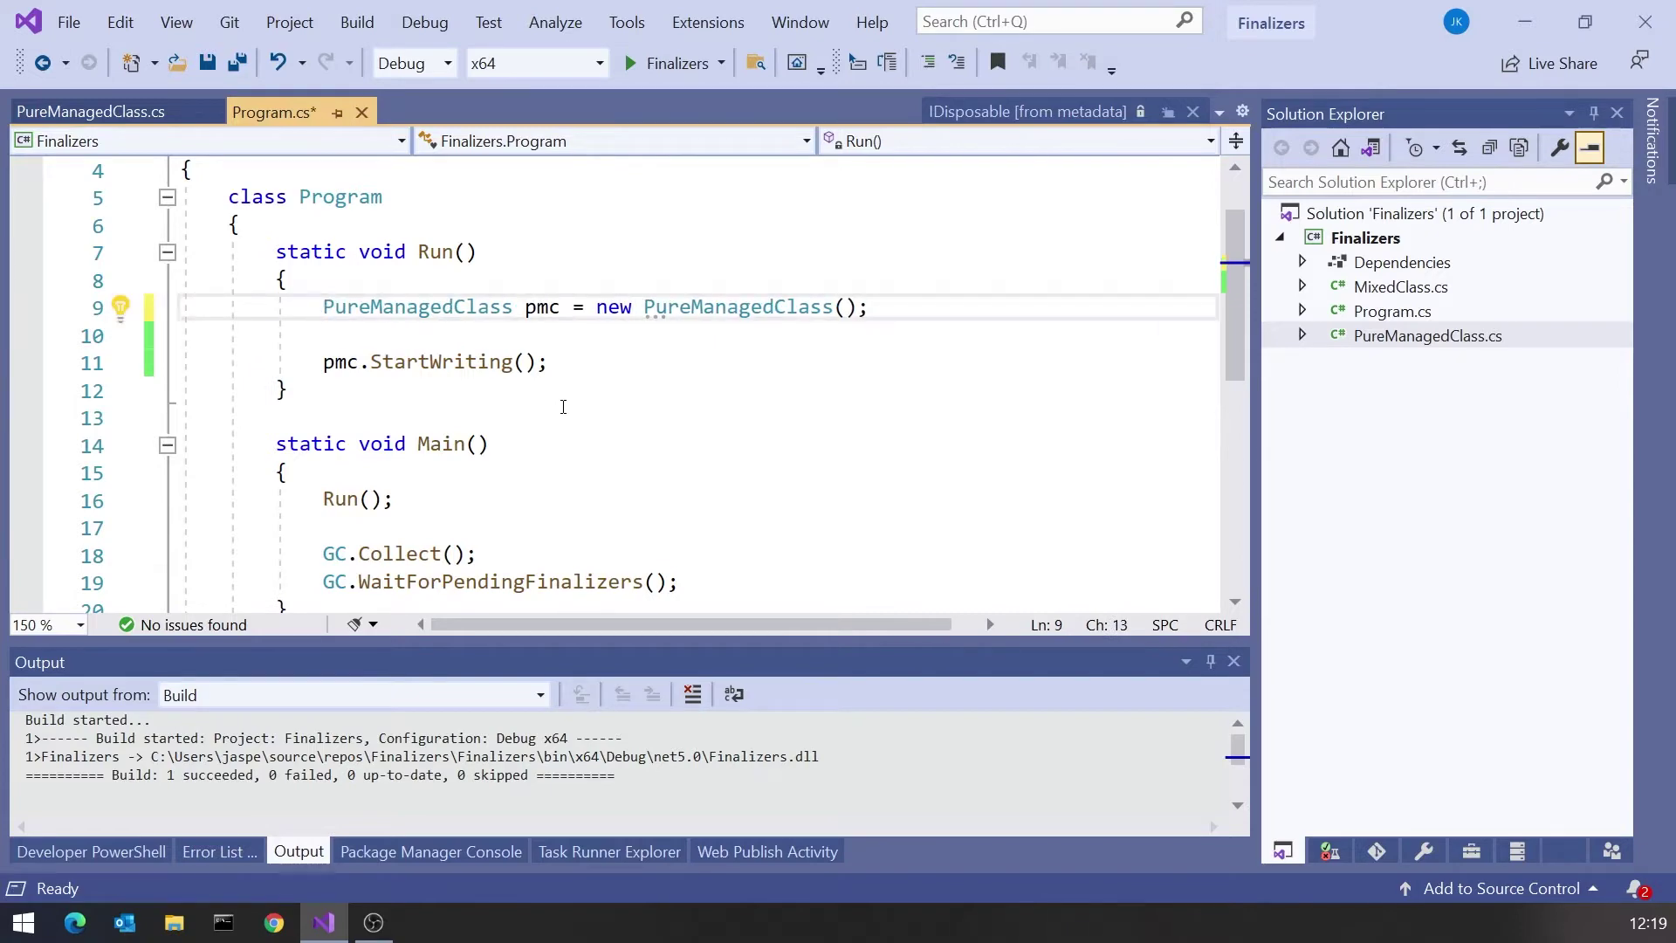
{"action": "key", "text": "ctrl+F5"}
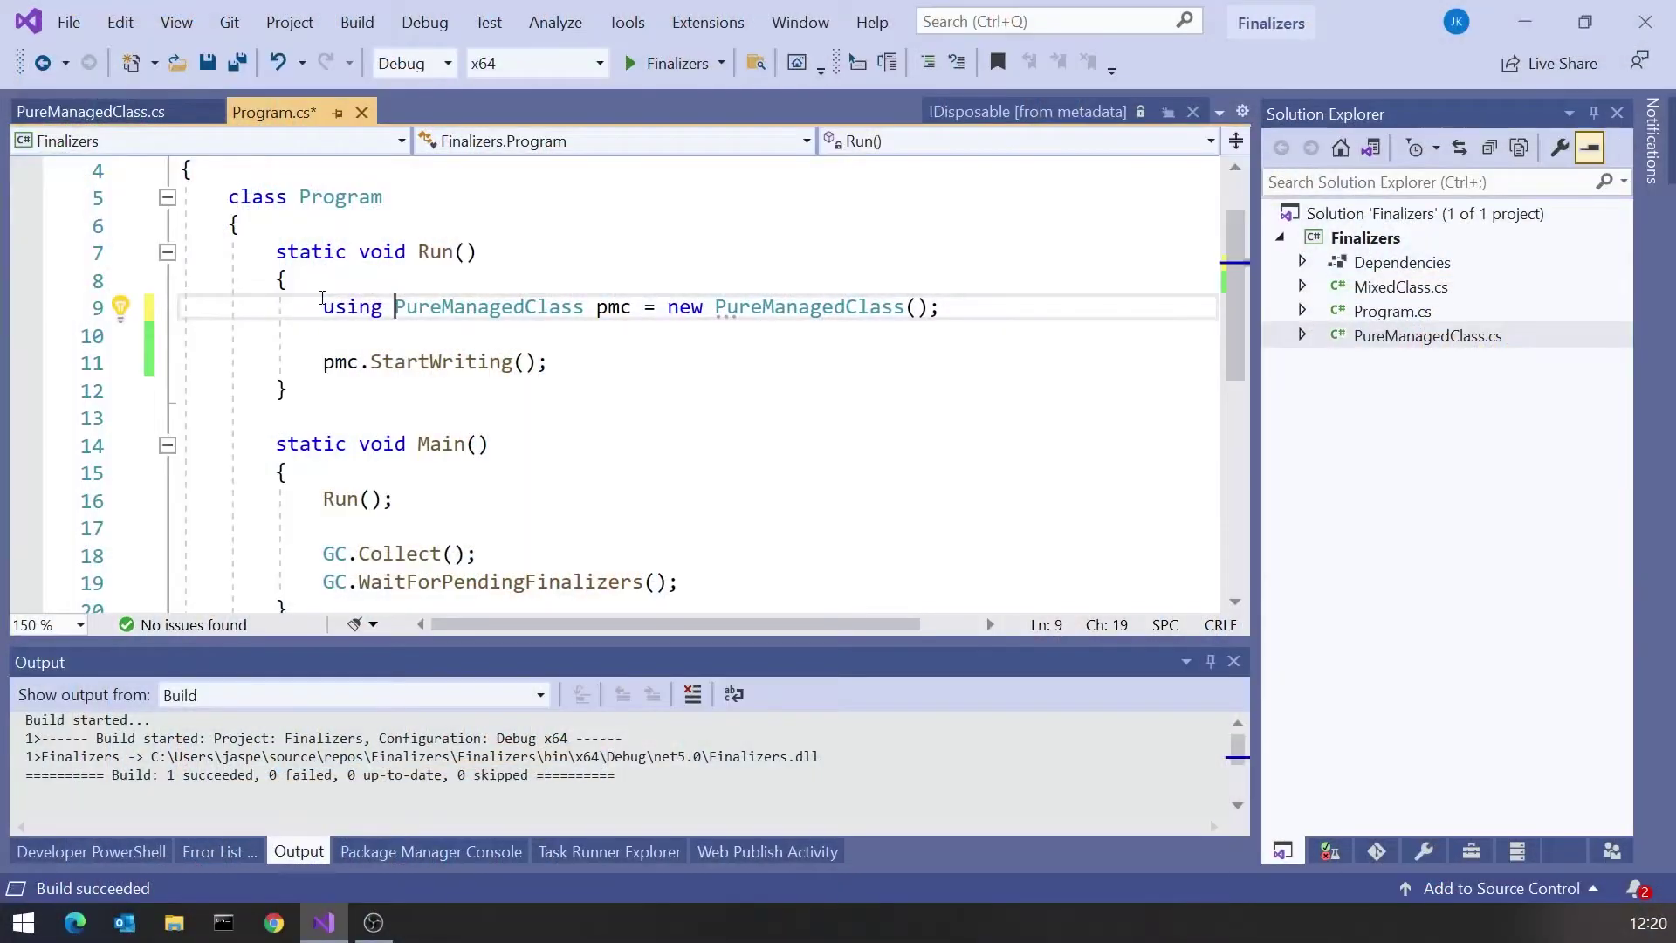
Step: Delete the 'using' keyword on line 9 once more and go to PureManagedClass.cs
{"action": "left_click", "coordinate": [267, 390]}
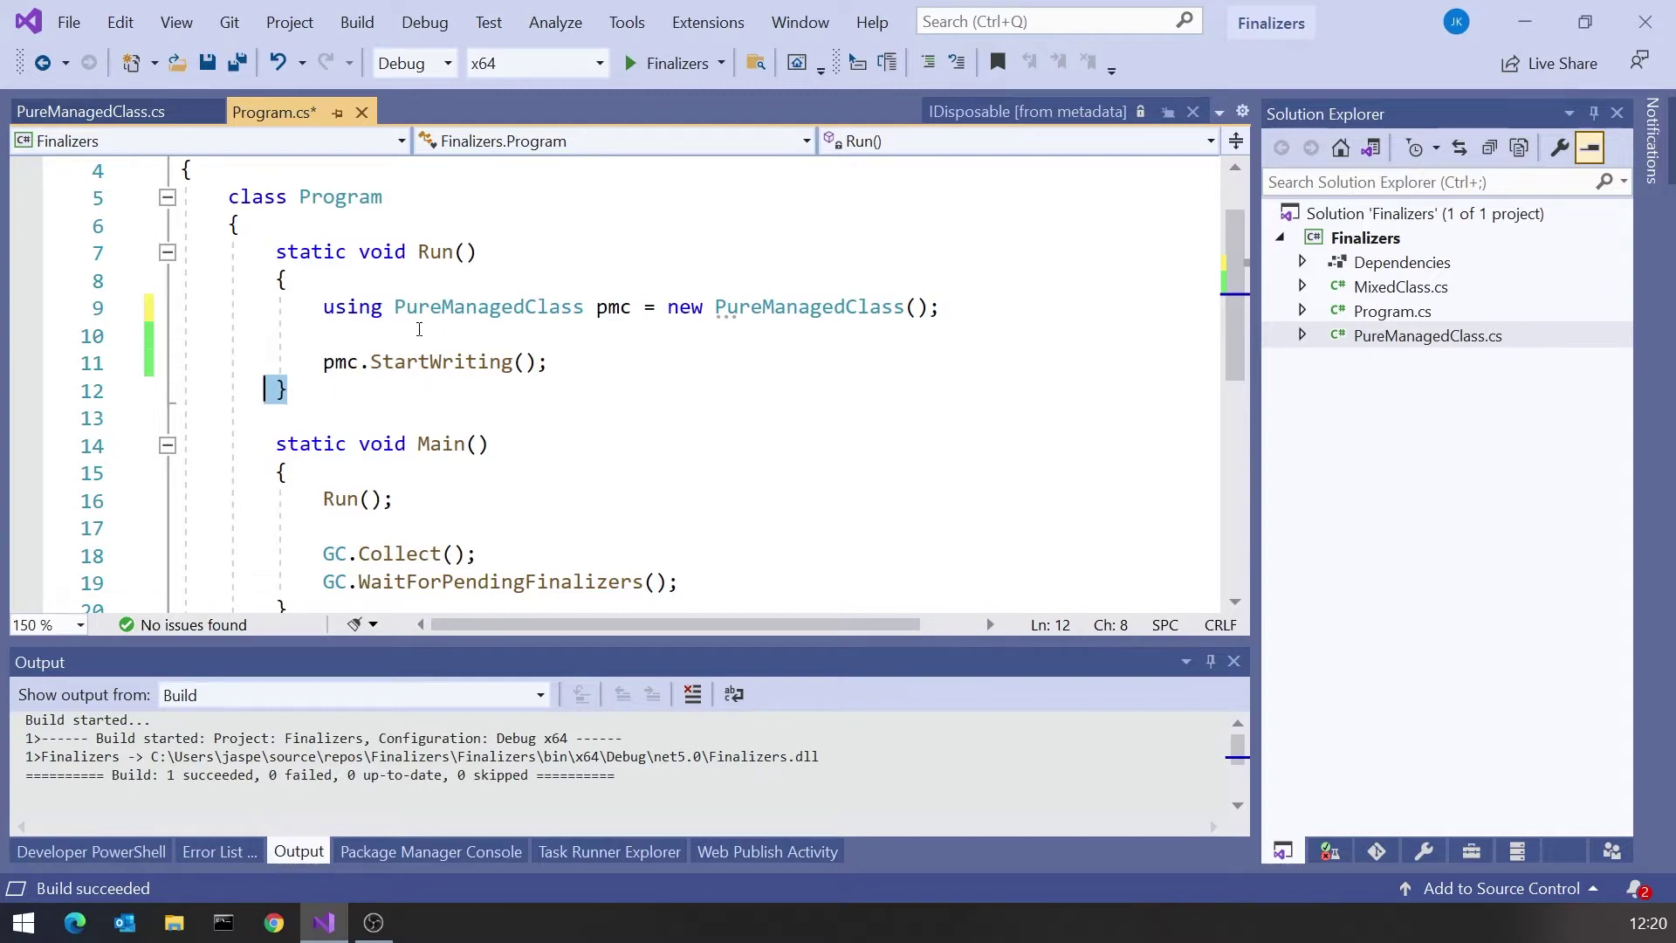
{"action": "double_click", "coordinate": [351, 309]}
{"action": "key", "text": "Delete"}
{"action": "key", "text": "Delete"}
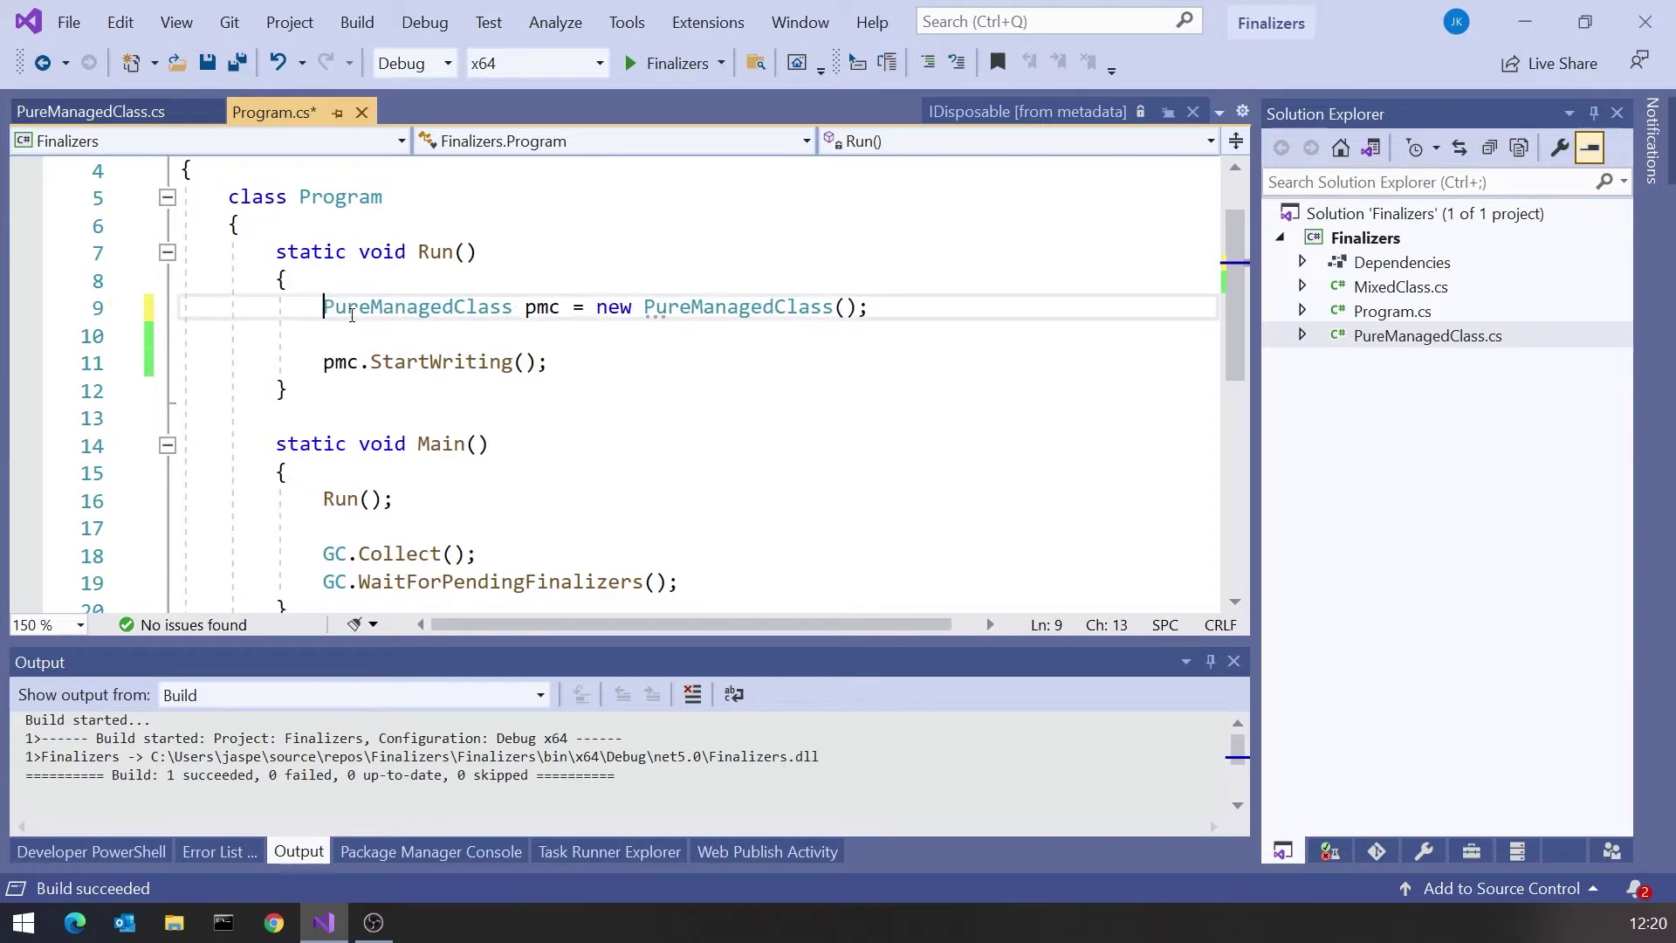
{"action": "key", "text": "ctrl+Tab"}
{"action": "scroll", "coordinate": [359, 457], "scroll_direction": "down", "scroll_amount": 1}
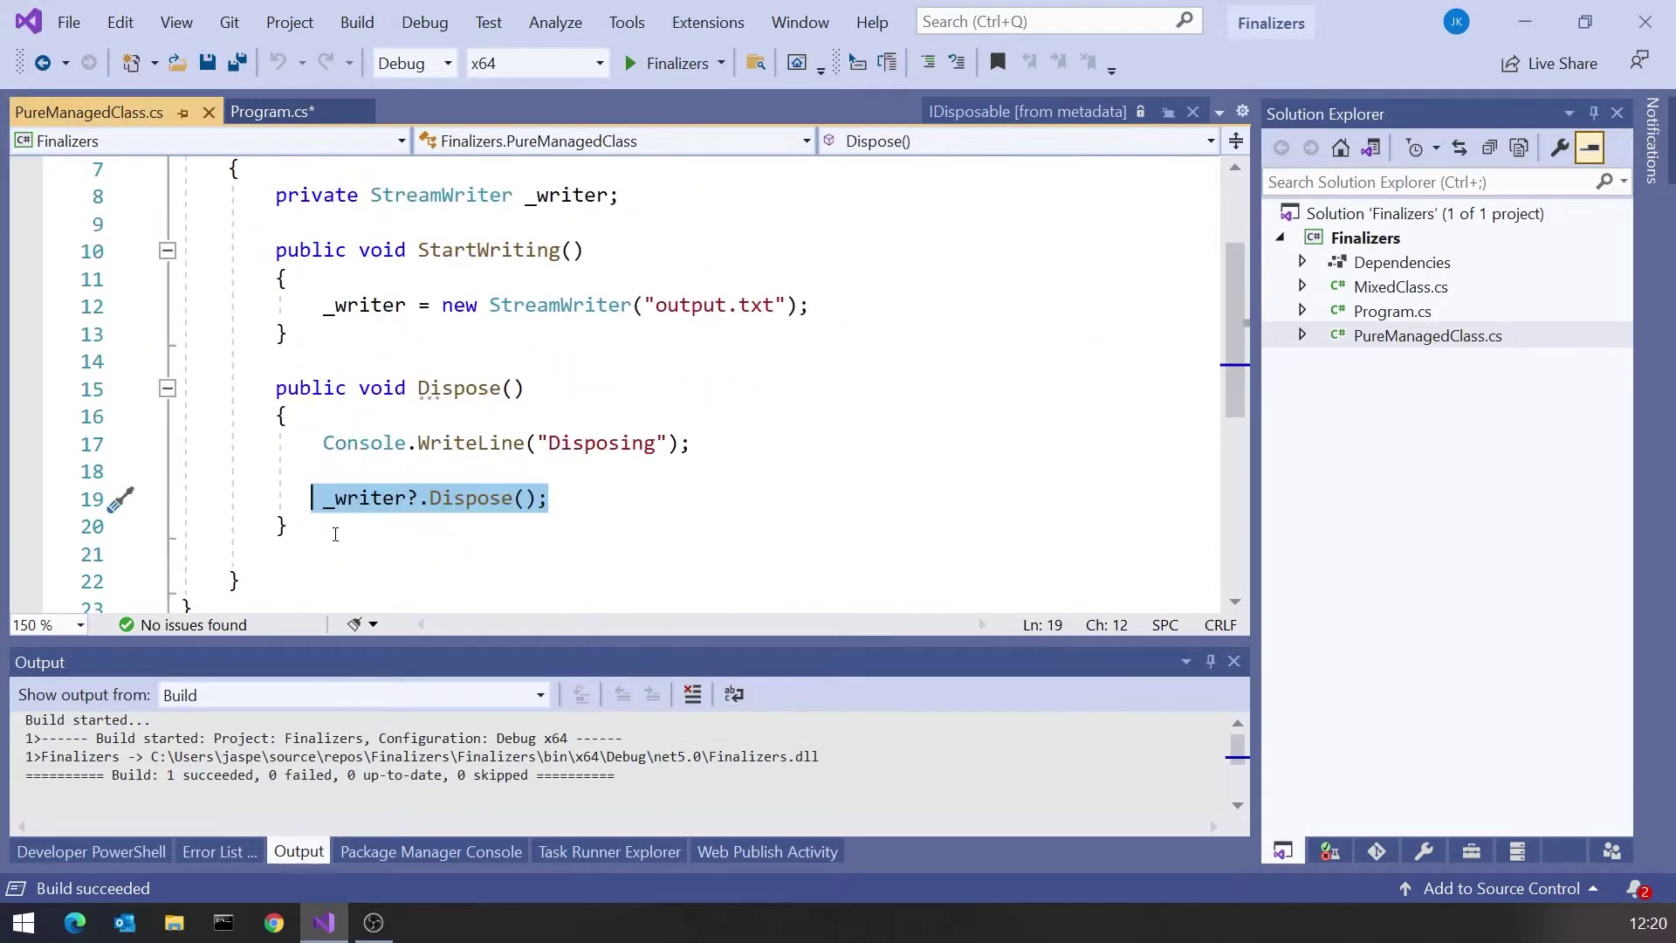
Step: Add a ~PureManagedClass() finalizer below Dispose with a copied Console.WriteLine changed to 'Finalizing'
{"action": "left_click", "coordinate": [336, 536]}
{"action": "key", "text": "Return"}
{"action": "key", "text": "Return"}
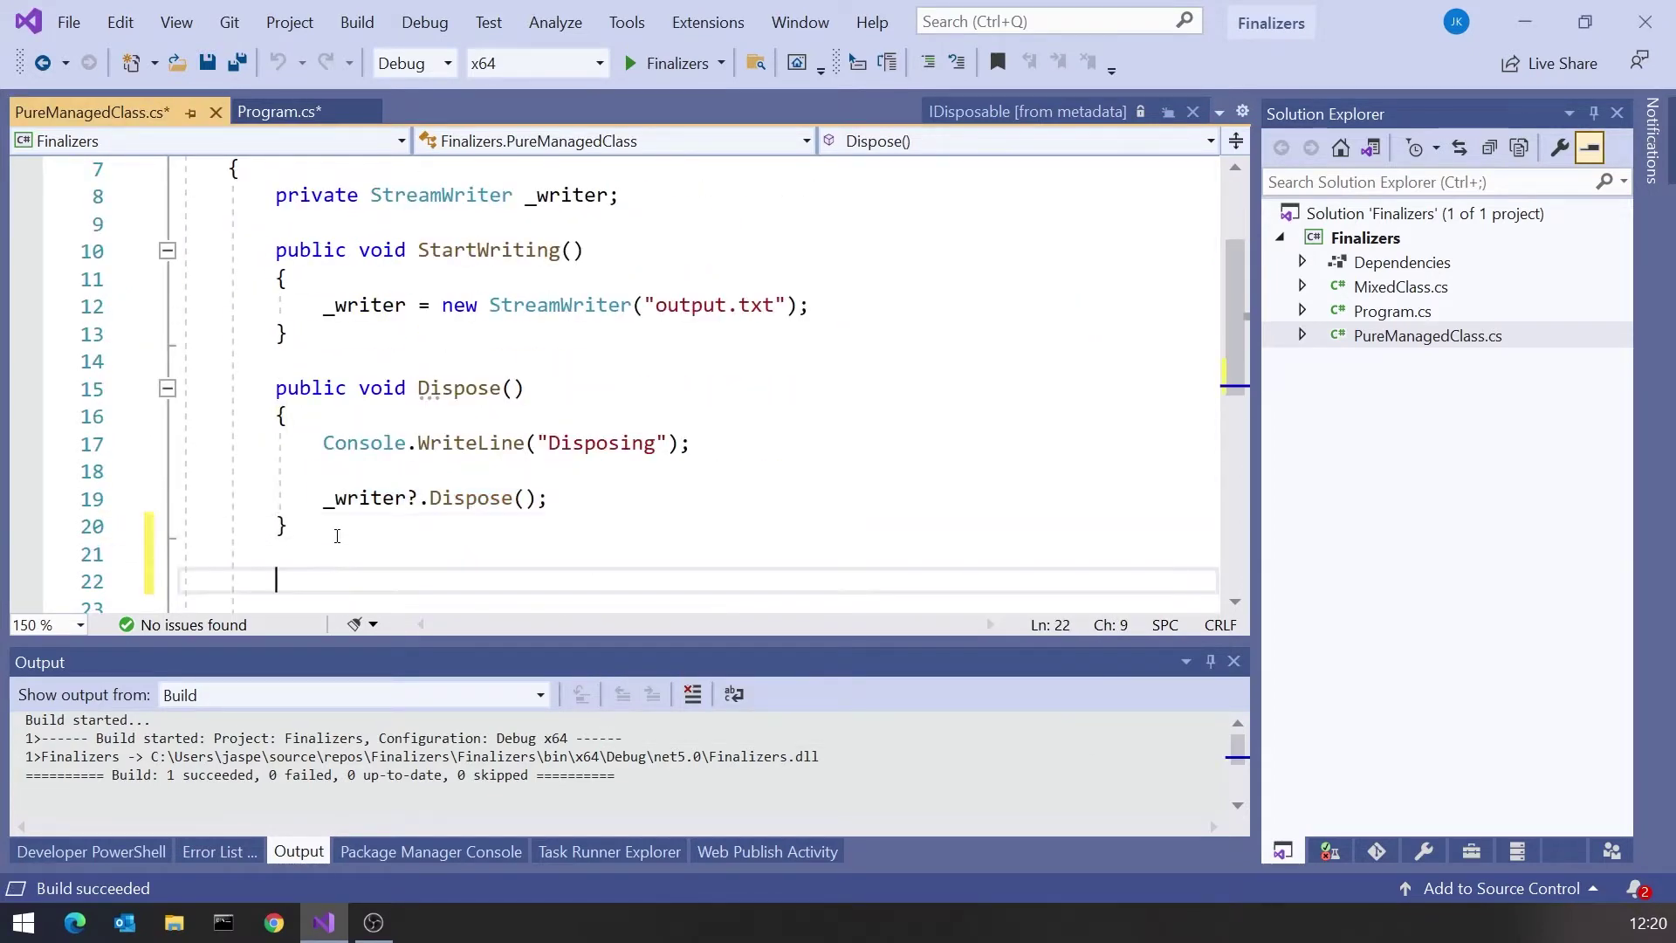
{"action": "type", "text": "~"}
{"action": "scroll", "coordinate": [417, 396], "scroll_direction": "down", "scroll_amount": 2}
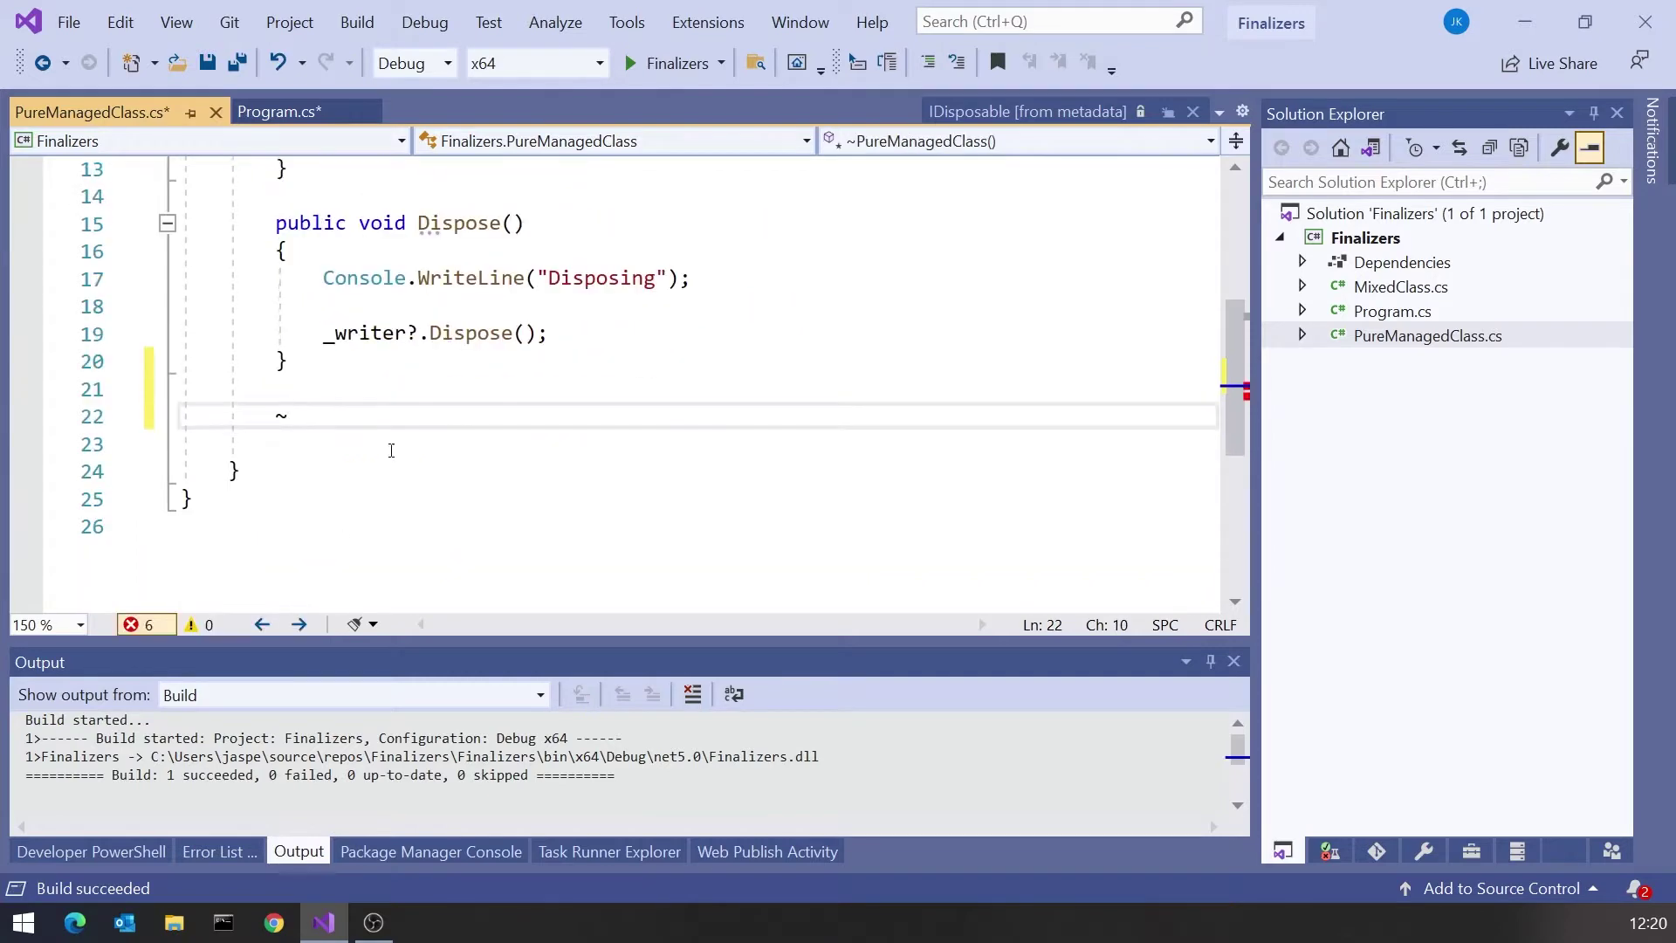
{"action": "scroll", "coordinate": [425, 356], "scroll_direction": "up", "scroll_amount": 3}
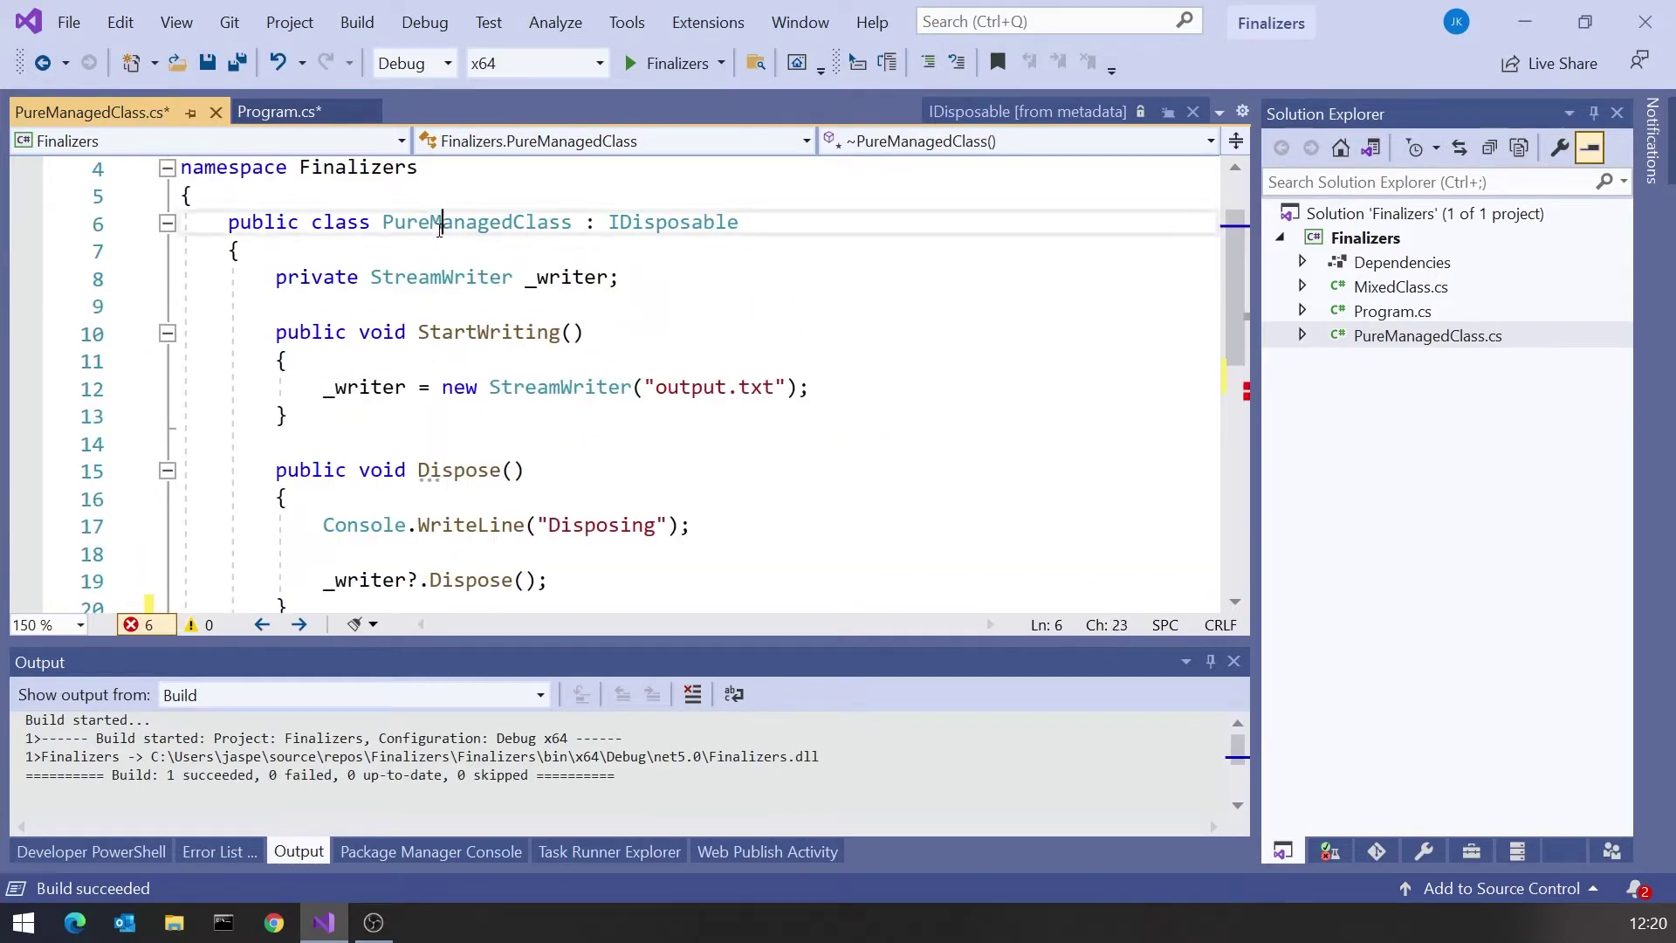
{"action": "double_click", "coordinate": [393, 223]}
{"action": "scroll", "coordinate": [389, 540], "scroll_direction": "down", "scroll_amount": 2}
{"action": "type", "text": "~PureManagedClass"}
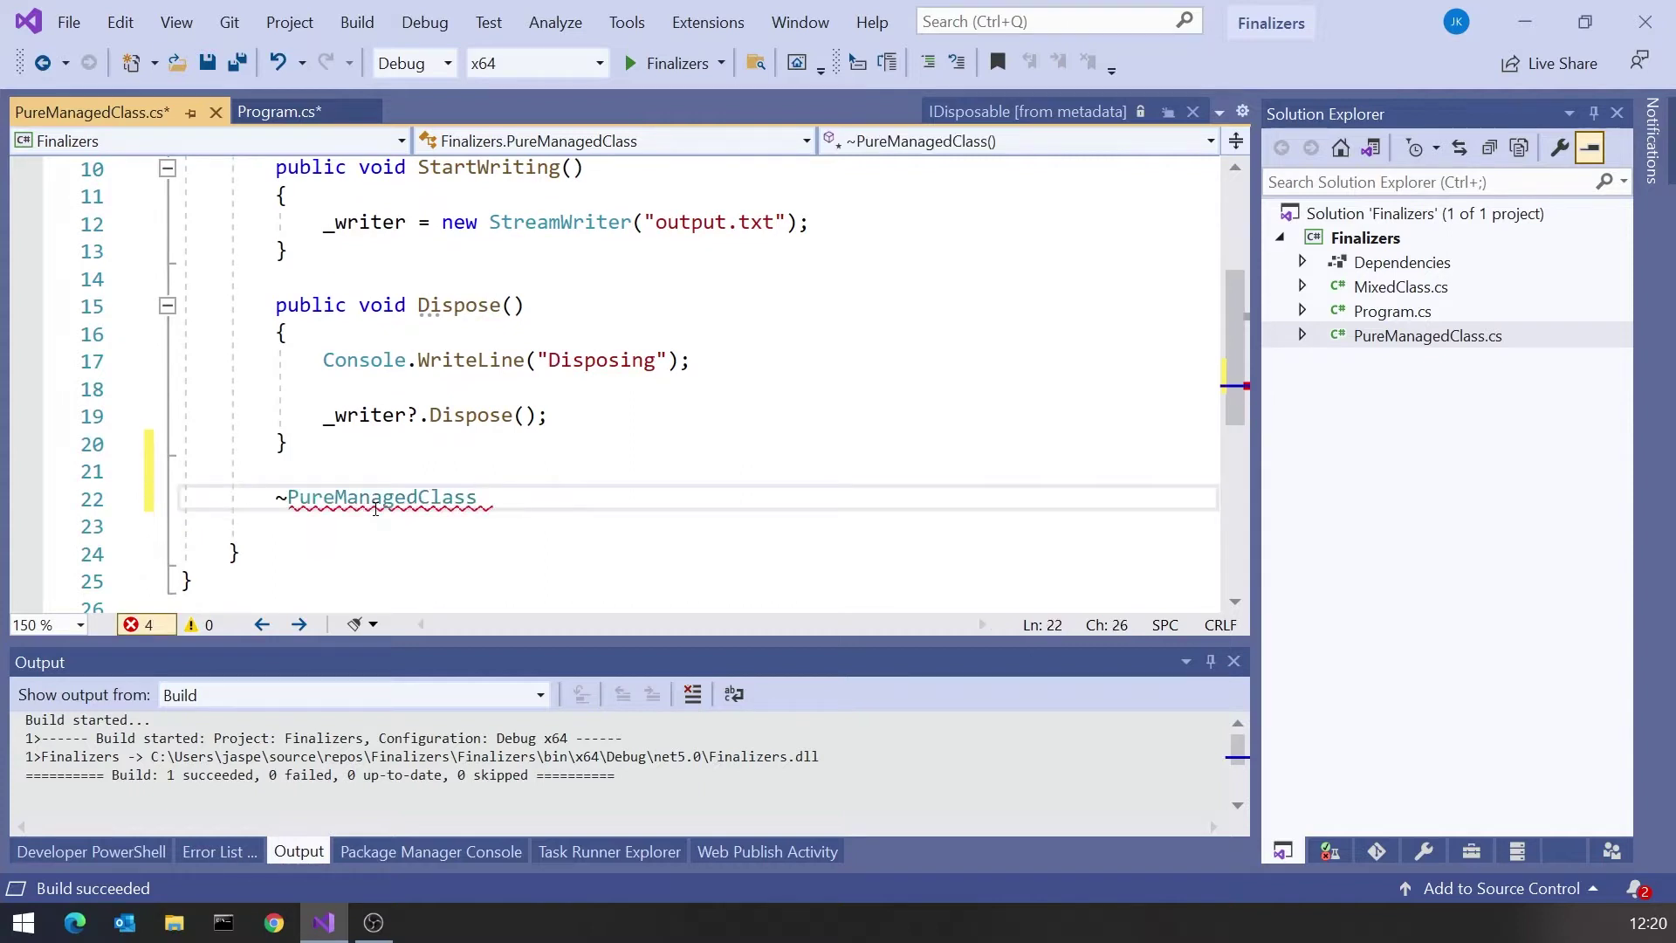
{"action": "type", "text": "("}
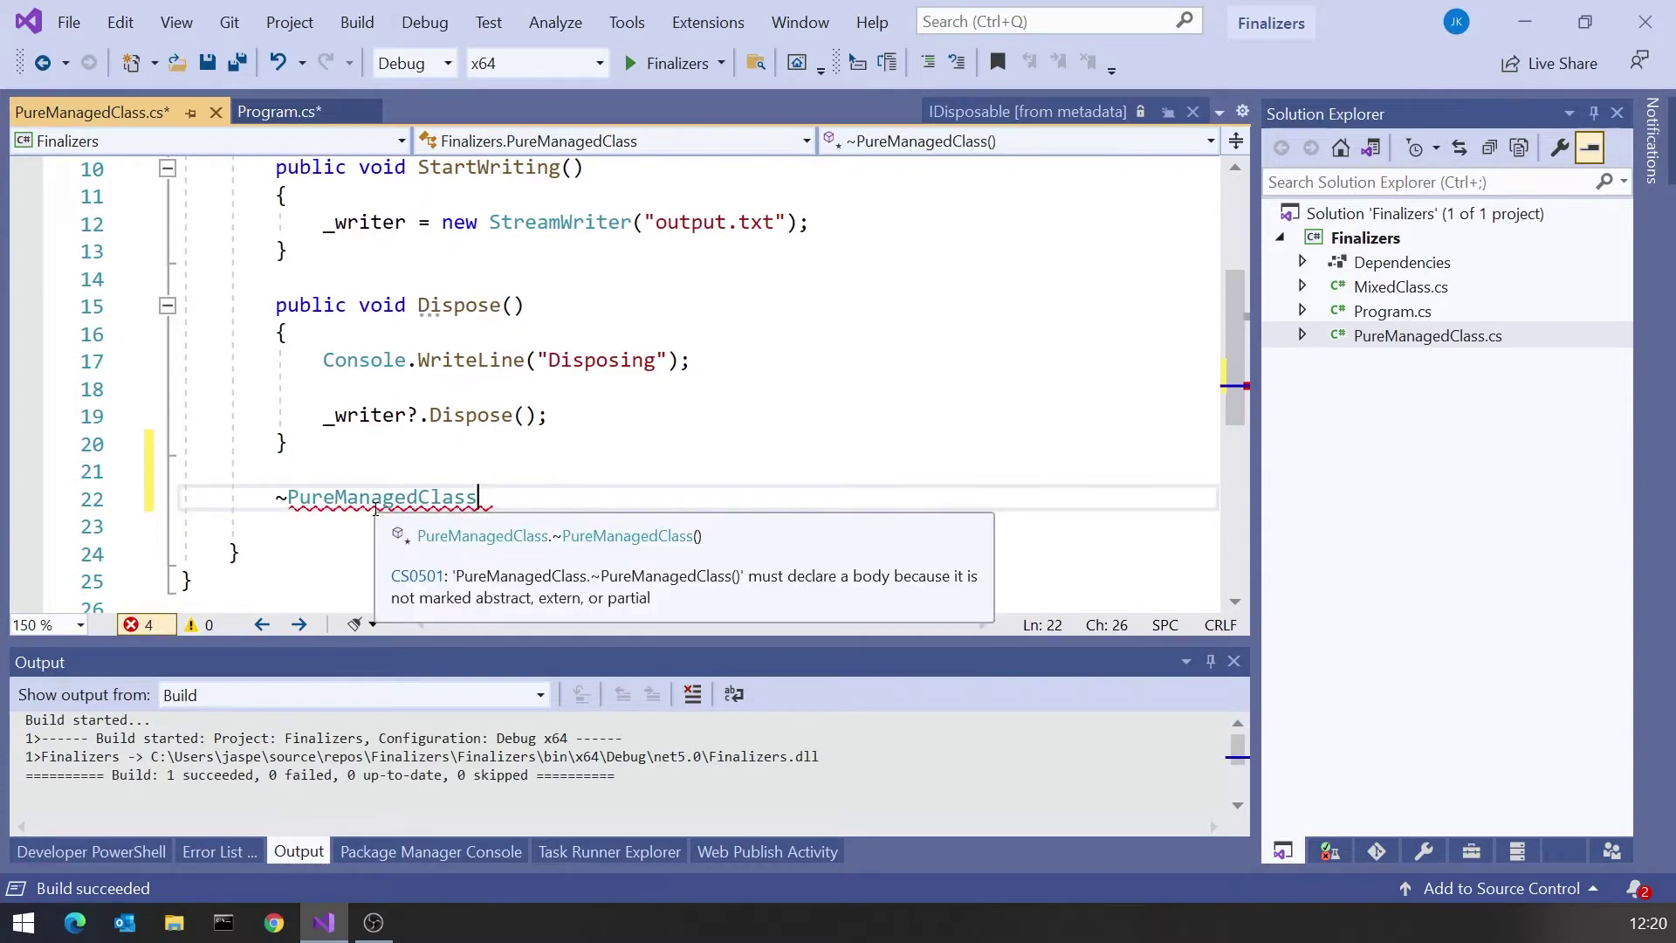
{"action": "type", "text": ") "}
{"action": "type", "text": "{"}
{"action": "key", "text": "Return"}
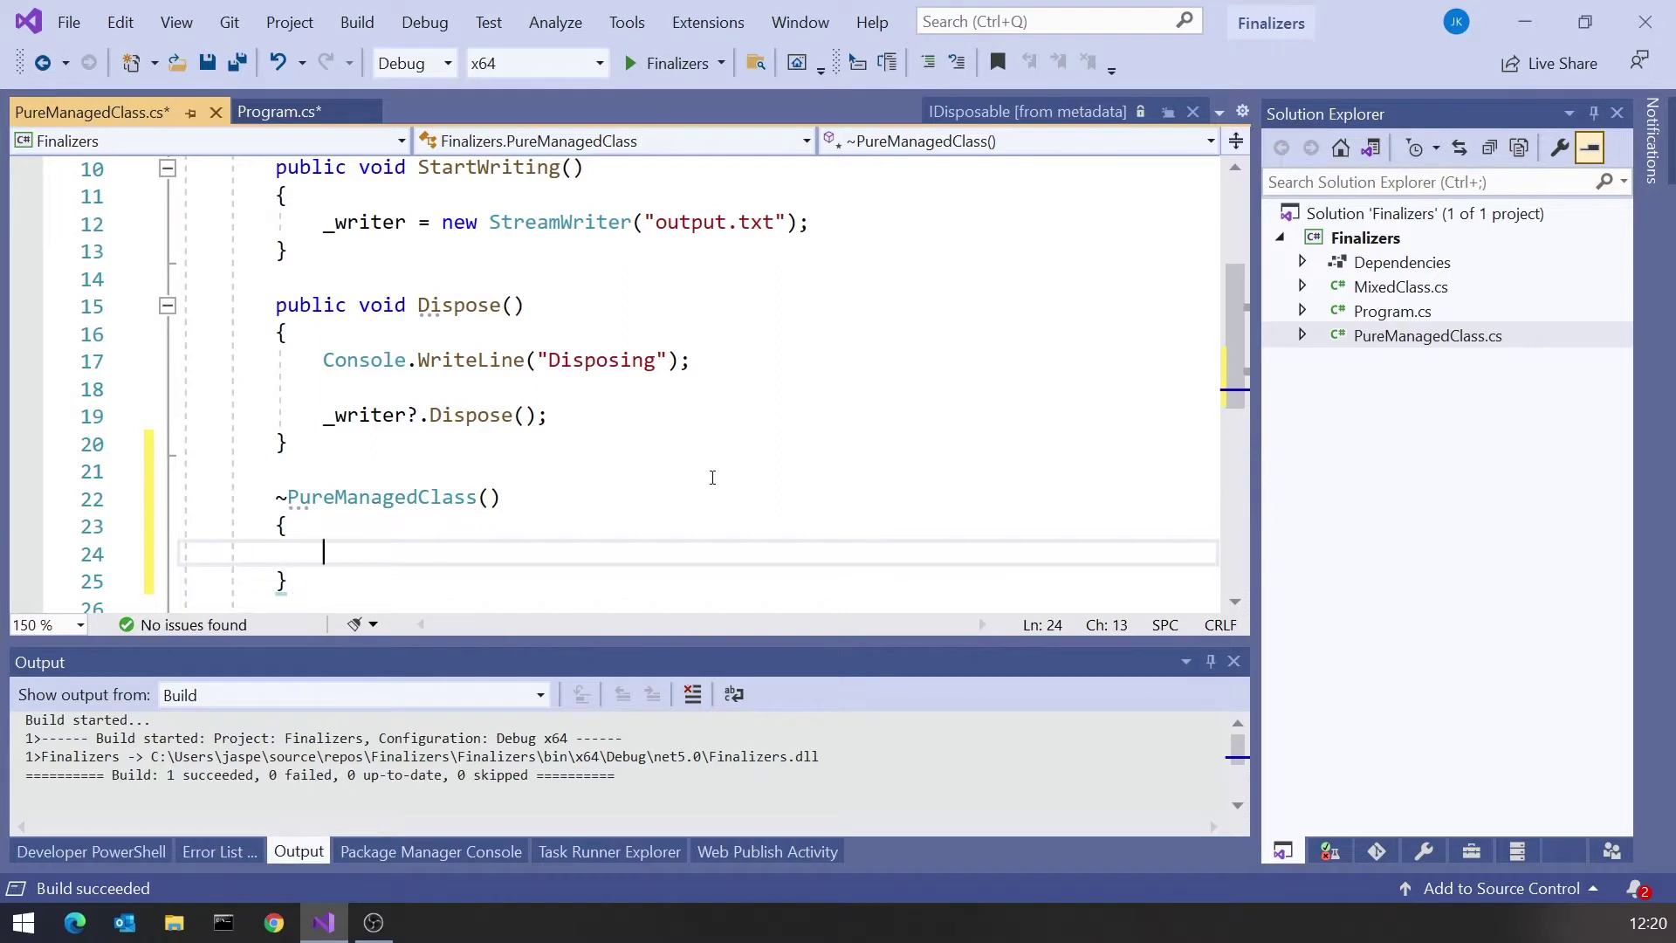
{"action": "key", "text": "shift+Up"}
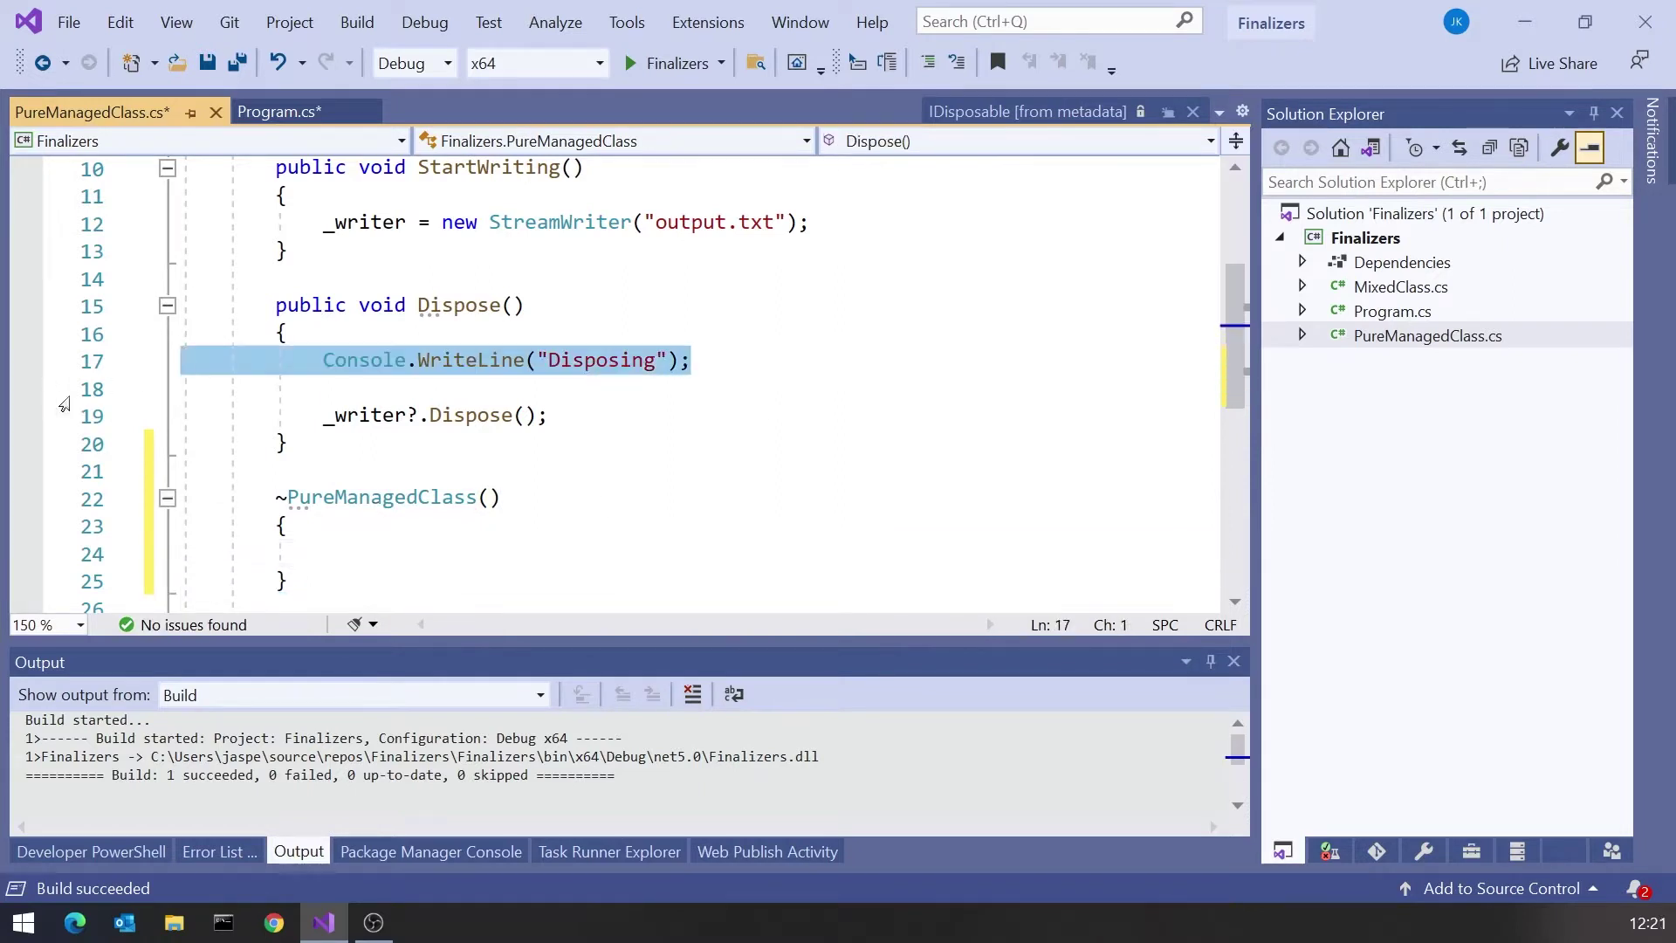
{"action": "left_click", "coordinate": [372, 553]}
{"action": "double_click", "coordinate": [572, 551]}
{"action": "type", "text": "Fina"}
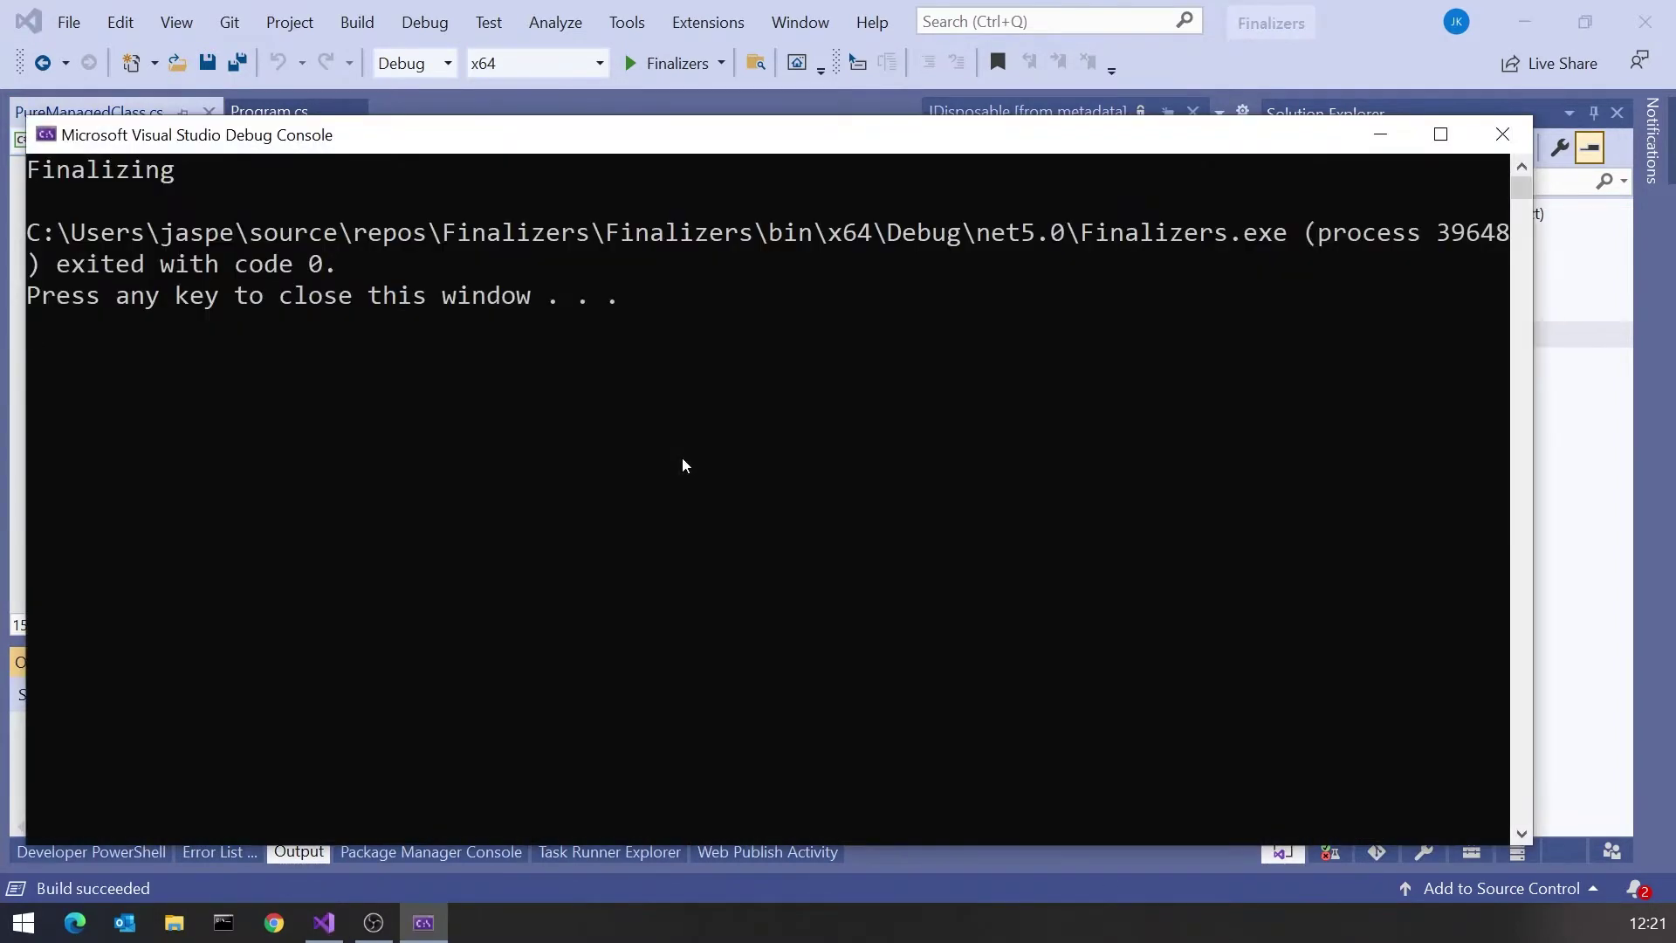
Step: Close the debug console, switch to Program.cs, and check the Disposing and Finalizing output
{"action": "key", "text": "Return"}
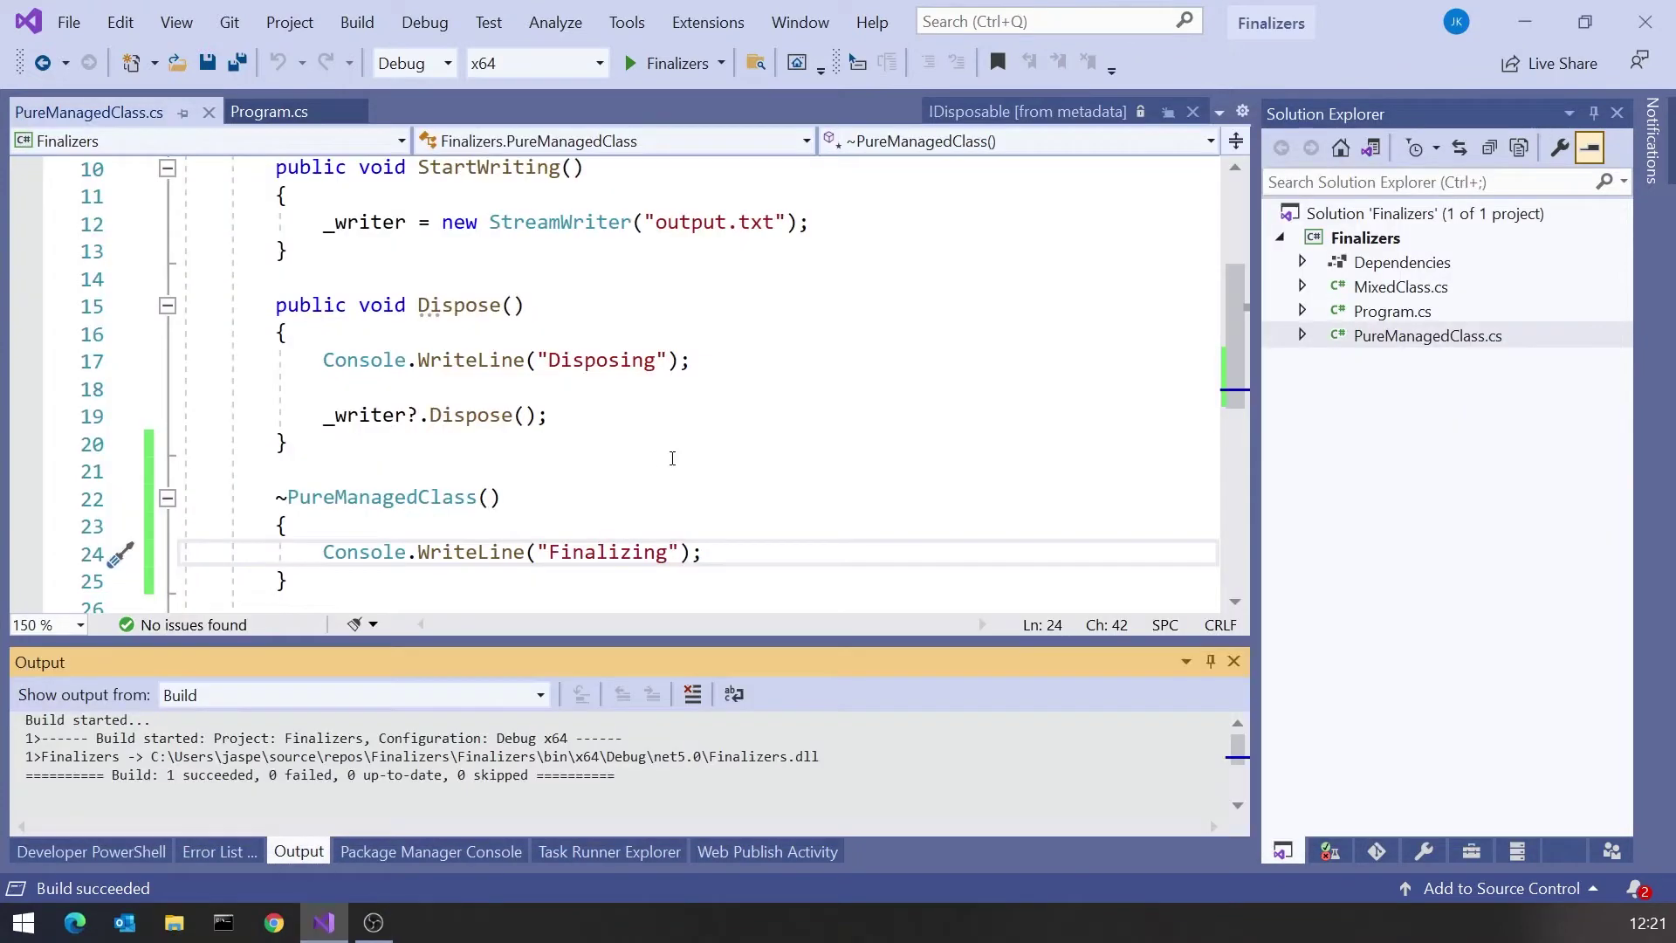
{"action": "key", "text": "ctrl+Tab"}
{"action": "scroll", "coordinate": [508, 490], "scroll_direction": "down", "scroll_amount": 2}
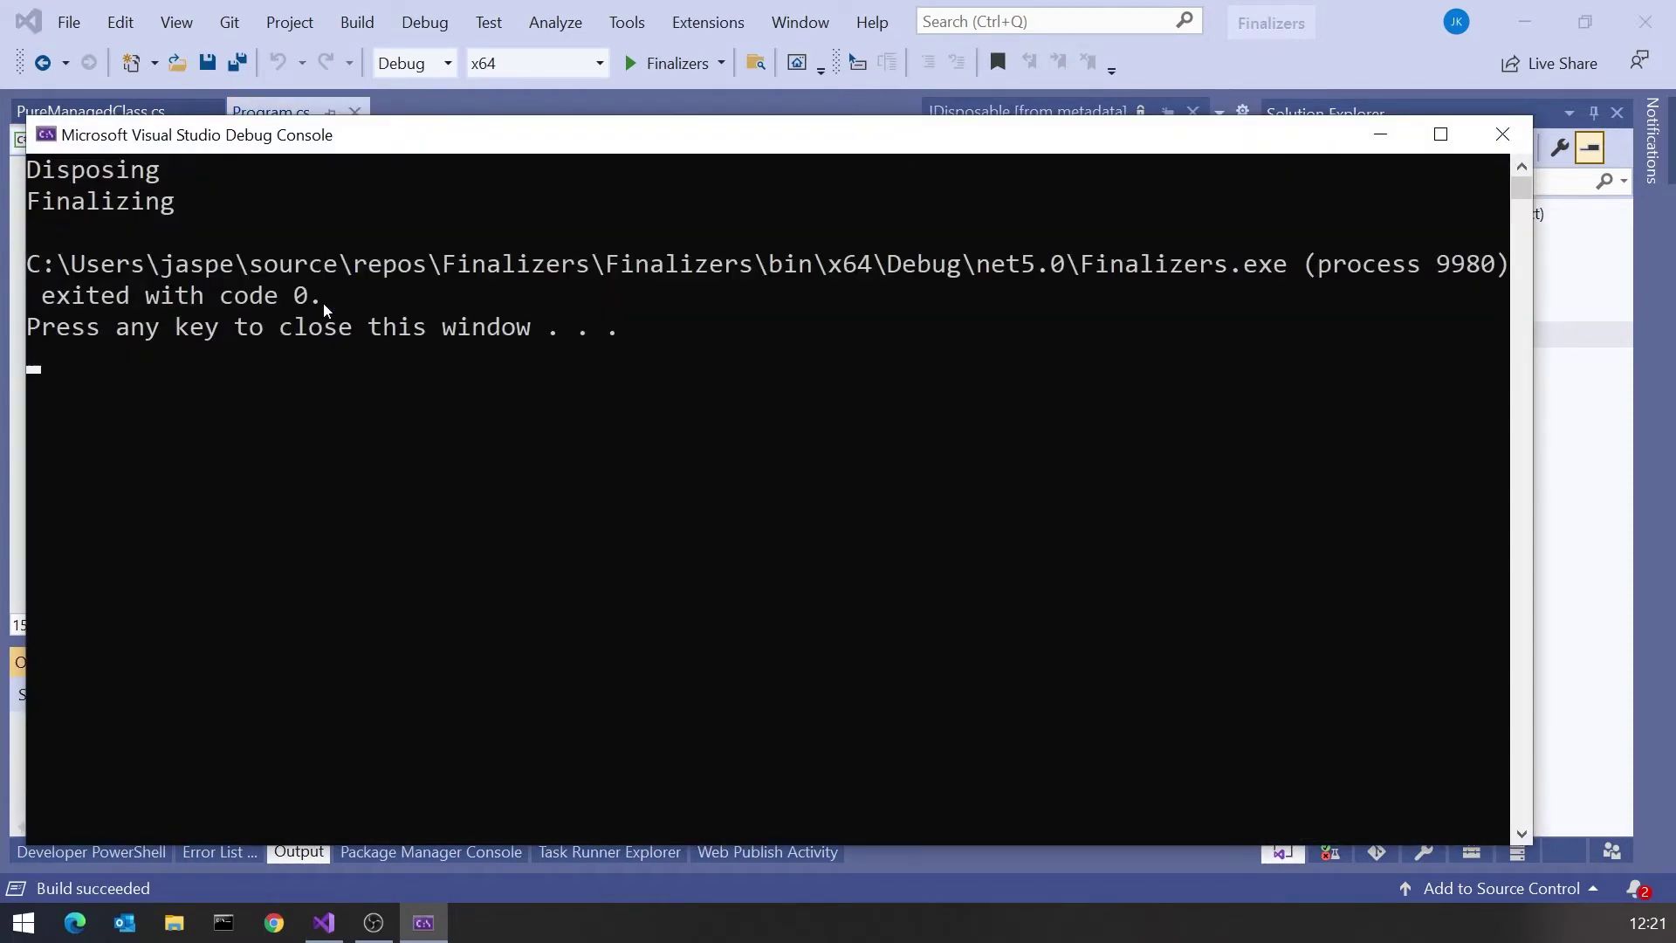
{"action": "left_click_drag", "start_coordinate": [217, 245], "coordinate": [28, 171]}
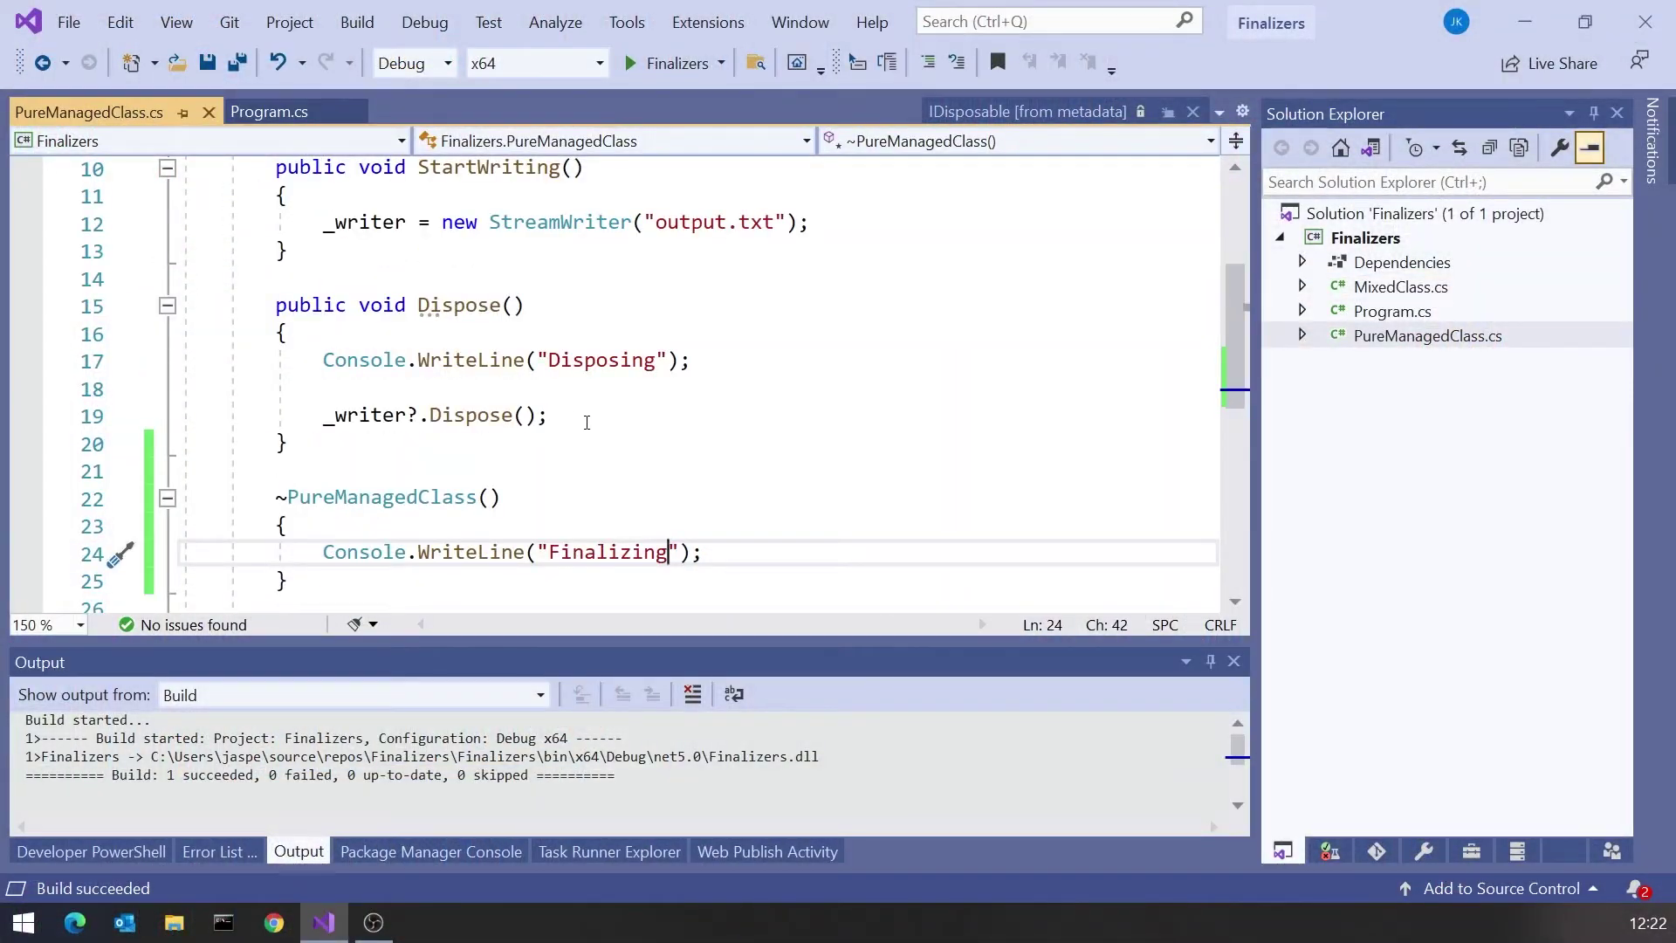
Step: Add GC.SuppressFinalize(this) after the writer disposal in Dispose, and review the finalizer
{"action": "left_click", "coordinate": [587, 422]}
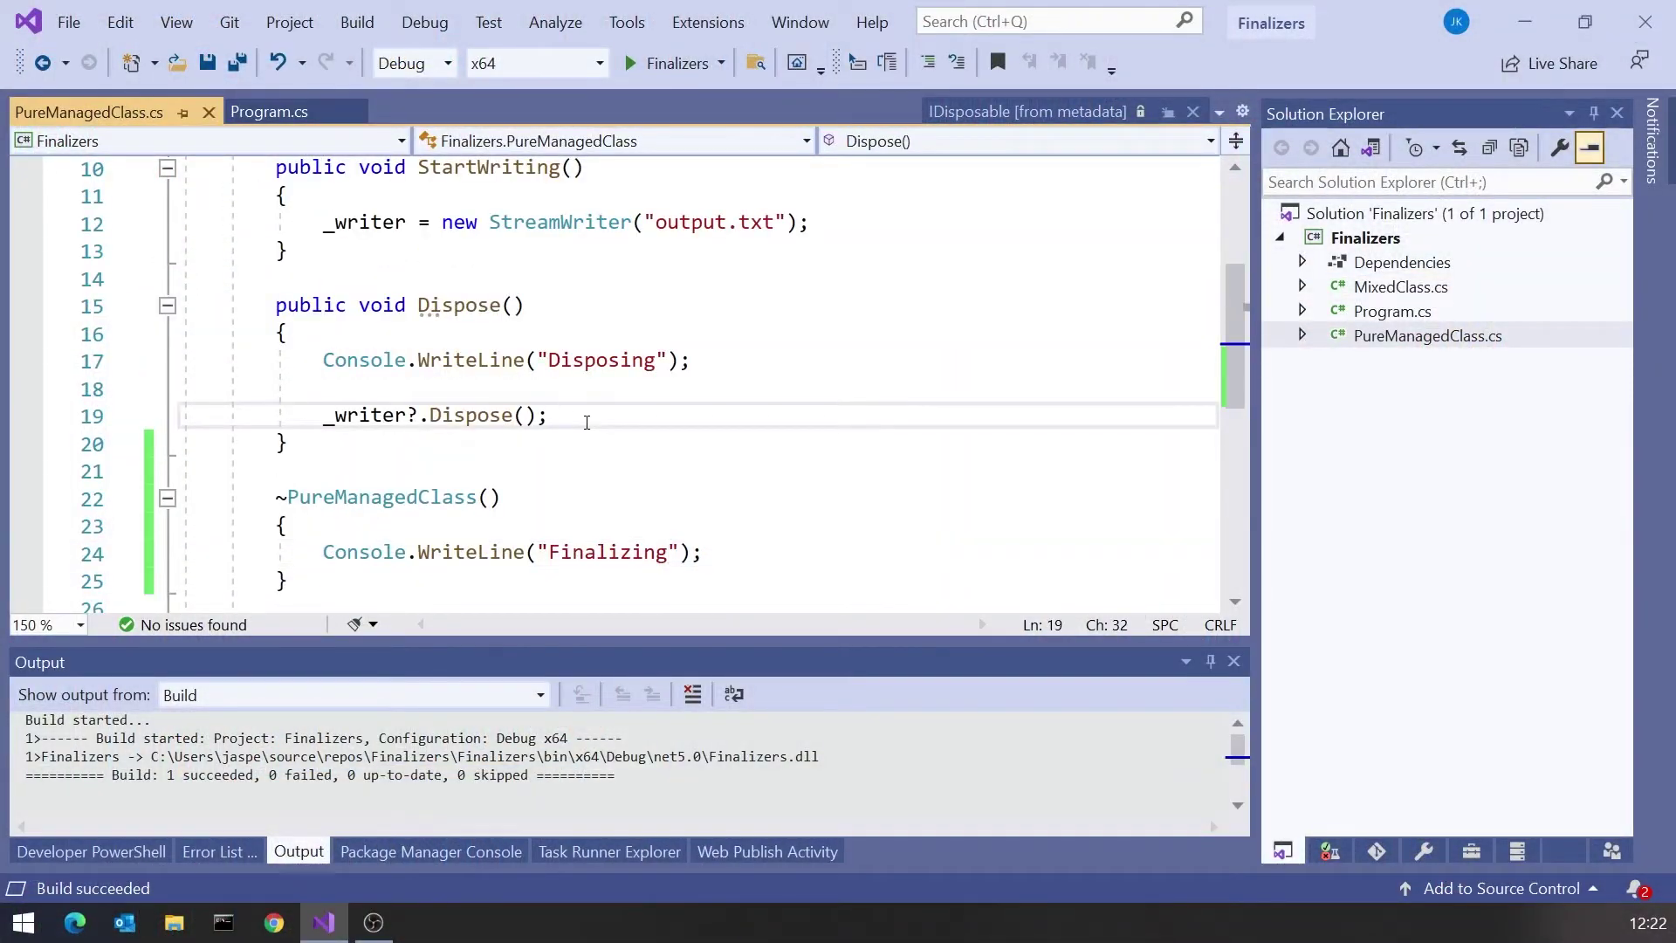
{"action": "key", "text": "Return"}
{"action": "key", "text": "Return"}
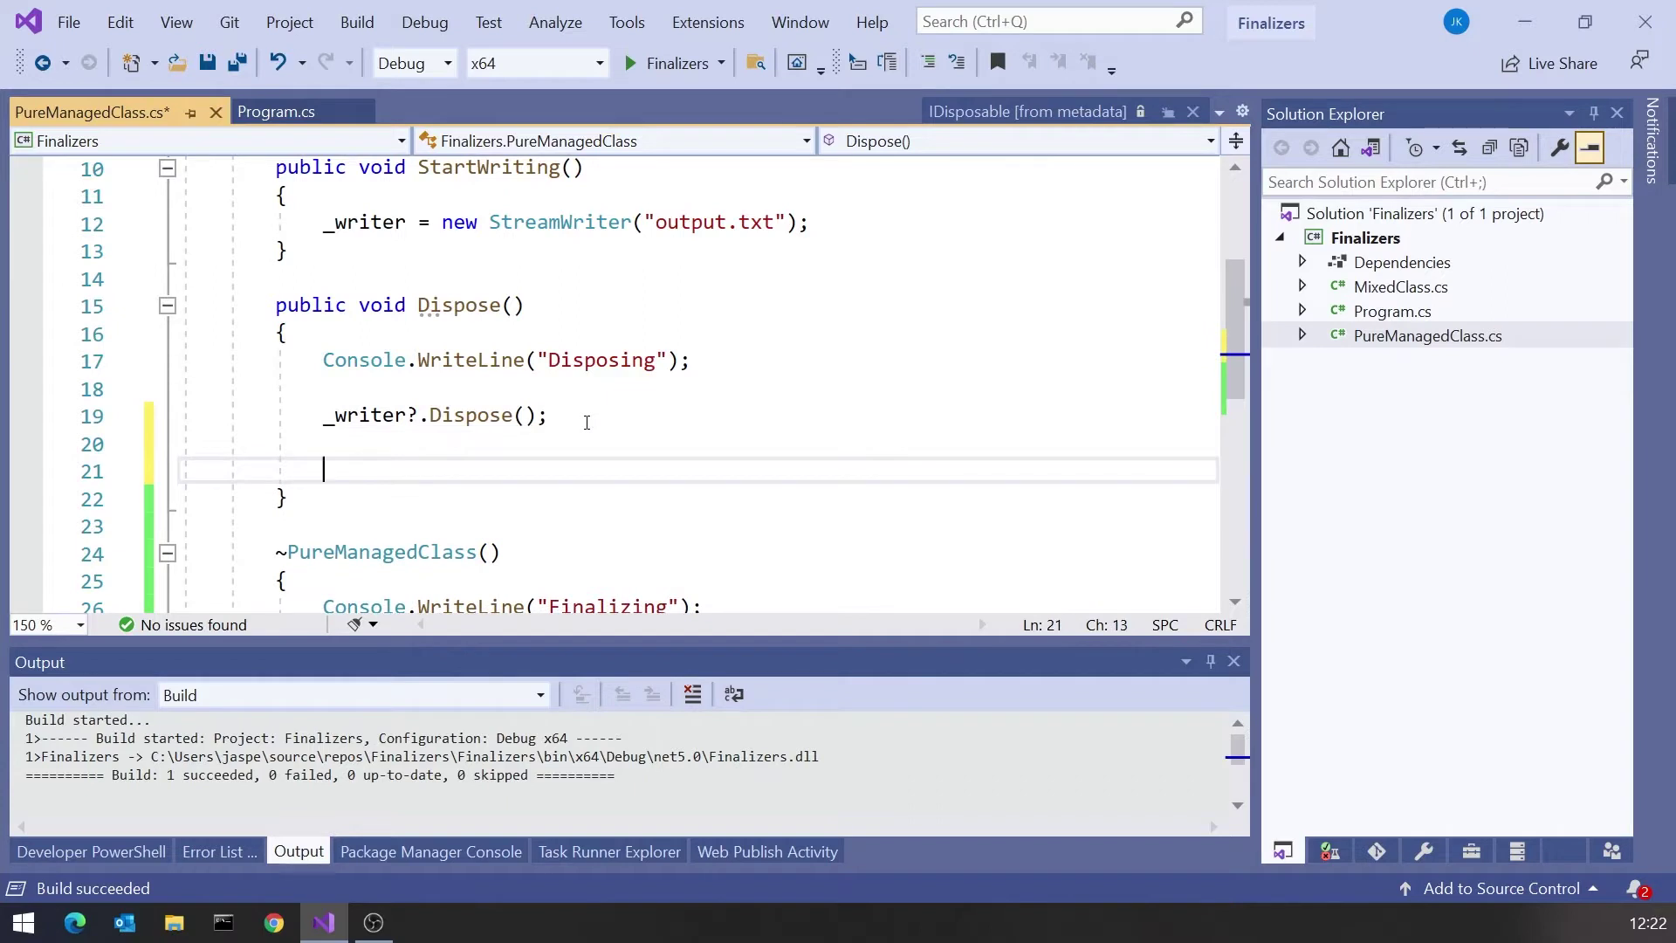
{"action": "type", "text": "GC"}
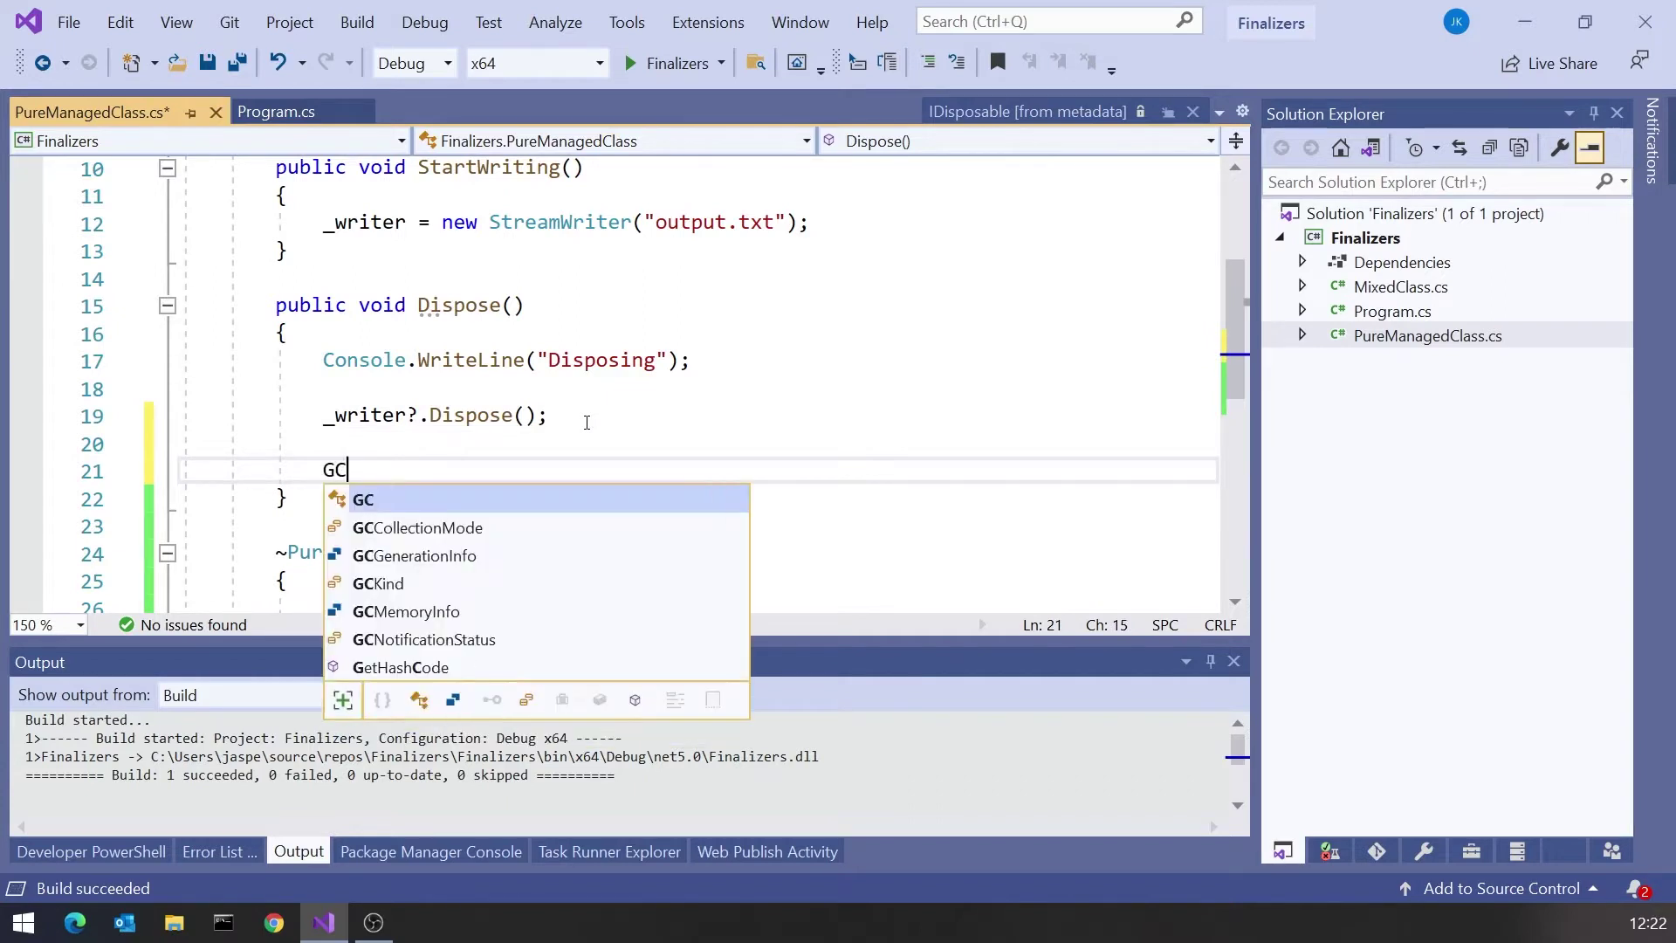
{"action": "type", "text": "."}
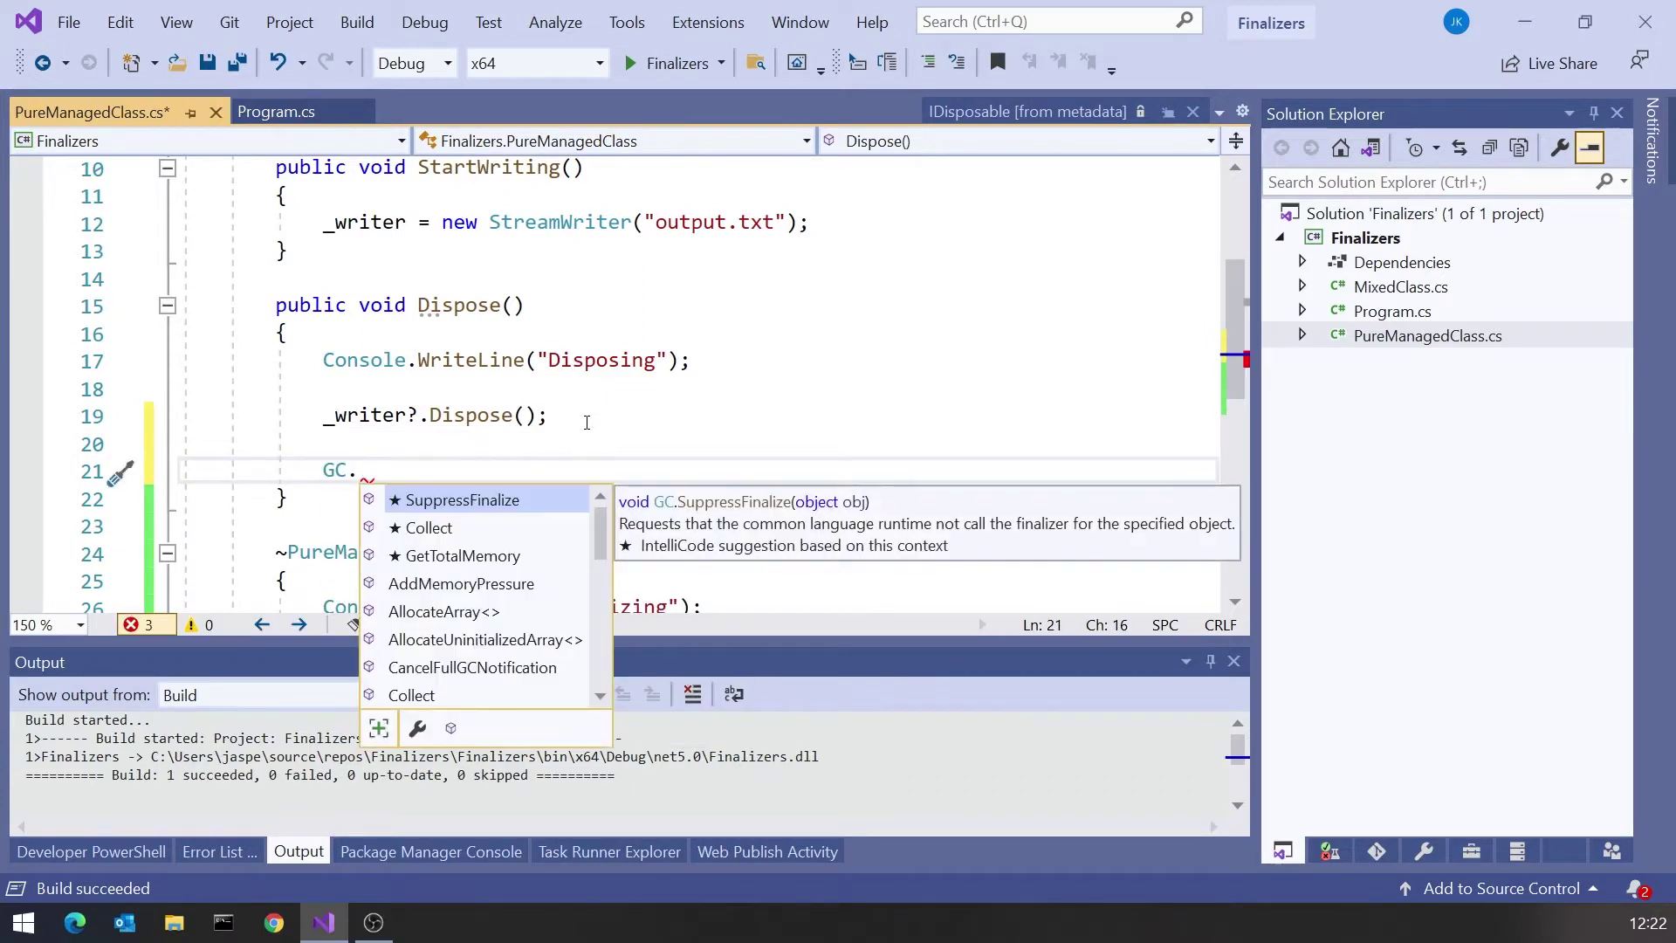
{"action": "key", "text": "Tab"}
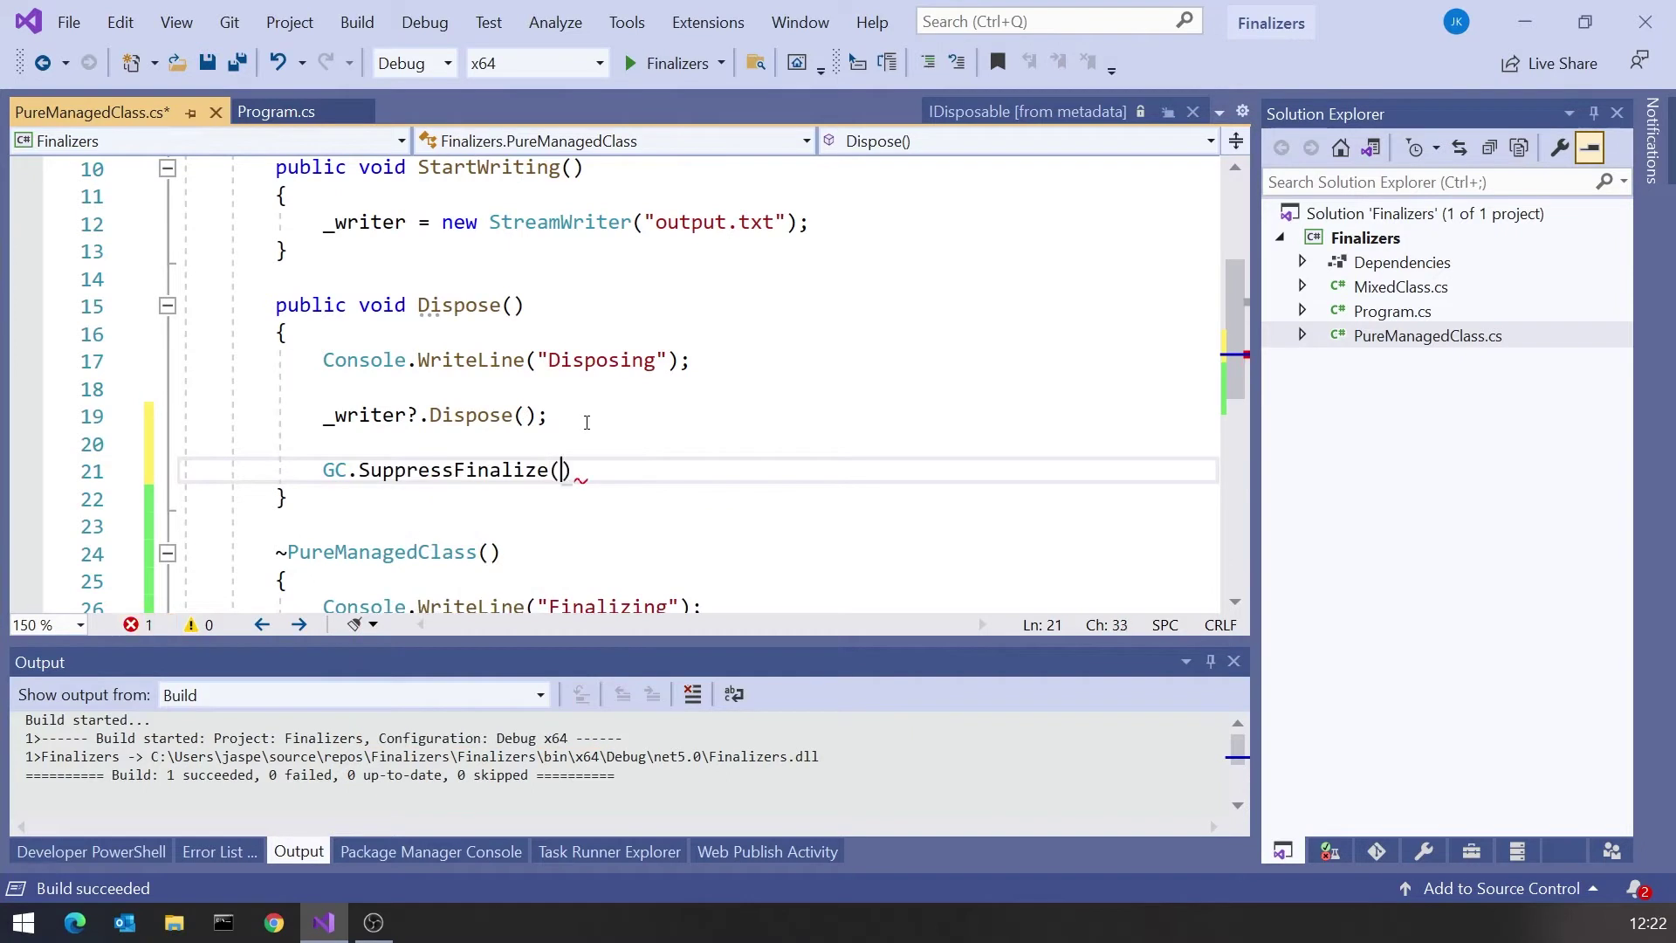
{"action": "type", "text": "this)"}
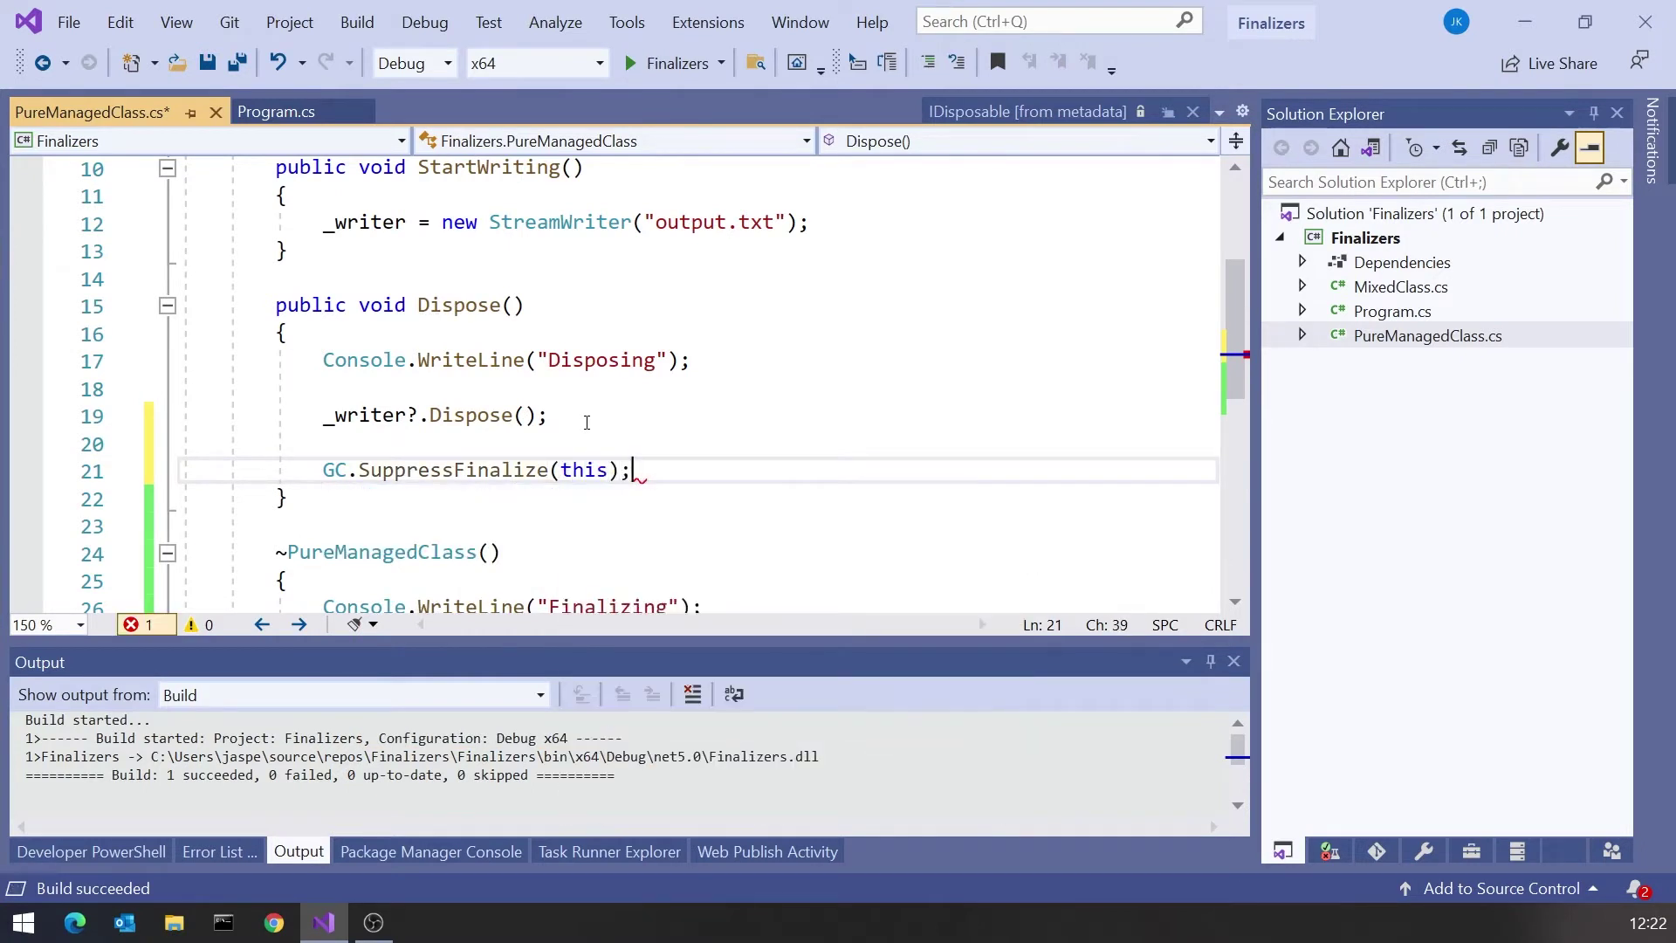
{"action": "scroll", "coordinate": [945, 420], "scroll_direction": "down", "scroll_amount": 1}
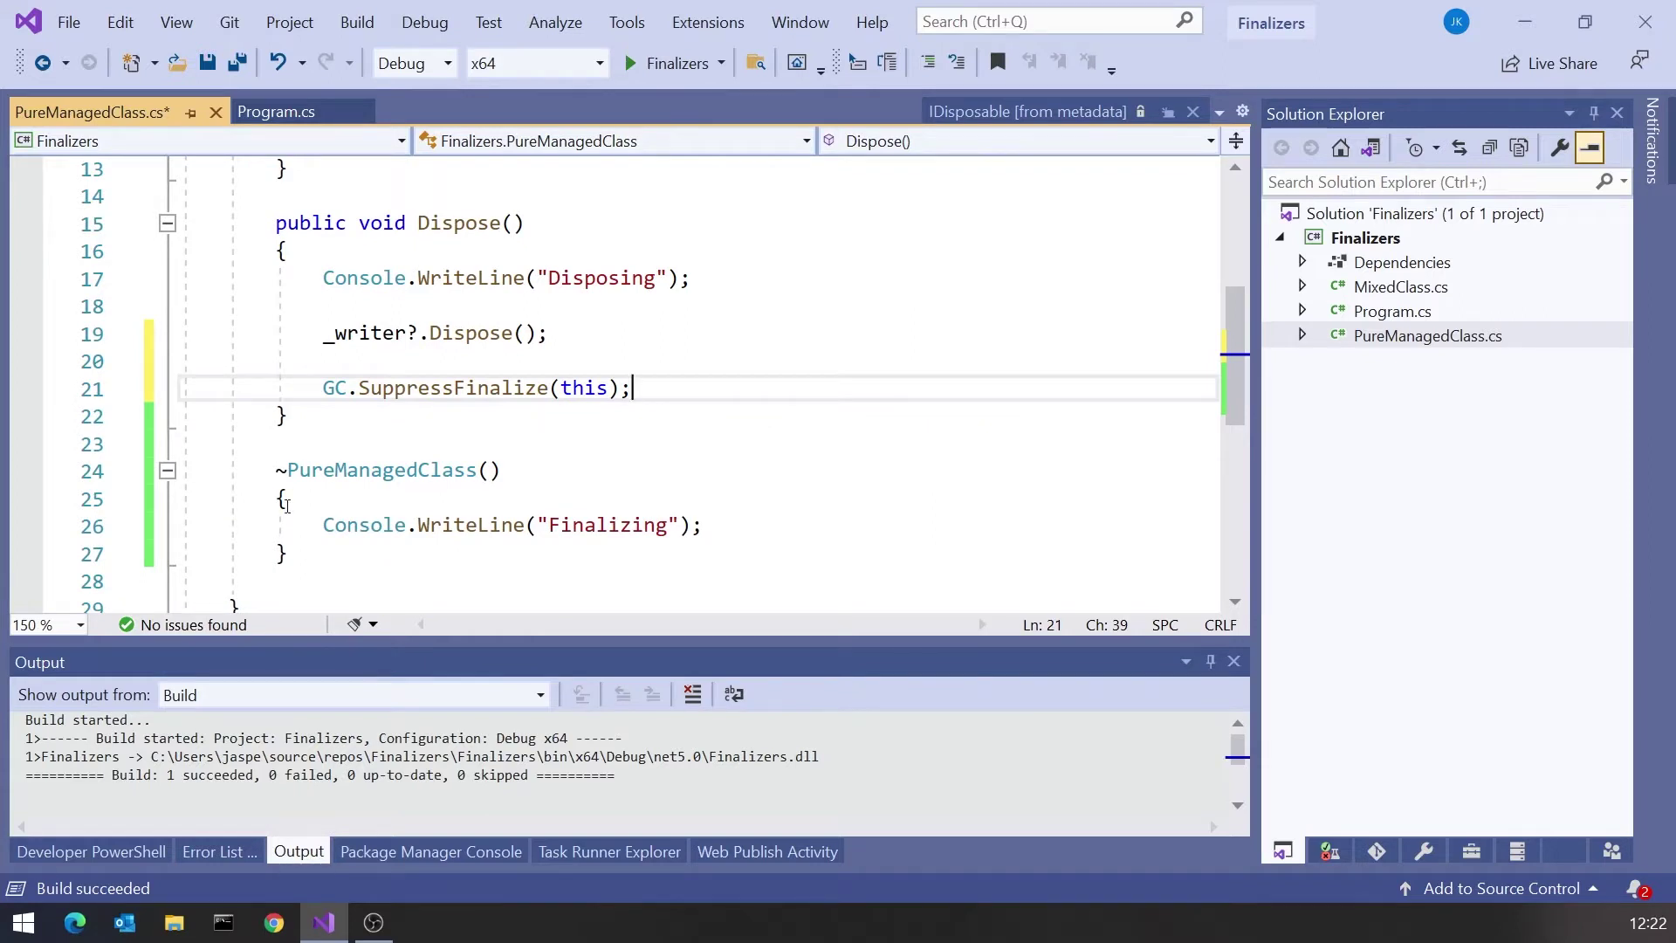
{"action": "left_click_drag", "start_coordinate": [297, 555], "coordinate": [255, 472]}
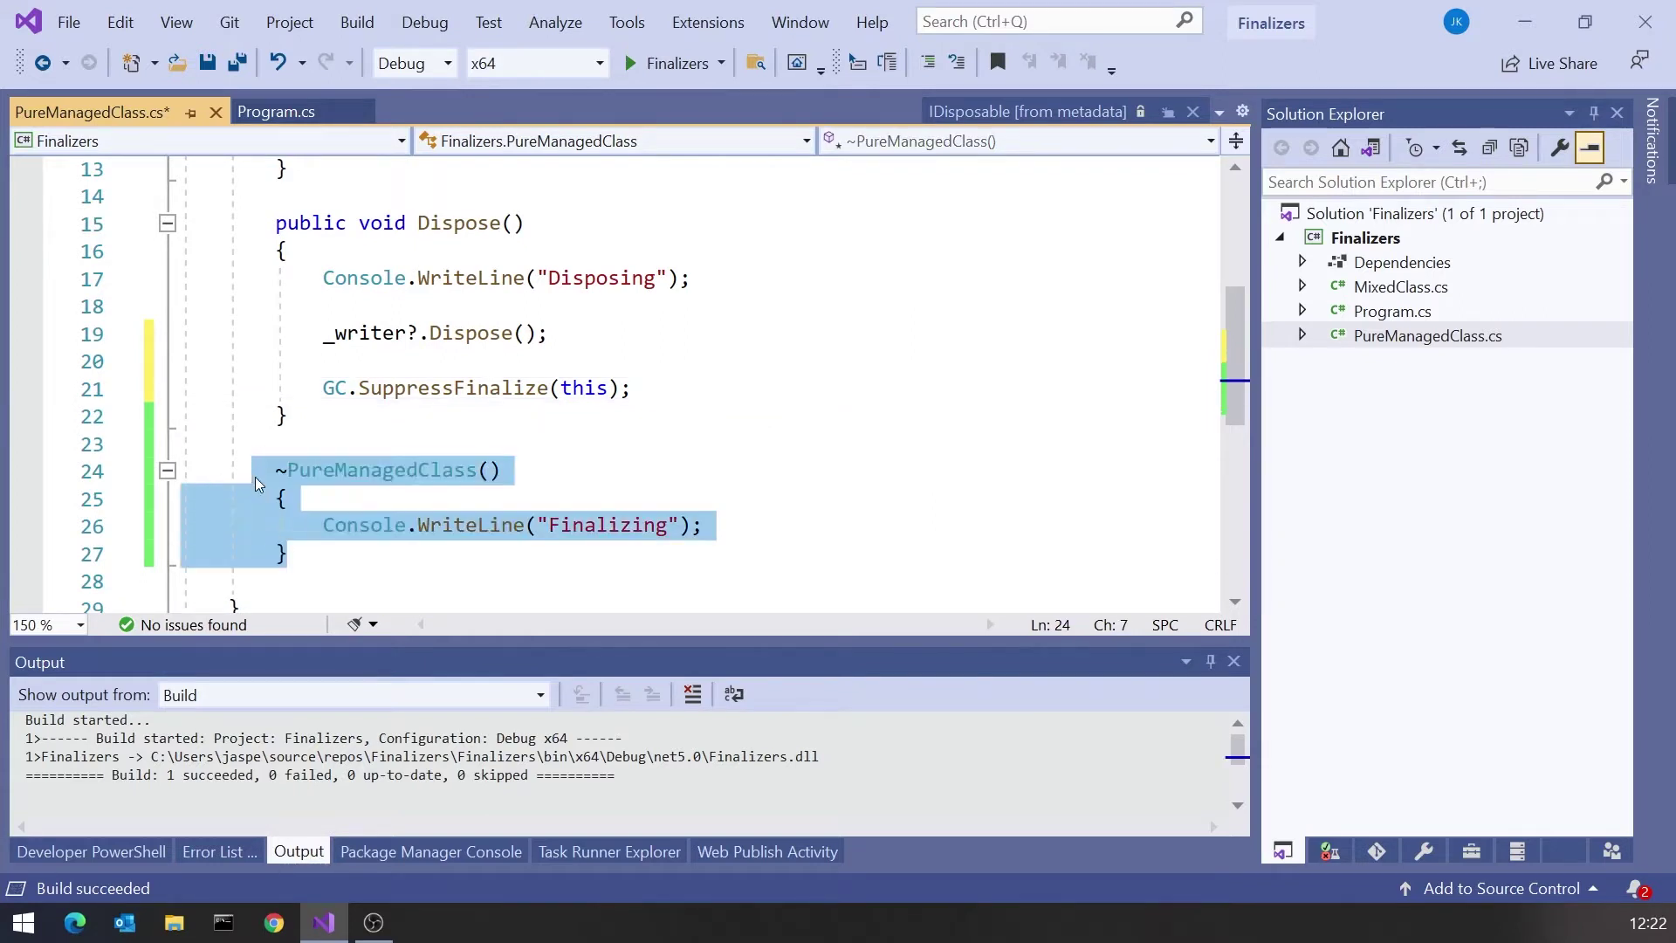
{"action": "left_click", "coordinate": [624, 365]}
Step: Run, then delete 'using' from line 9 of Program.cs and run again
{"action": "key", "text": "ctrl+F5"}
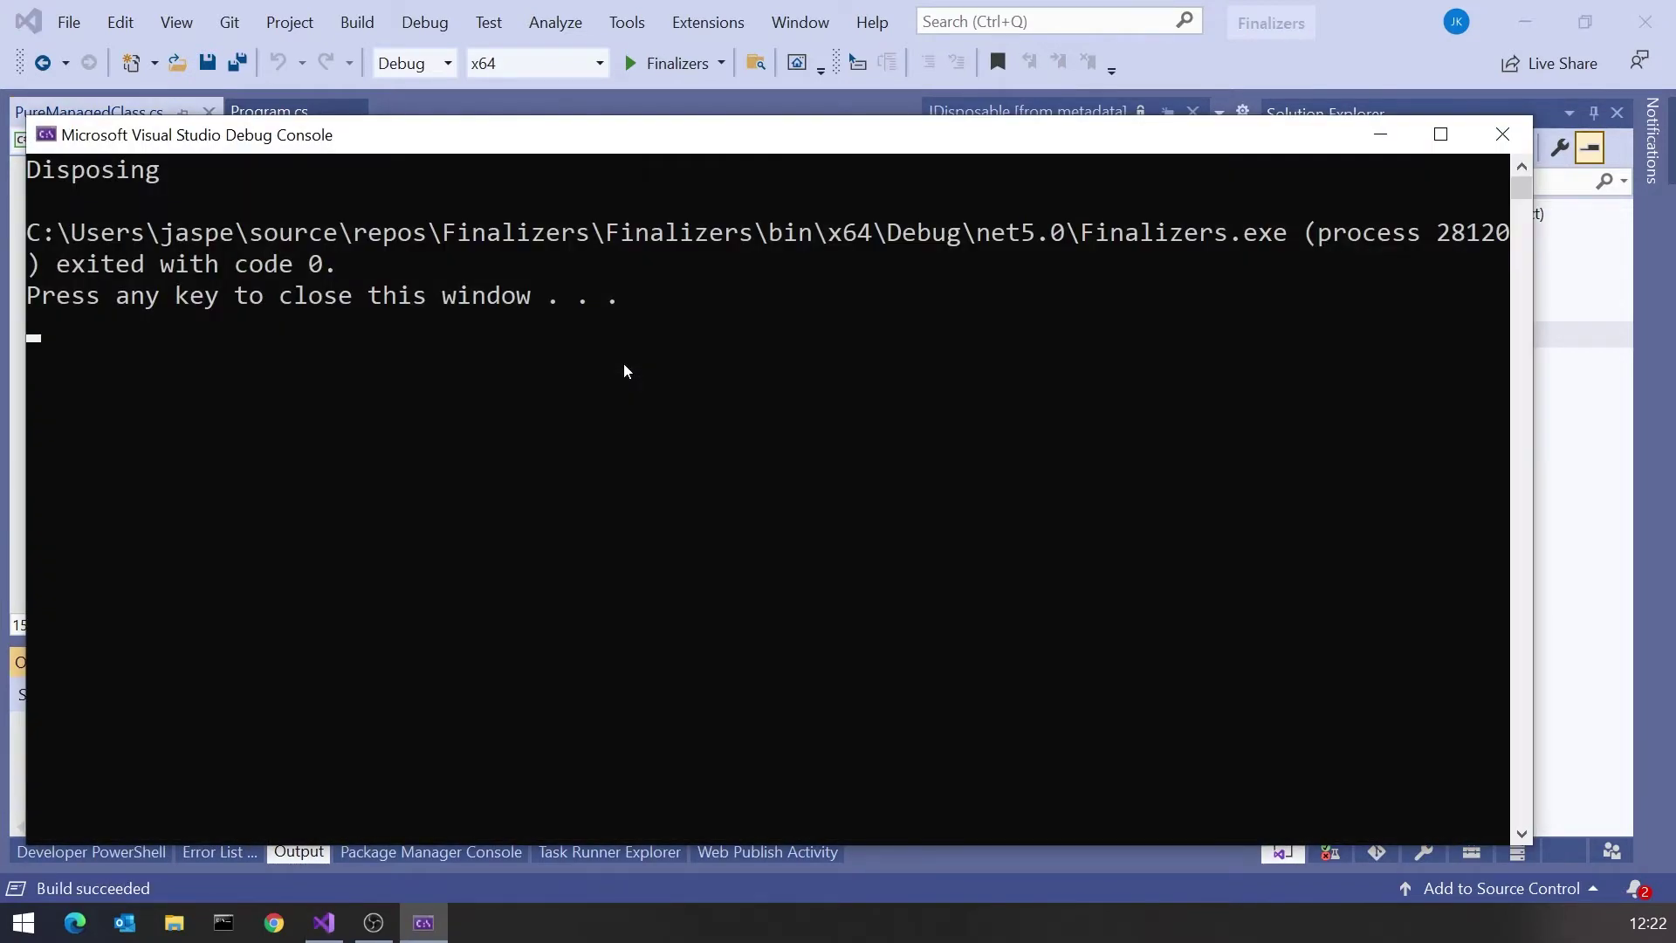
{"action": "key", "text": "space"}
{"action": "key", "text": "ctrl+Tab"}
{"action": "left_click_drag", "start_coordinate": [324, 306], "coordinate": [380, 309]}
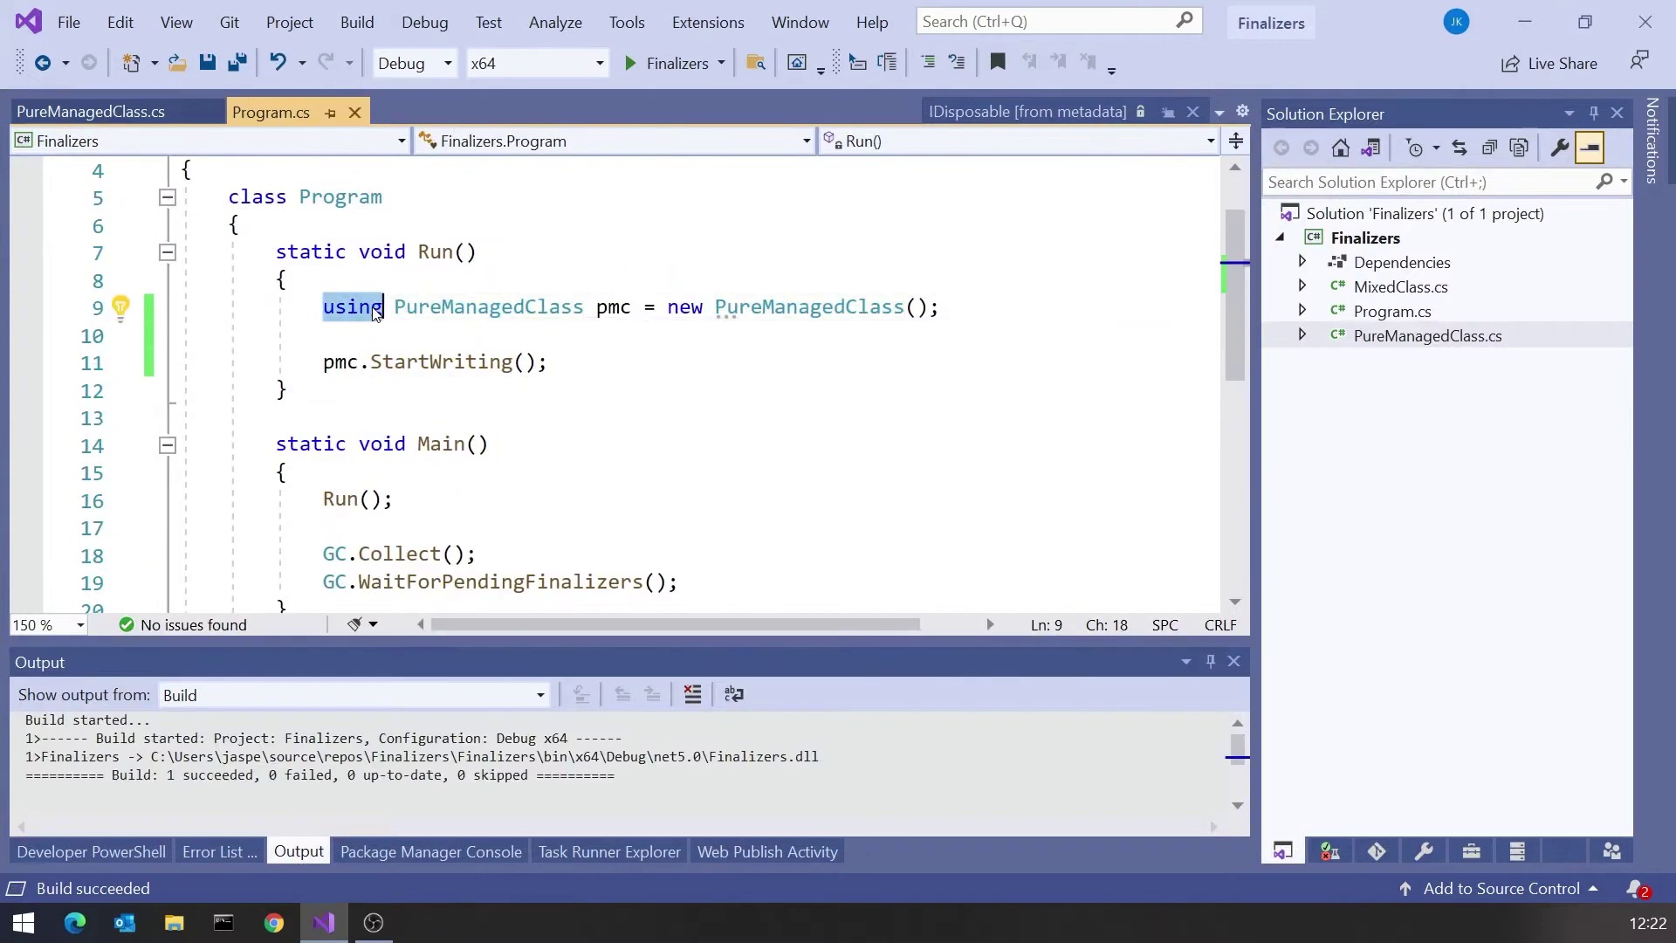
{"action": "key", "text": "Delete"}
{"action": "key", "text": "Delete"}
{"action": "key", "text": "ctrl+F5"}
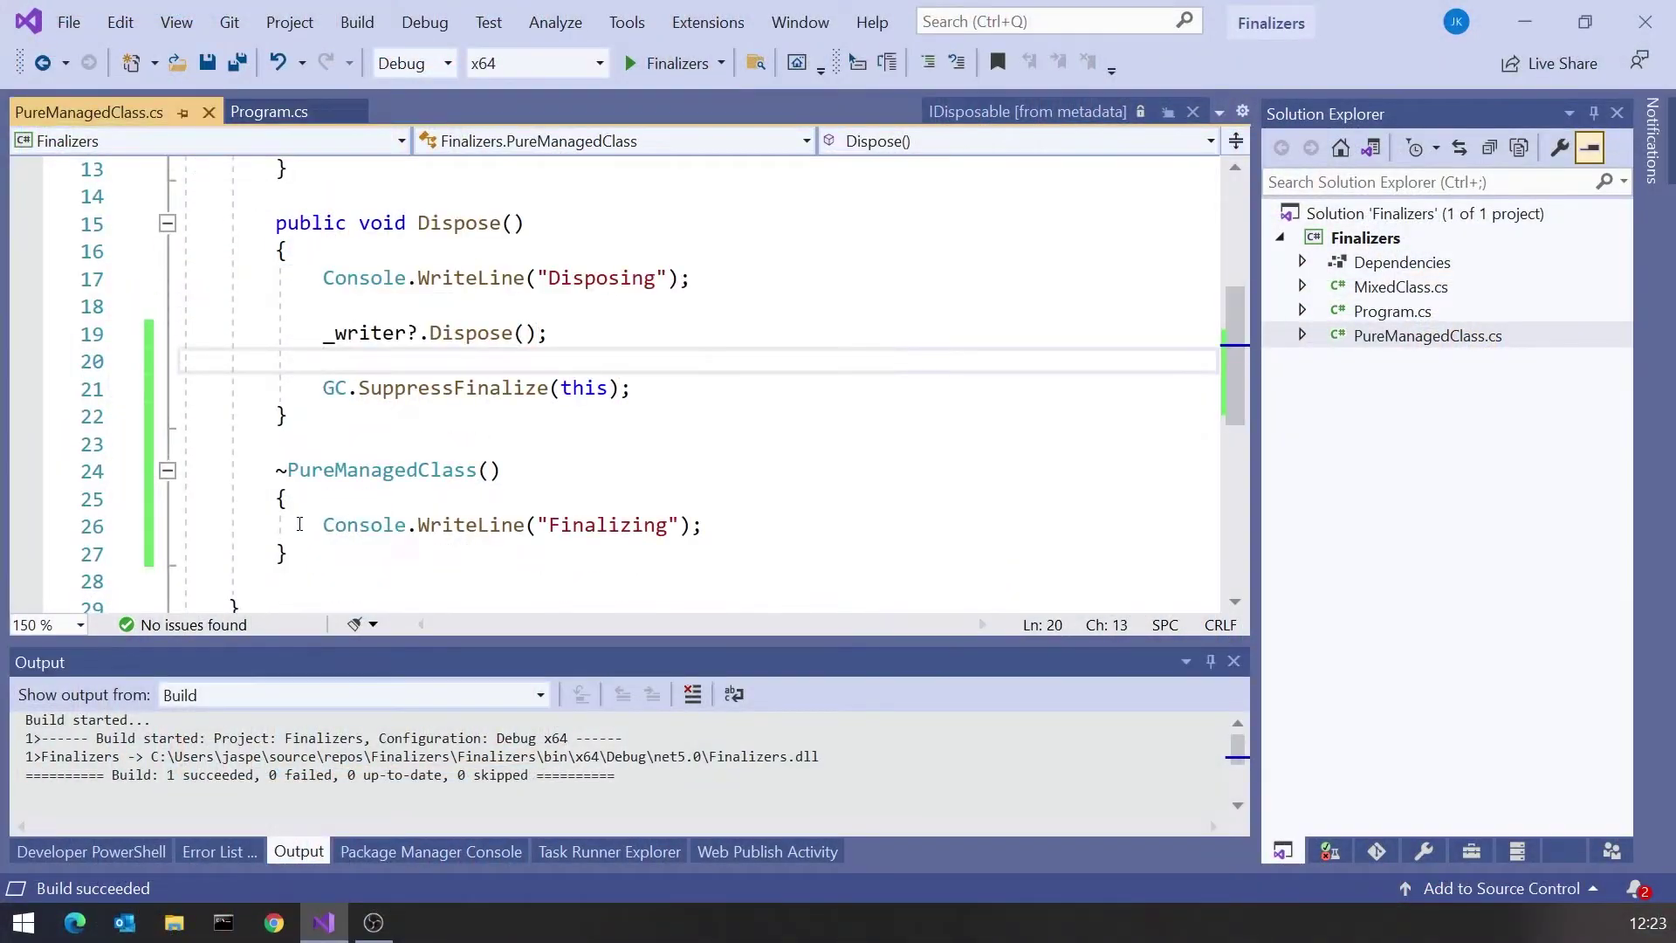
Step: Replace the finalizer's log line with _writer?.Dispose(), run, and close the ObjectDisposedException crash
{"action": "left_click_drag", "start_coordinate": [752, 527], "coordinate": [123, 529]}
{"action": "key", "text": "Delete"}
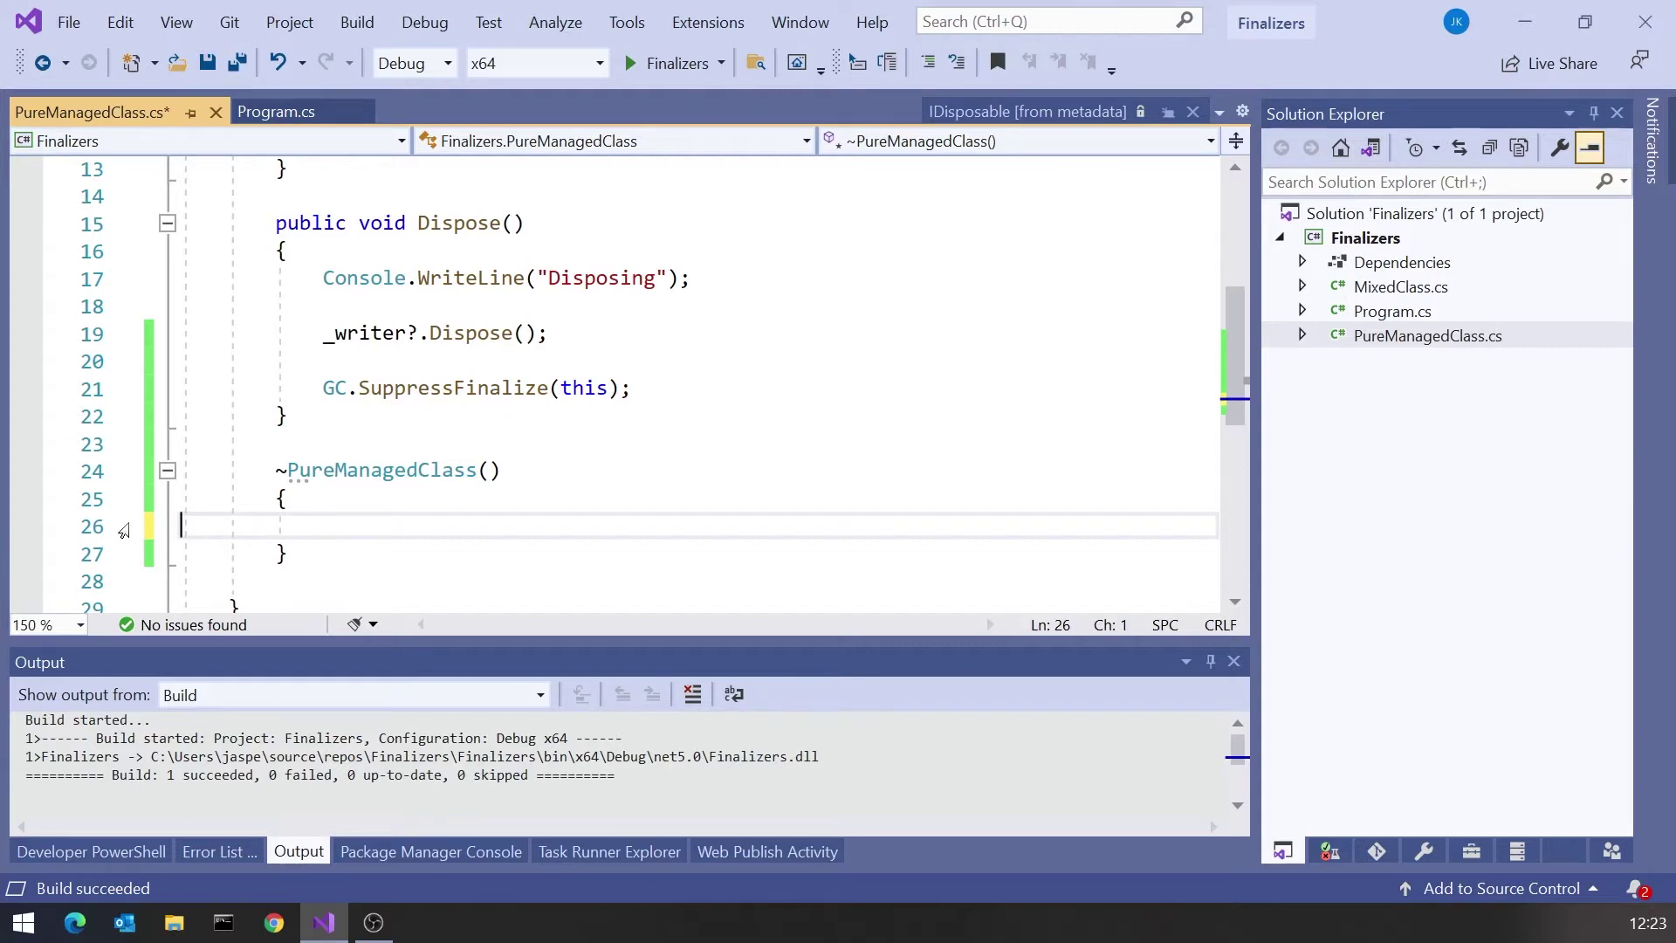
{"action": "left_click_drag", "start_coordinate": [681, 394], "coordinate": [330, 388]}
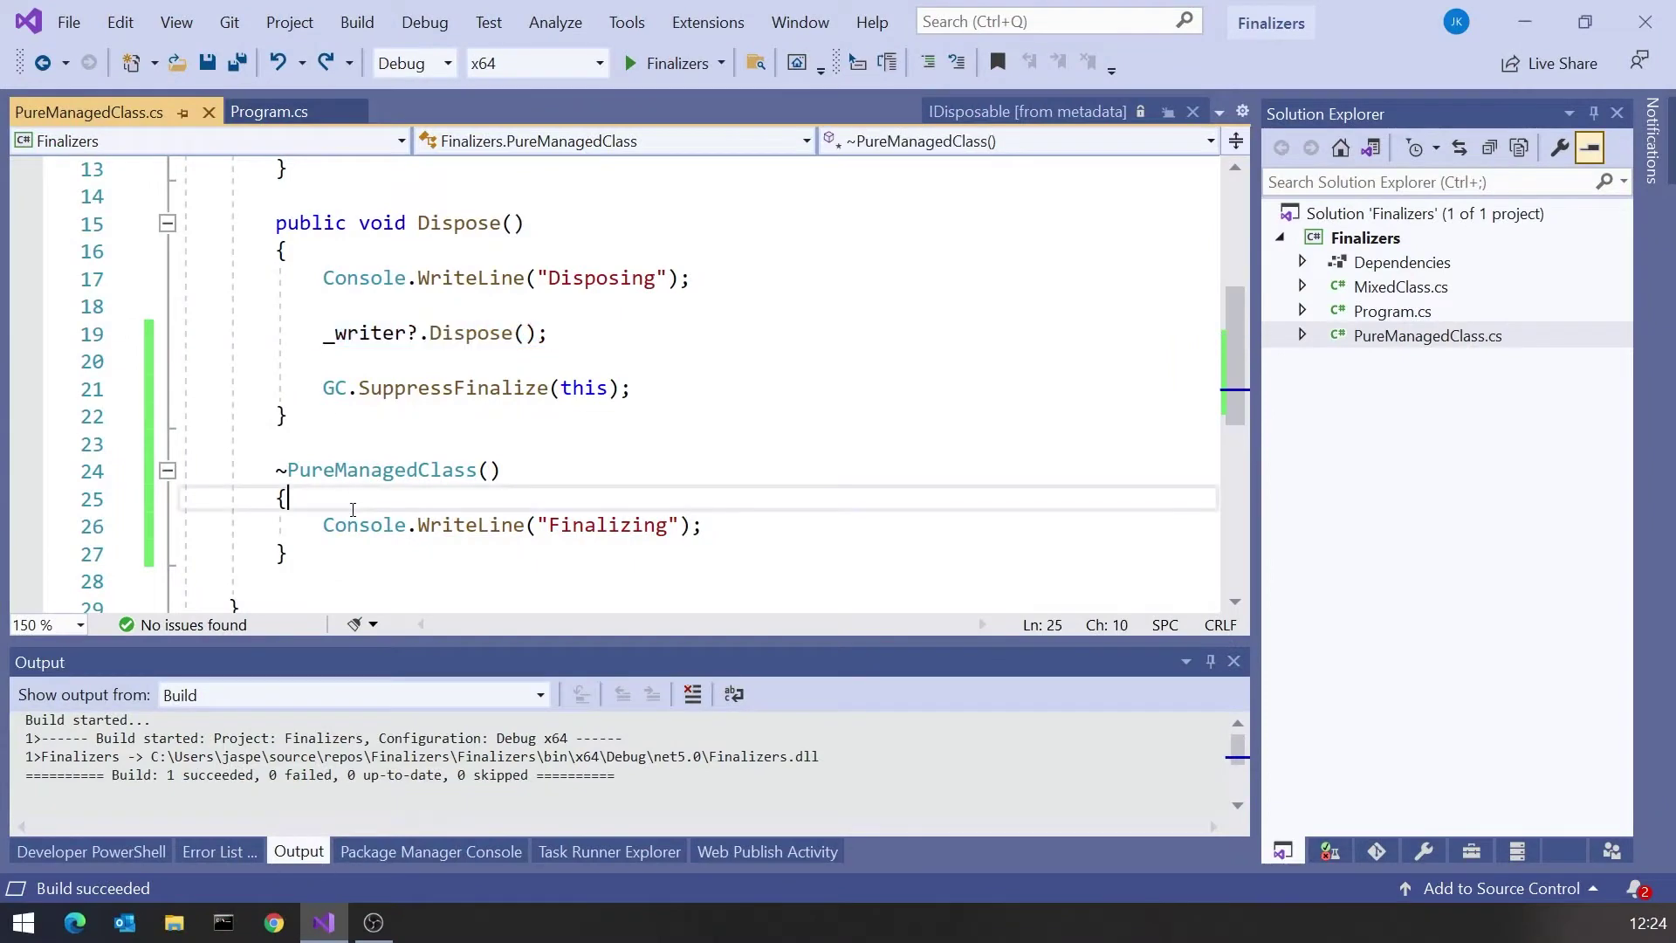
{"action": "key", "text": "Return"}
{"action": "key", "text": "Return"}
{"action": "key", "text": "Up"}
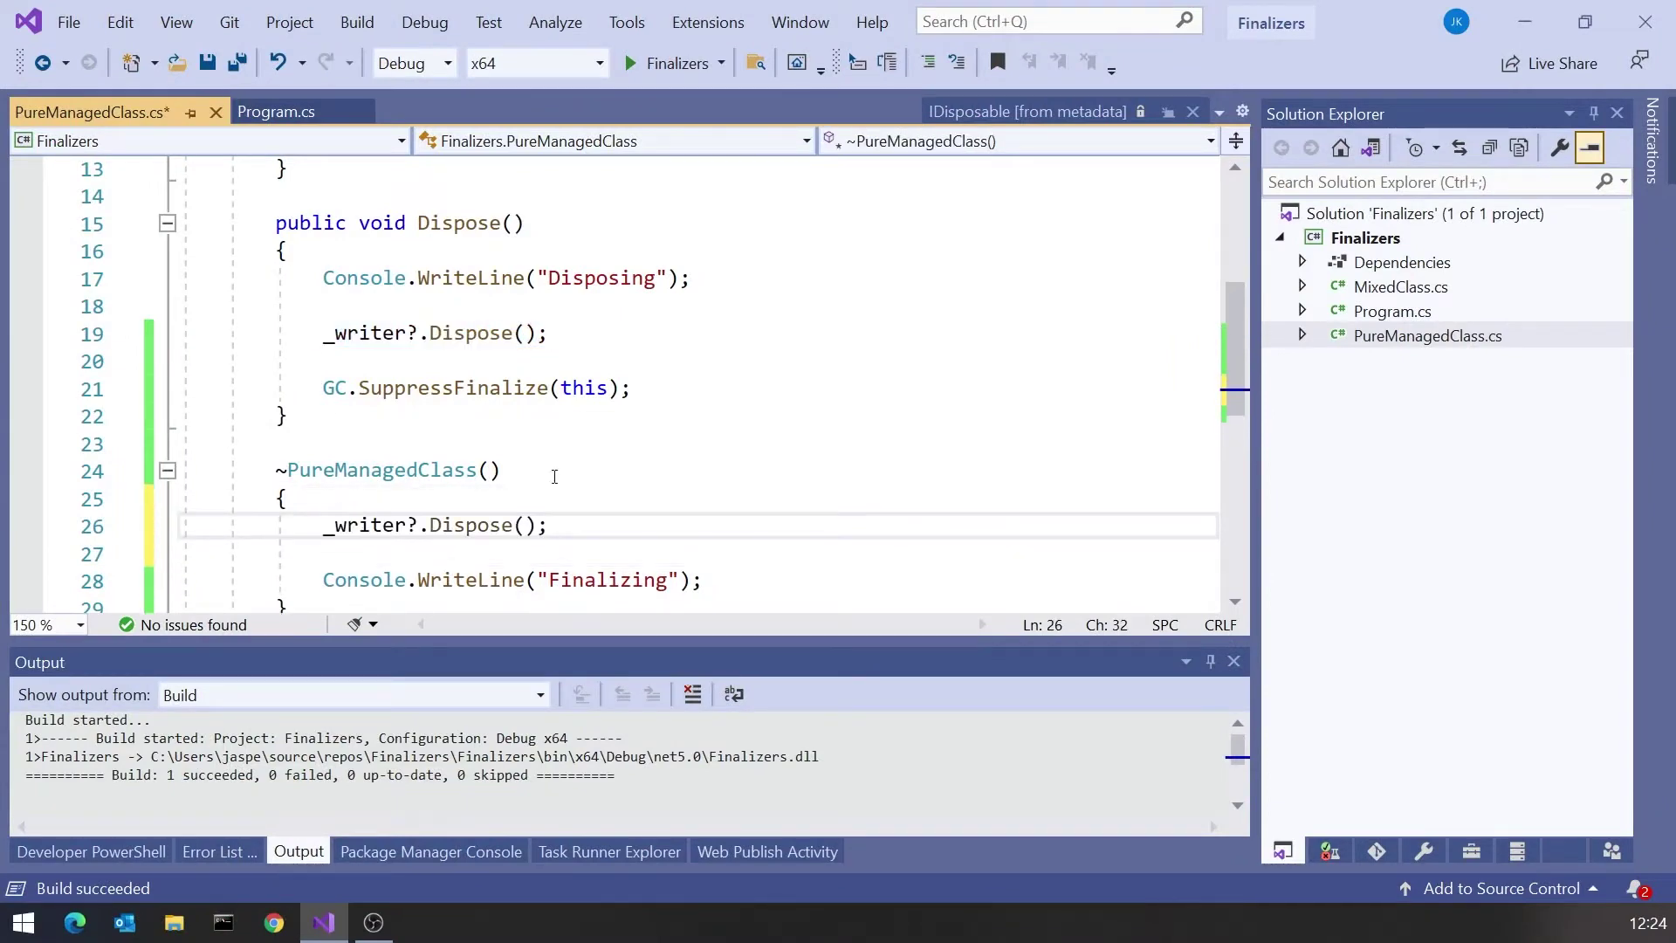
{"action": "left_click", "coordinate": [566, 467]}
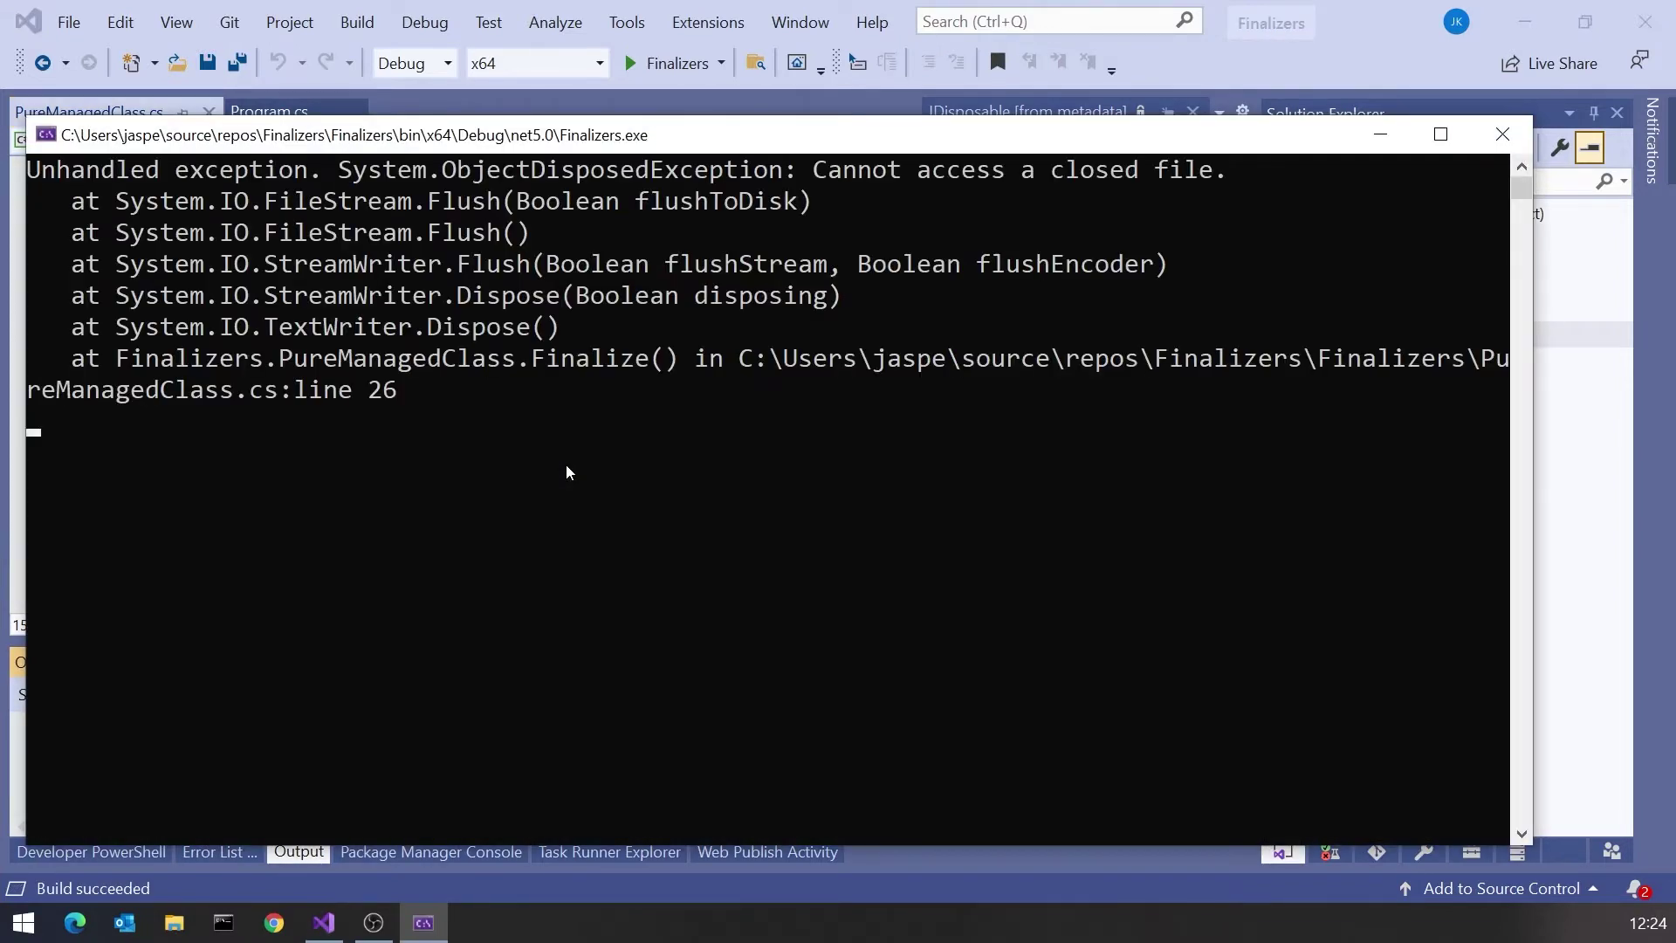
{"action": "key", "text": "Return"}
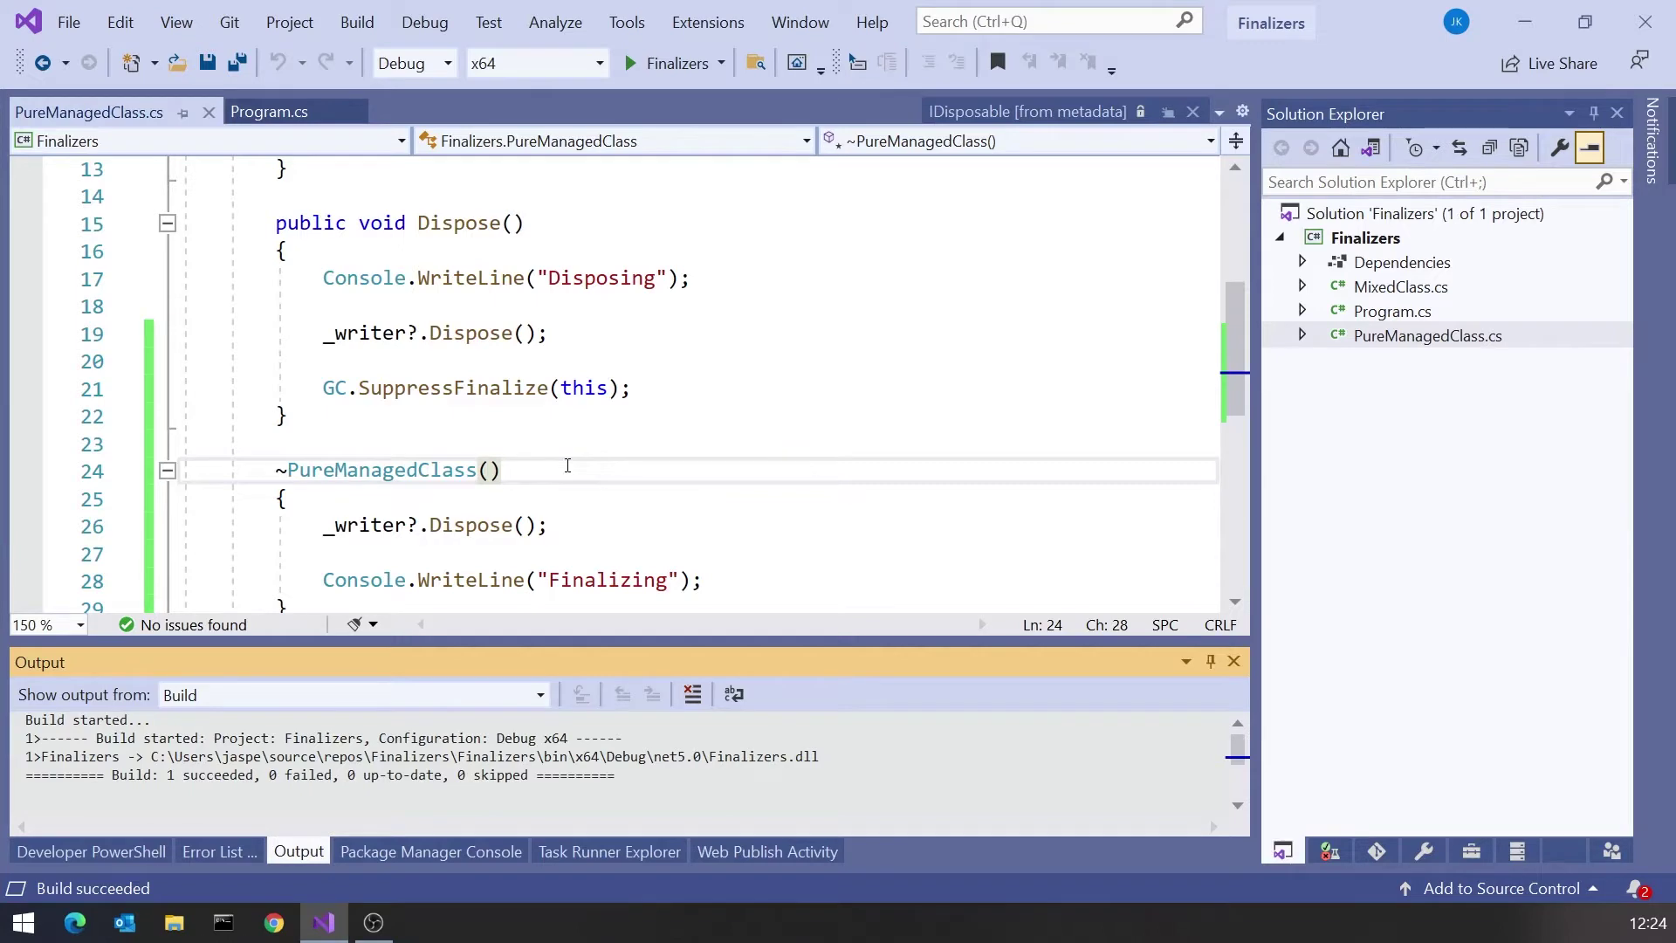
Step: In full screen, delete _writer?.Dispose() from PureManagedClass's finalizer and select the finalizer block
{"action": "key", "text": "shift+alt+Return"}
{"action": "double_click", "coordinate": [380, 473]}
{"action": "scroll", "coordinate": [735, 484], "scroll_direction": "up", "scroll_amount": 1}
{"action": "scroll", "coordinate": [589, 441], "scroll_direction": "up", "scroll_amount": 1}
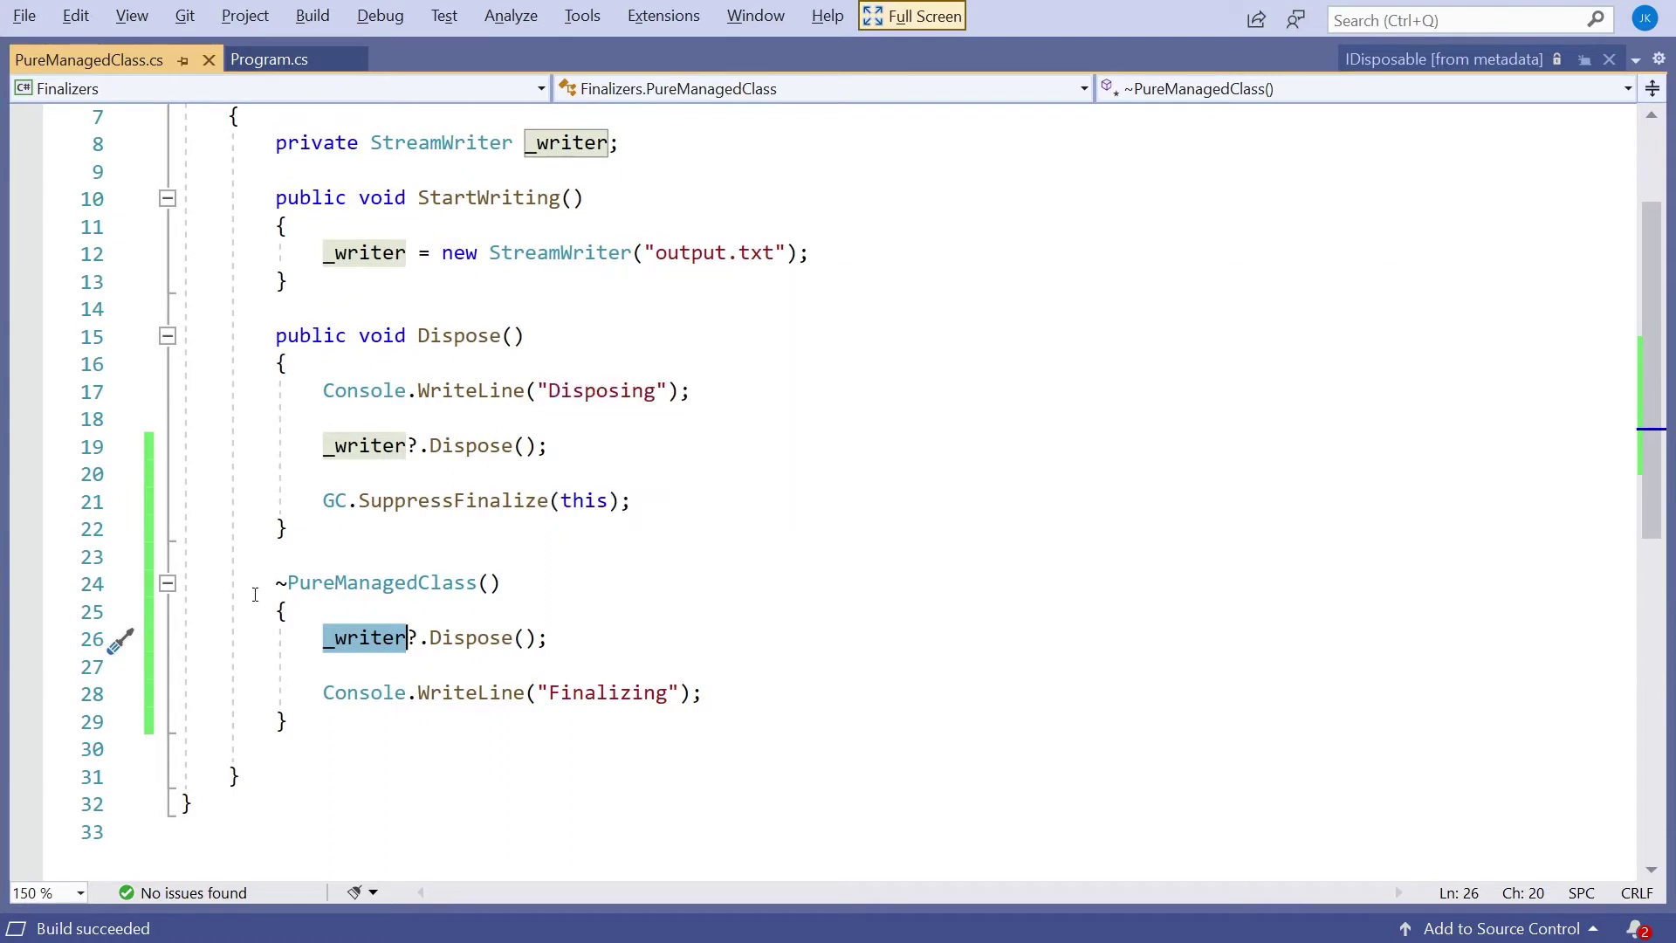
{"action": "left_click_drag", "start_coordinate": [275, 583], "coordinate": [312, 716]}
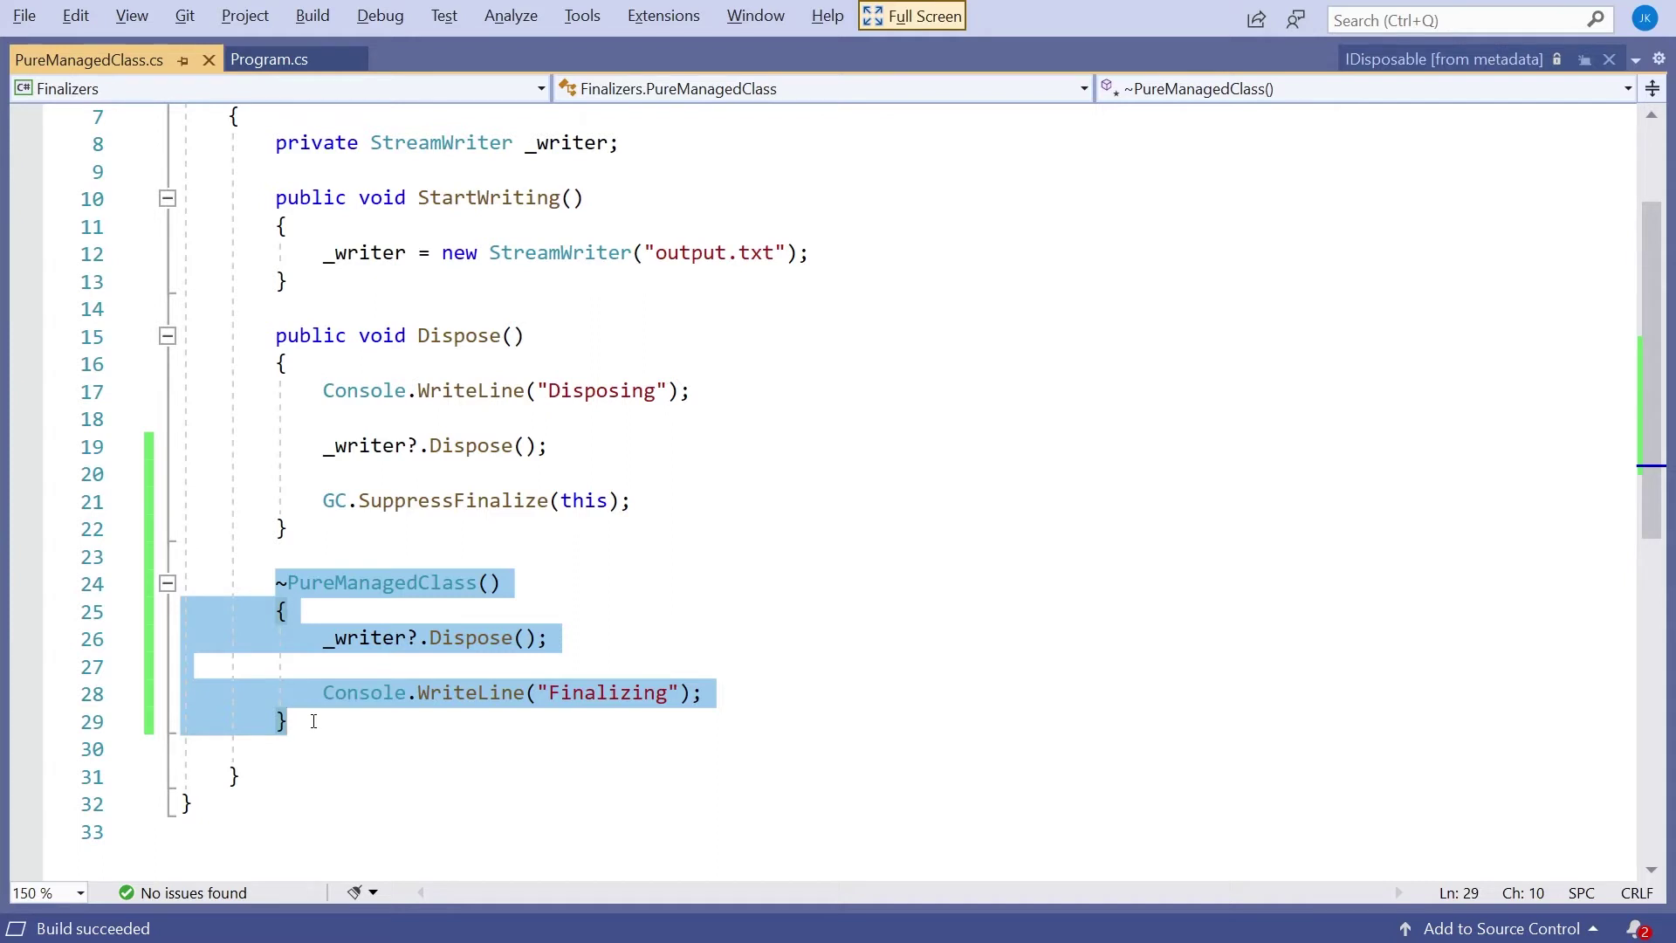
{"action": "scroll", "coordinate": [369, 696], "scroll_direction": "up", "scroll_amount": 1}
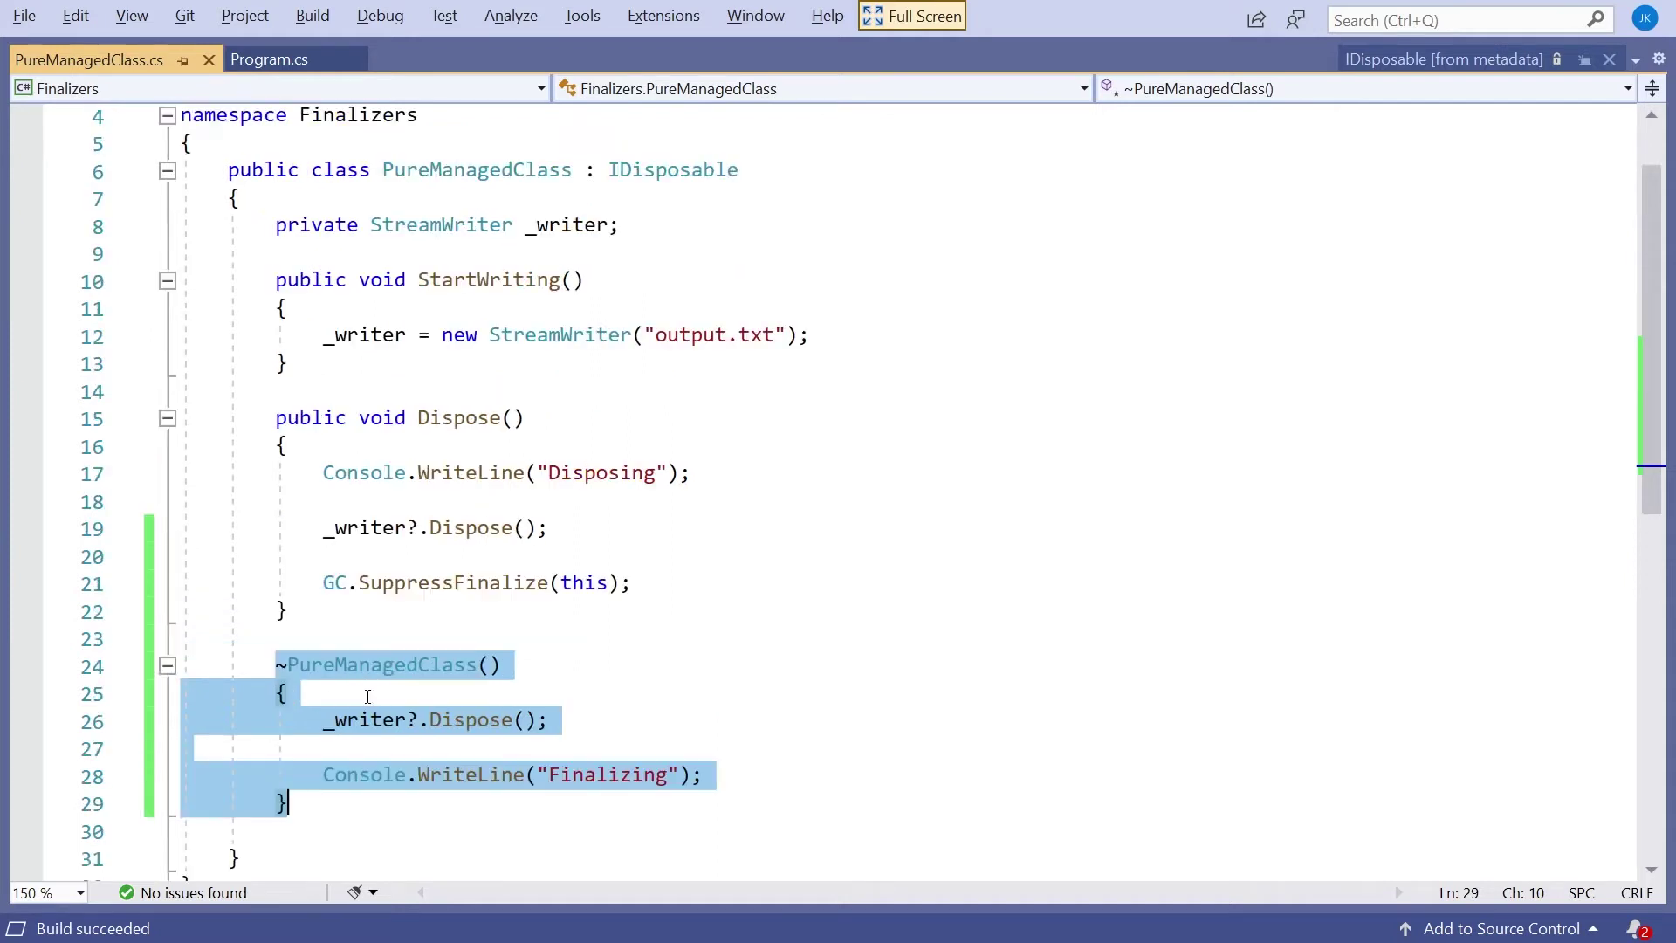
{"action": "double_click", "coordinate": [443, 169]}
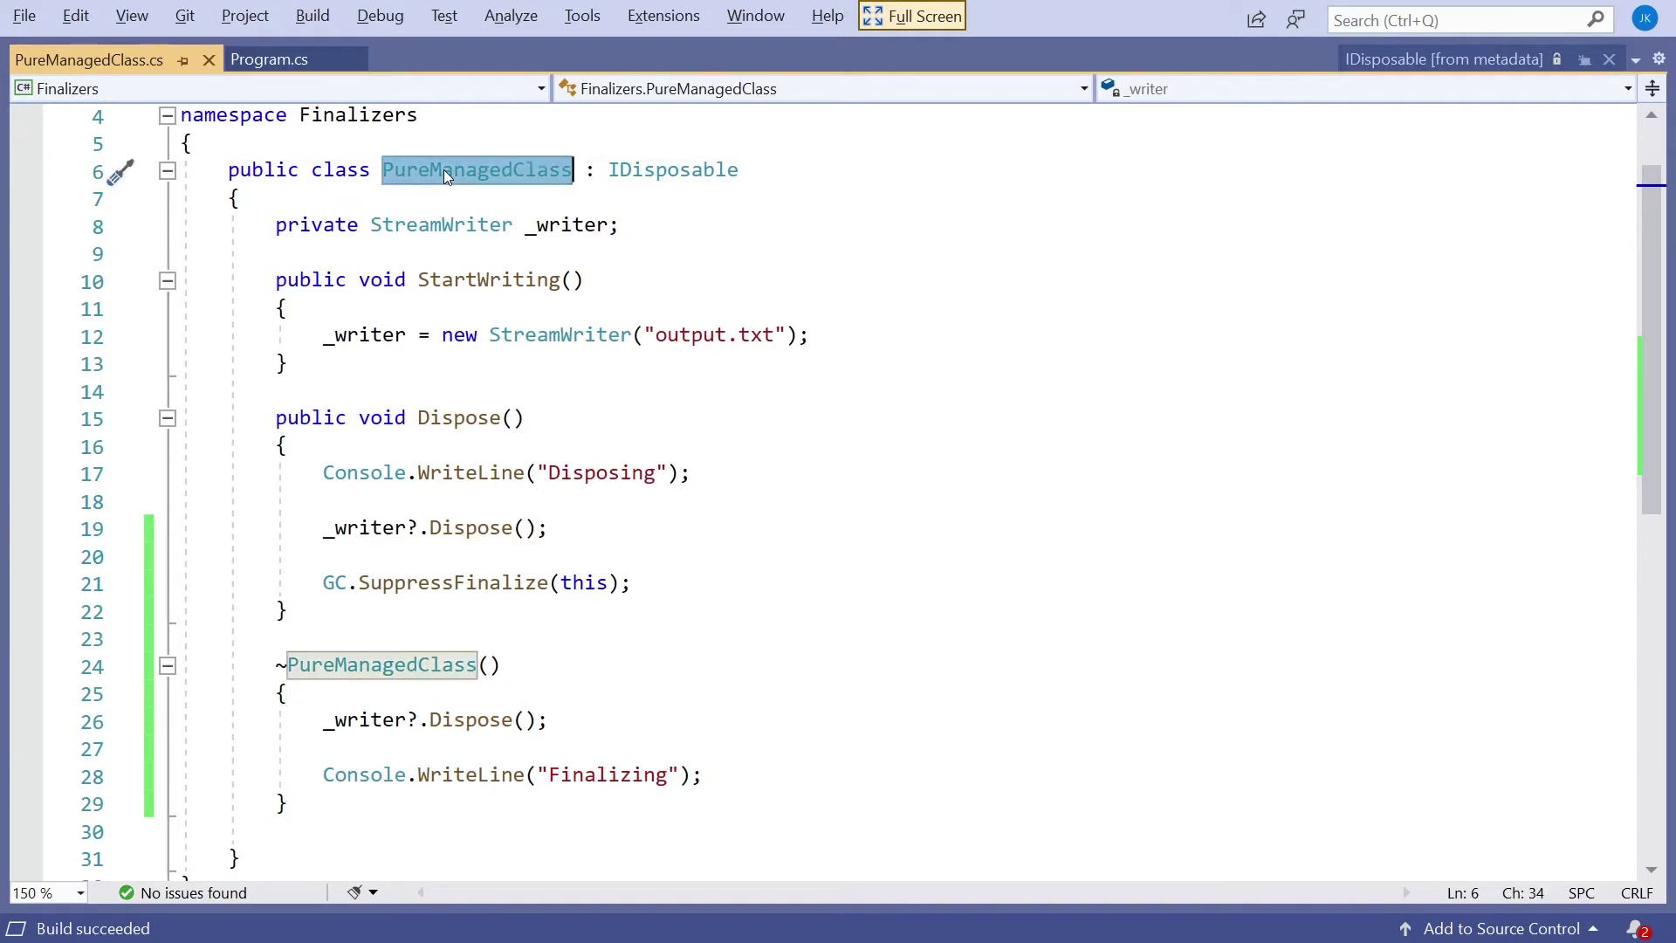
{"action": "double_click", "coordinate": [571, 335]}
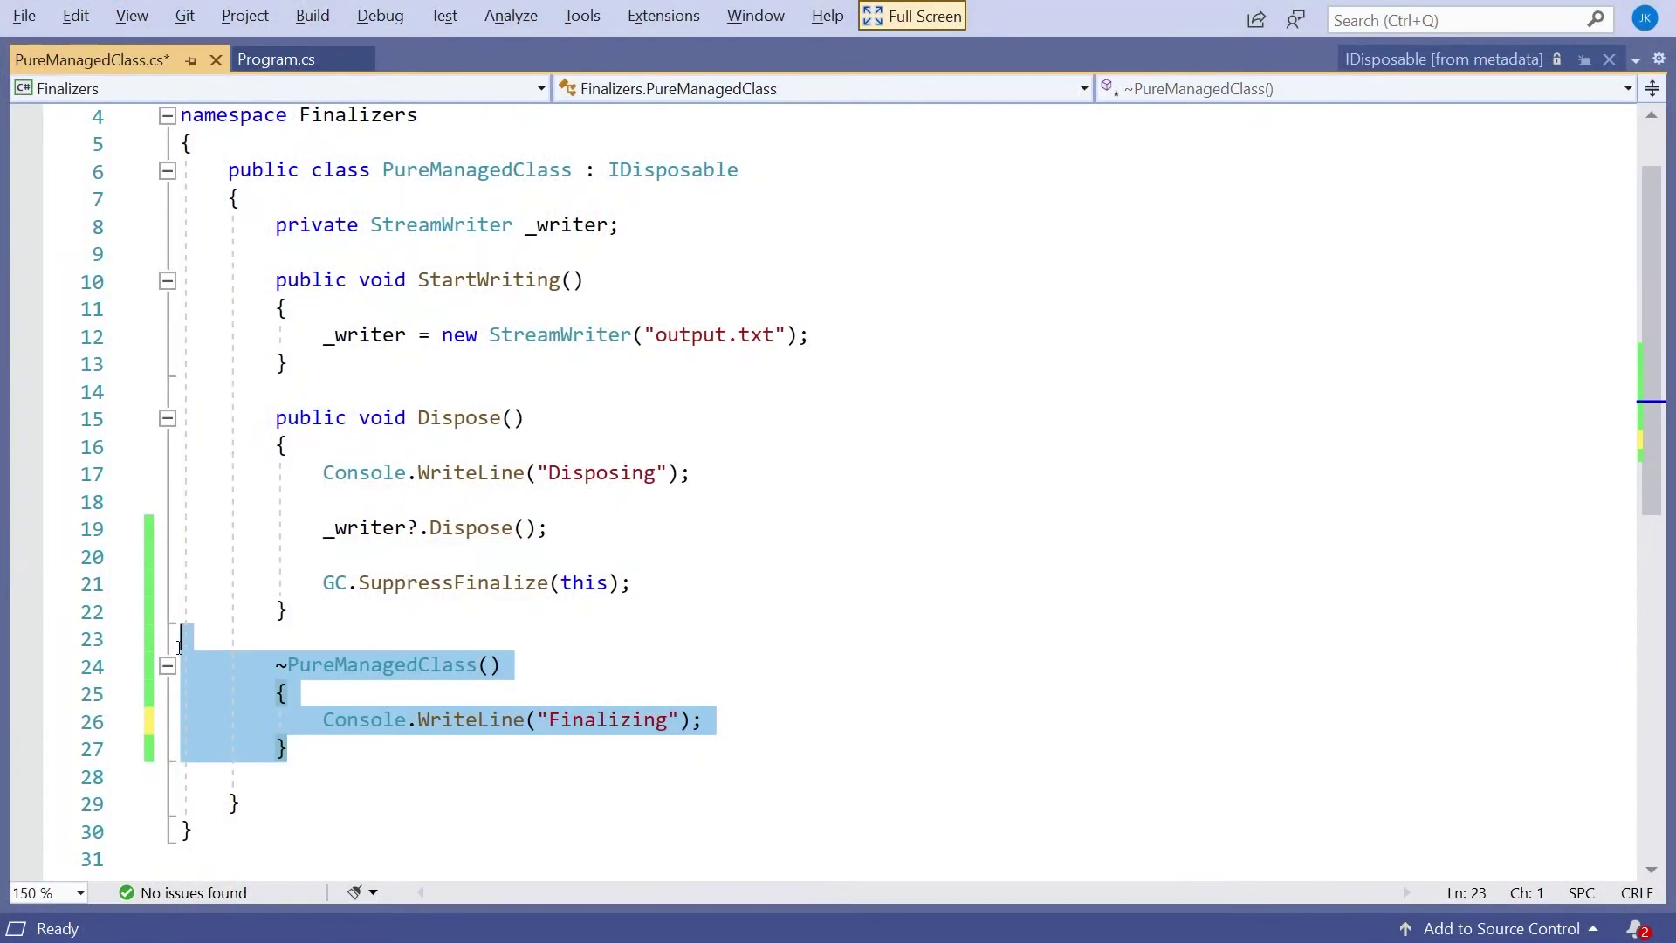
Step: Comment out the selected ~PureManagedClass finalizer block
{"action": "key", "text": "ctrl+k"}
{"action": "key", "text": "ctrl+c"}
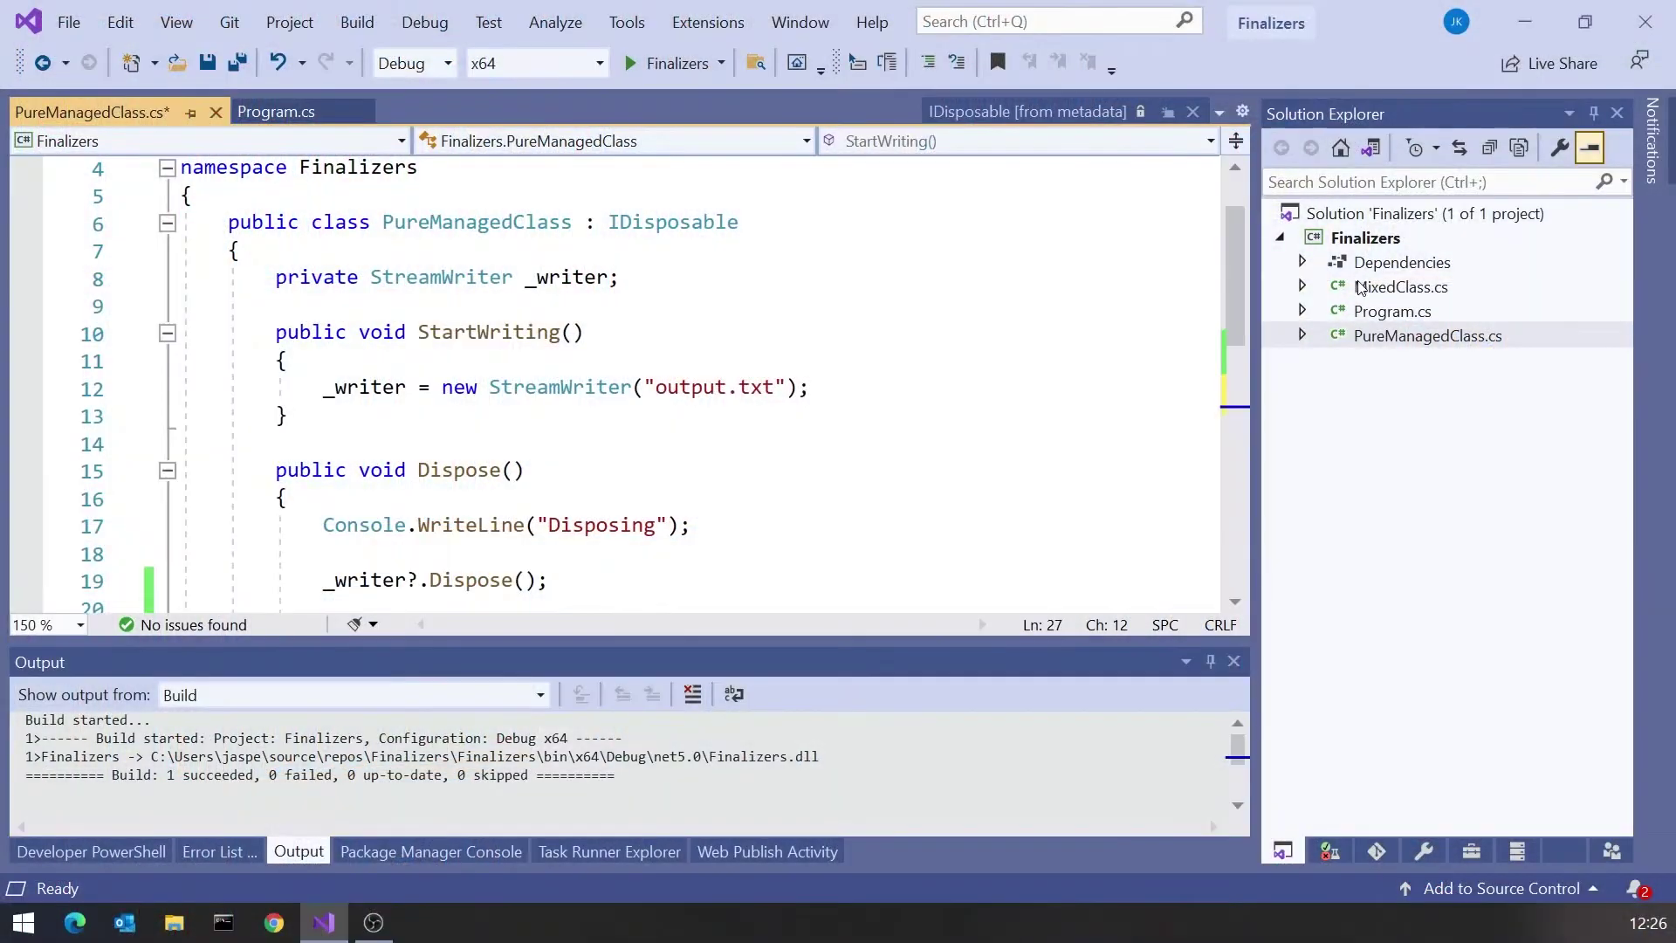
Step: Open MixedClass.cs and review its _writer and _excel field declarations
{"action": "double_click", "coordinate": [1365, 289]}
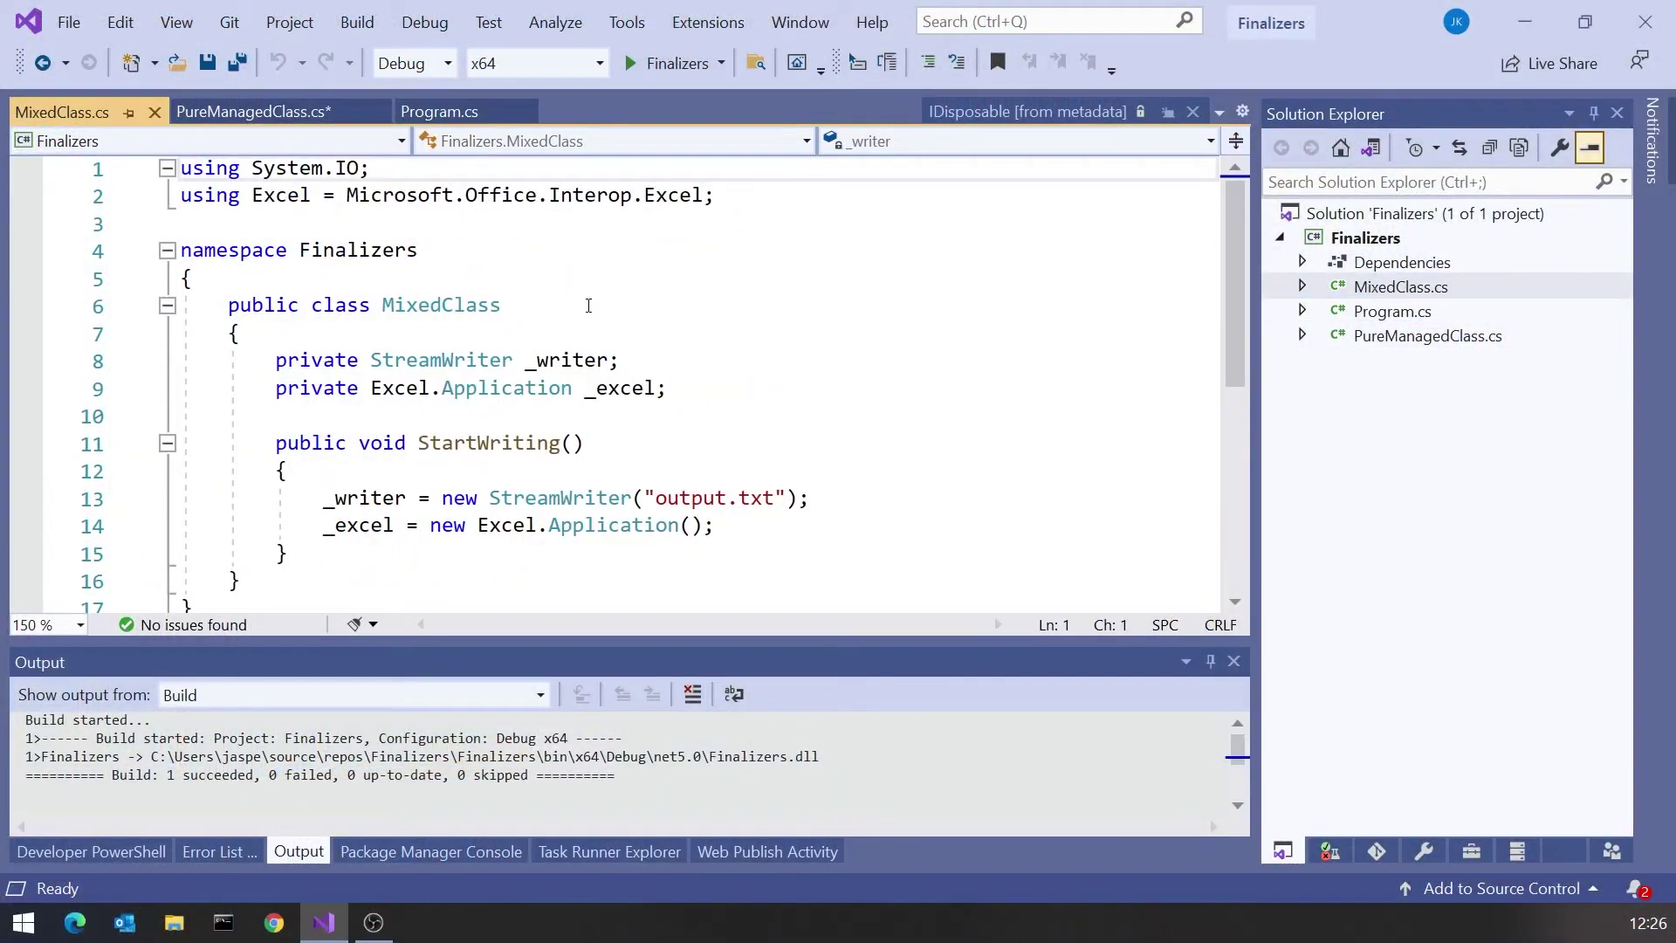
{"action": "left_click_drag", "start_coordinate": [619, 360], "coordinate": [322, 361]}
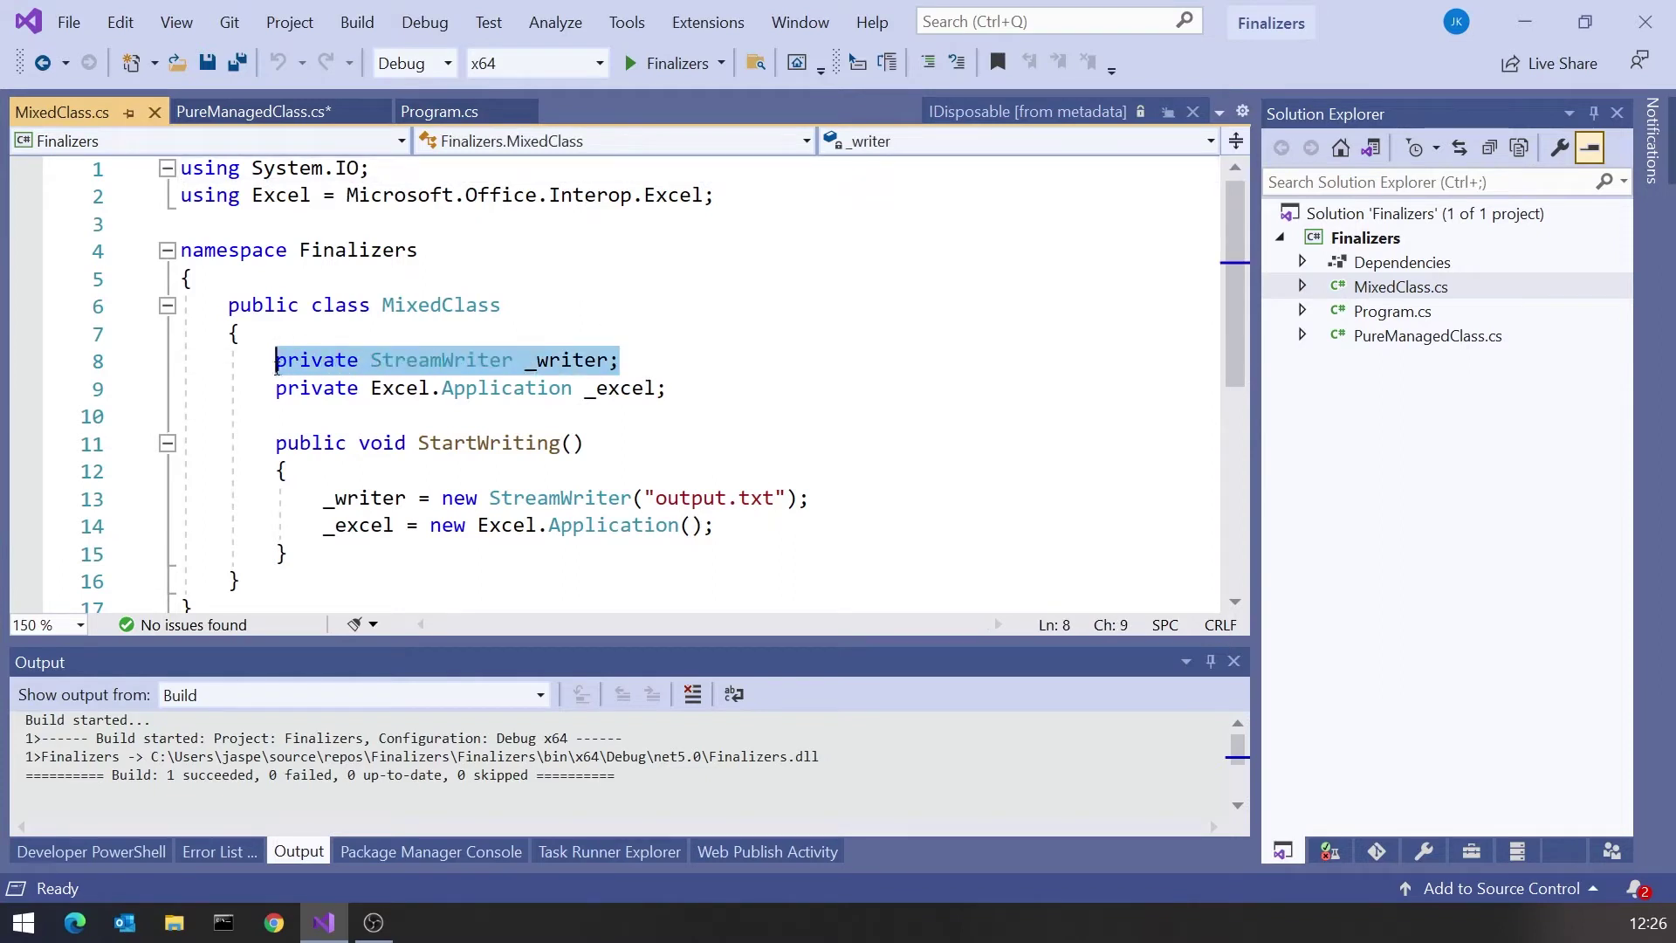
{"action": "left_click", "coordinate": [764, 390]}
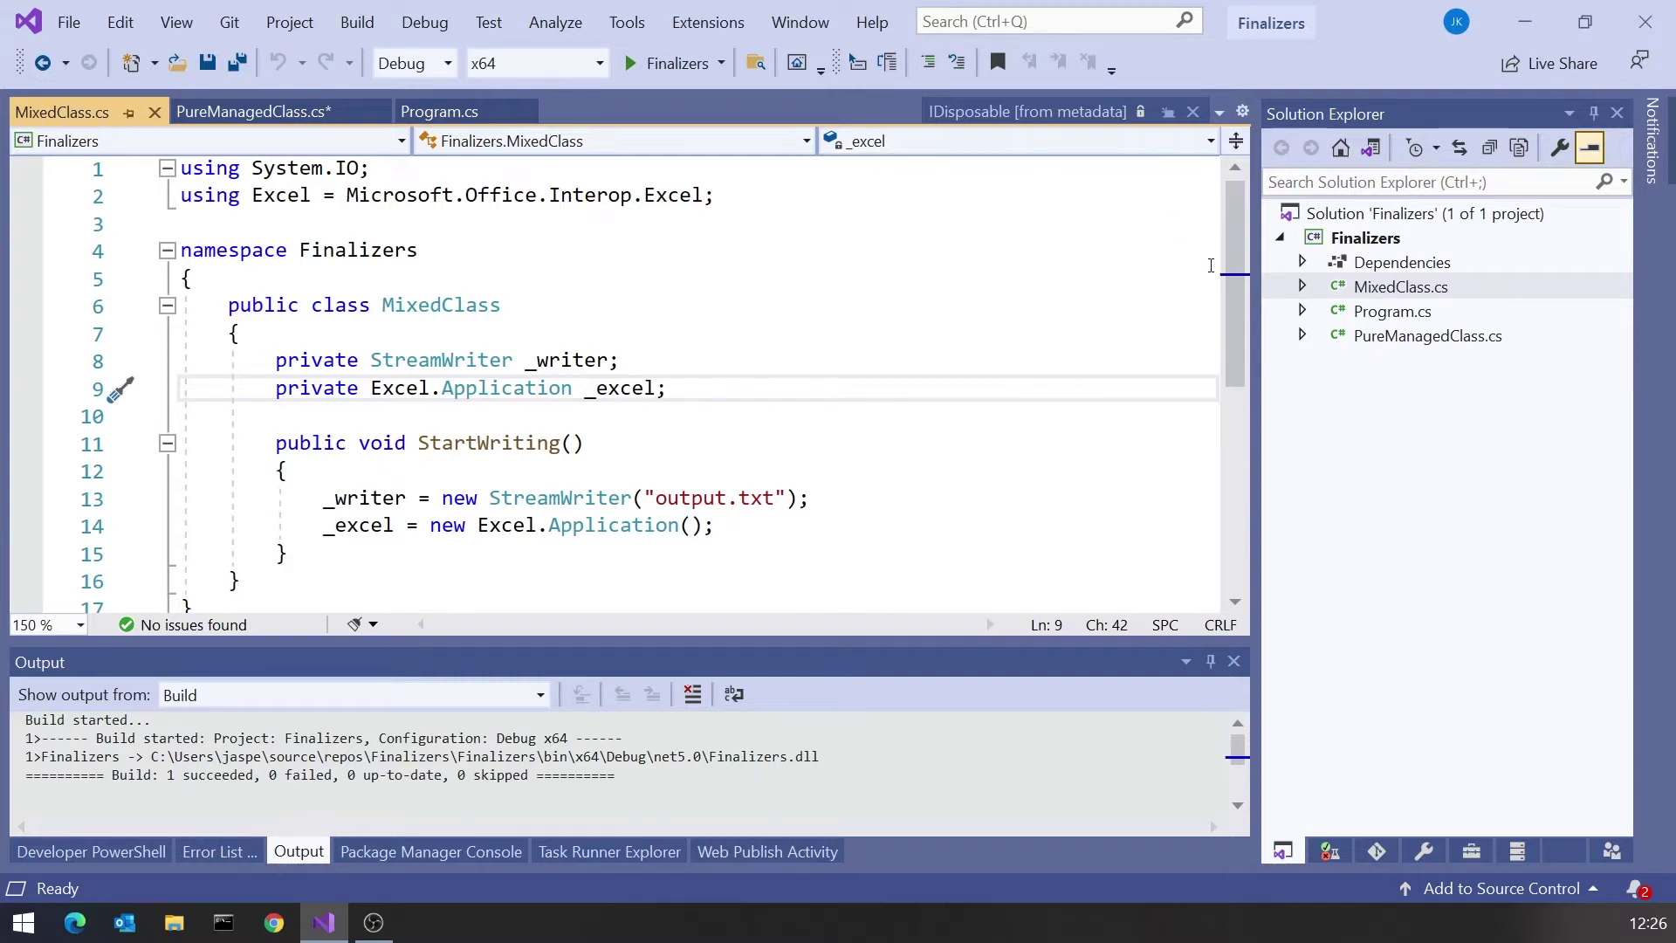
Step: Show Microsoft.Office.Interop.Excel under Dependencies > Assemblies, then return to the _excel field
{"action": "left_click", "coordinate": [1302, 262]}
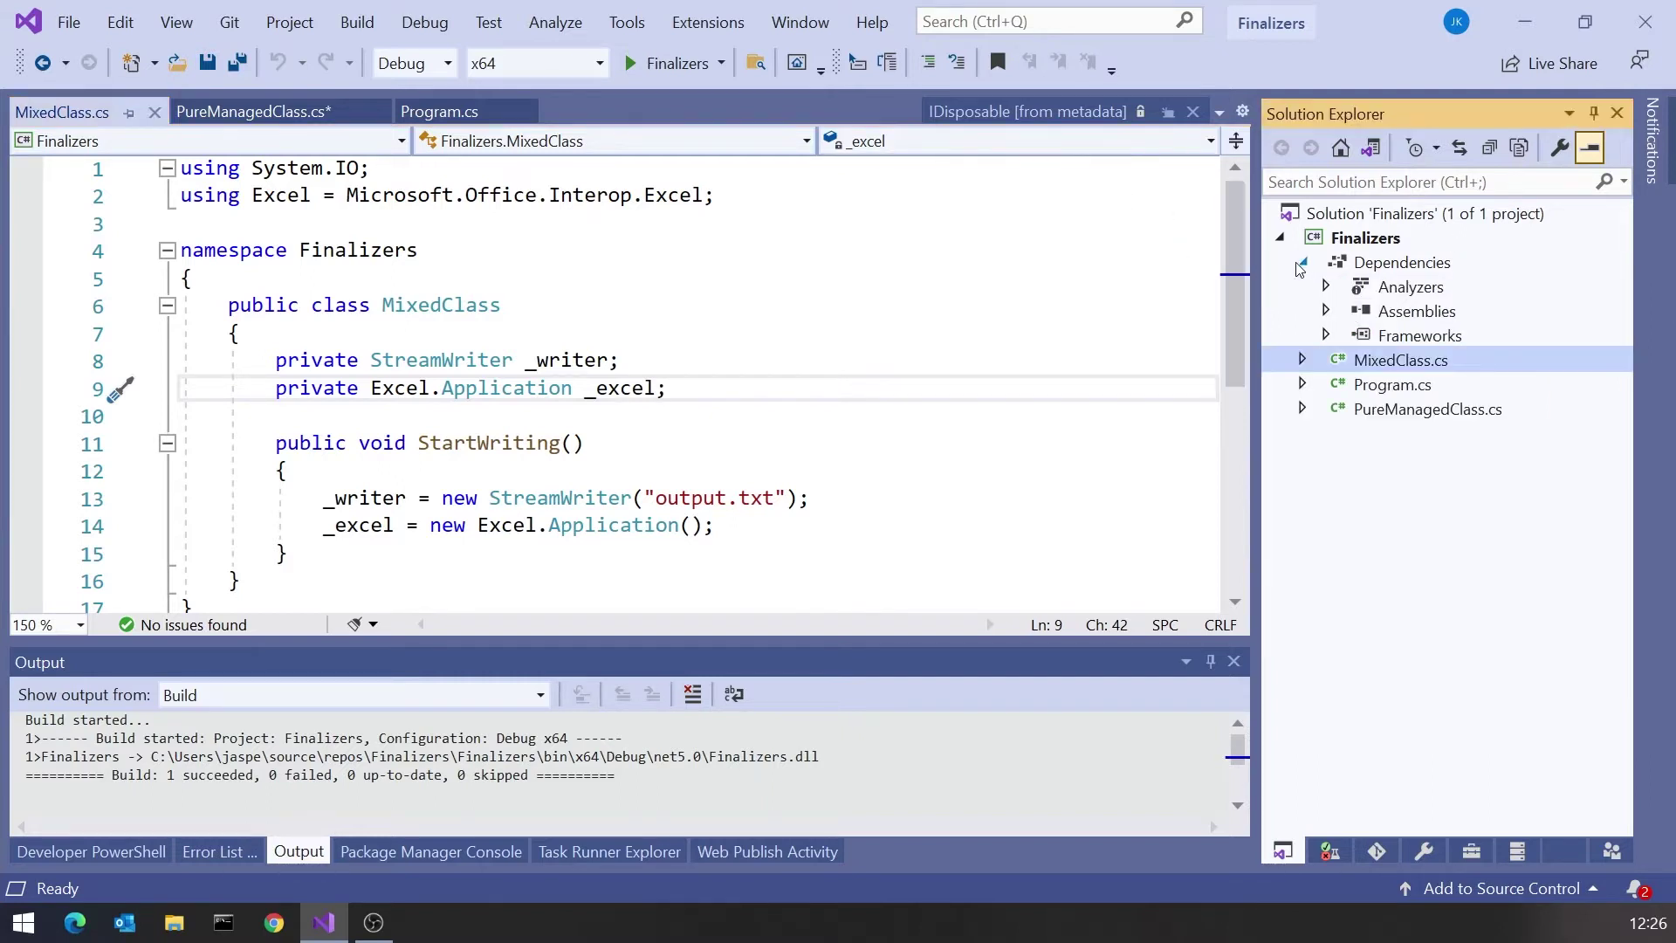
{"action": "left_click", "coordinate": [1324, 310]}
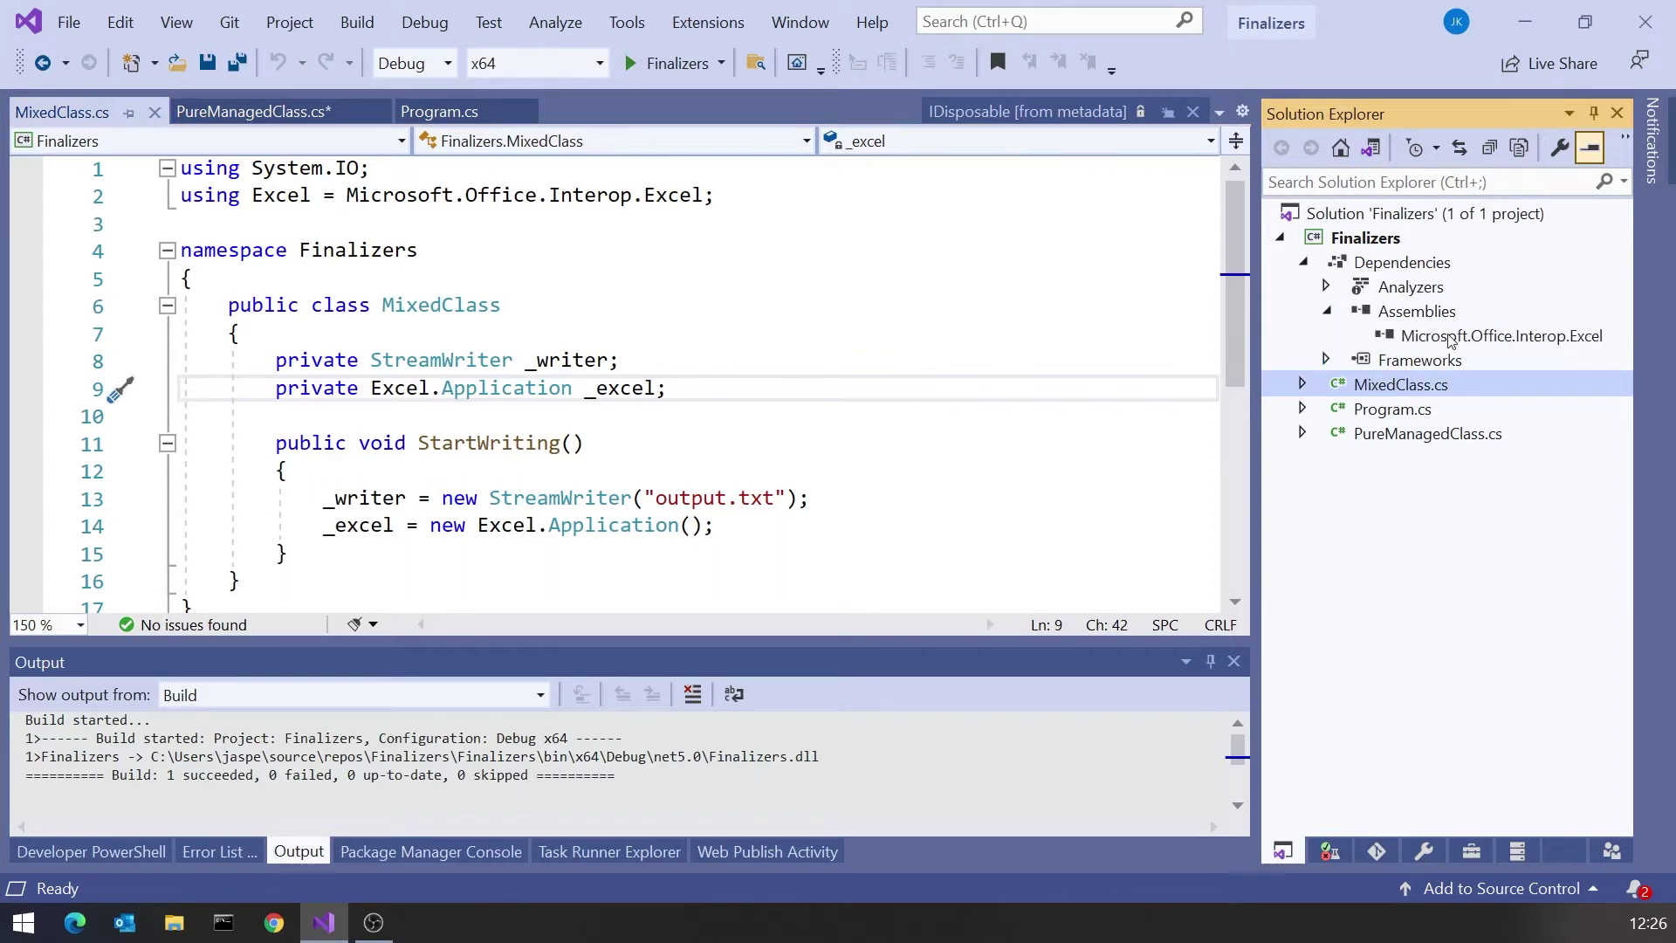
{"action": "left_click", "coordinate": [1449, 337]}
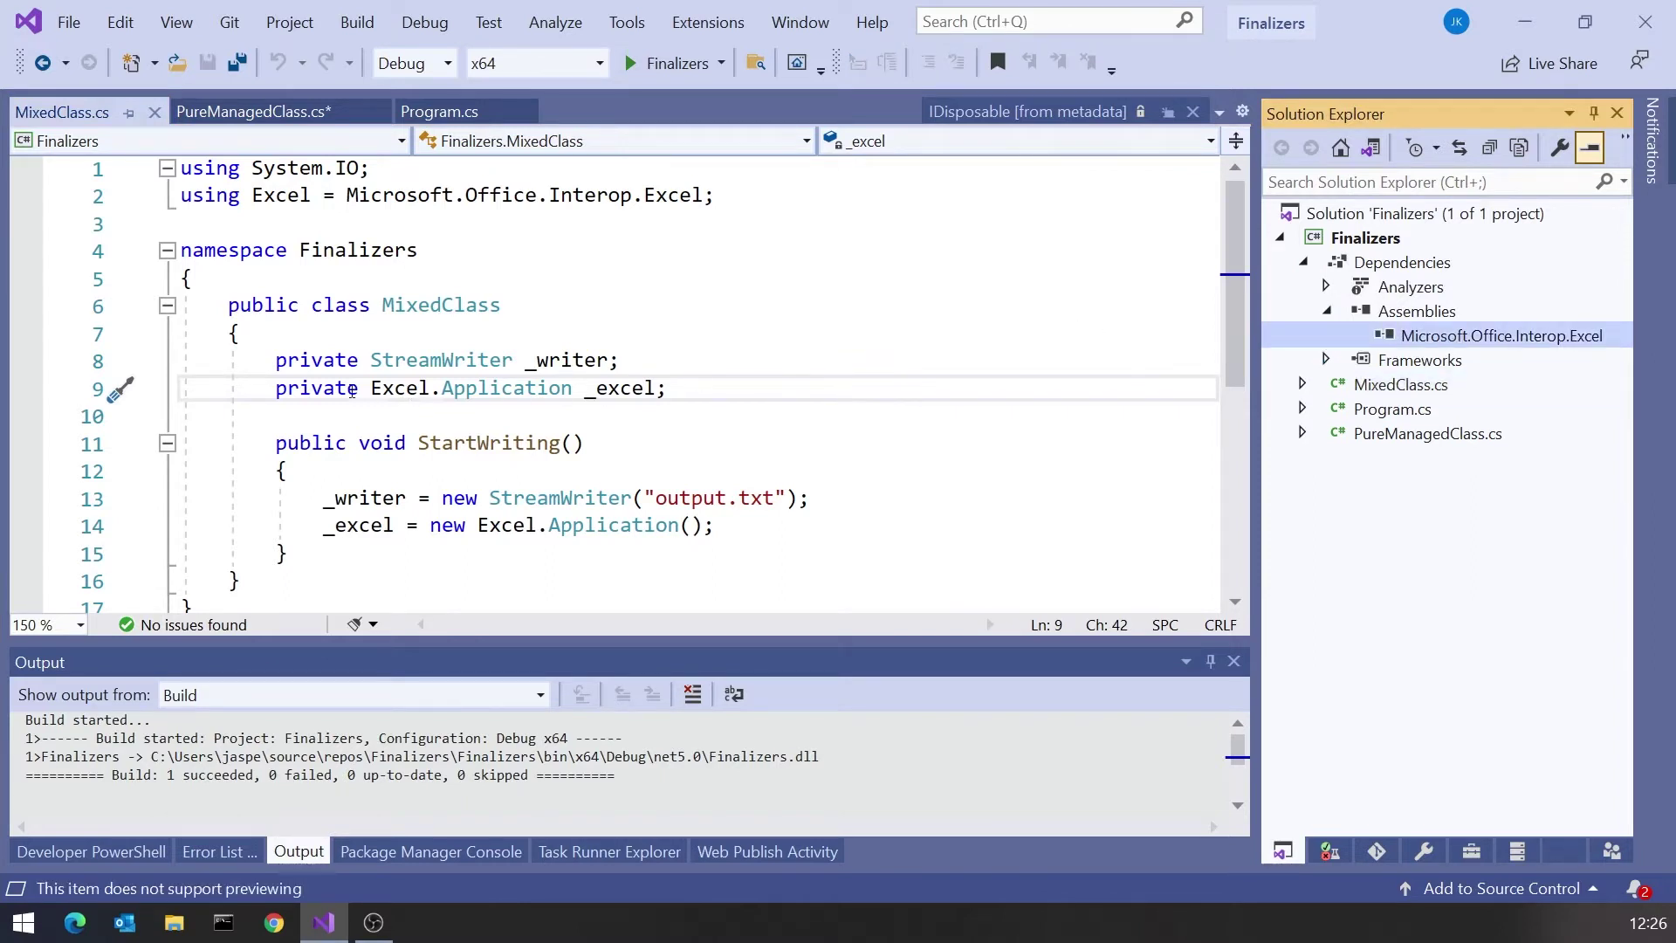
{"action": "left_click", "coordinate": [592, 389]}
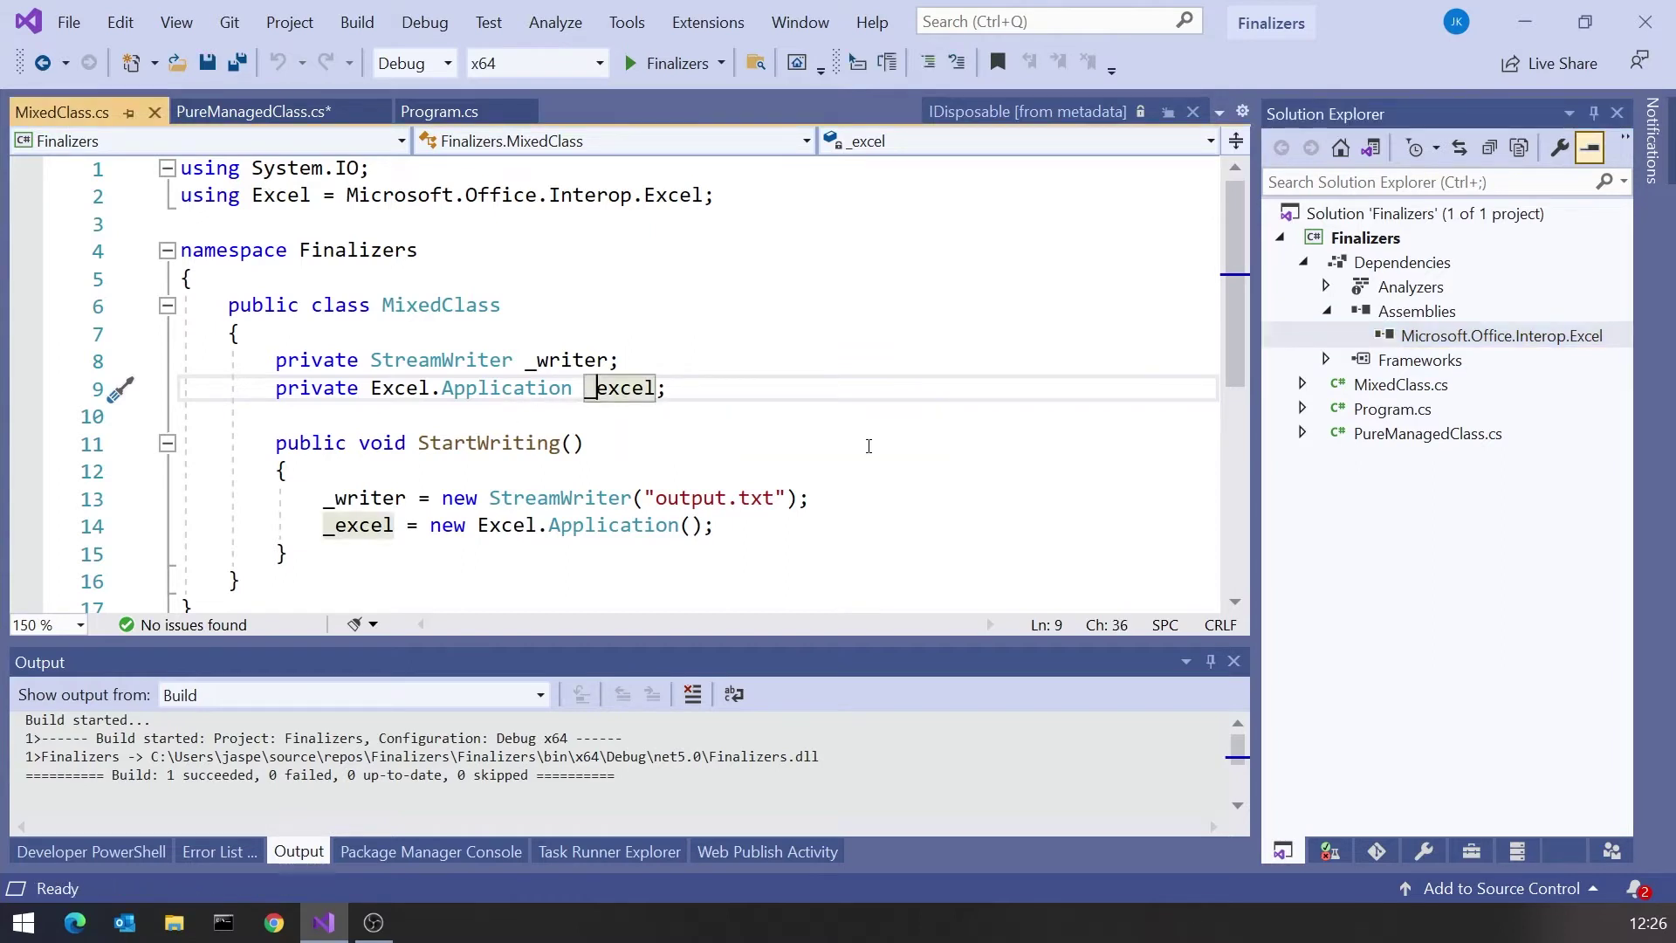
{"action": "scroll", "coordinate": [868, 447], "scroll_direction": "down", "scroll_amount": 1}
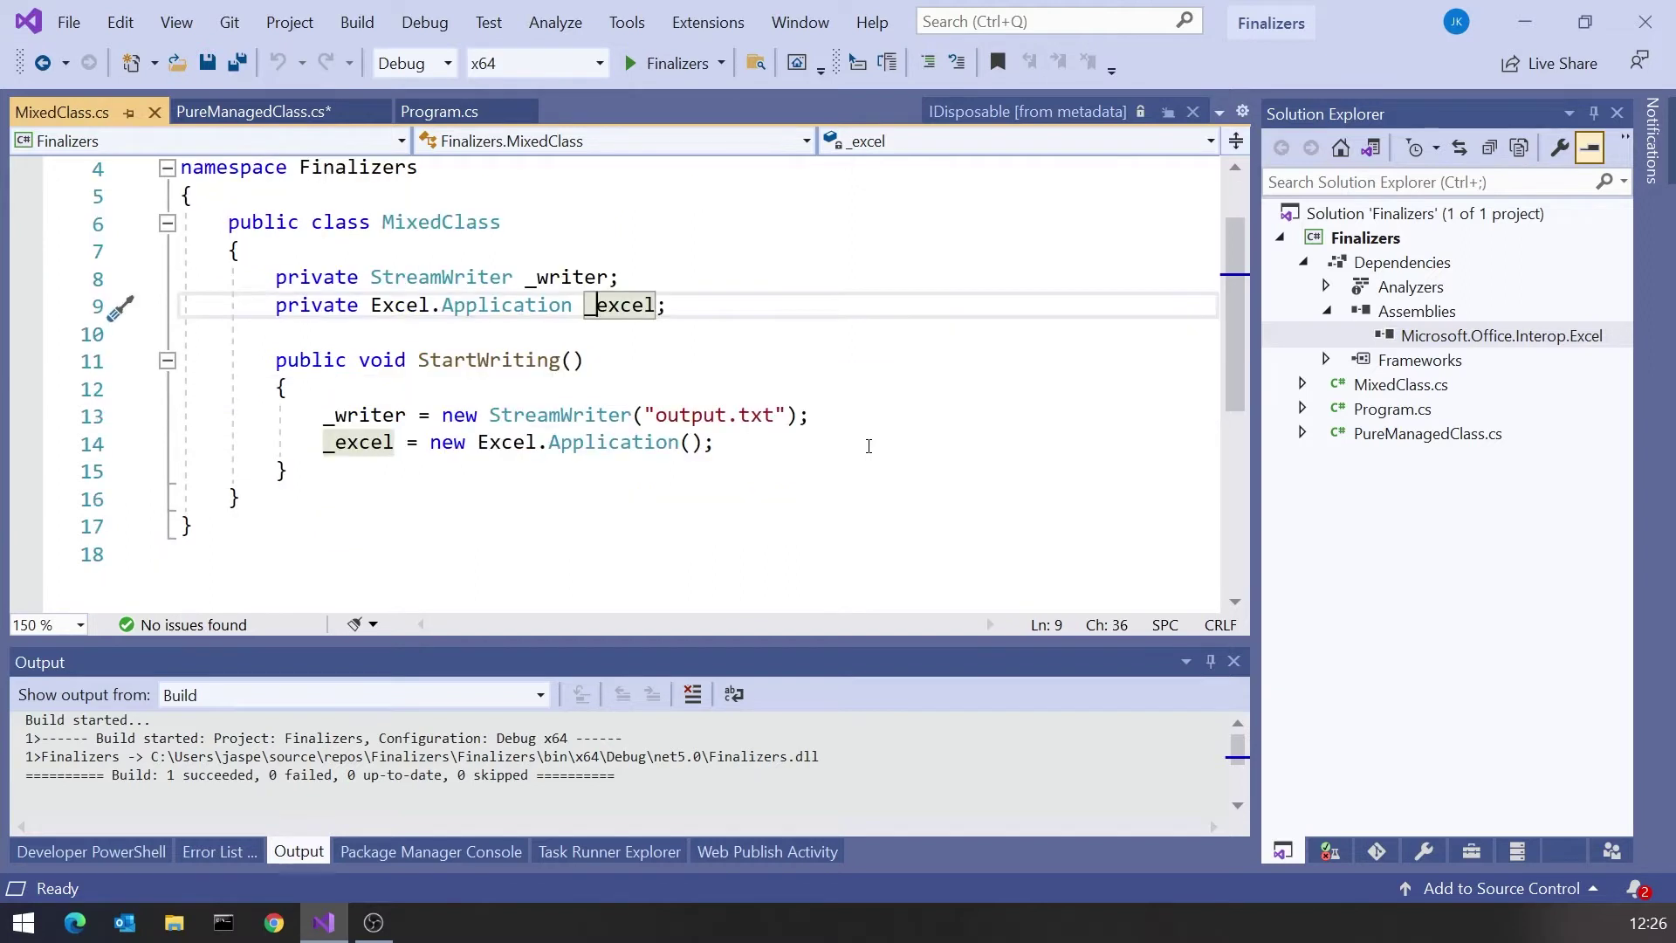
Step: In Program.cs, change line 9 to create a MixedClass named mc
{"action": "left_click", "coordinate": [1392, 408]}
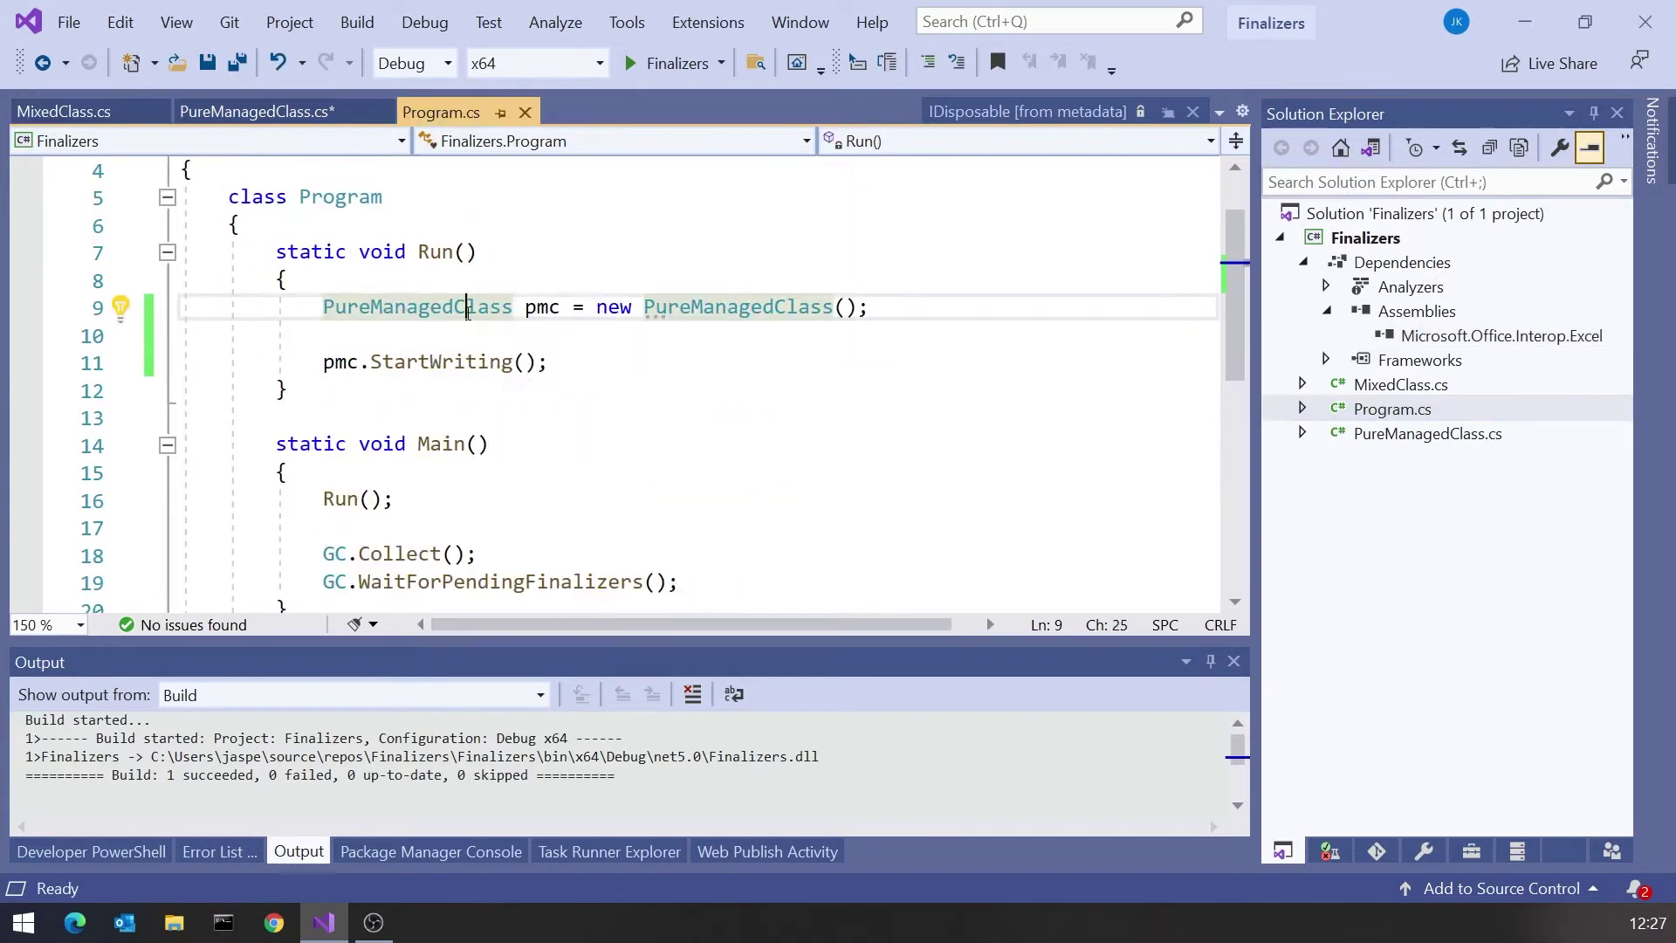
{"action": "double_click", "coordinate": [466, 312]}
{"action": "type", "text": "Mi"}
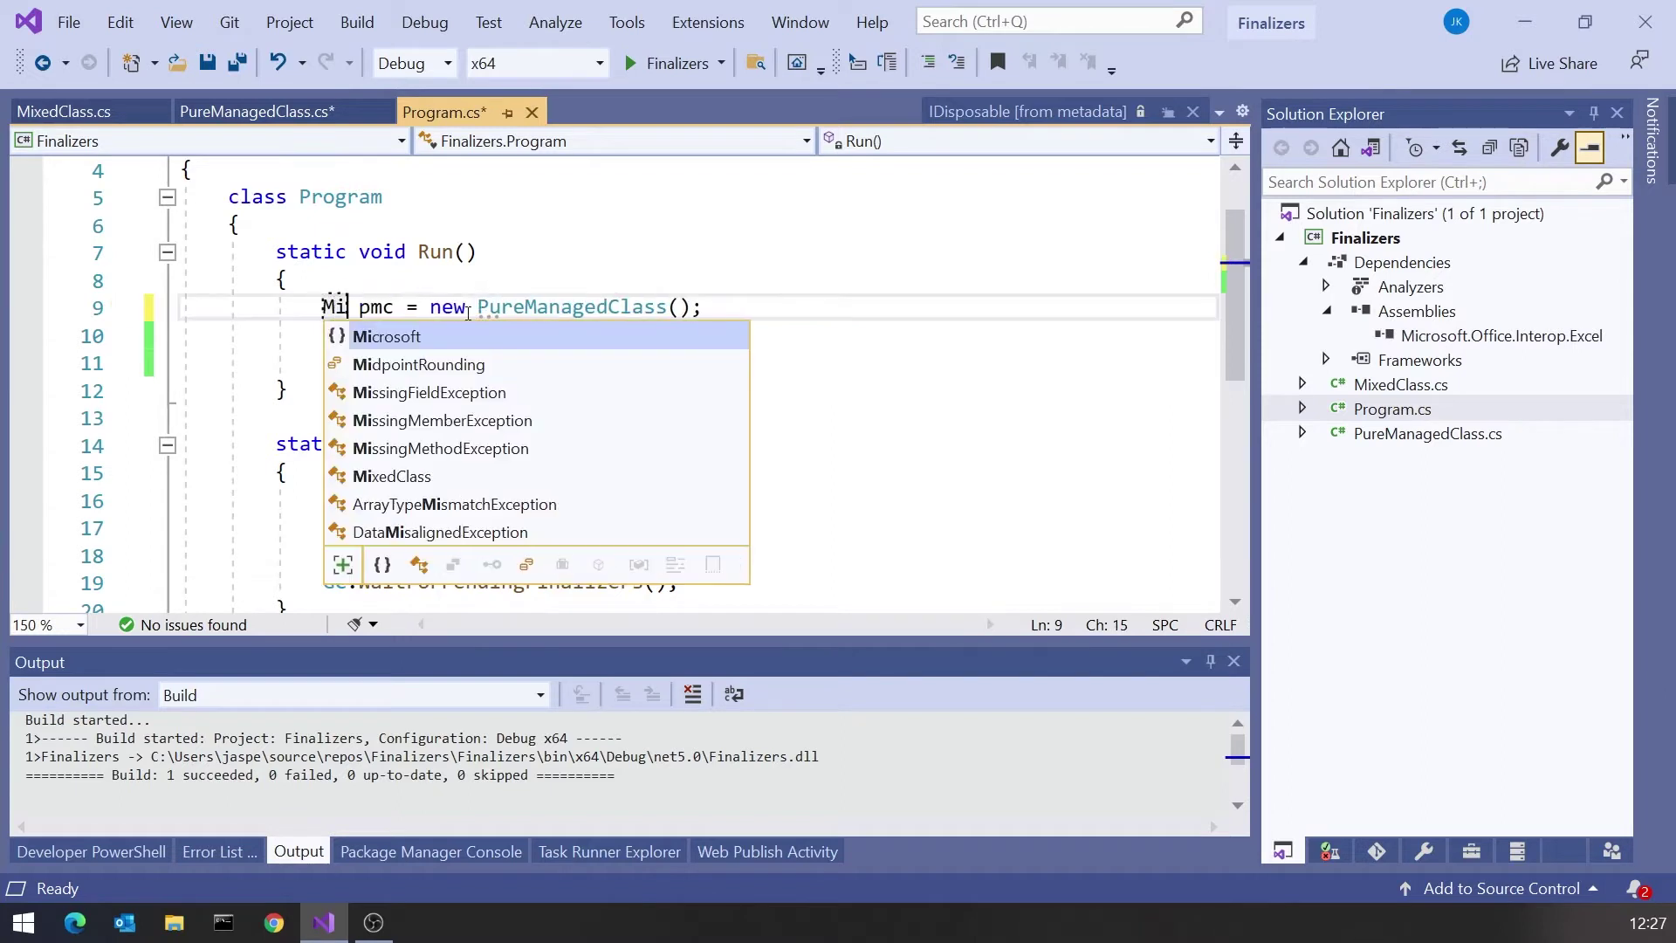
{"action": "type", "text": "x"}
{"action": "key", "text": "Tab"}
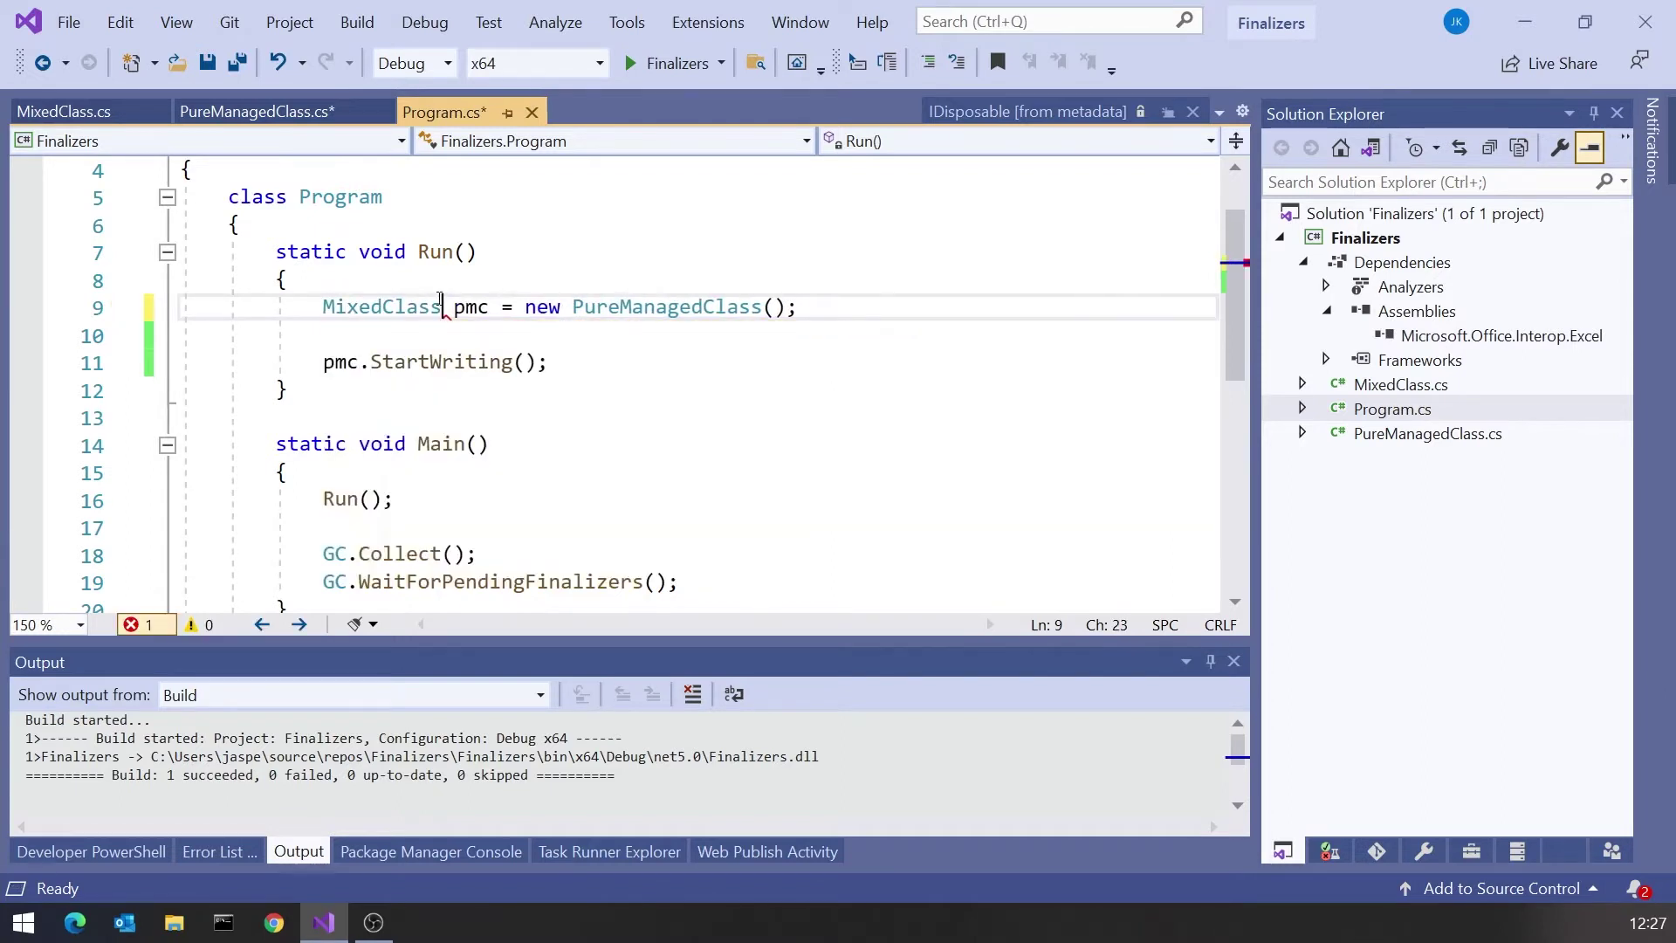
{"action": "double_click", "coordinate": [465, 307]}
{"action": "type", "text": "mc"}
{"action": "double_click", "coordinate": [395, 307]}
{"action": "key", "text": "ctrl+c"}
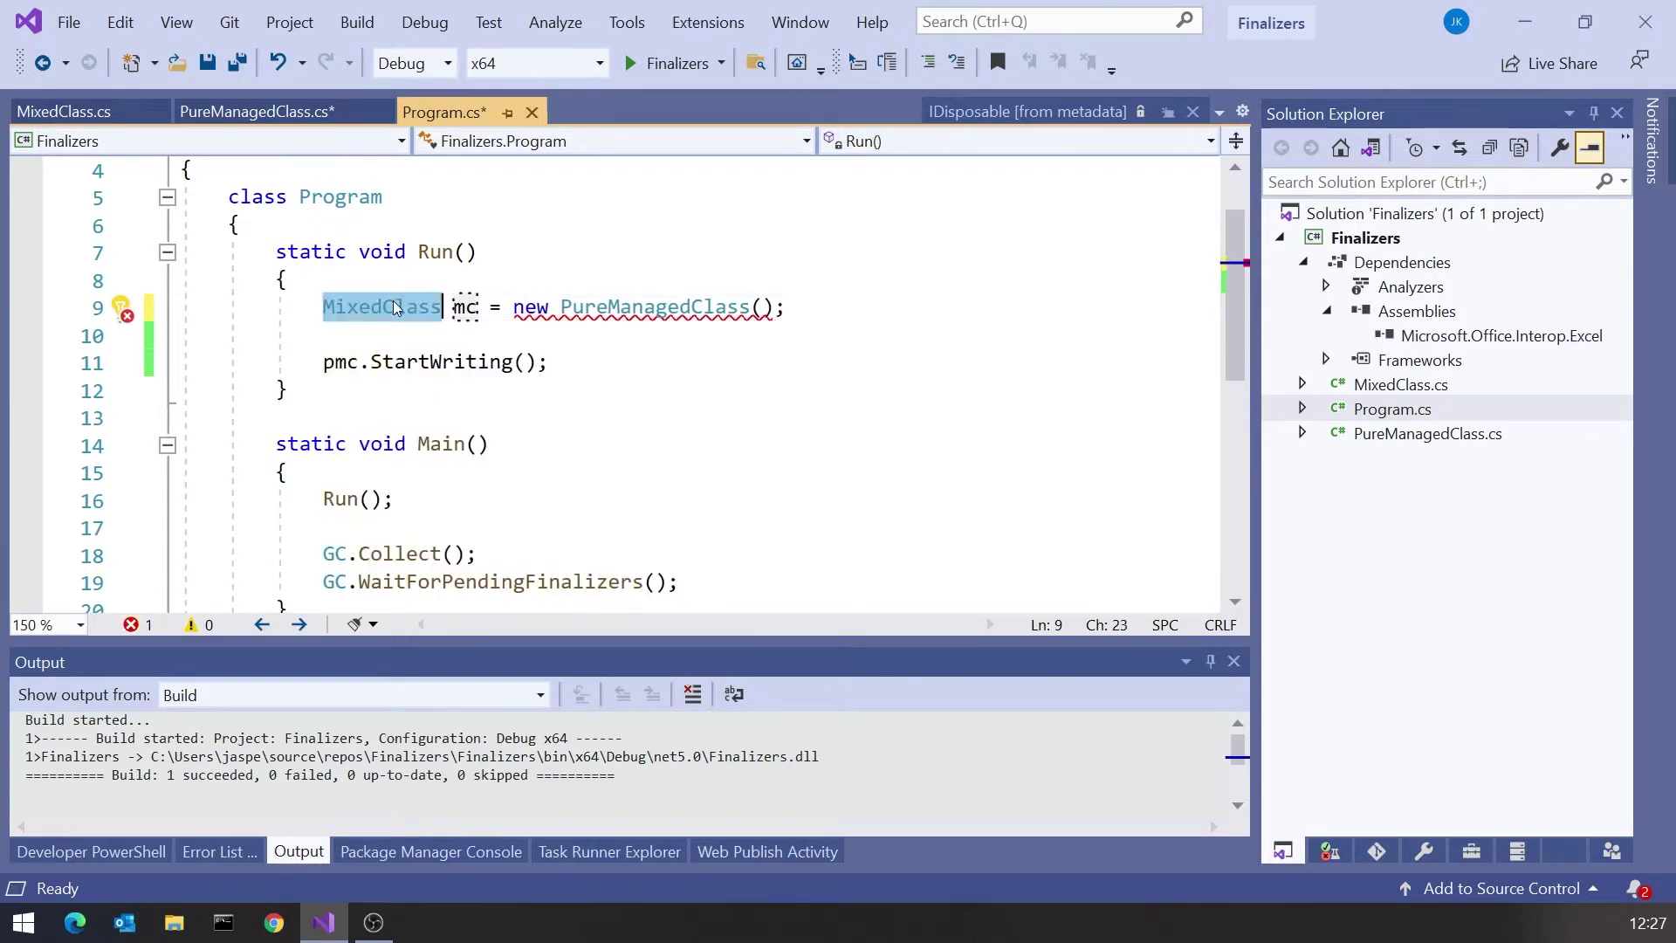
{"action": "double_click", "coordinate": [654, 306]}
{"action": "key", "text": "ctrl+v"}
Step: Rename the pmc reference on line 11 to mc and return to MixedClass.cs
{"action": "left_click", "coordinate": [336, 363]}
{"action": "key", "text": "BackSpace"}
{"action": "left_click", "coordinate": [44, 116]}
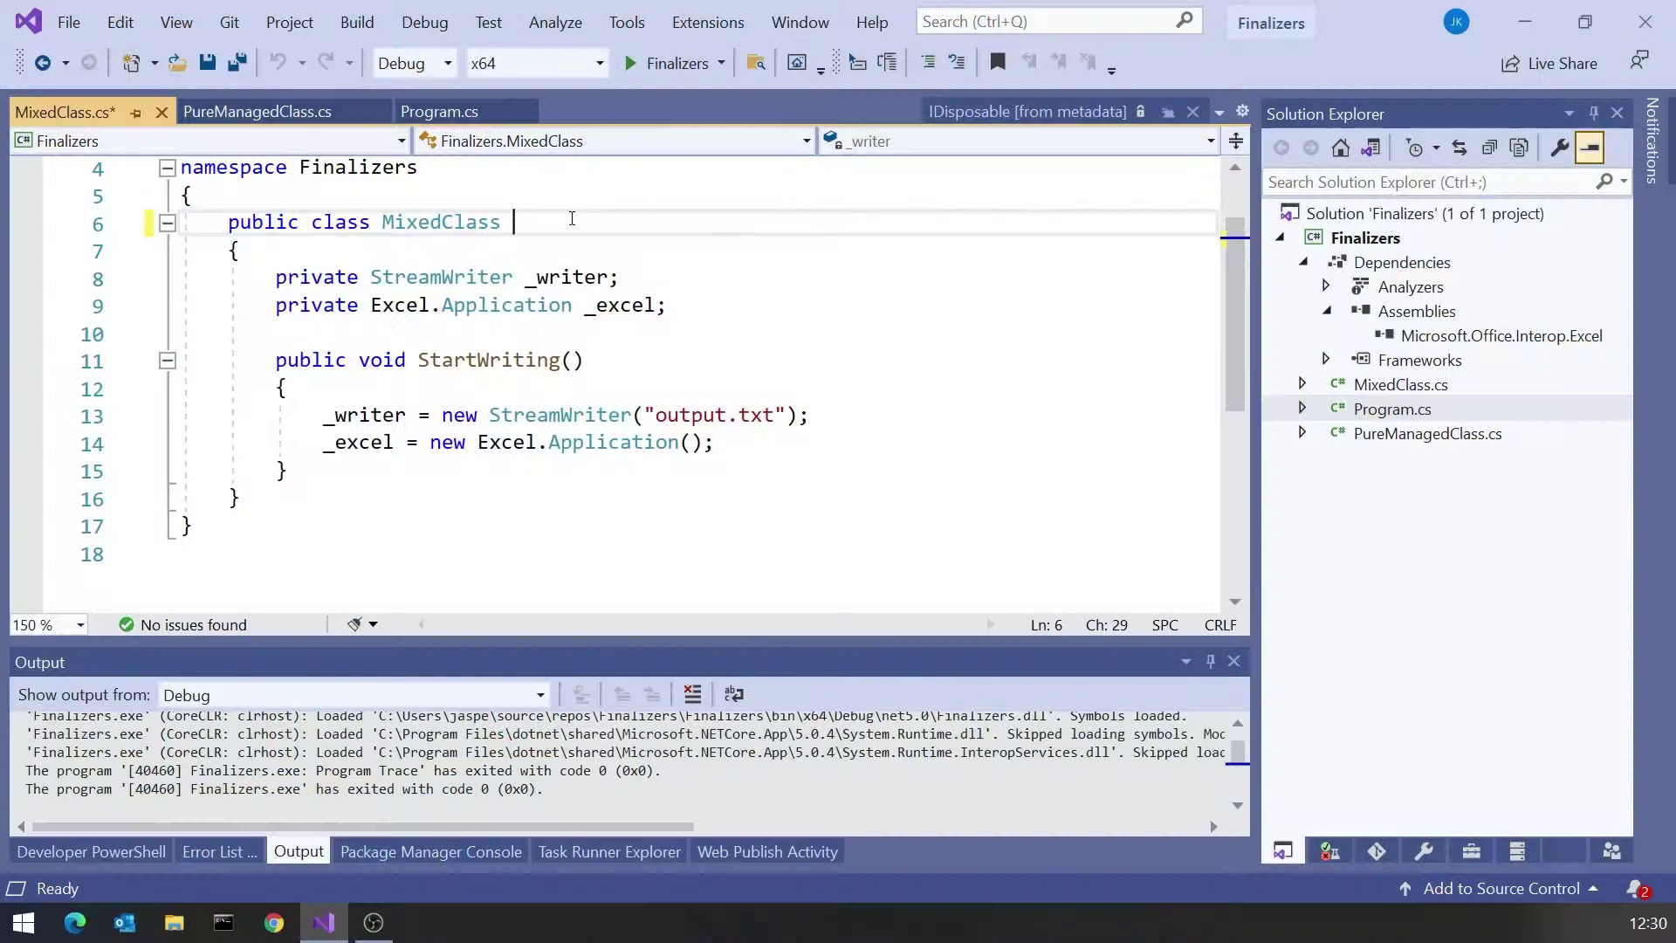
{"action": "type", "text": ": IDisposable"}
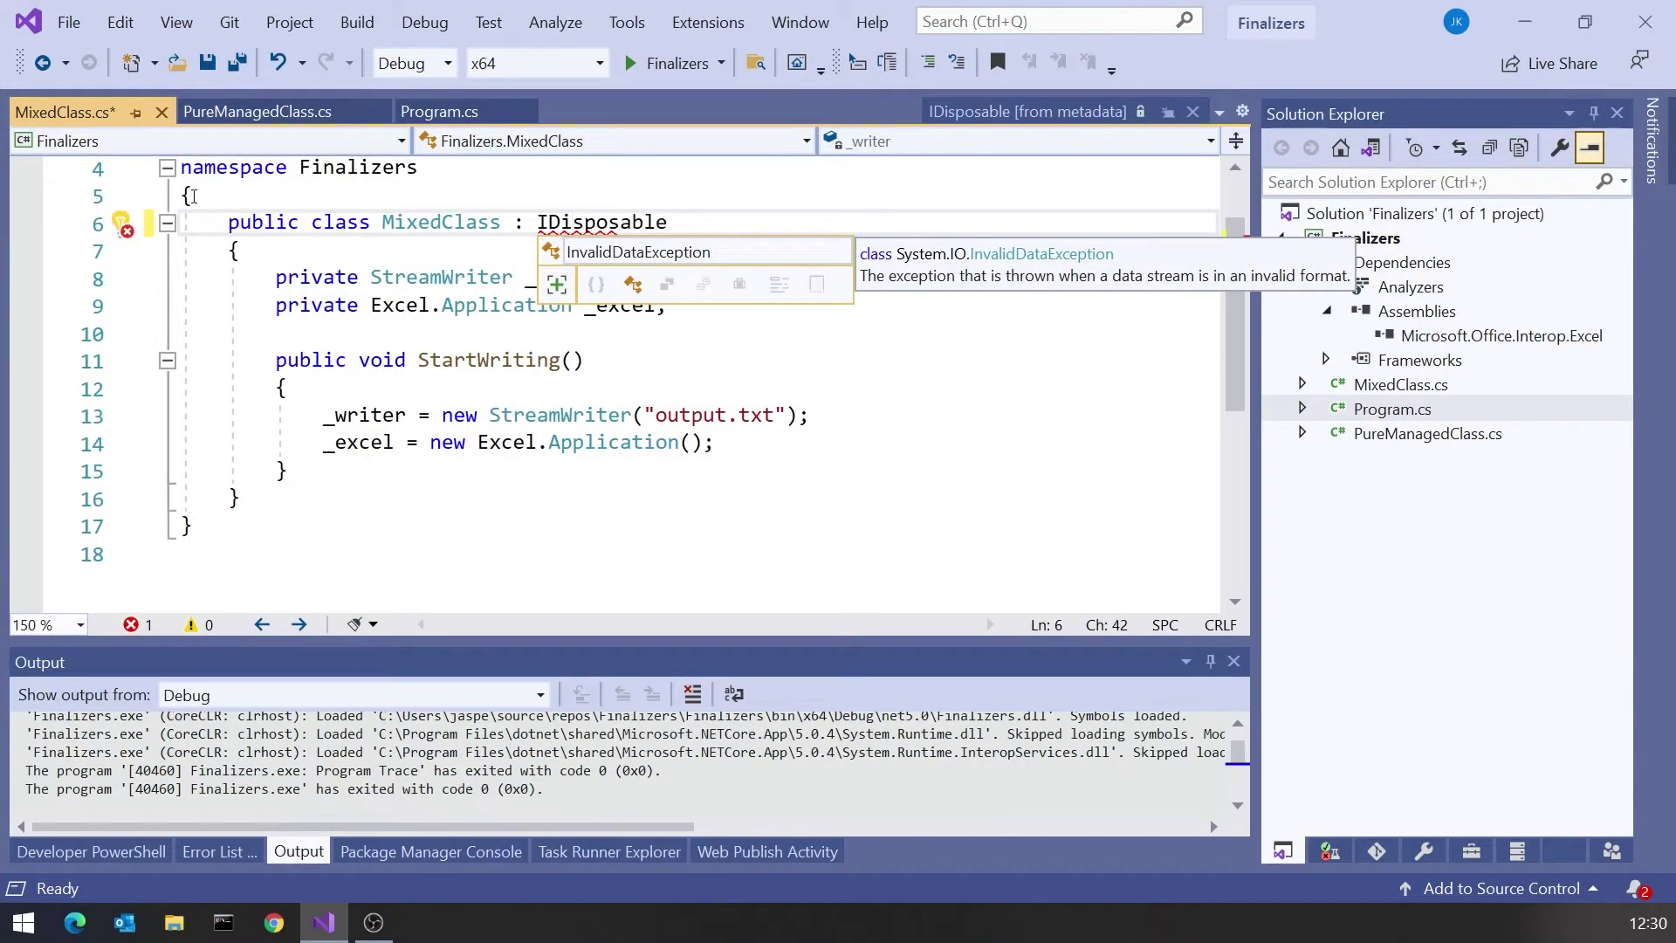
Step: Add 'using System;' and implement IDisposable for MixedClass with the Dispose pattern
{"action": "left_click", "coordinate": [123, 227]}
{"action": "left_click", "coordinate": [128, 265]}
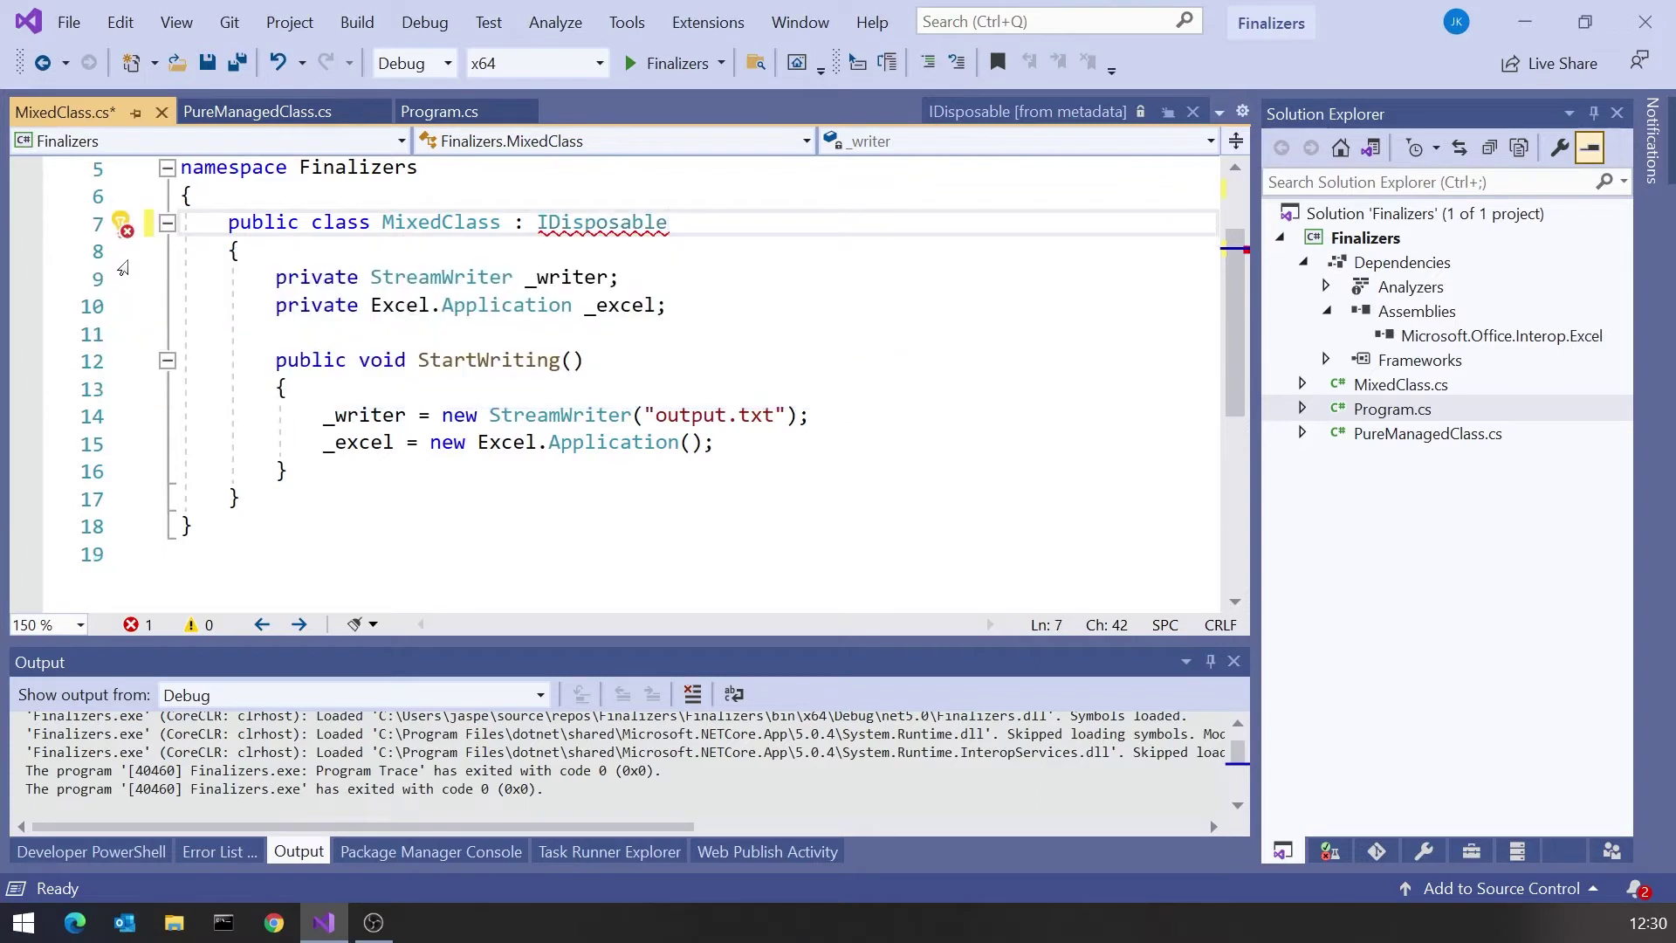
{"action": "left_click", "coordinate": [605, 256]}
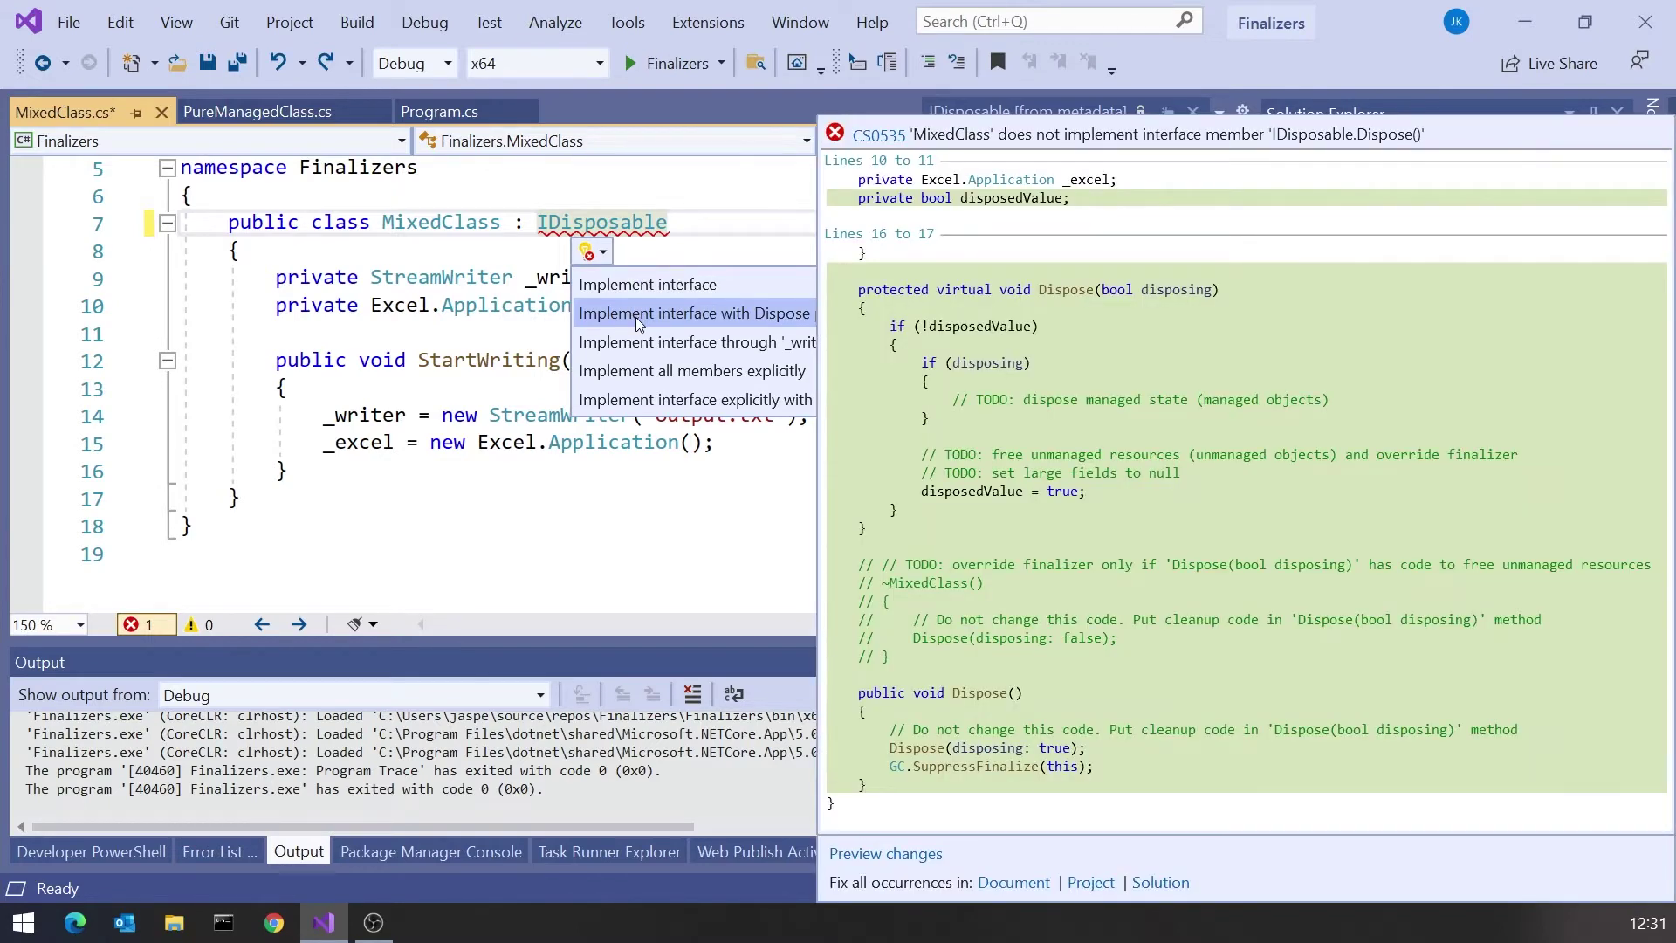
{"action": "left_click", "coordinate": [635, 318]}
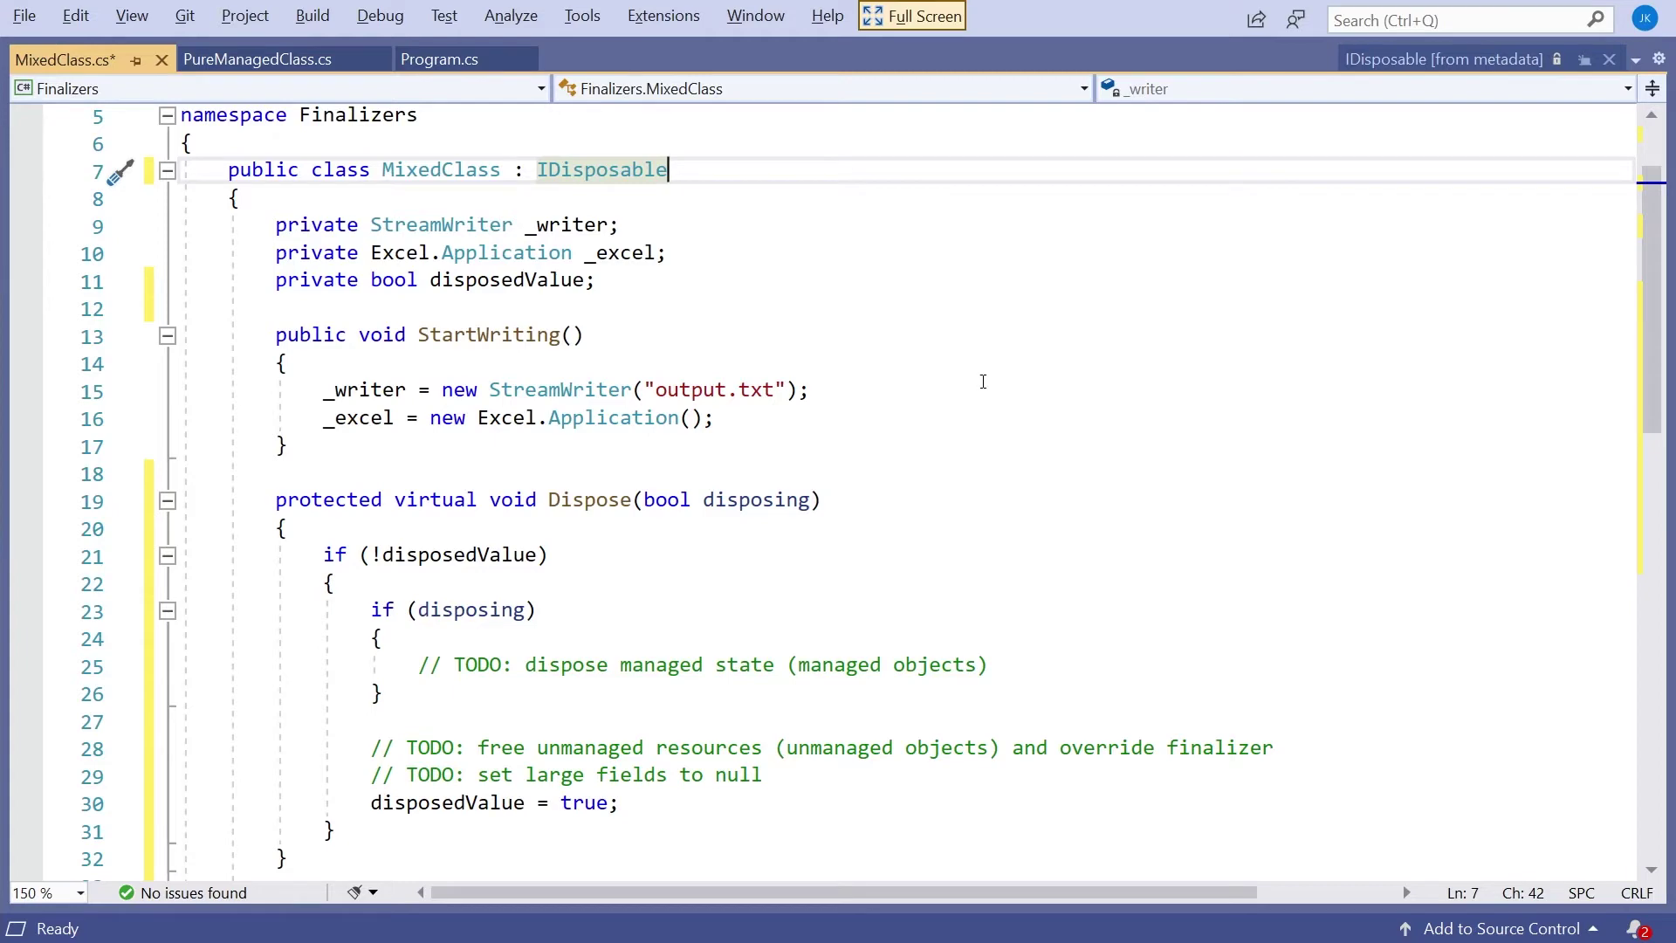
{"action": "scroll", "coordinate": [978, 382], "scroll_direction": "down", "scroll_amount": 3}
{"action": "scroll", "coordinate": [978, 381], "scroll_direction": "down", "scroll_amount": 2}
{"action": "scroll", "coordinate": [978, 381], "scroll_direction": "down", "scroll_amount": 1}
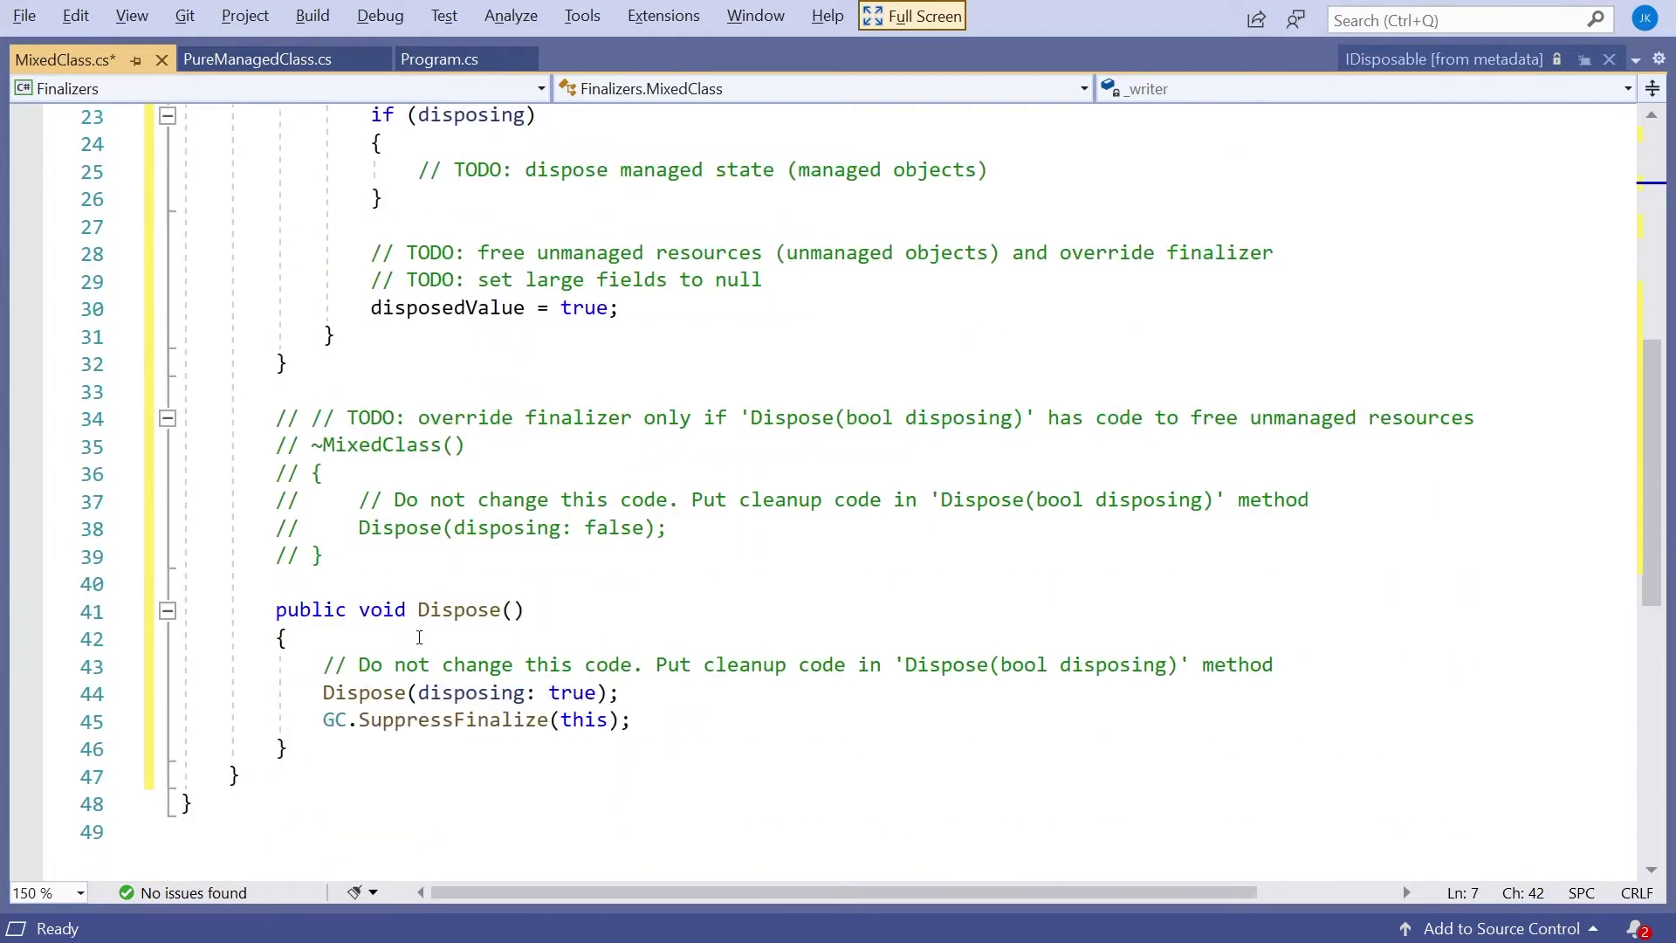
{"action": "scroll", "coordinate": [330, 636], "scroll_direction": "down", "scroll_amount": 2}
{"action": "left_click_drag", "start_coordinate": [272, 445], "coordinate": [288, 583]}
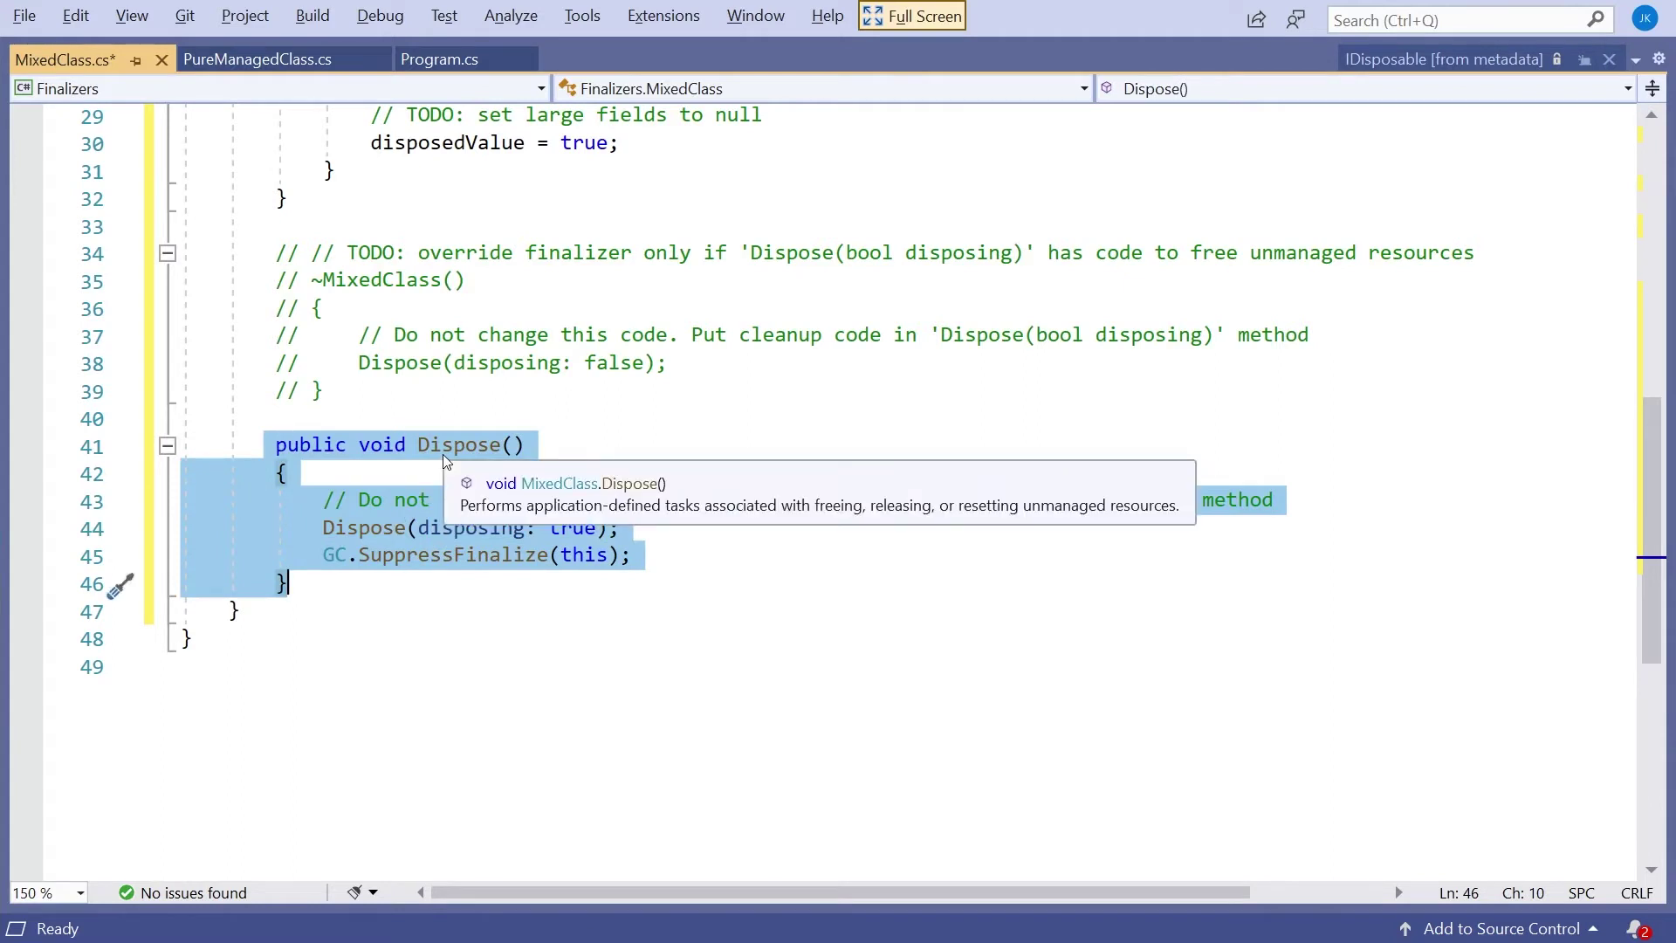
{"action": "left_click", "coordinate": [712, 436]}
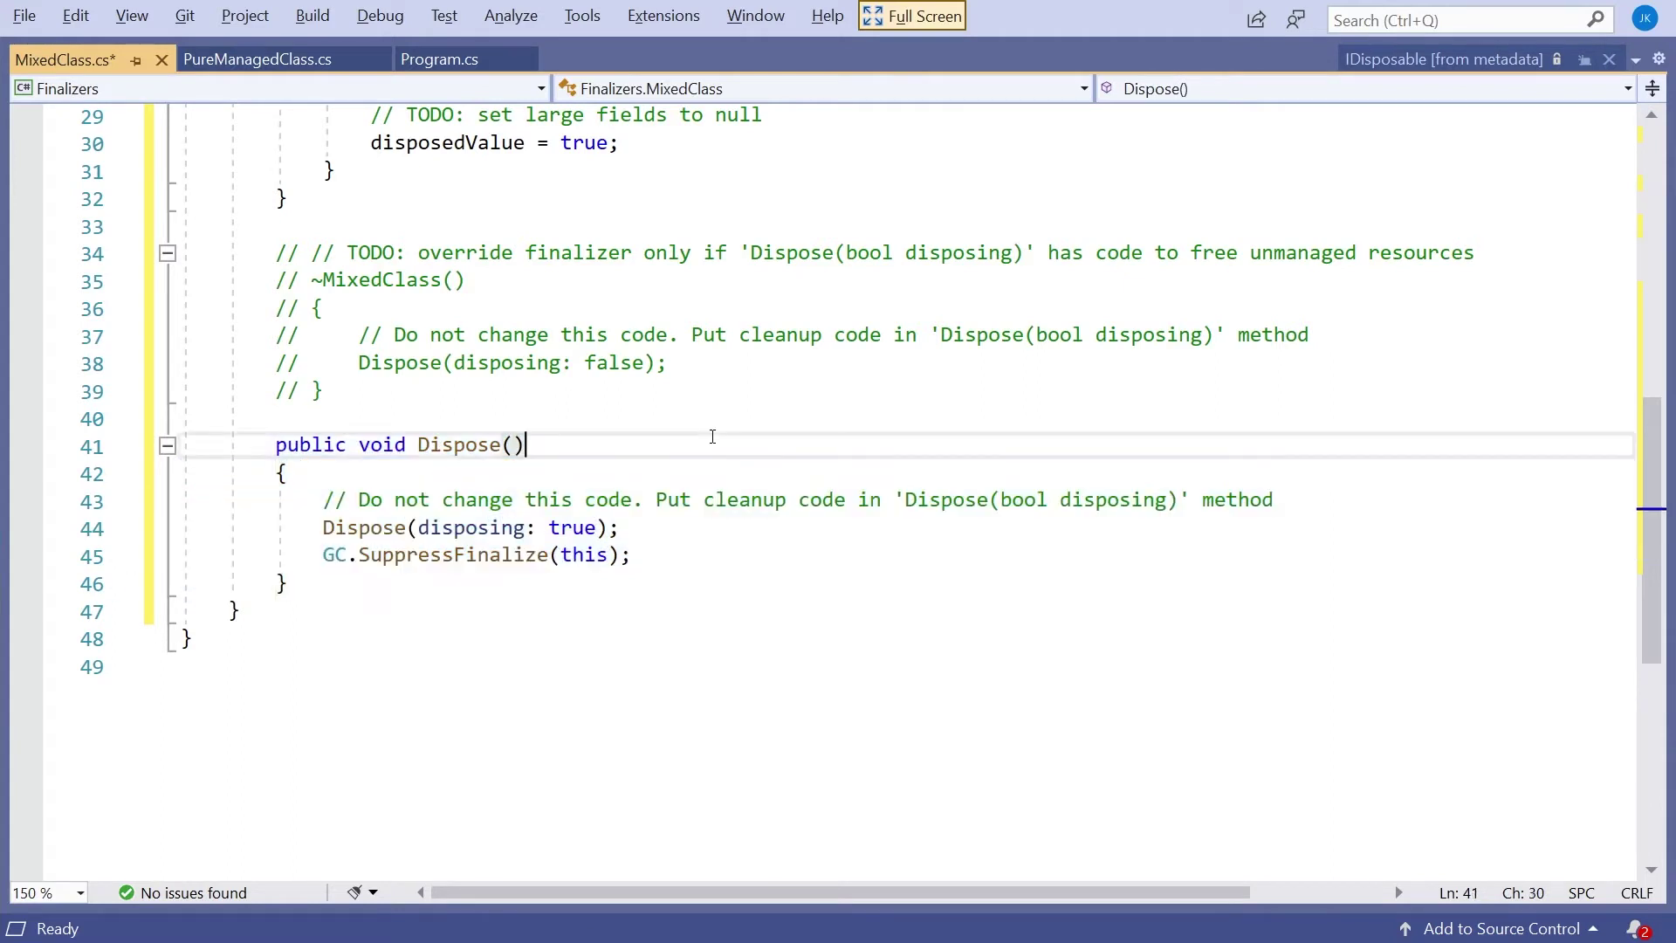
{"action": "scroll", "coordinate": [712, 437], "scroll_direction": "up", "scroll_amount": 2}
{"action": "scroll", "coordinate": [713, 437], "scroll_direction": "up", "scroll_amount": 2}
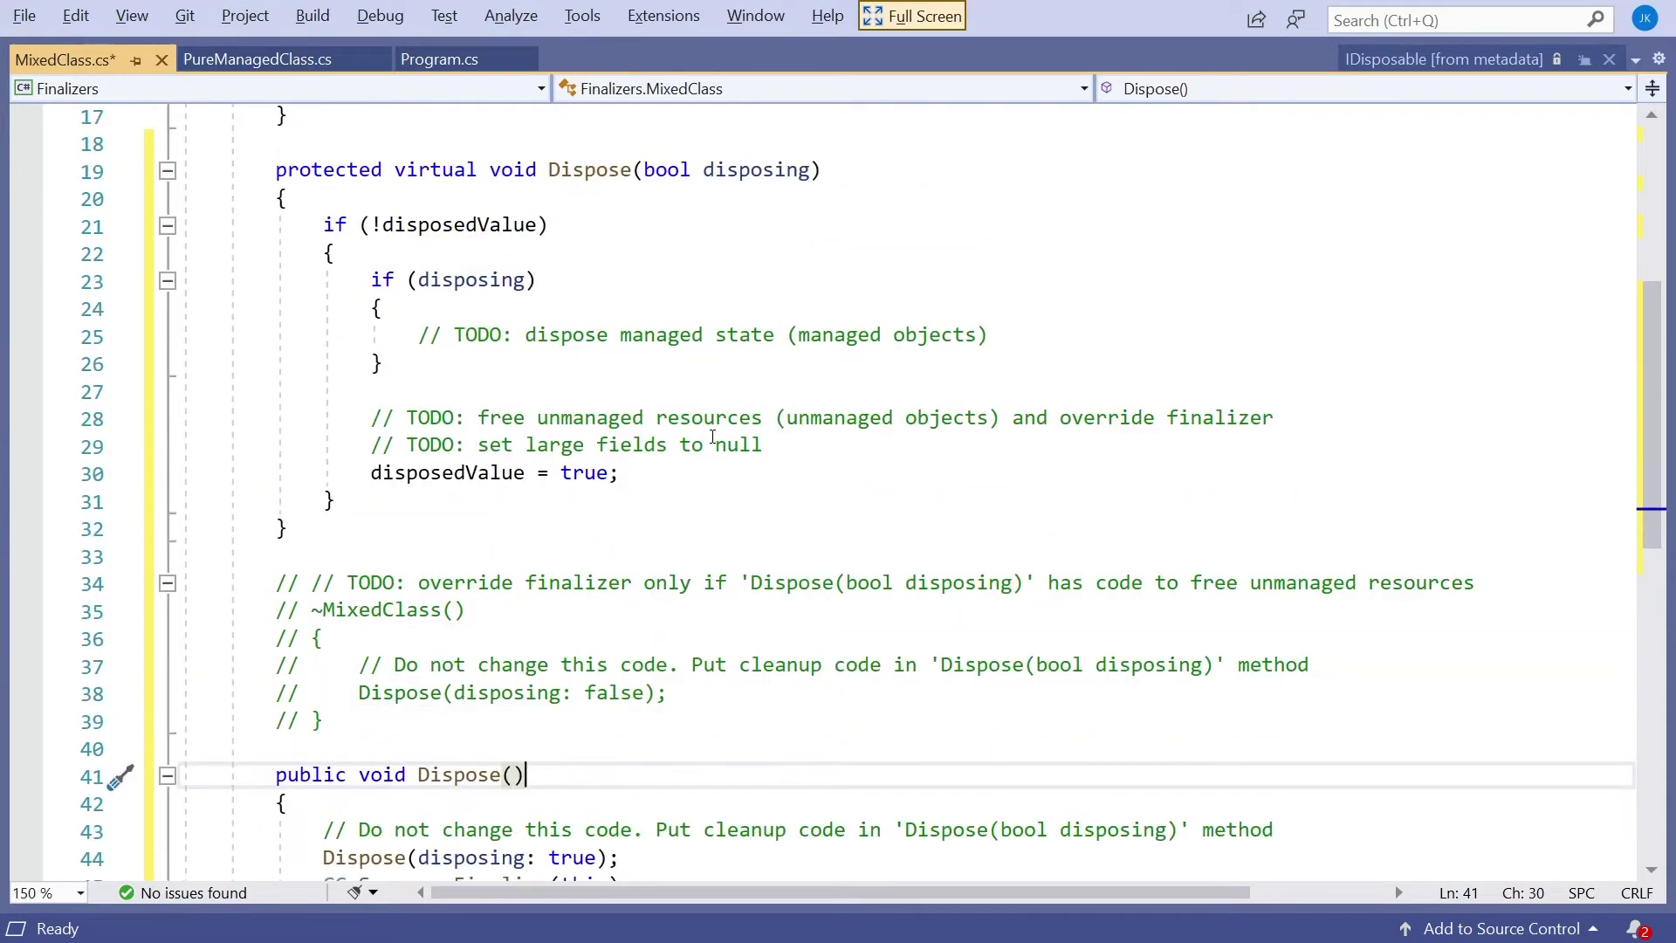
{"action": "scroll", "coordinate": [713, 435], "scroll_direction": "up", "scroll_amount": 1}
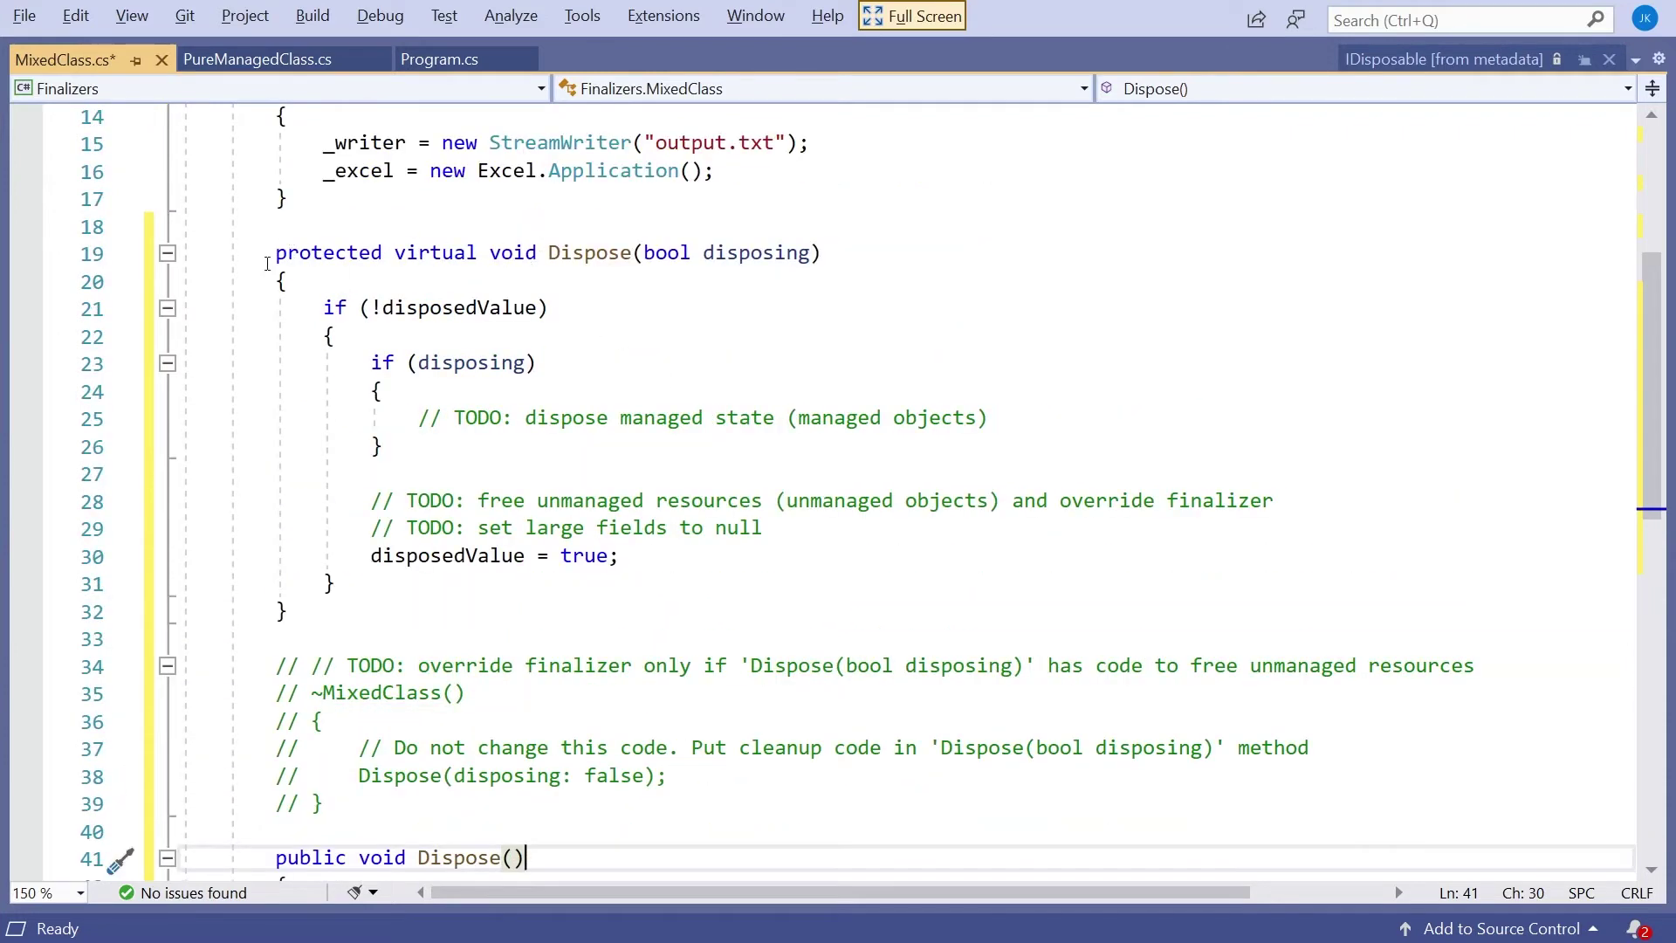
{"action": "left_click_drag", "start_coordinate": [268, 253], "coordinate": [878, 255]}
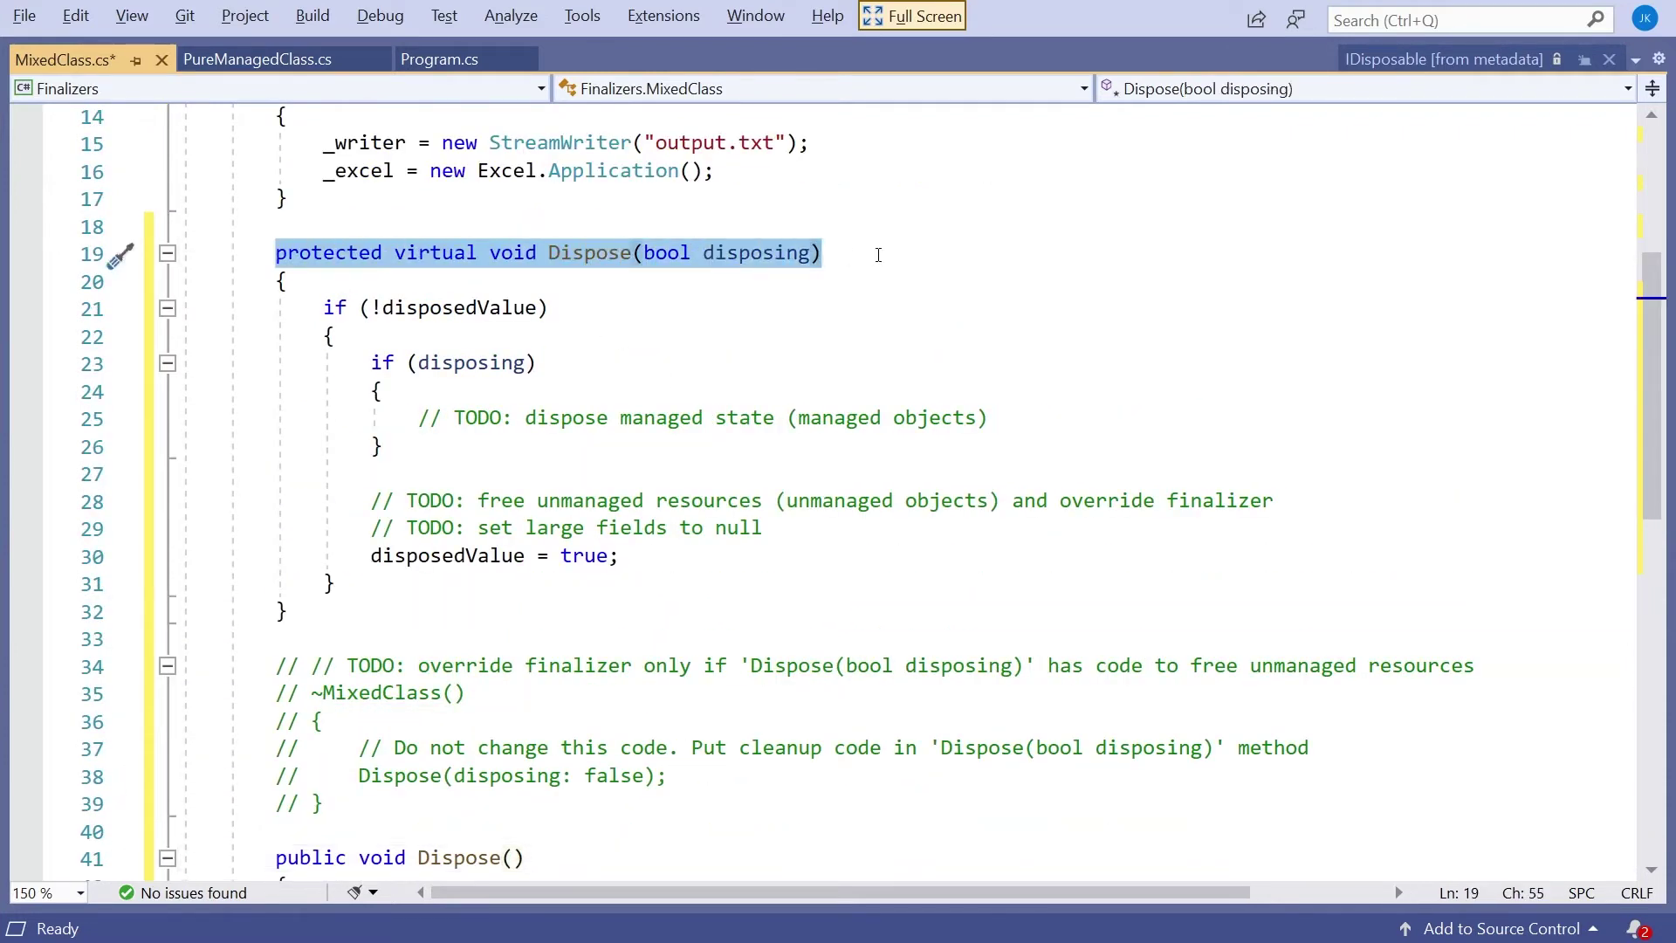
{"action": "left_click", "coordinate": [459, 255]}
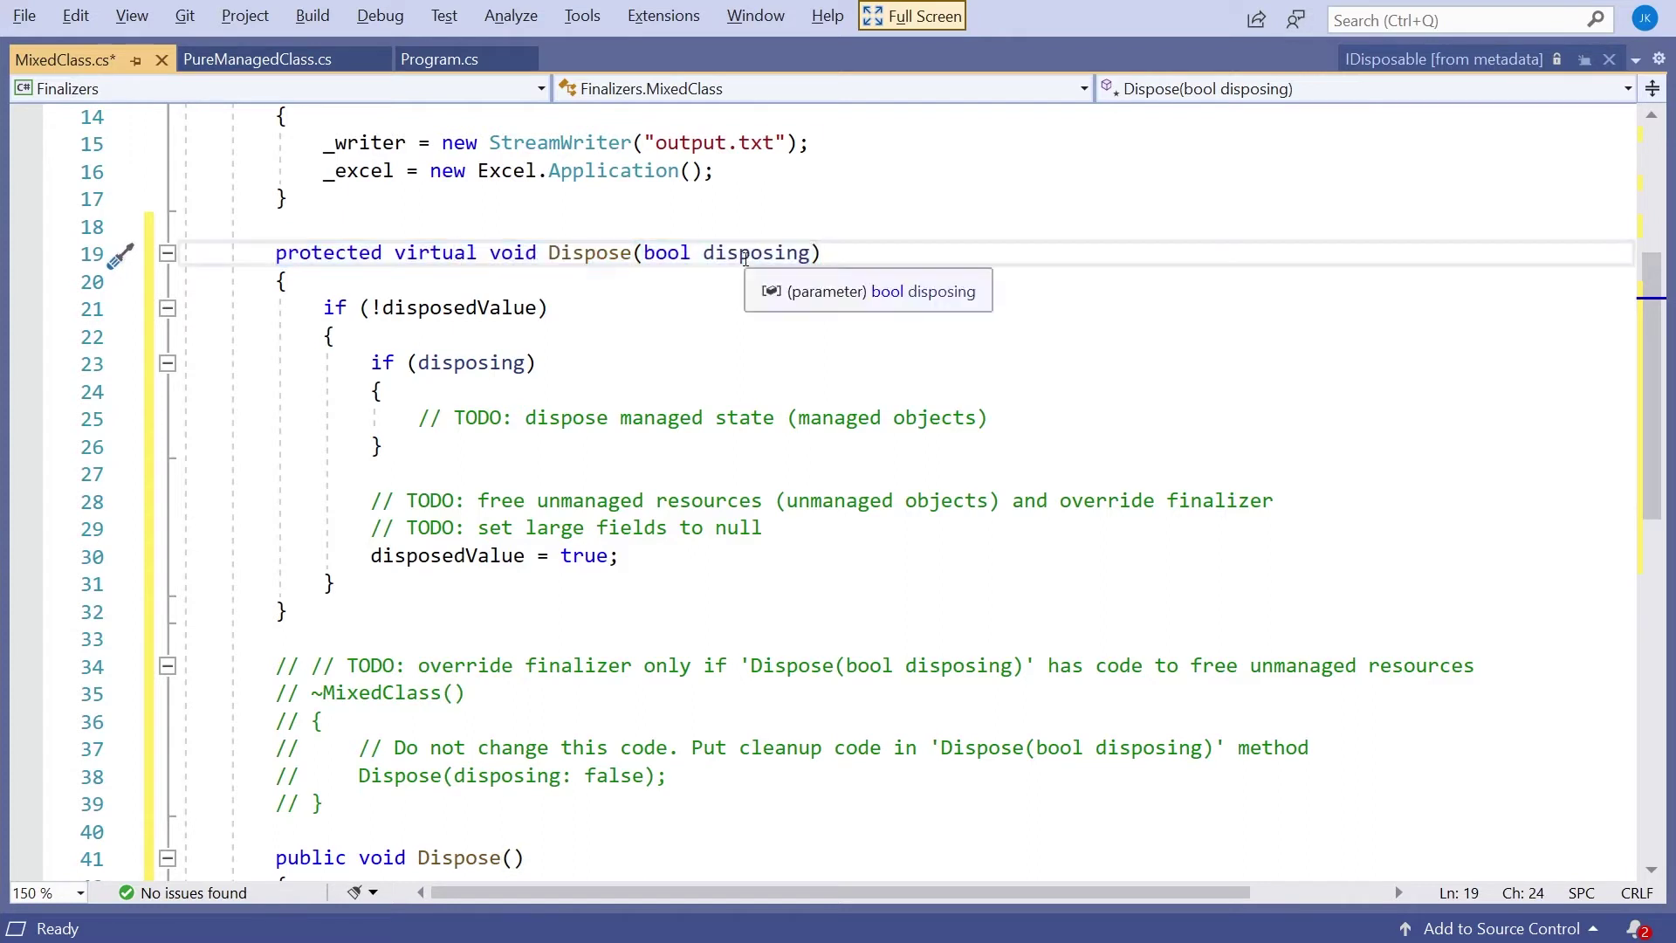
{"action": "left_click", "coordinate": [737, 253]}
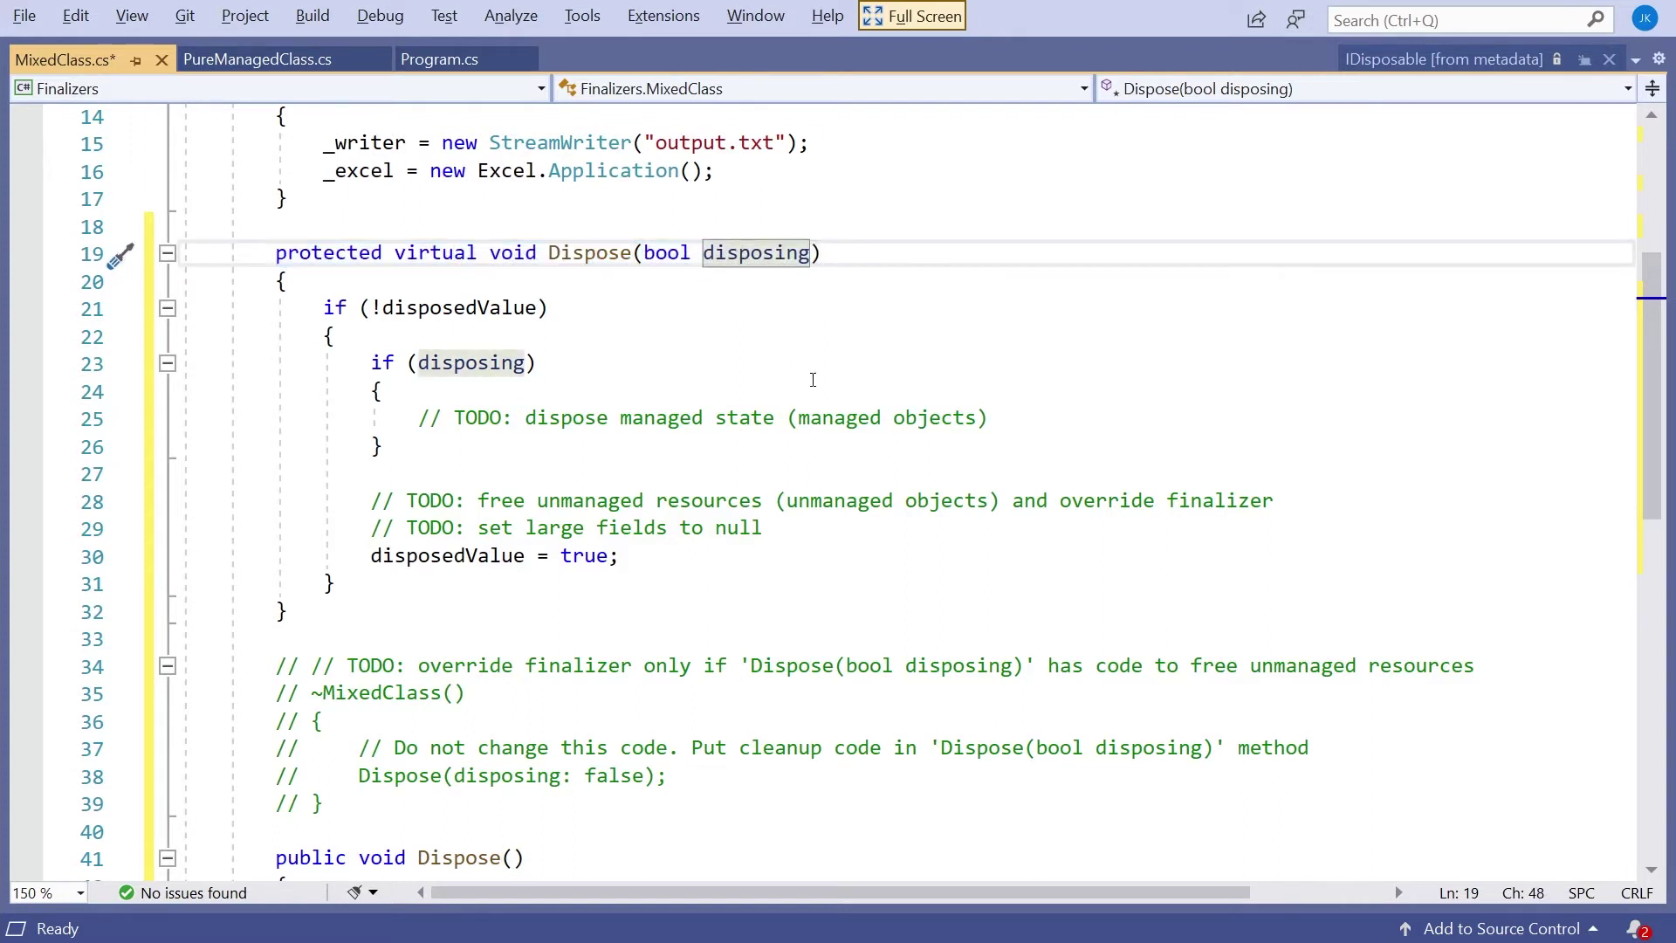
{"action": "double_click", "coordinate": [755, 255]}
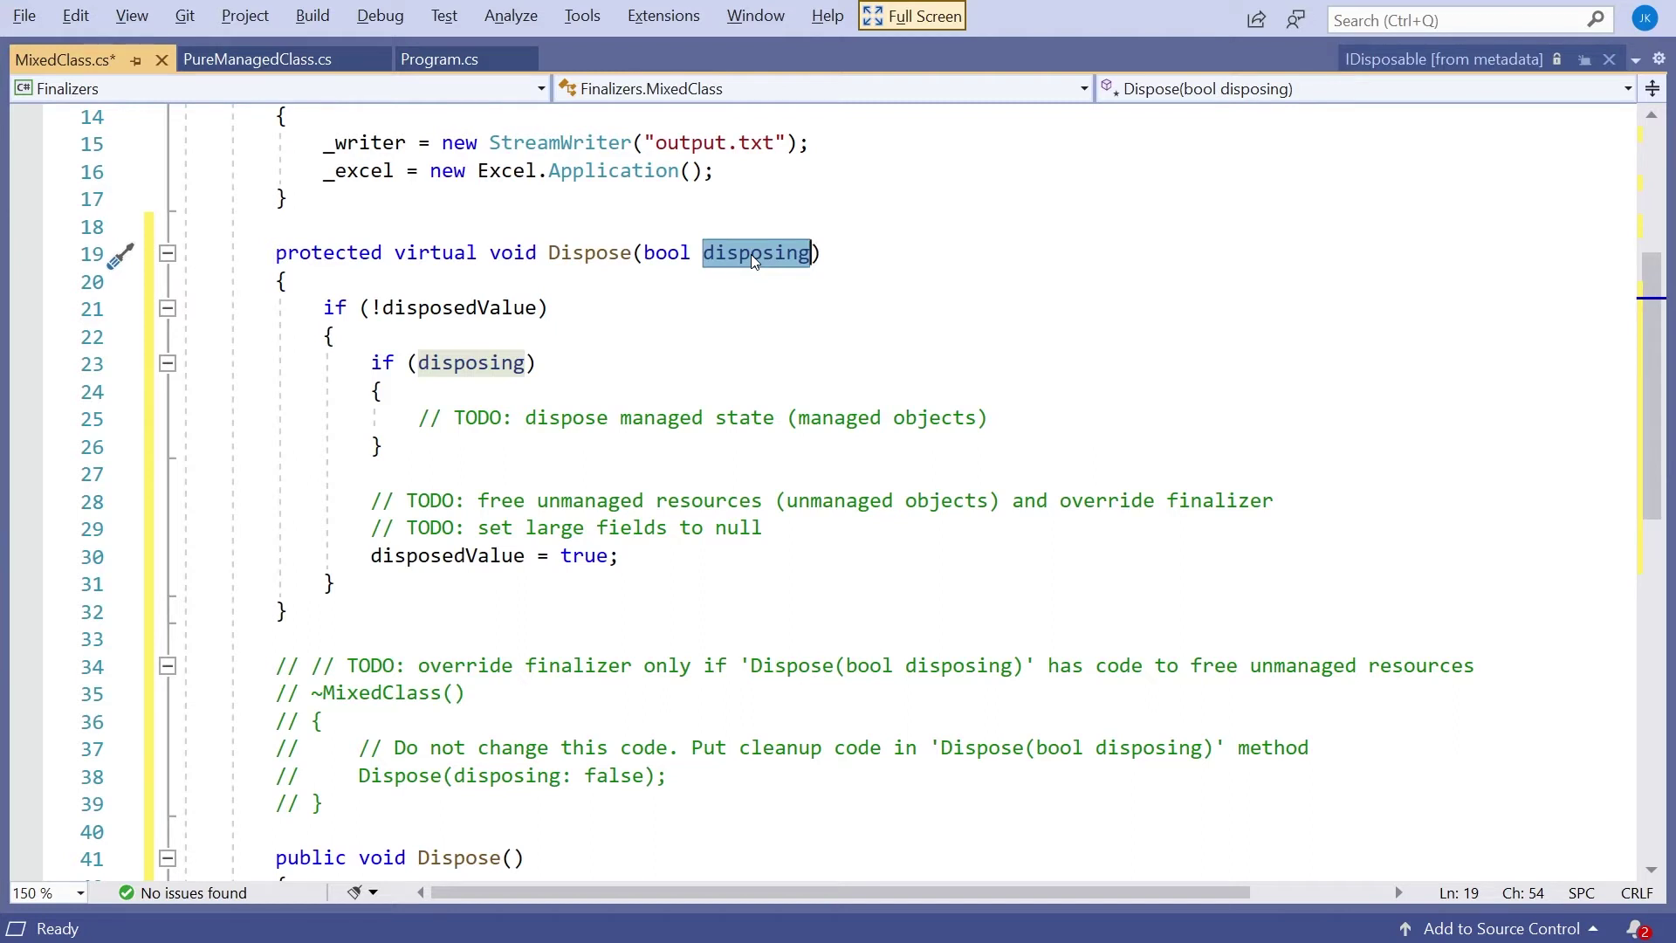
{"action": "scroll", "coordinate": [492, 719], "scroll_direction": "down", "scroll_amount": 2}
{"action": "scroll", "coordinate": [492, 718], "scroll_direction": "down", "scroll_amount": 1}
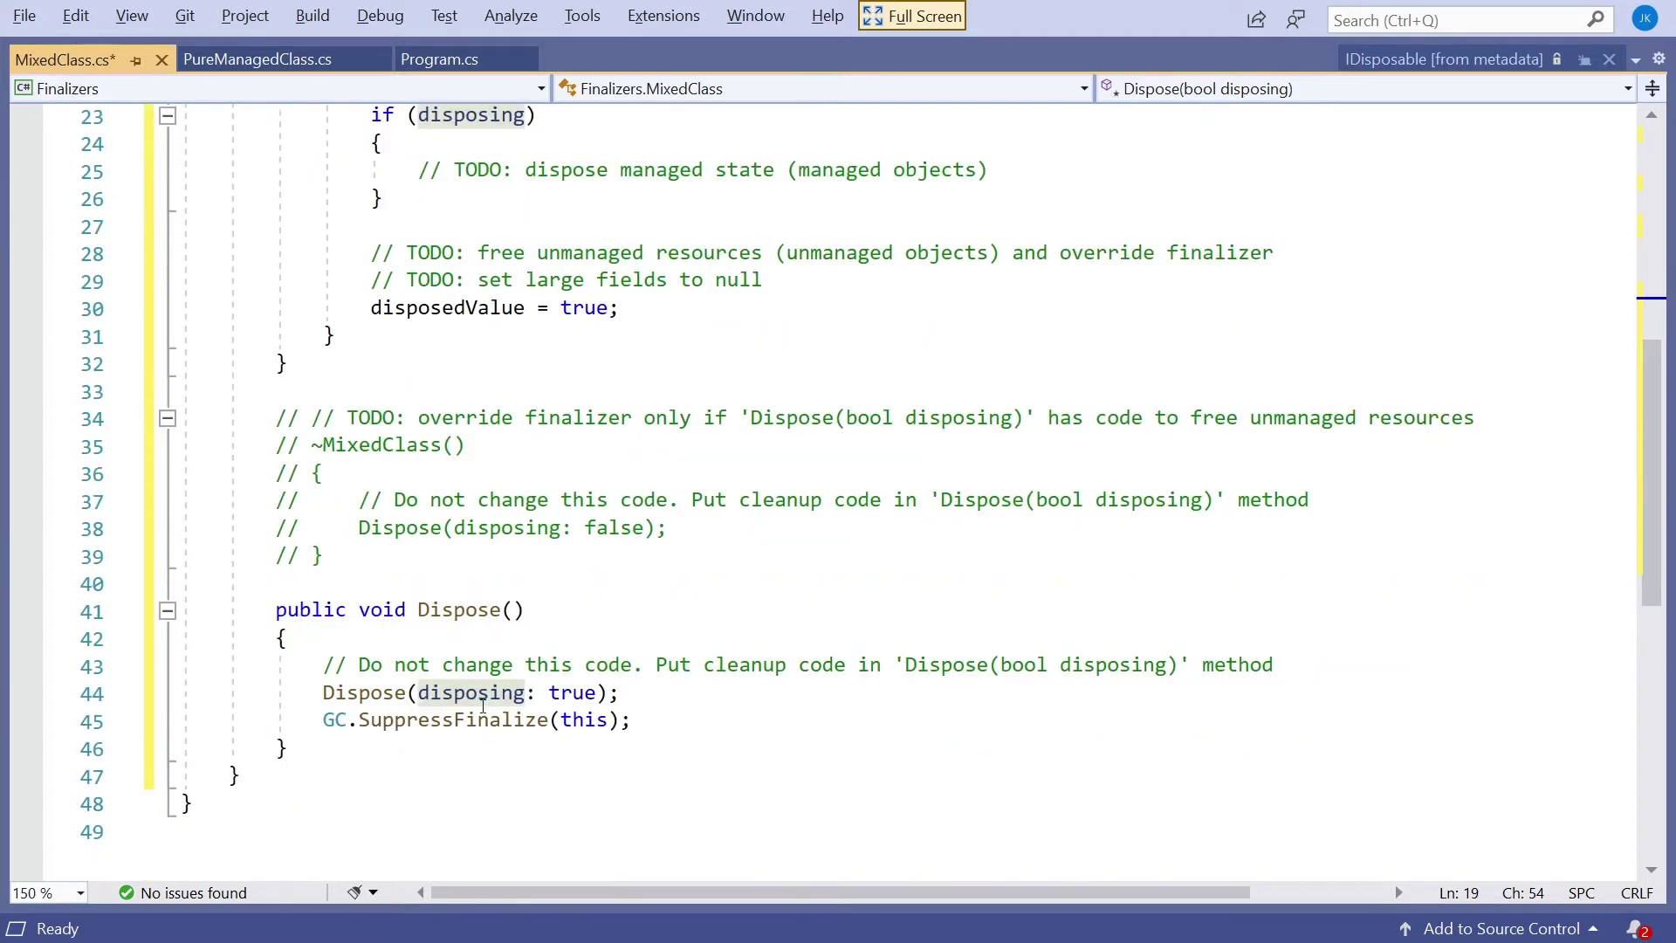
{"action": "left_click", "coordinate": [746, 725]}
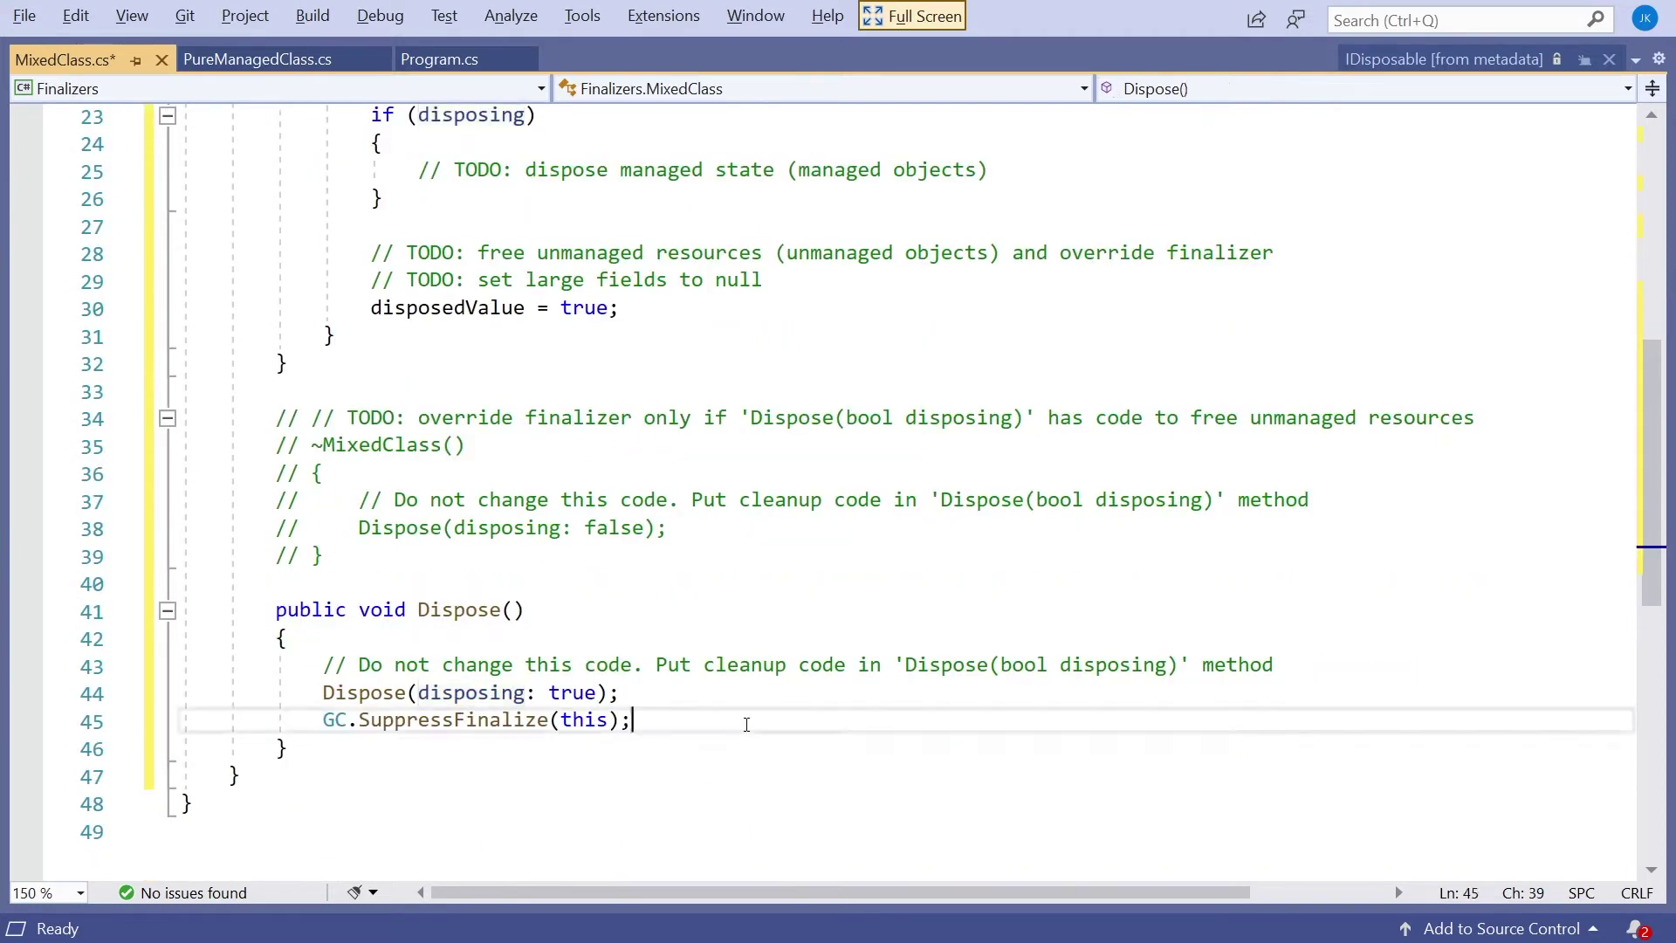
{"action": "left_click", "coordinate": [322, 693]}
{"action": "key", "text": "shift+End"}
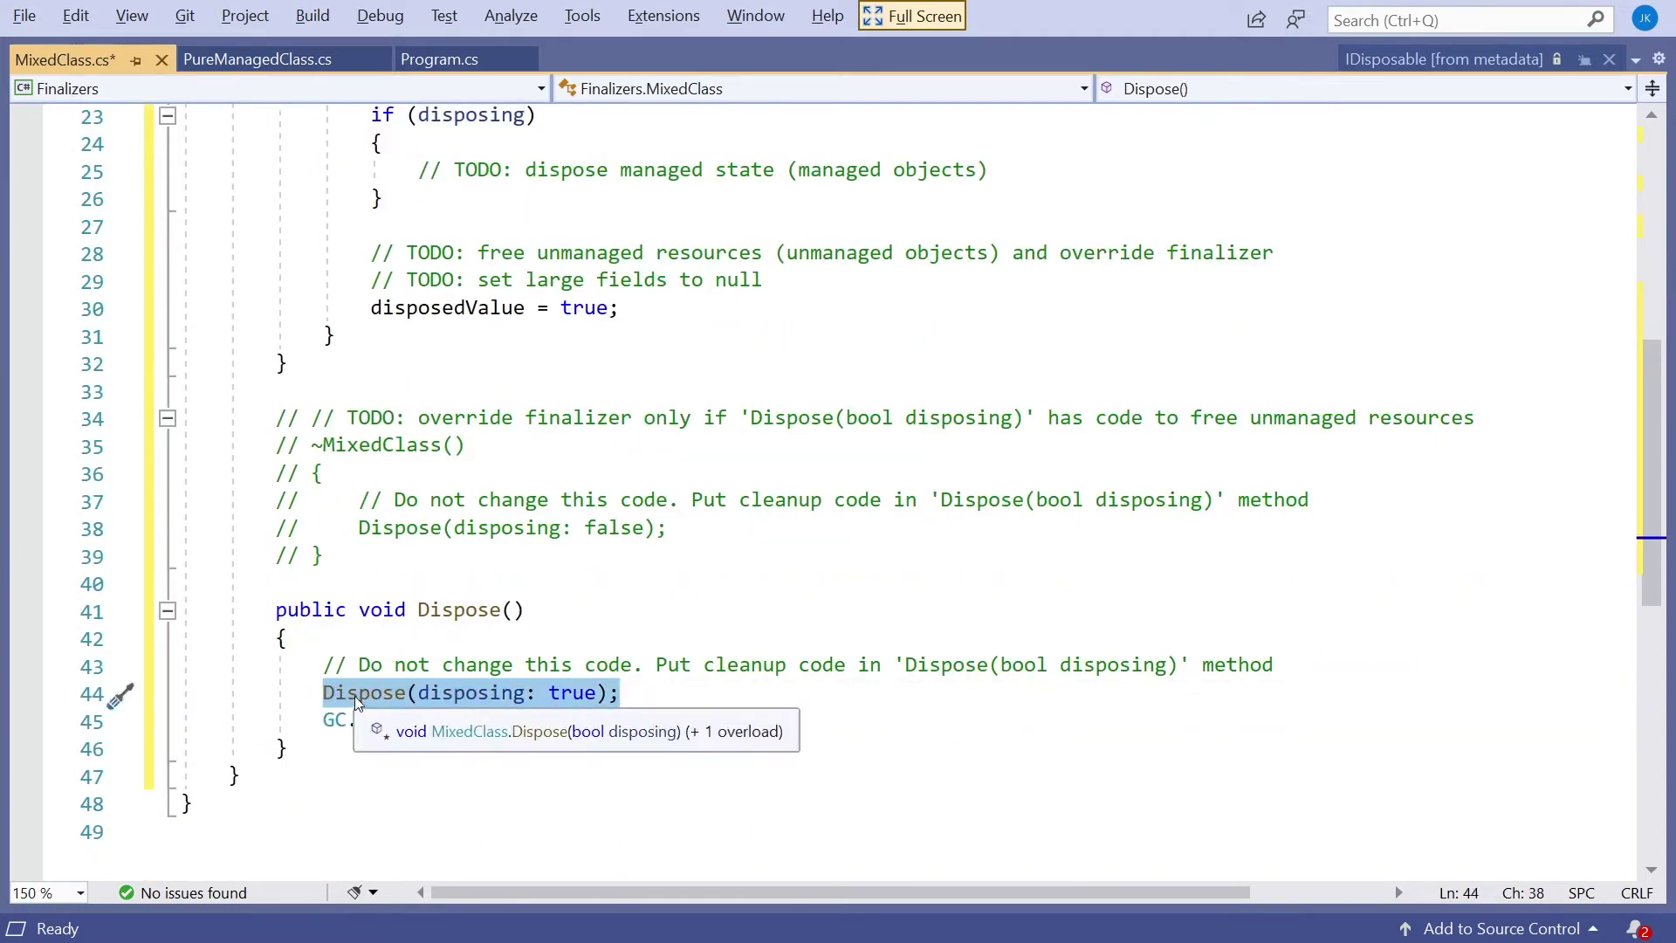
{"action": "double_click", "coordinate": [567, 695]}
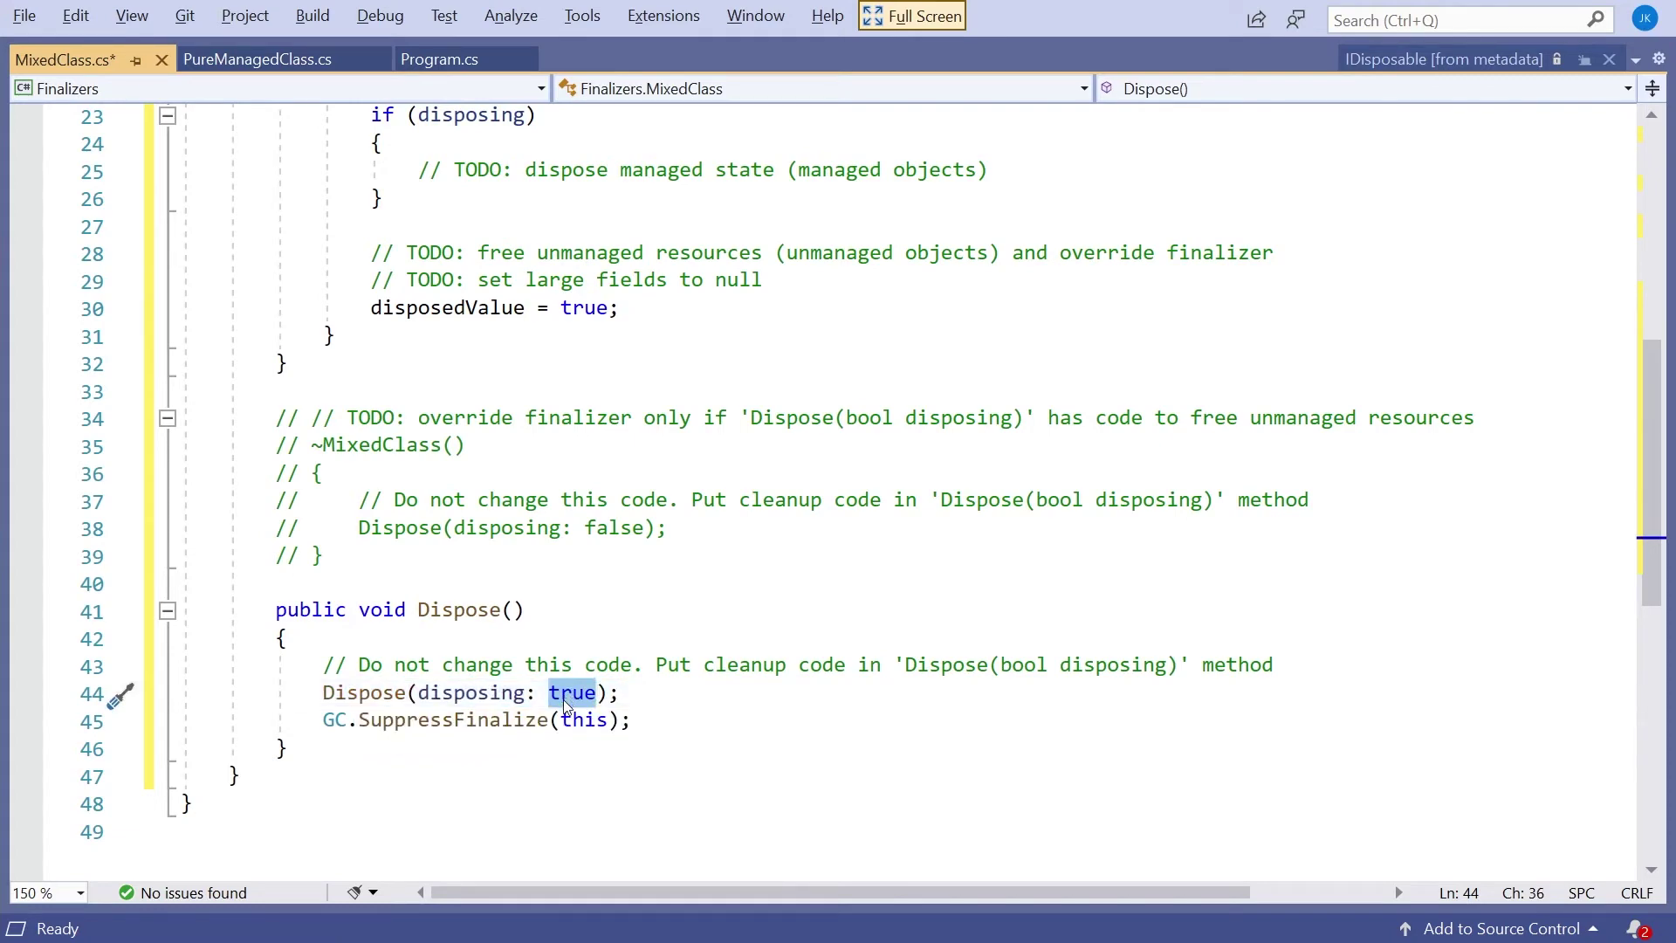
{"action": "left_click_drag", "start_coordinate": [631, 720], "coordinate": [322, 720]}
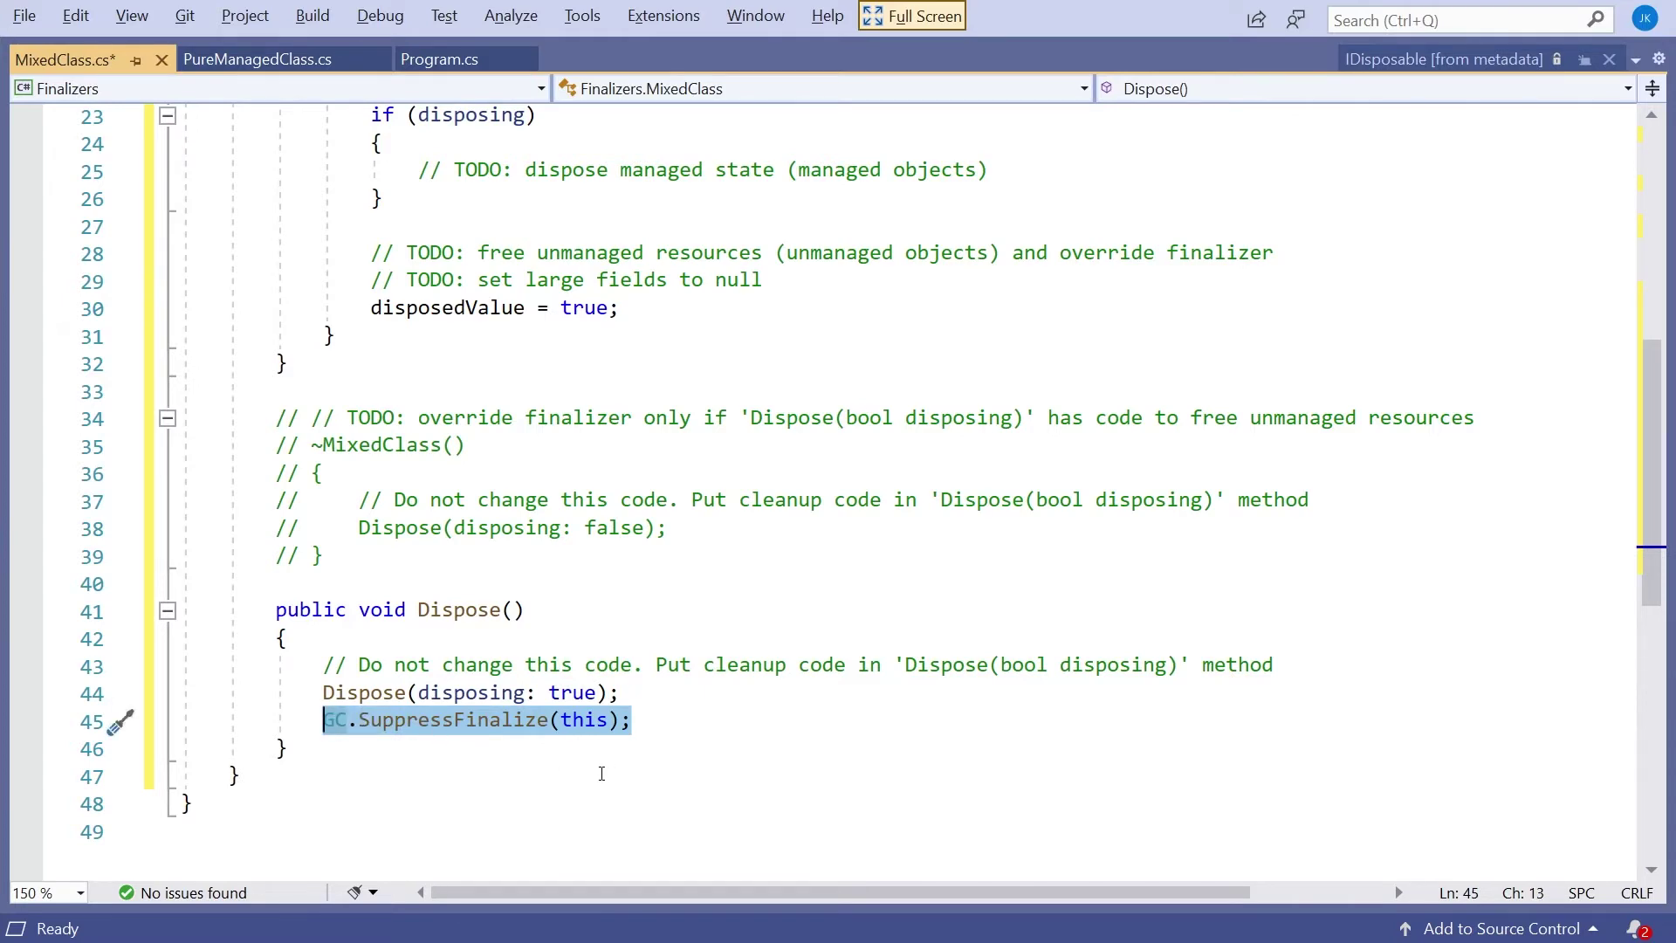
{"action": "scroll", "coordinate": [602, 772], "scroll_direction": "up", "scroll_amount": 3}
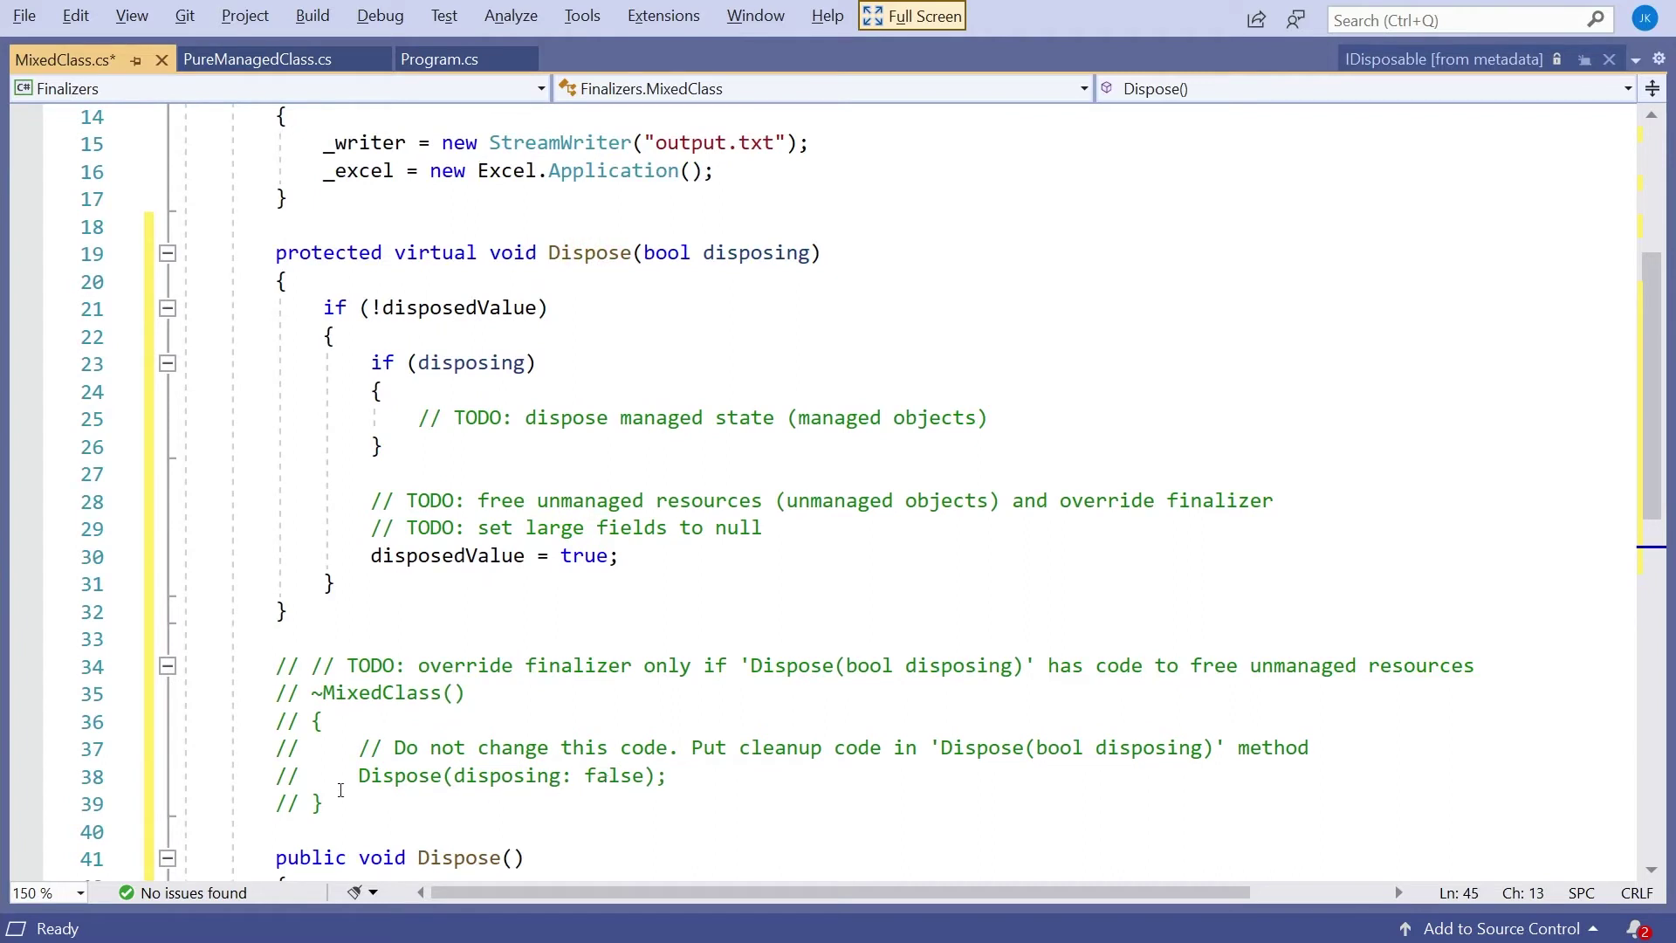
Step: Uncomment the ~MixedClass finalizer so it calls Dispose(disposing: false)
{"action": "left_click_drag", "start_coordinate": [338, 794], "coordinate": [179, 707]}
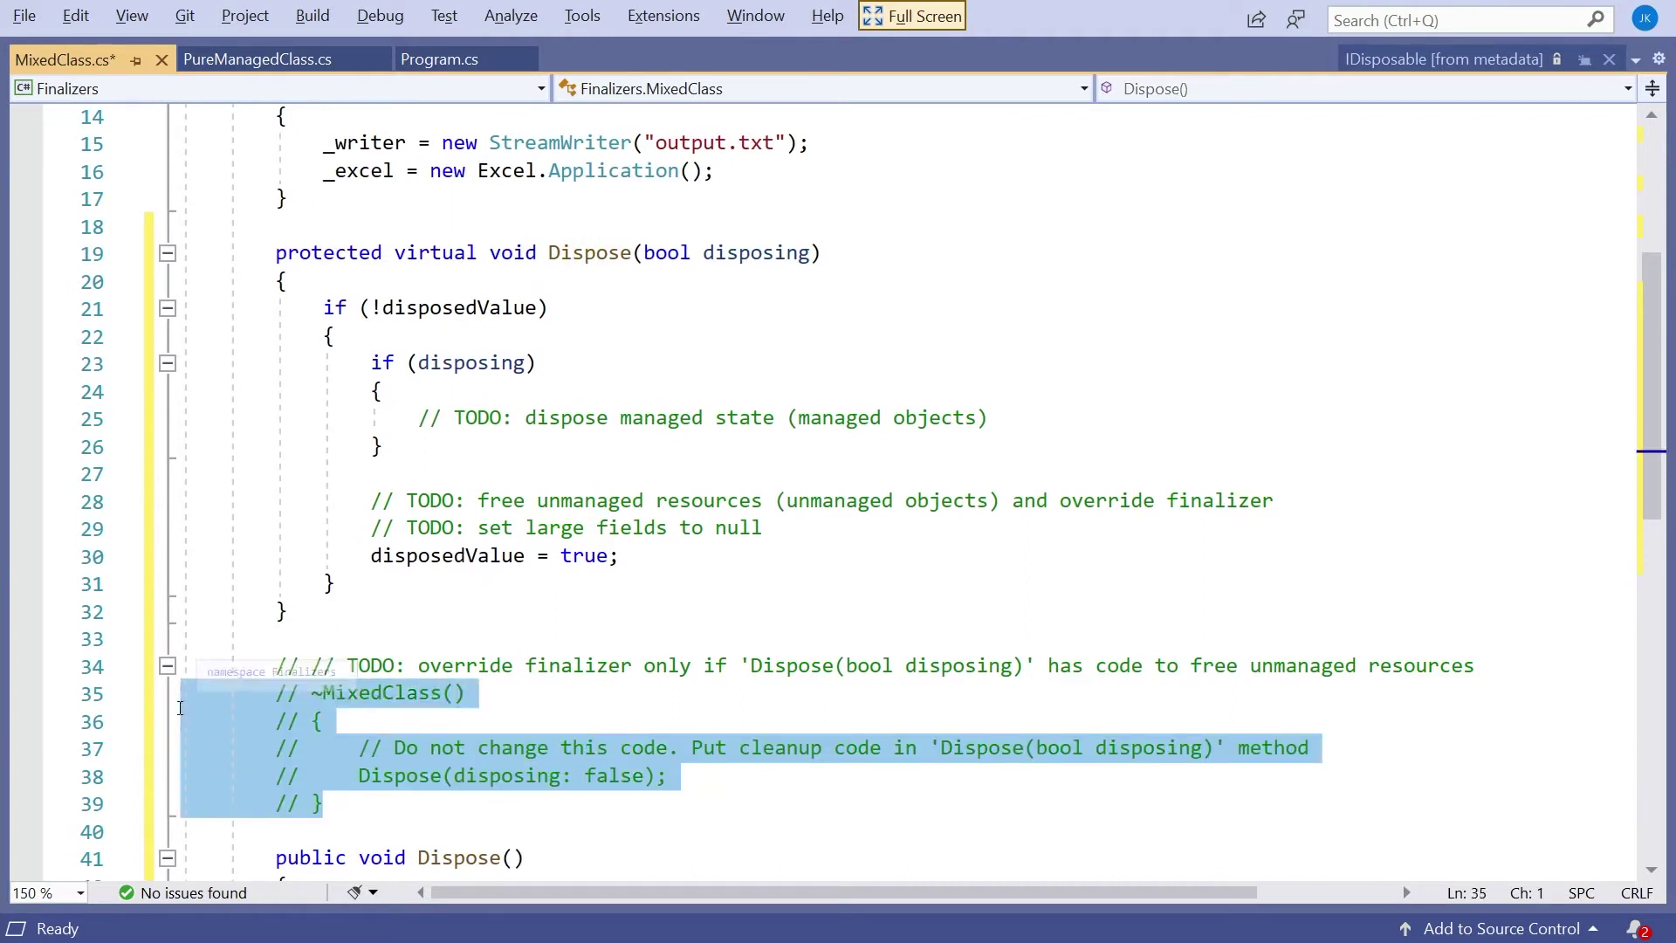
{"action": "key", "text": "ctrl+k"}
{"action": "key", "text": "ctrl+u"}
{"action": "left_click", "coordinate": [734, 648]}
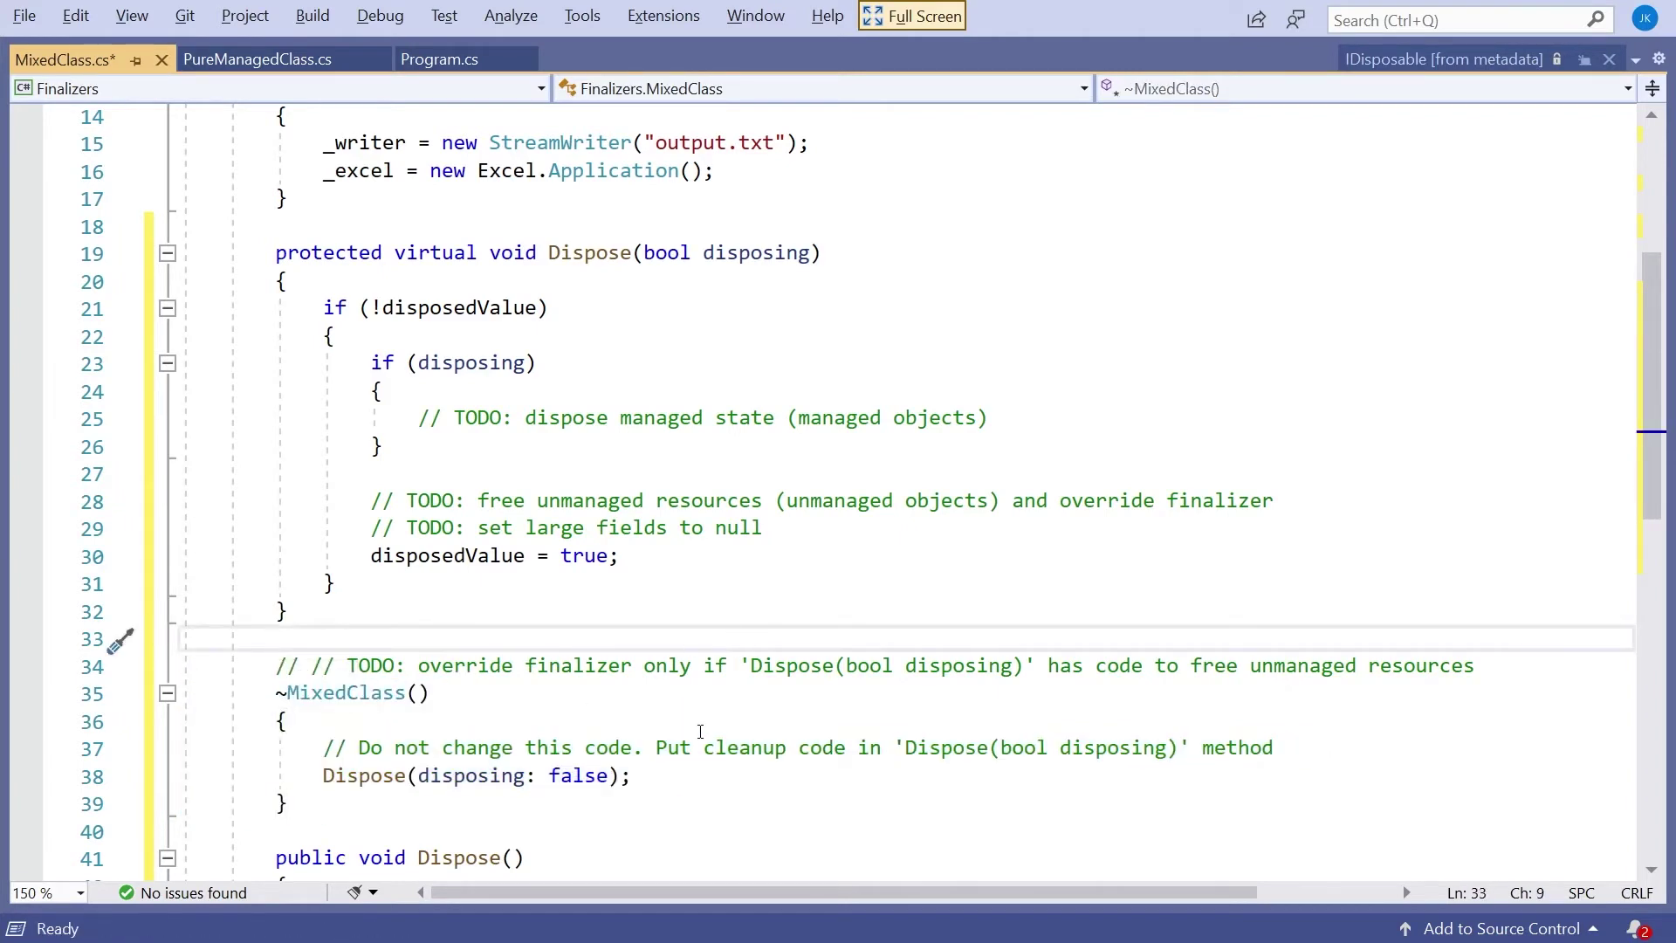
{"action": "scroll", "coordinate": [734, 651], "scroll_direction": "down", "scroll_amount": 1}
{"action": "scroll", "coordinate": [700, 728], "scroll_direction": "down", "scroll_amount": 1}
{"action": "left_click_drag", "start_coordinate": [322, 611], "coordinate": [633, 615]}
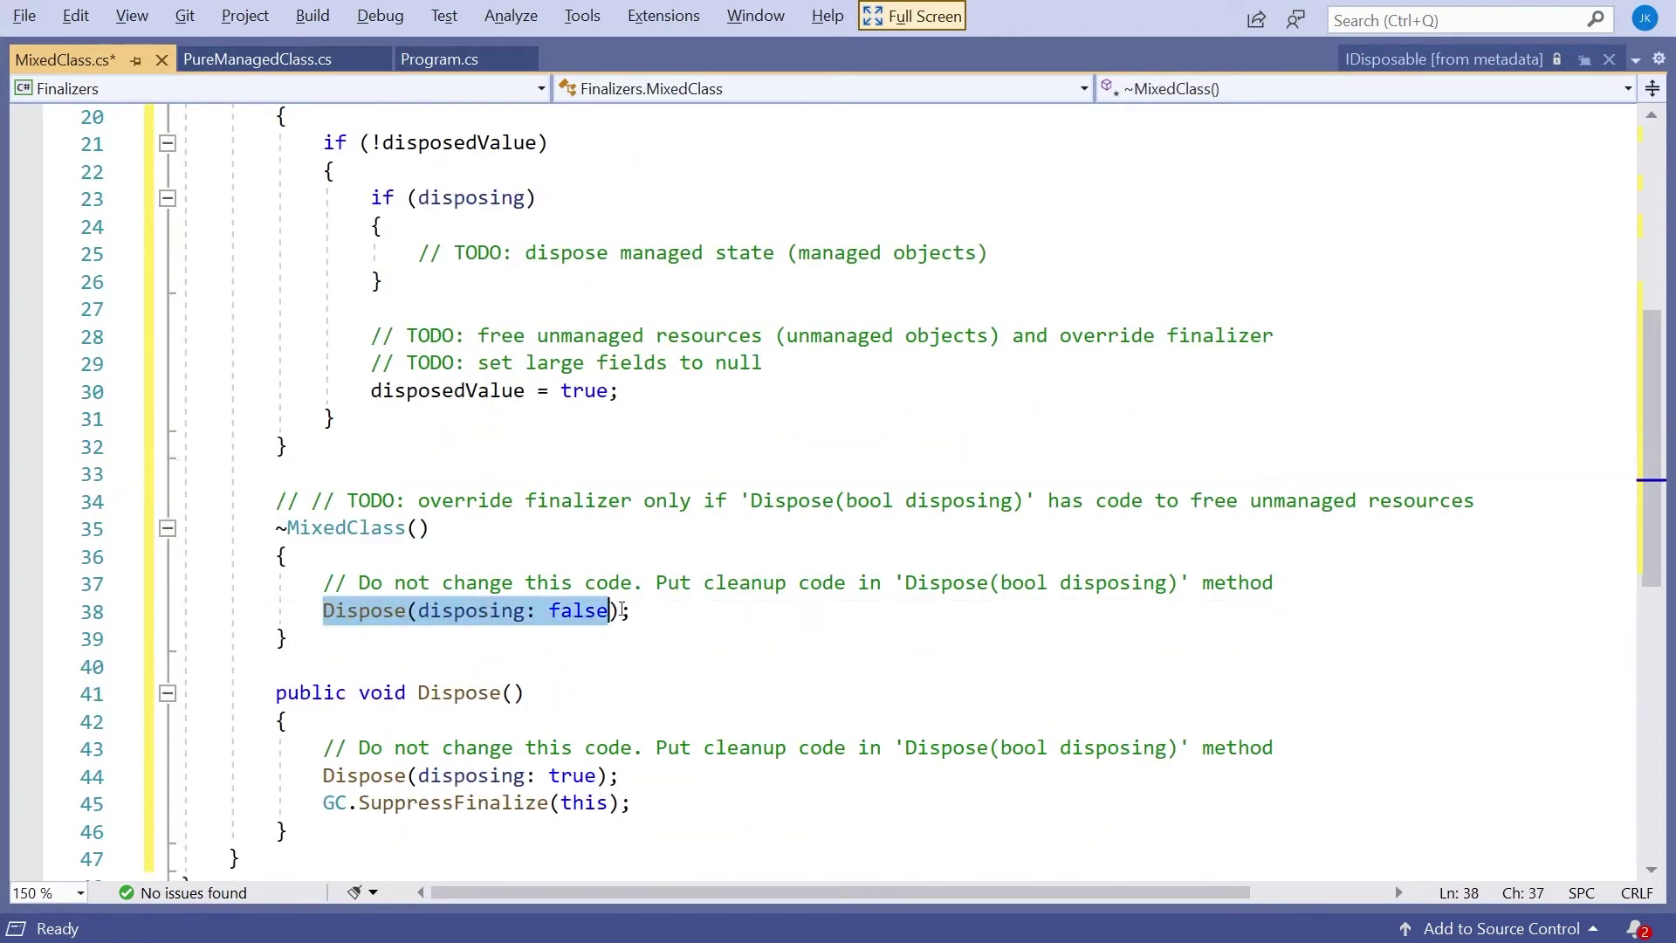
{"action": "left_click", "coordinate": [576, 610]}
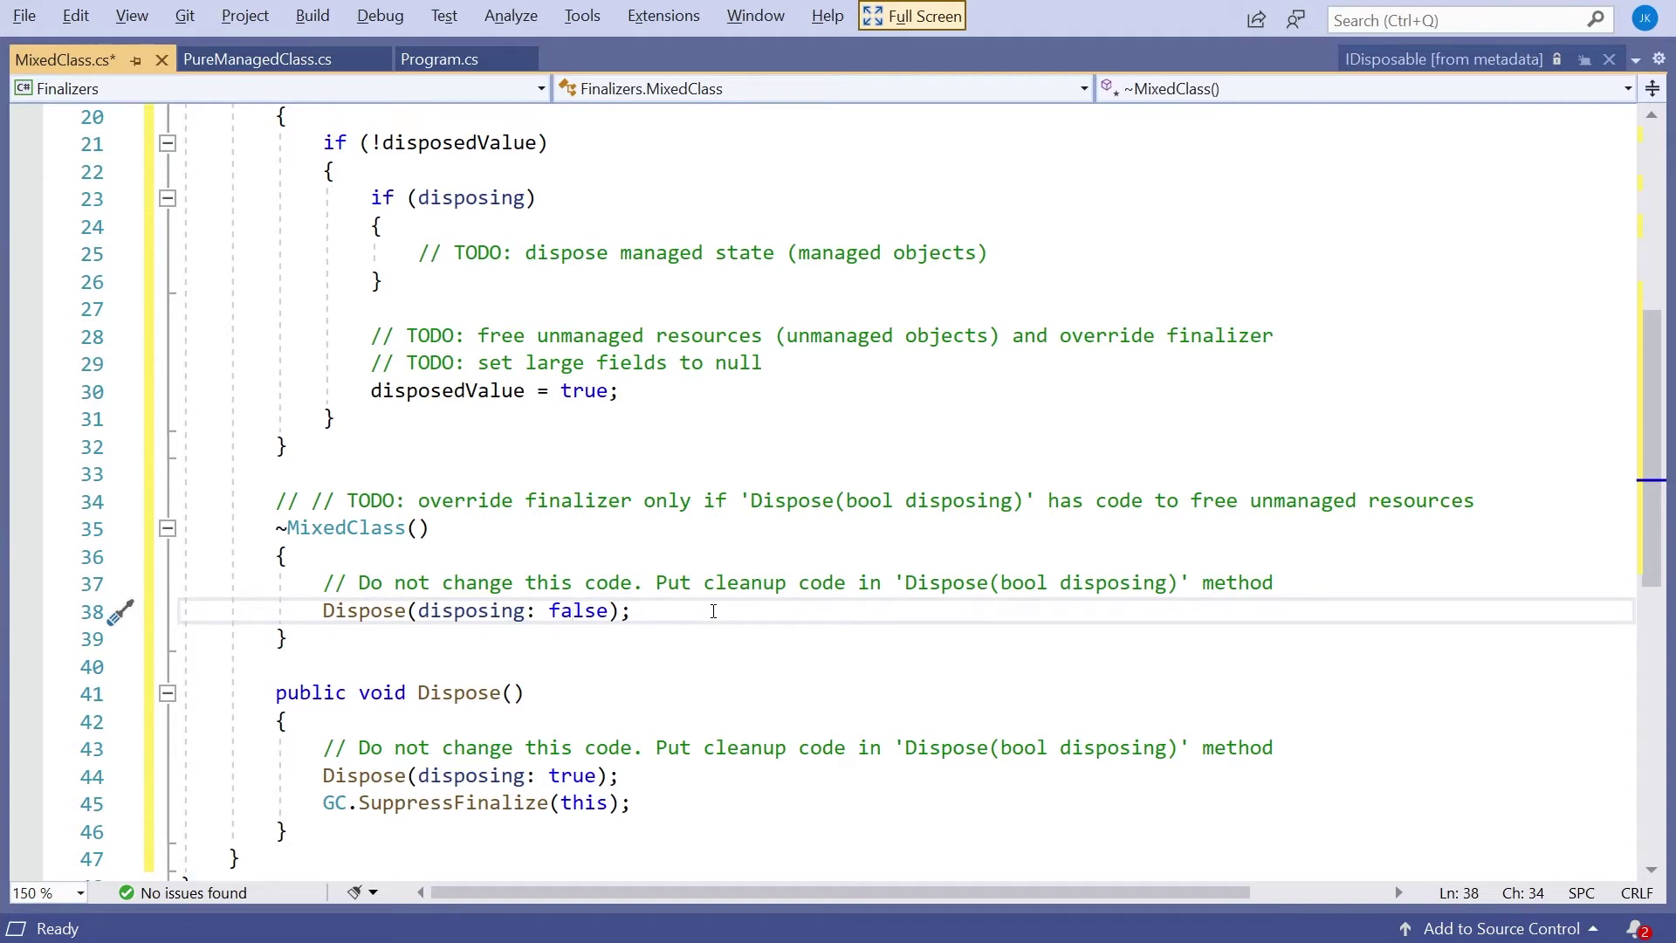
{"action": "scroll", "coordinate": [729, 553], "scroll_direction": "up", "scroll_amount": 1}
{"action": "scroll", "coordinate": [728, 554], "scroll_direction": "up", "scroll_amount": 1}
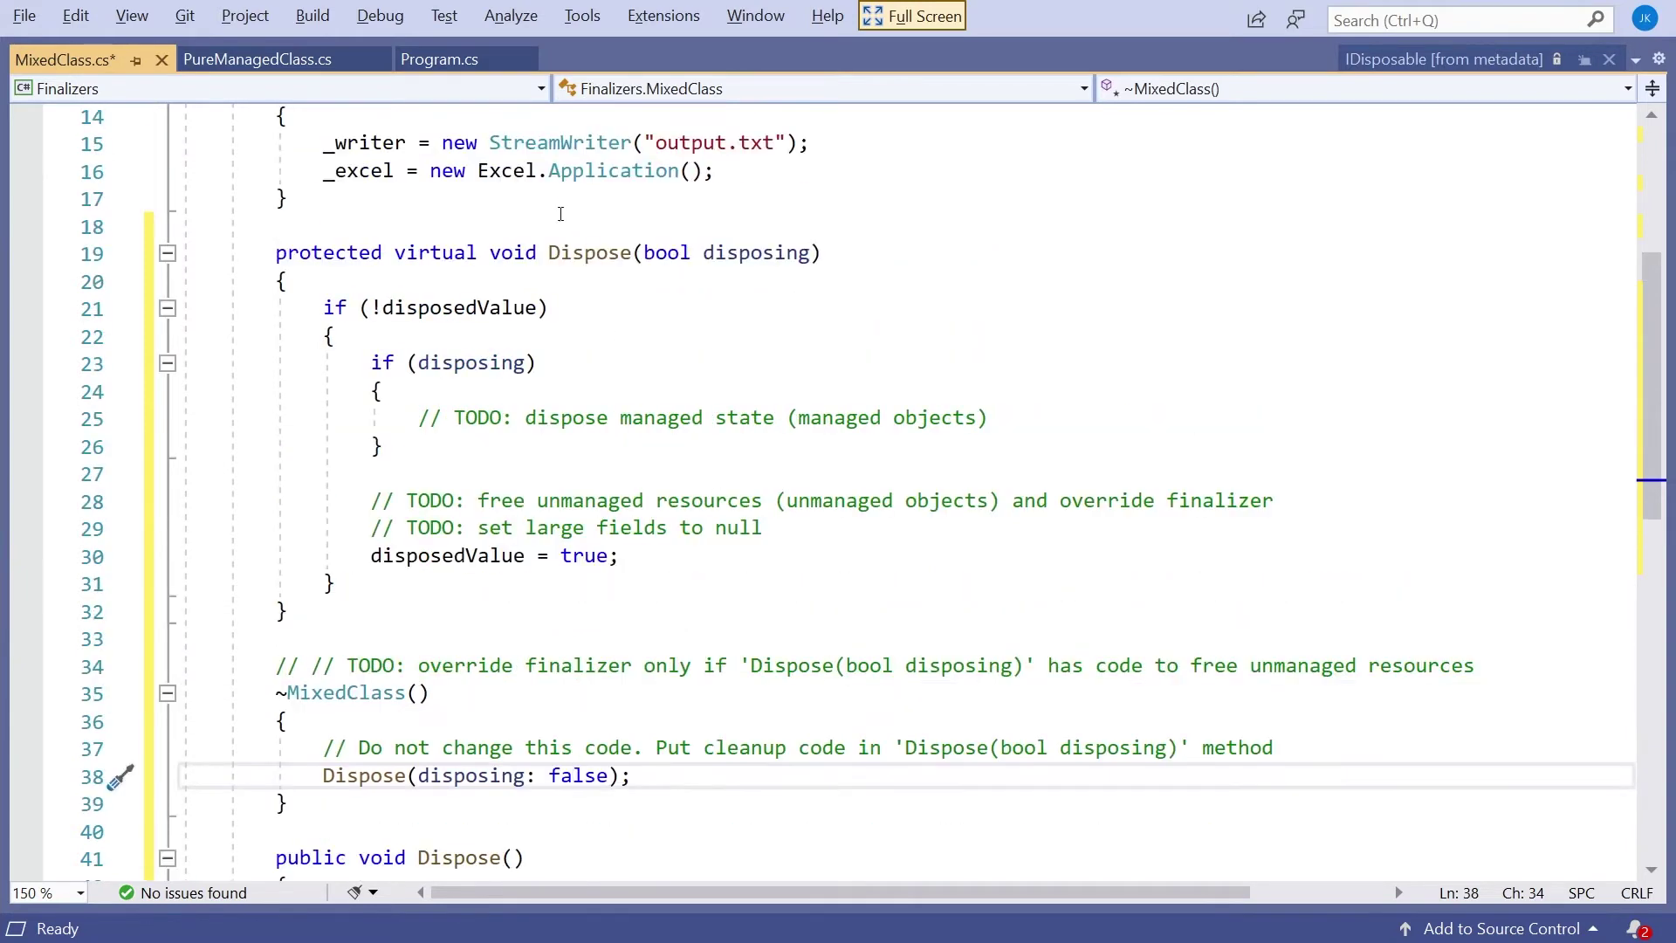
{"action": "scroll", "coordinate": [565, 349], "scroll_direction": "up", "scroll_amount": 1}
Step: Insert a blank line after the _excel field and review the disposedValue uses
{"action": "left_click", "coordinate": [470, 389]}
{"action": "double_click", "coordinate": [470, 389]}
{"action": "scroll", "coordinate": [470, 390], "scroll_direction": "up", "scroll_amount": 3}
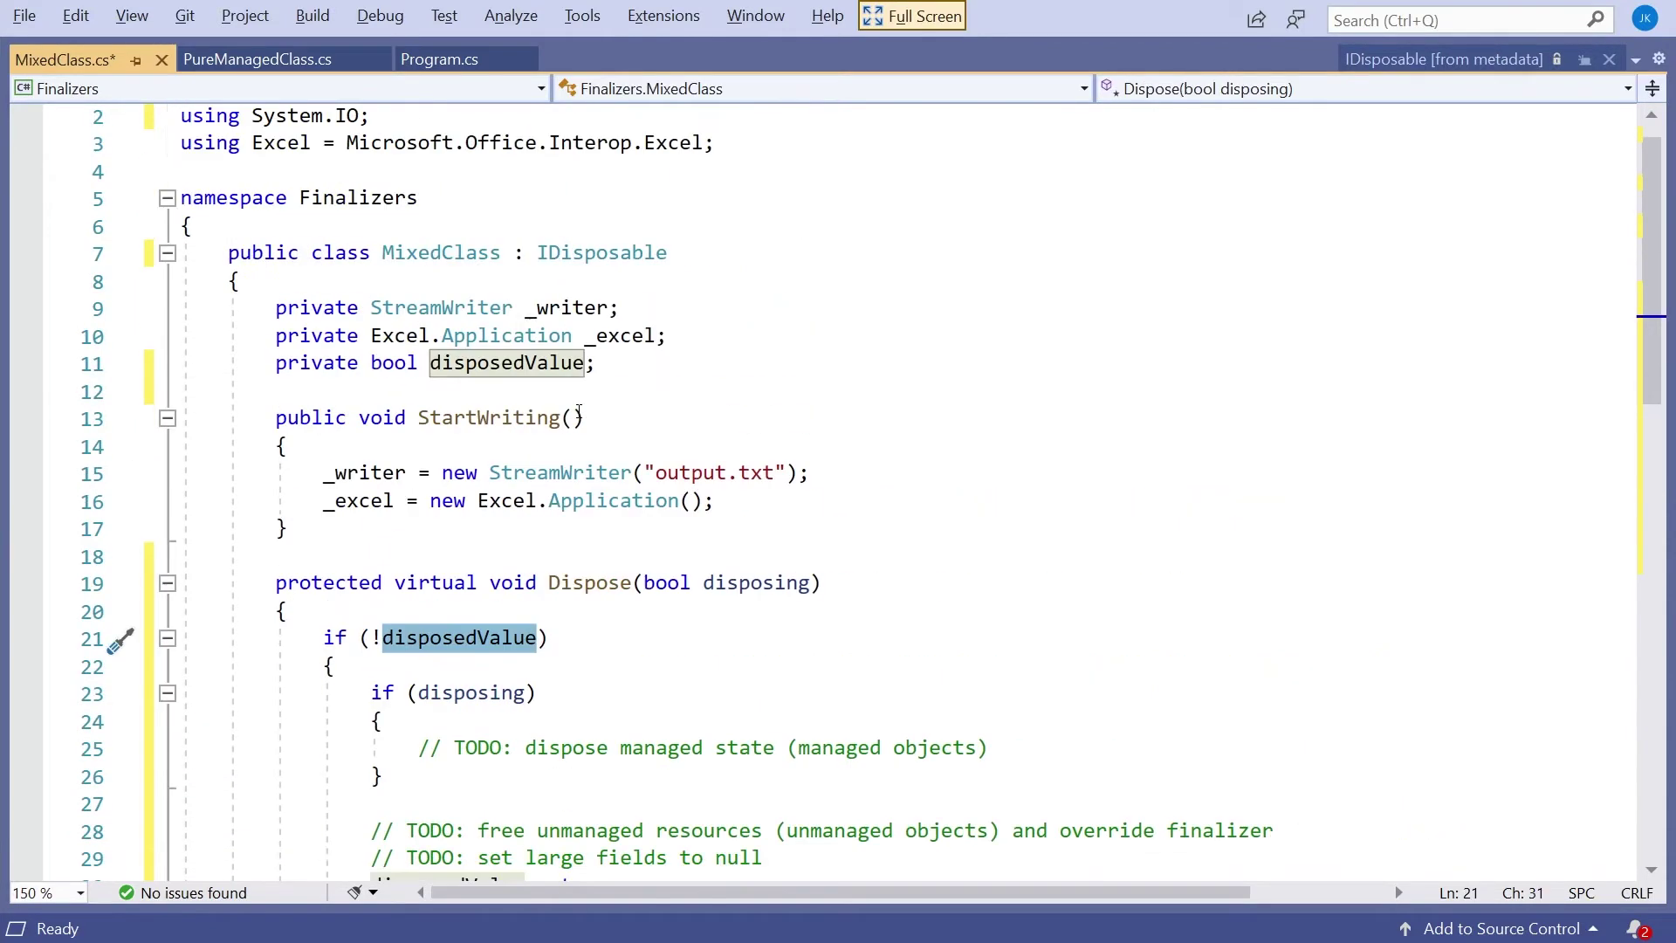
{"action": "left_click", "coordinate": [692, 337]}
{"action": "key", "text": "Return"}
{"action": "scroll", "coordinate": [735, 643], "scroll_direction": "down", "scroll_amount": 4}
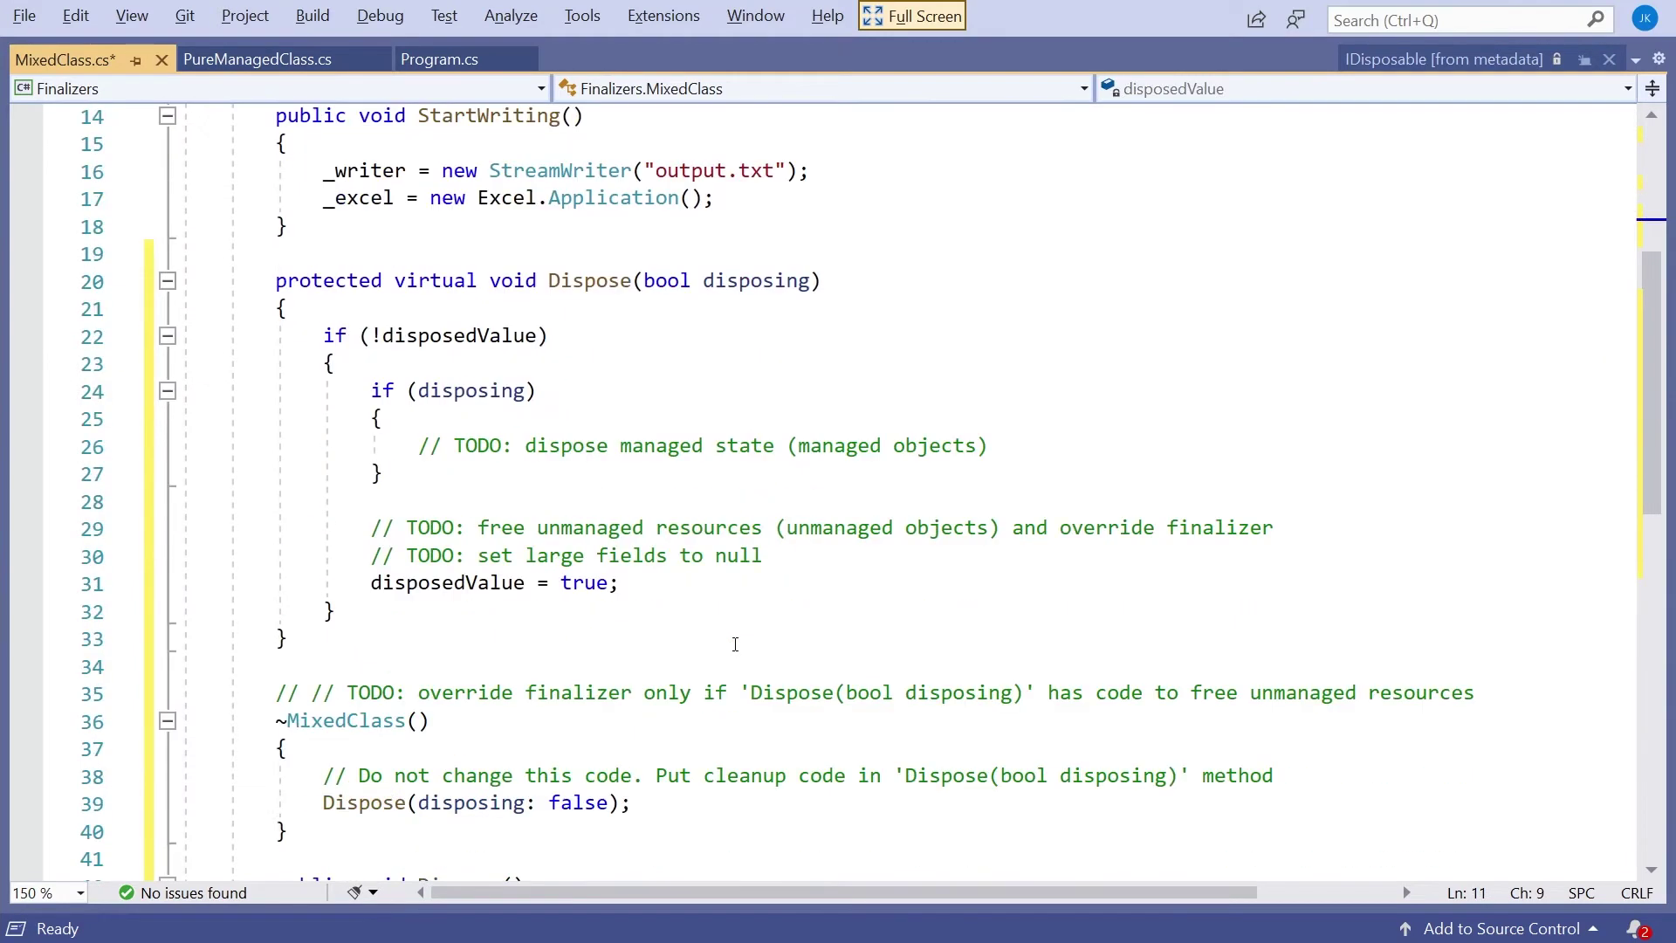
{"action": "left_click_drag", "start_coordinate": [367, 335], "coordinate": [538, 336]}
{"action": "left_click_drag", "start_coordinate": [620, 582], "coordinate": [373, 582]}
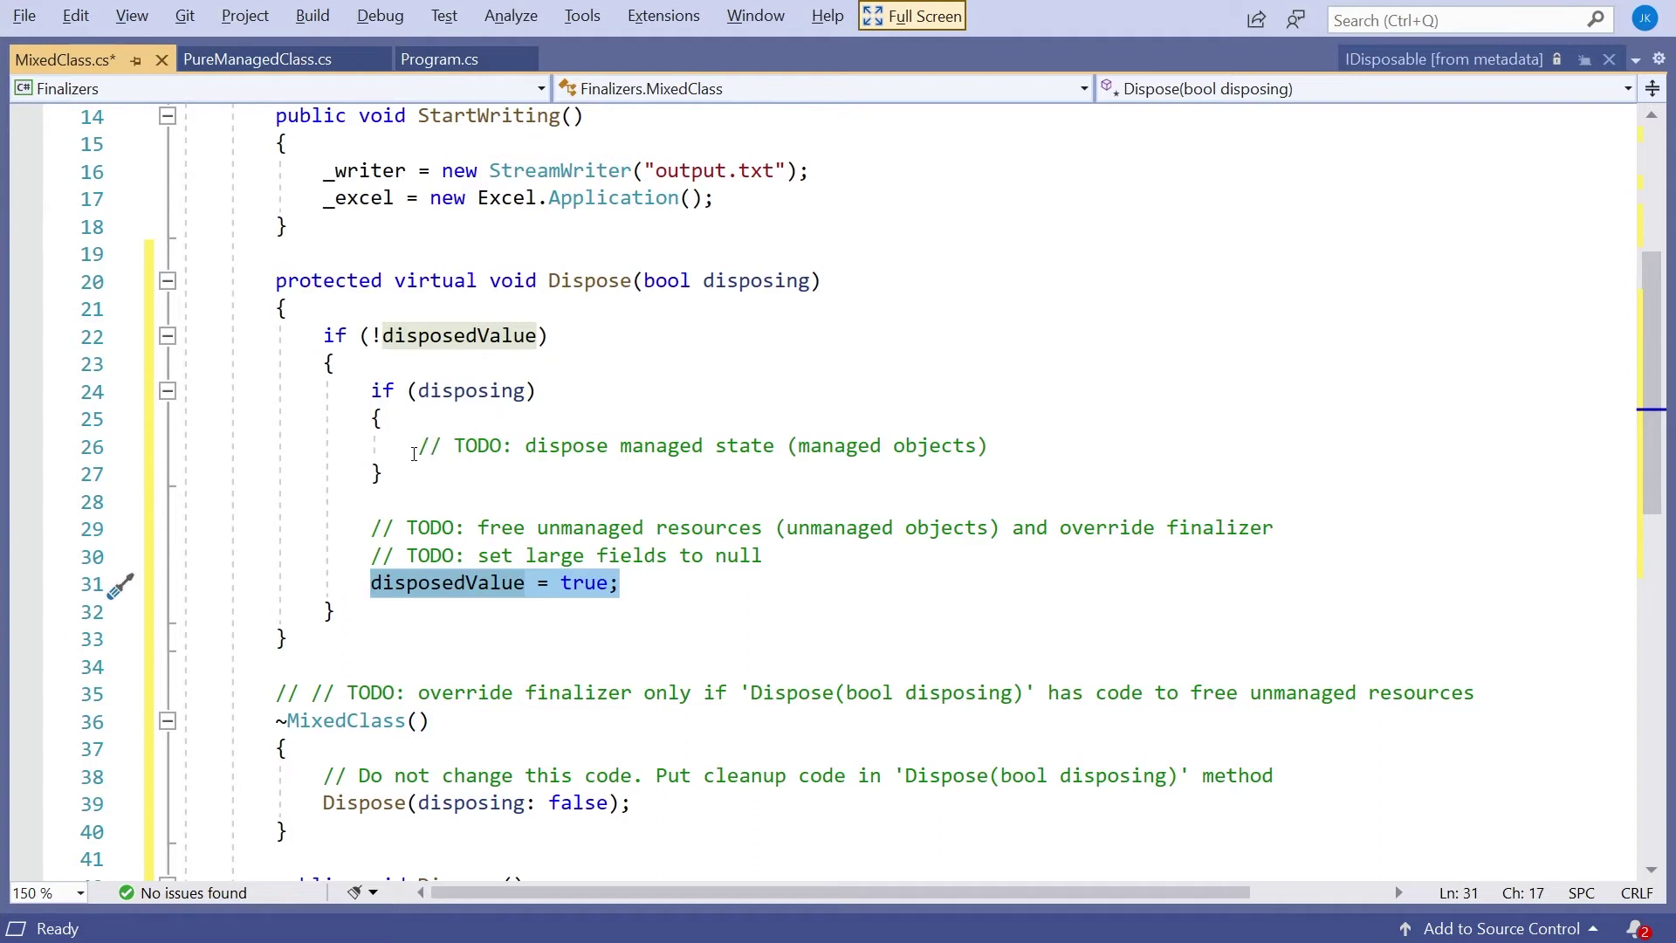
Step: Replace the managed-state TODO comment with _writer?.Dispose(), checking PureManagedClass for reference
{"action": "left_click_drag", "start_coordinate": [417, 448], "coordinate": [1086, 459]}
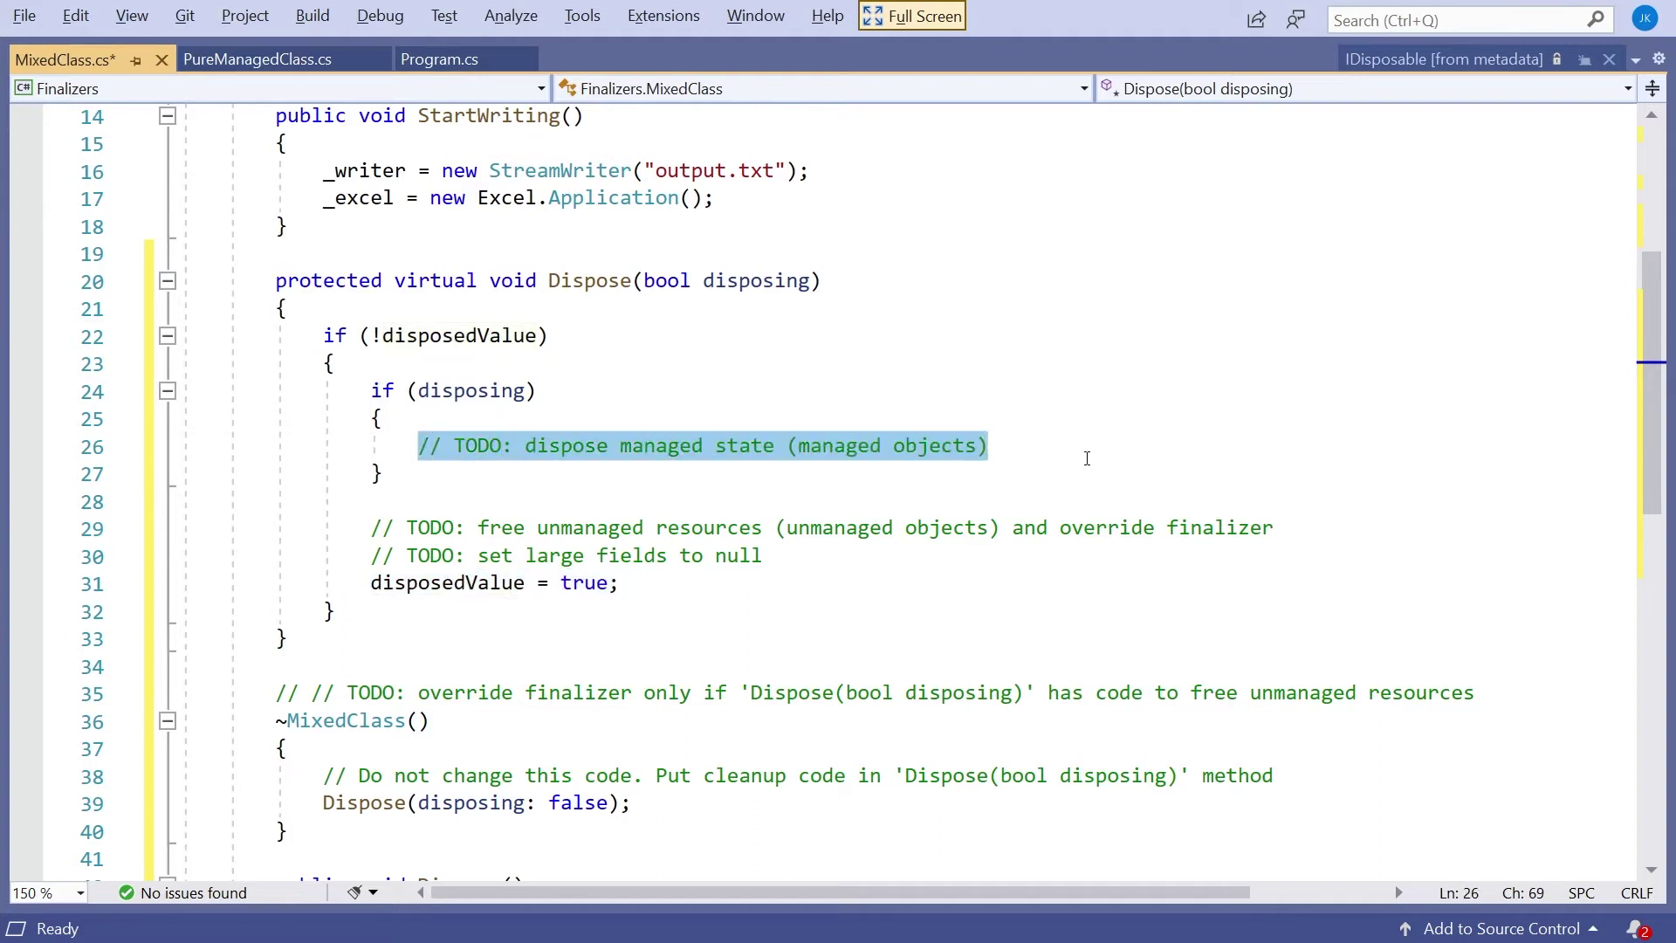
{"action": "type", "text": "_w"}
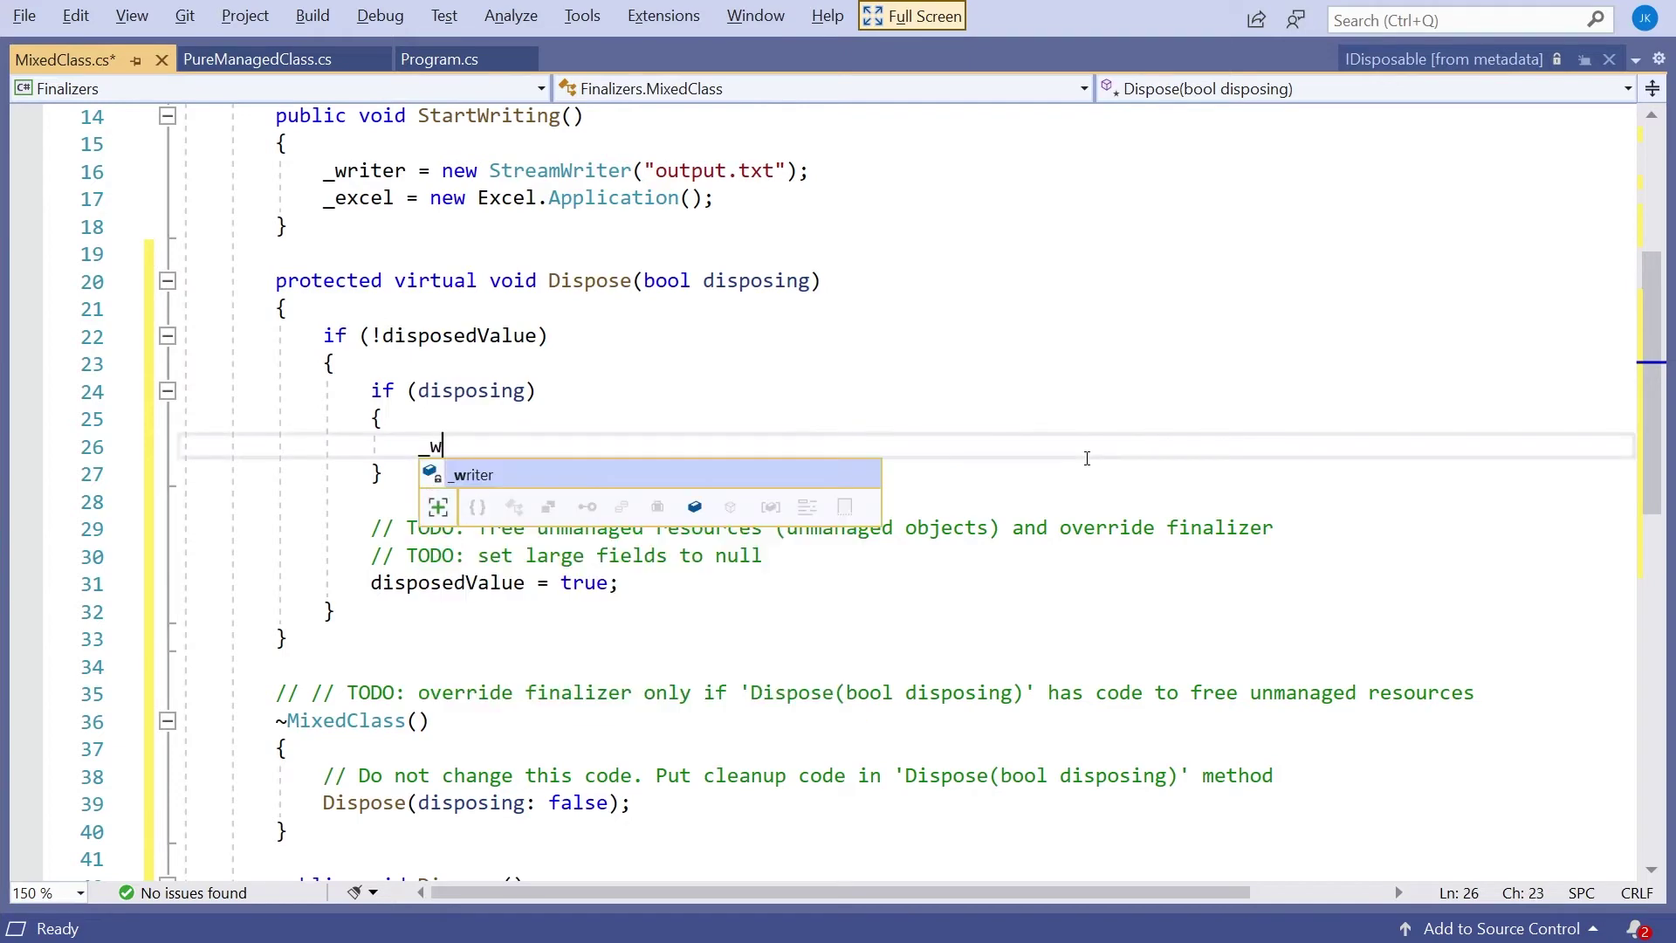
{"action": "key", "text": "Tab"}
{"action": "type", "text": "?."}
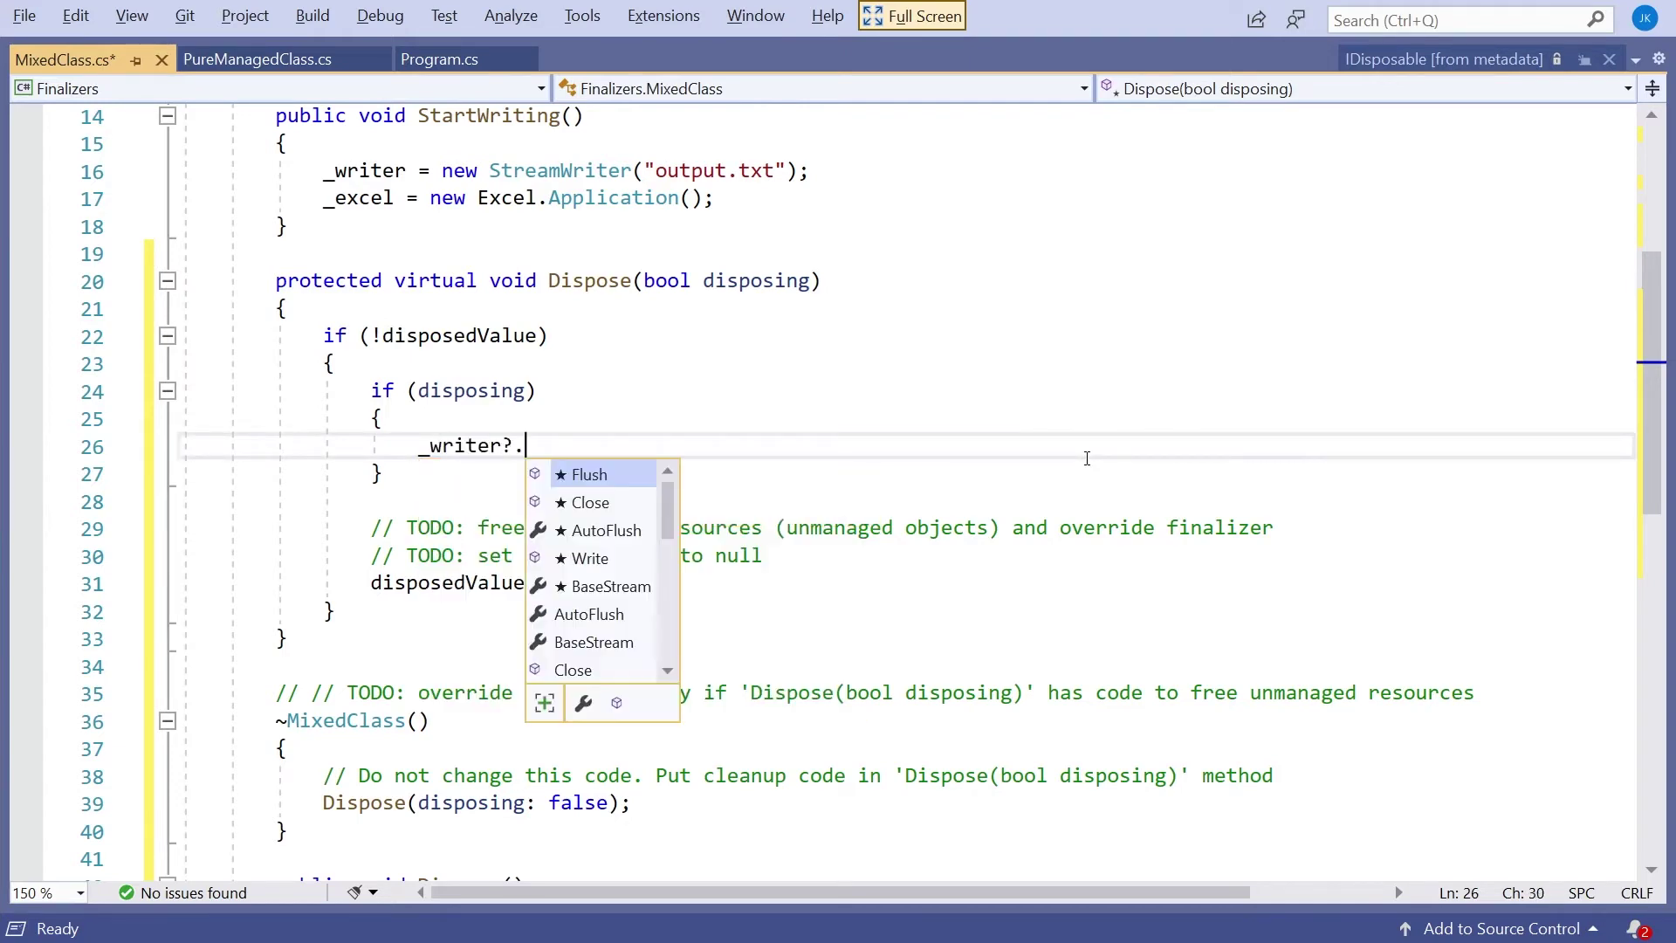
{"action": "type", "text": "Dis"}
{"action": "key", "text": "Tab"}
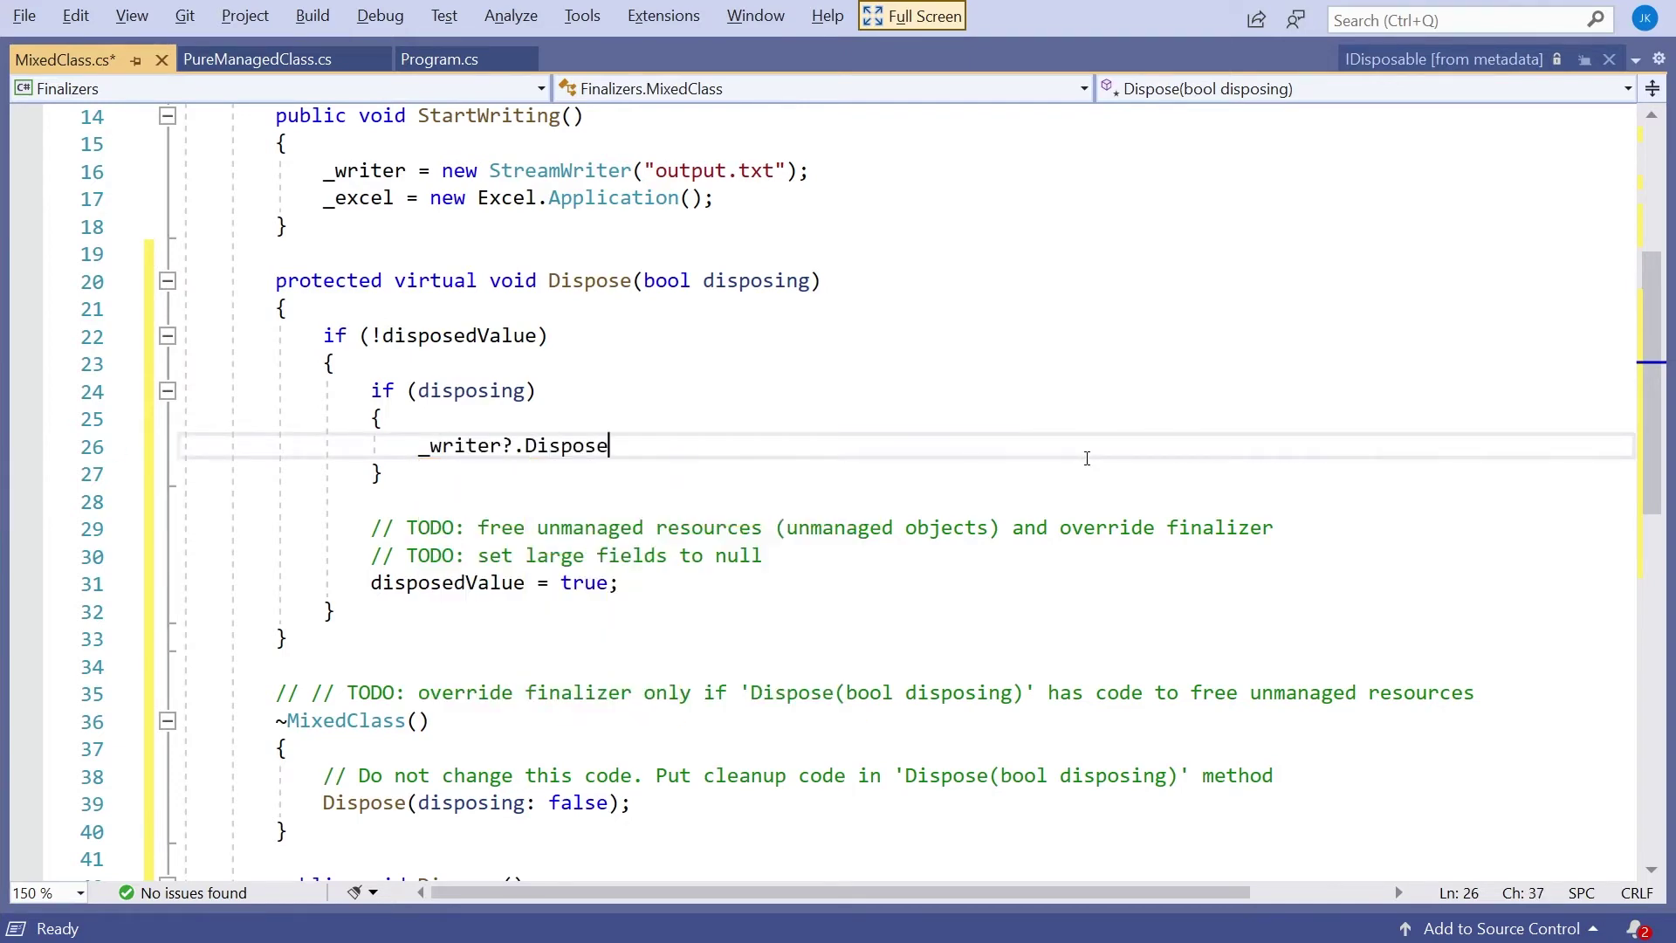
{"action": "type", "text": "();"}
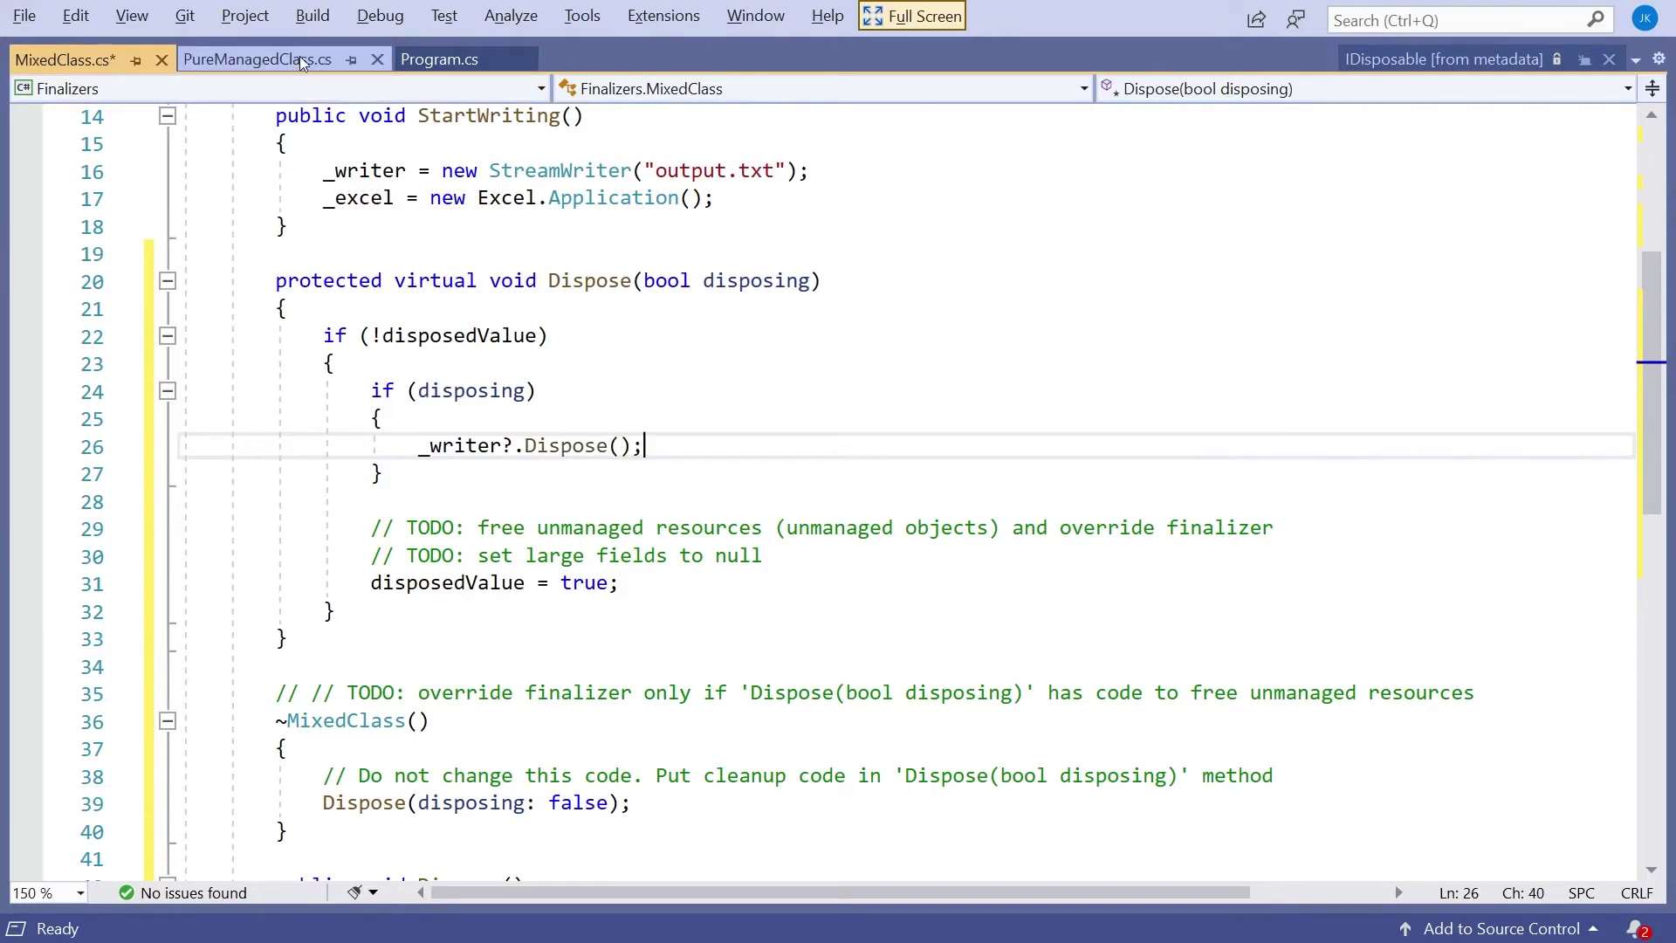
{"action": "left_click", "coordinate": [300, 61]}
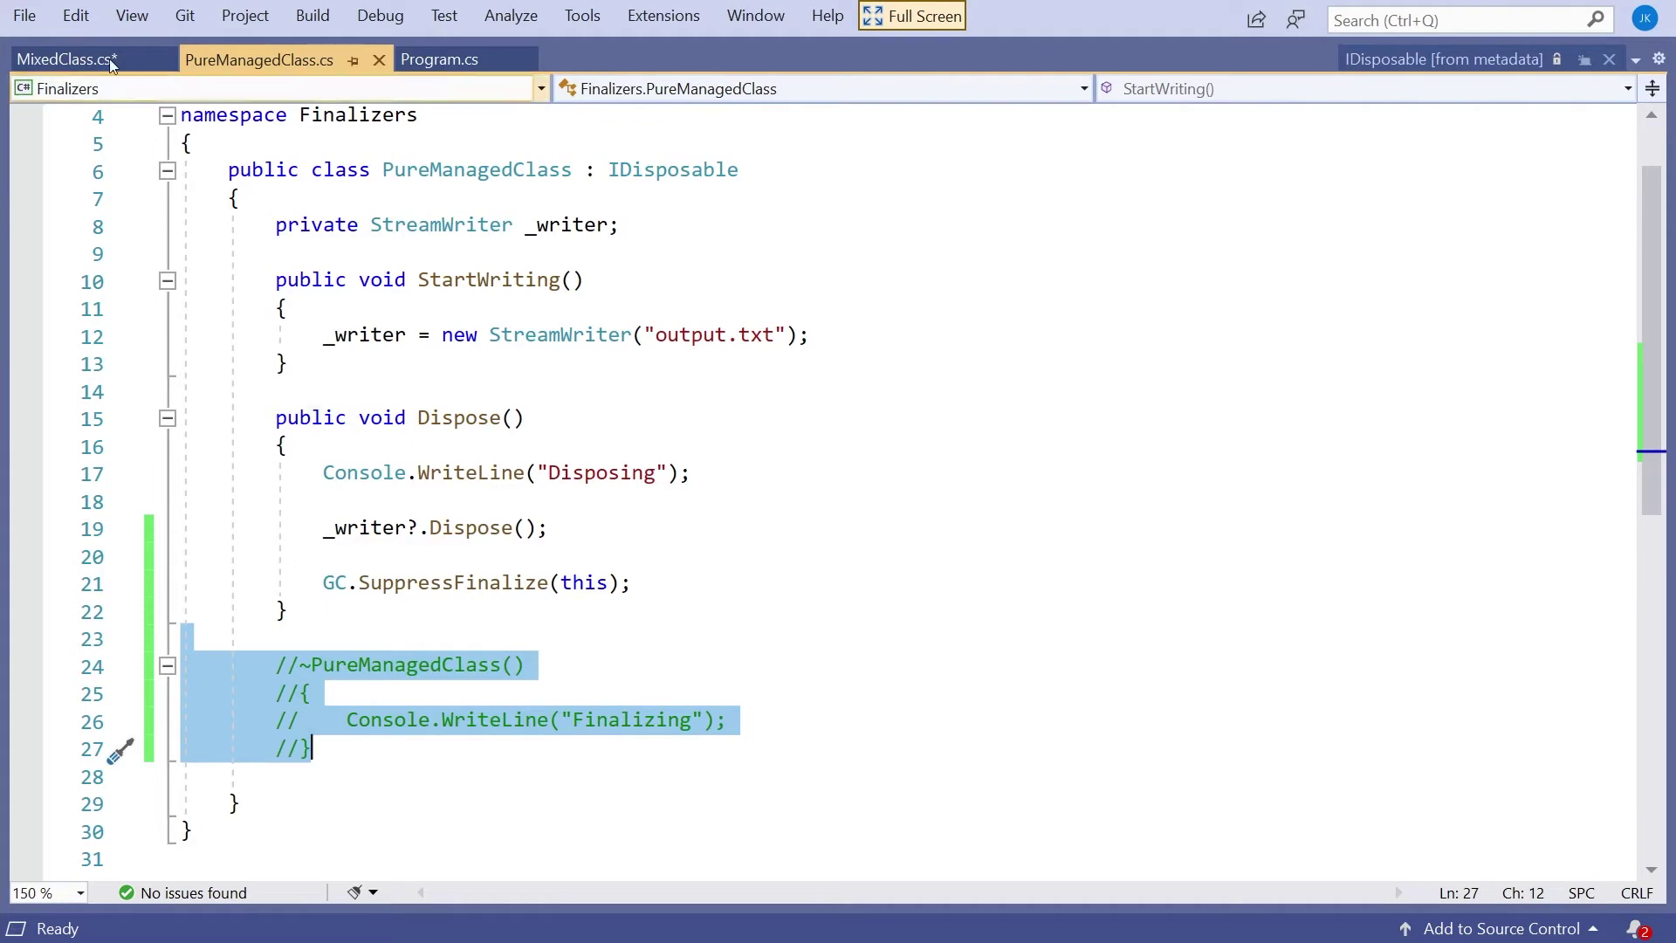
{"action": "left_click", "coordinate": [49, 60]}
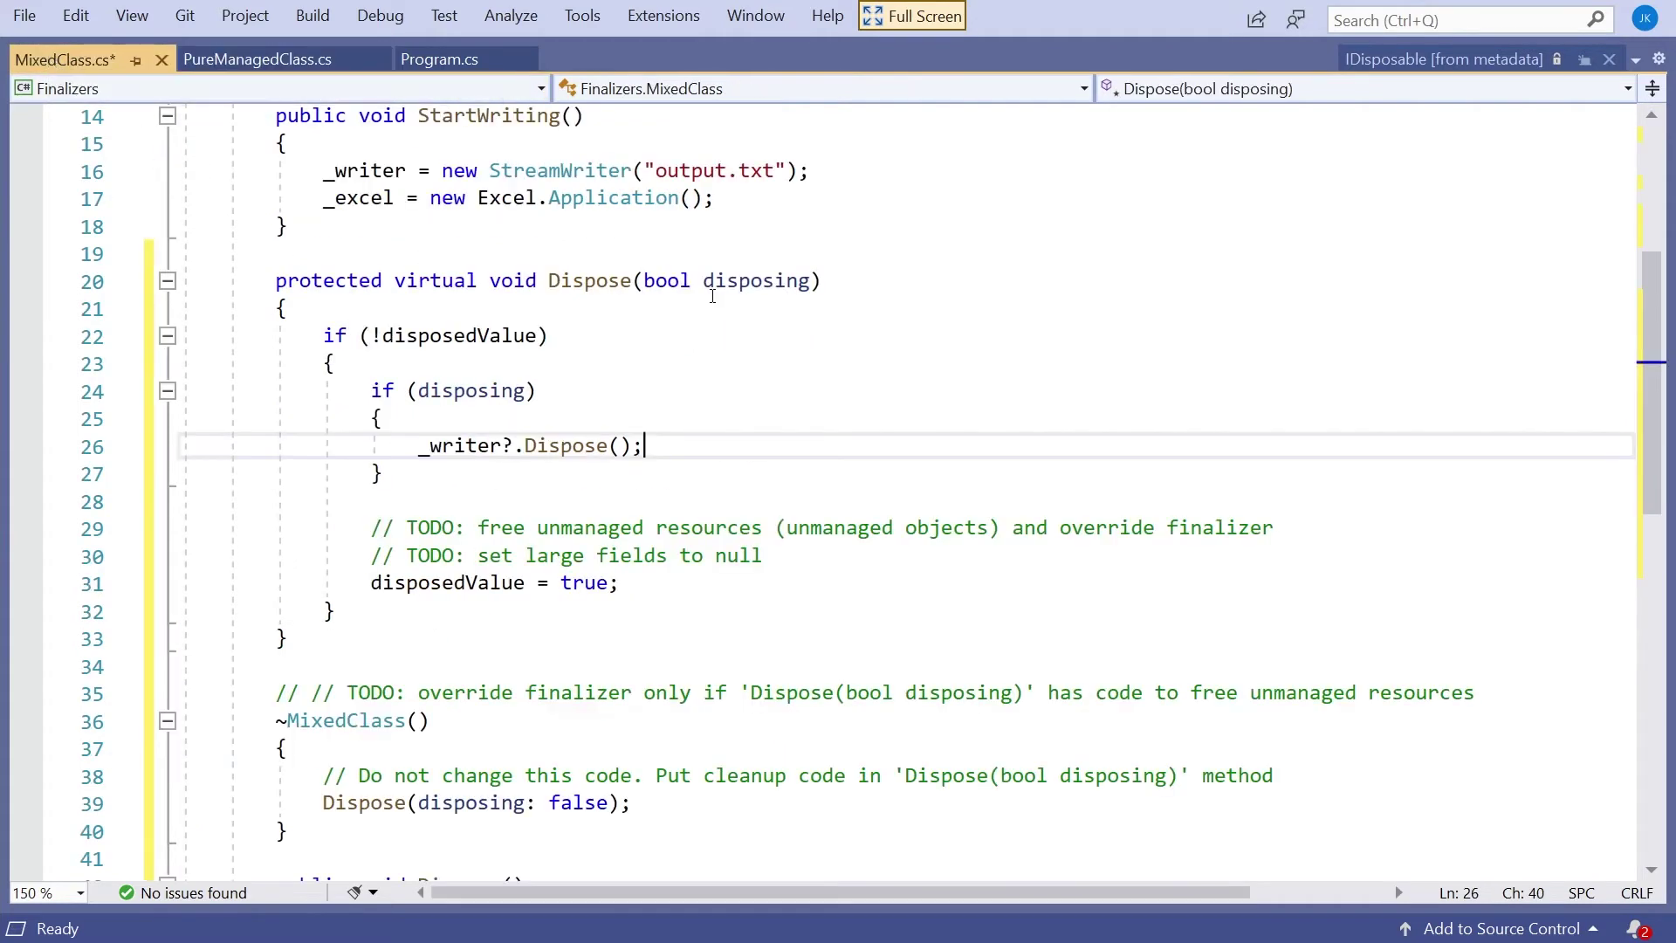
Step: Delete the unmanaged-resources TODO comments, leaving a blank line for the Excel cleanup
{"action": "left_click", "coordinate": [751, 465]}
{"action": "scroll", "coordinate": [751, 465], "scroll_direction": "down", "scroll_amount": 1}
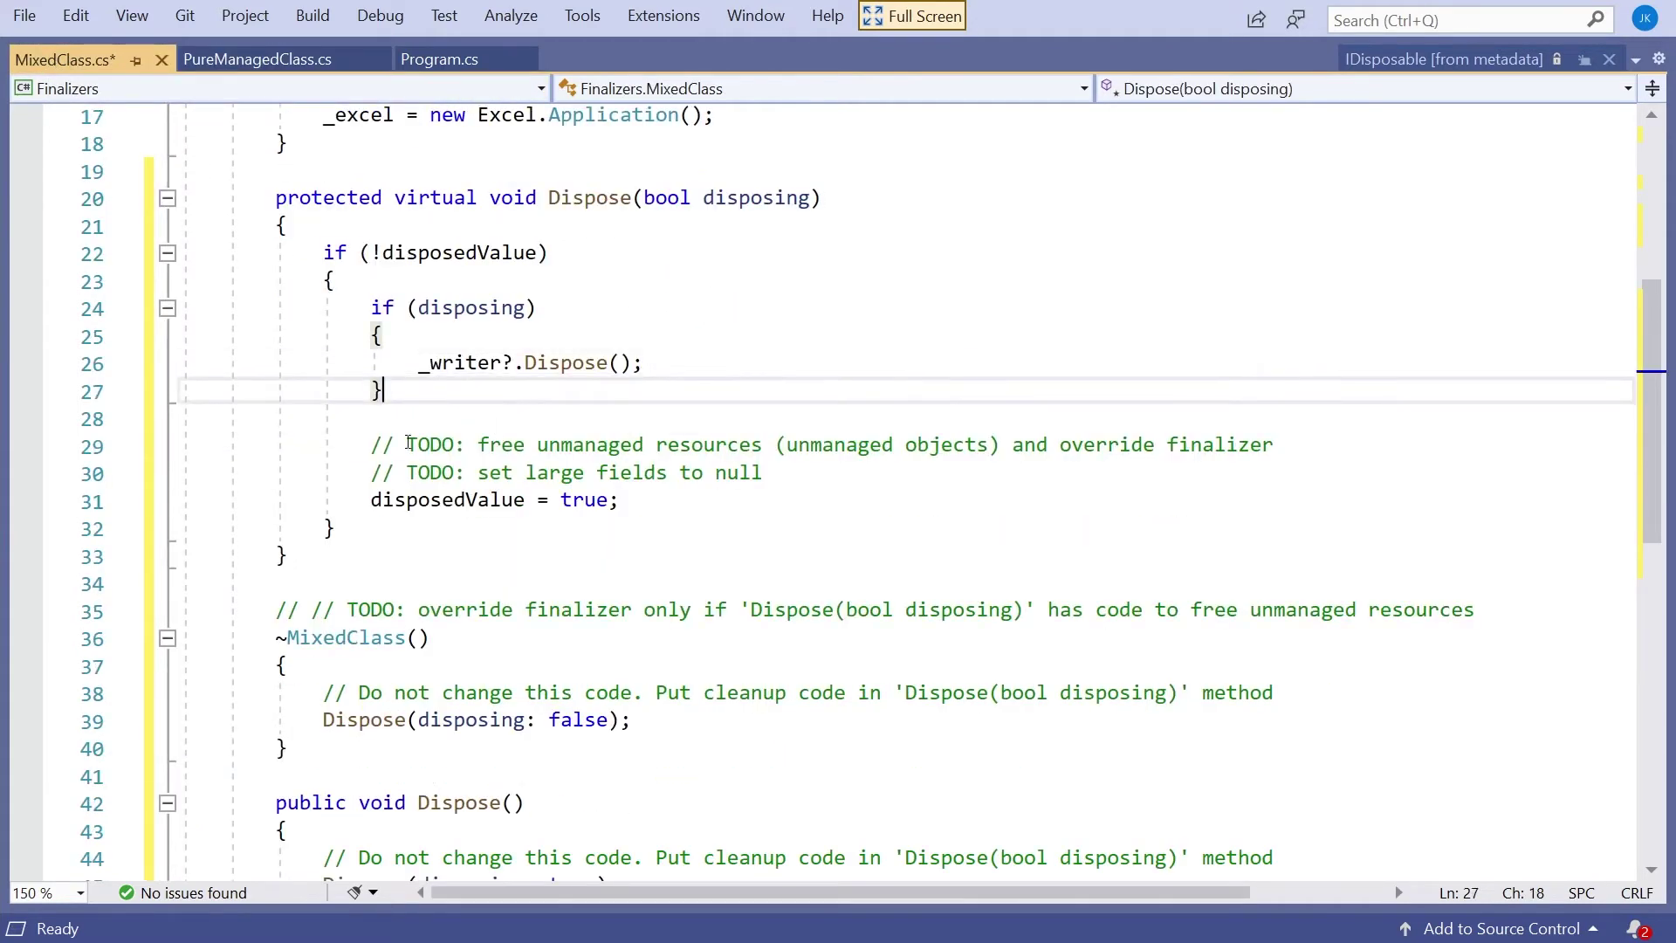
{"action": "mouse_move", "coordinate": [358, 444]}
{"action": "left_mouse_down"}
{"action": "mouse_move", "coordinate": [690, 473]}
{"action": "mouse_move", "coordinate": [1373, 466]}
{"action": "left_mouse_up"}
{"action": "key", "text": "Delete"}
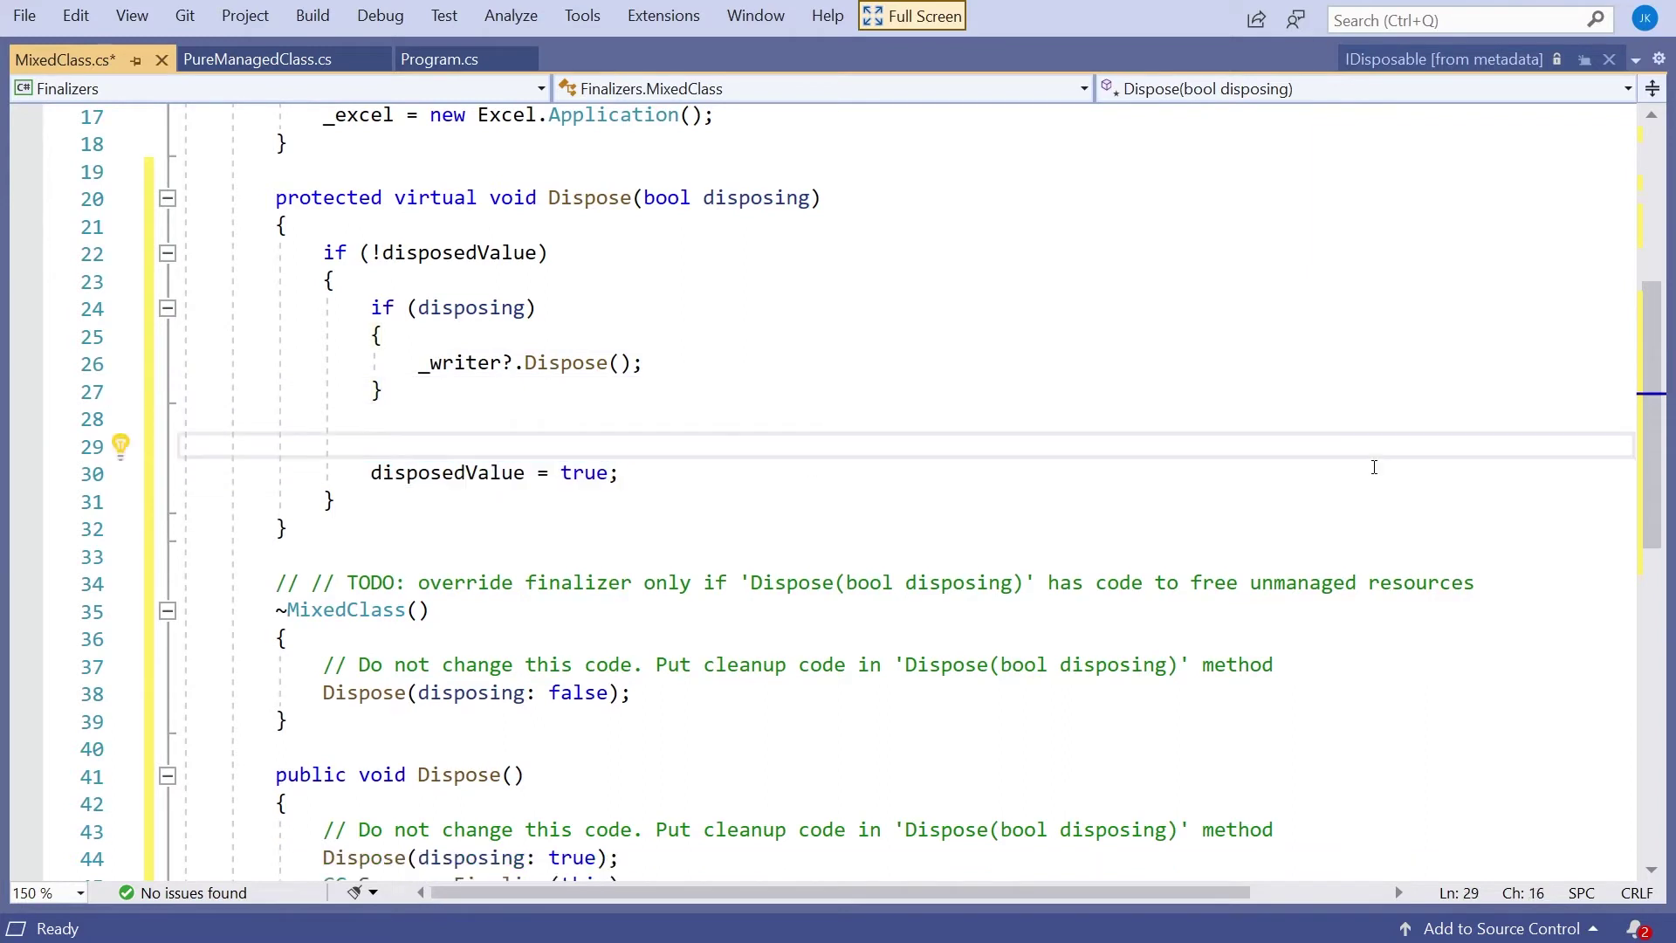
{"action": "key", "text": "Return"}
{"action": "key", "text": "Up"}
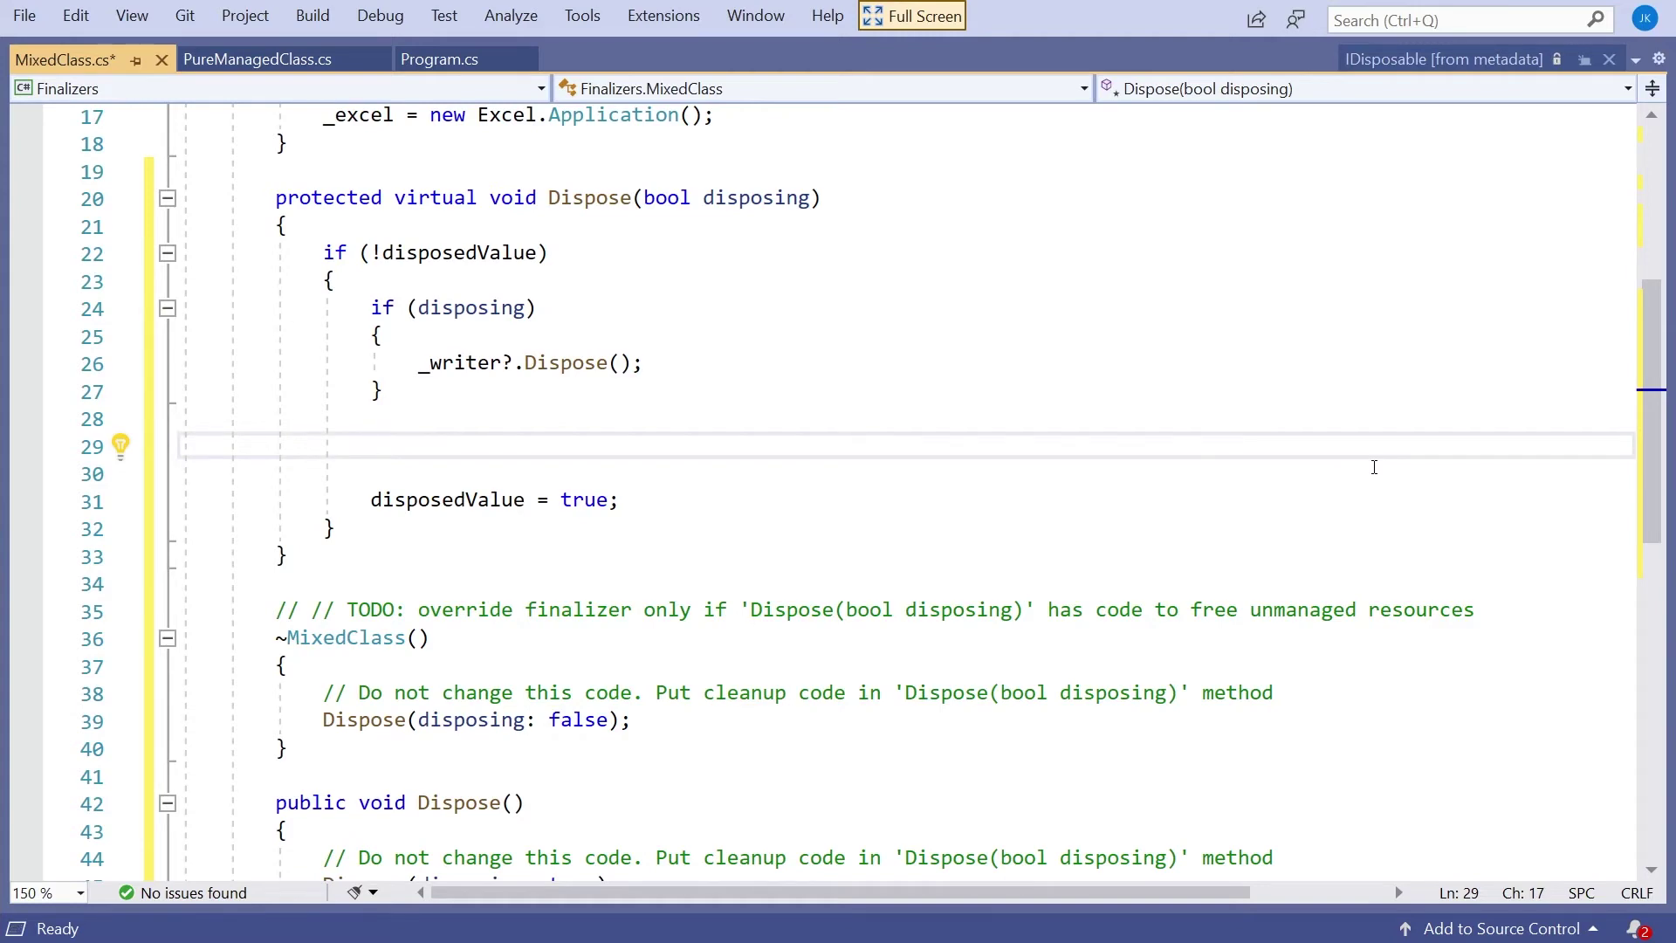
{"action": "key", "text": "Left"}
{"action": "key", "text": "Right"}
{"action": "type", "text": "if("}
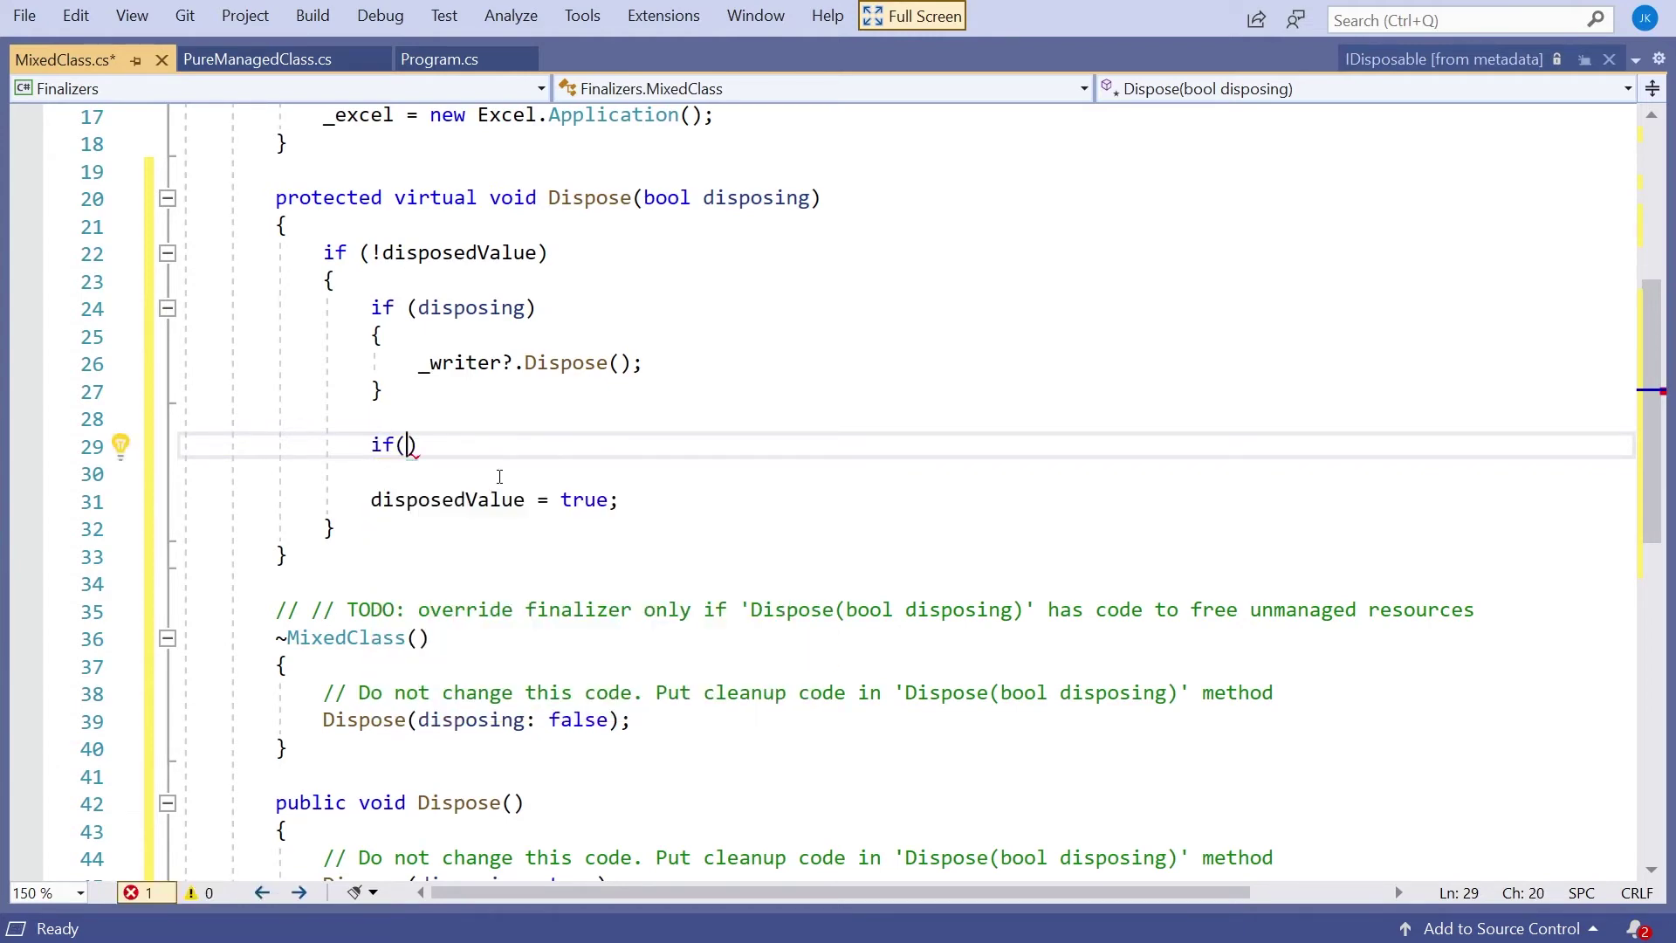
{"action": "type", "text": "_ex"}
Step: Add if (_excel != null) { _excel.Quit(); Marshal.ReleaseComObject(_excel); }, importing Marshal's namespace
{"action": "key", "text": "Tab"}
{"action": "type", "text": "!= nu"}
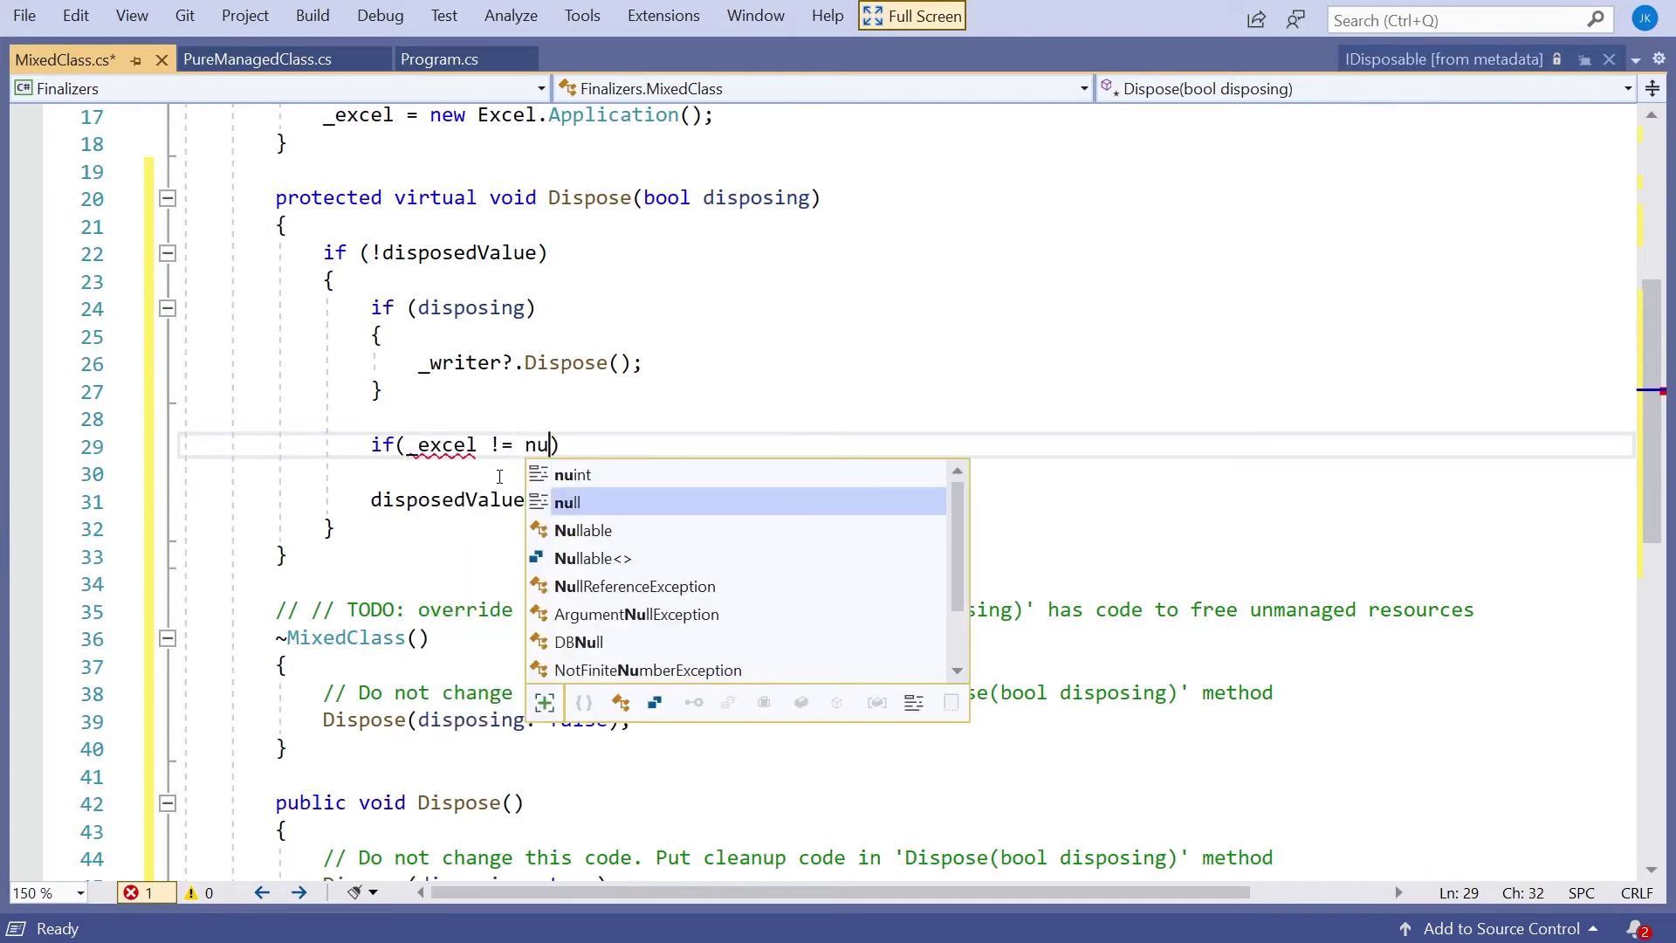
{"action": "type", "text": "ll)"}
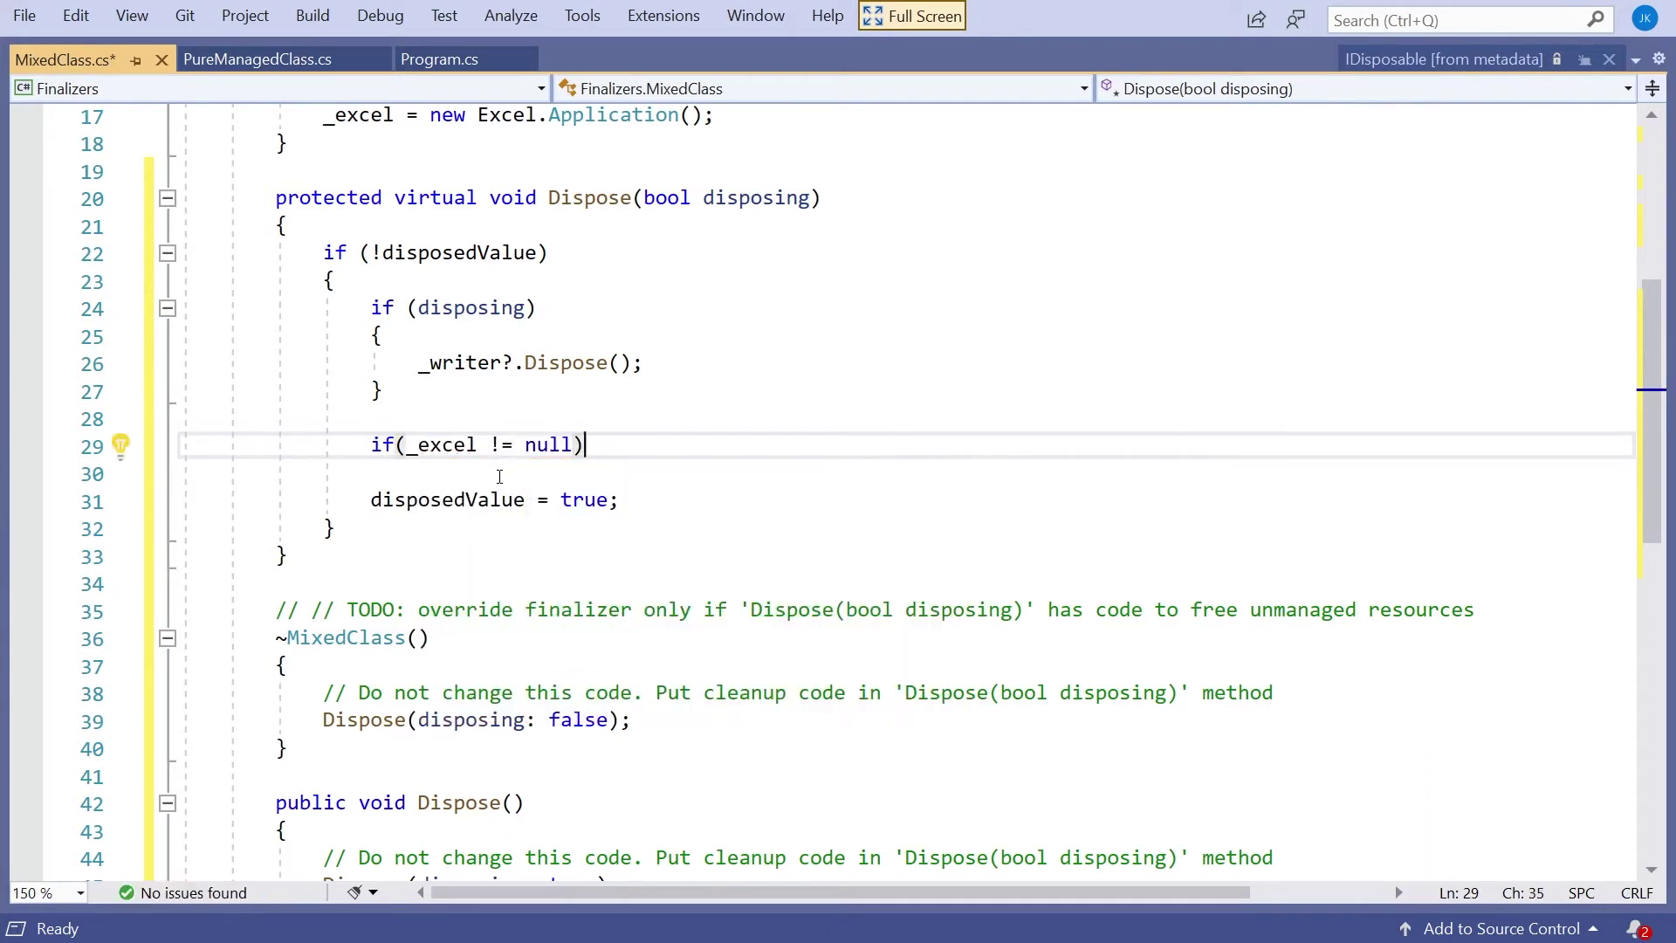
{"action": "key", "text": "Return"}
{"action": "type", "text": "{"}
{"action": "key", "text": "Return"}
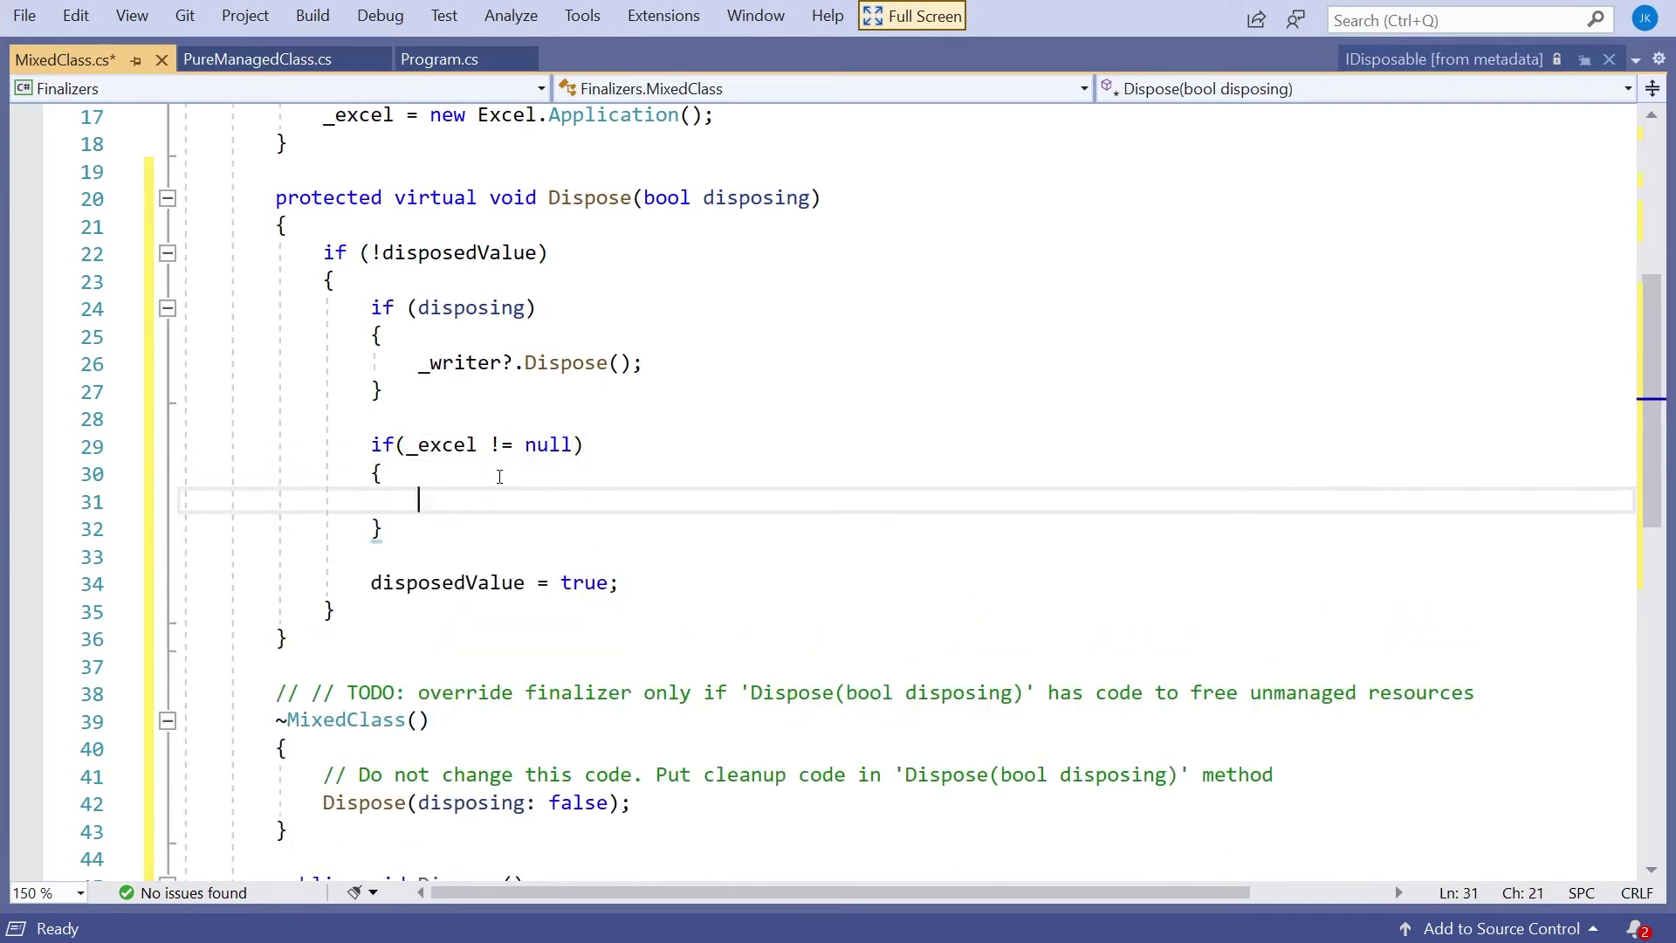
{"action": "type", "text": "_e"}
{"action": "key", "text": "Tab"}
{"action": "type", "text": ".Qu"}
{"action": "key", "text": "Tab"}
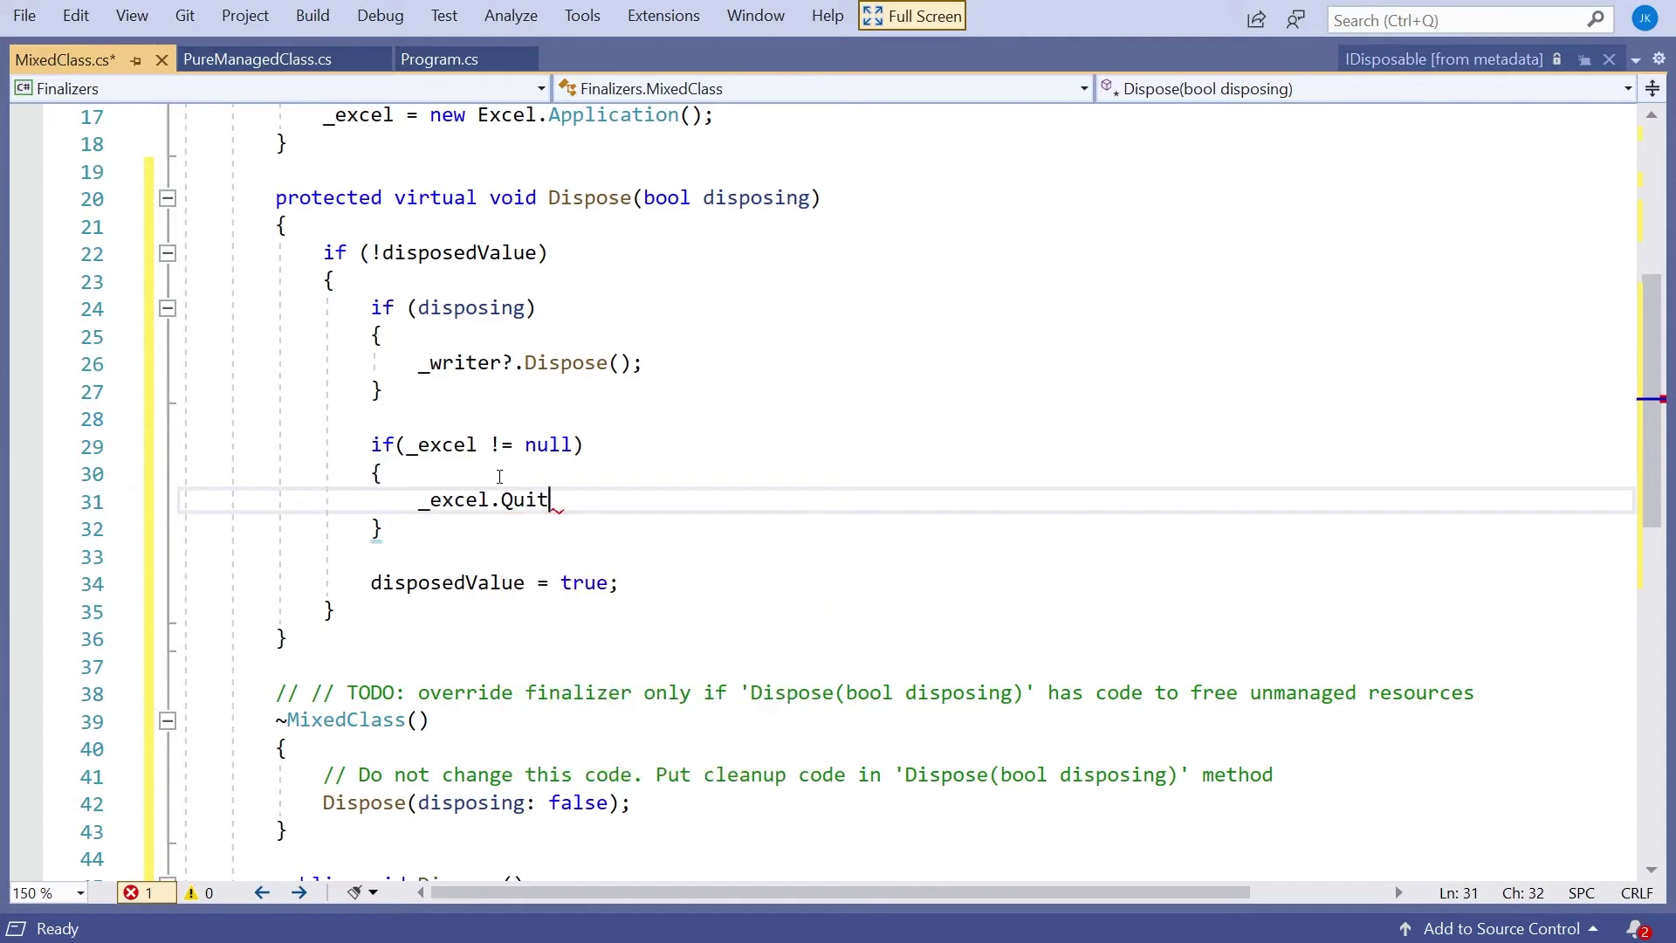
{"action": "type", "text": "();"}
{"action": "key", "text": "Return"}
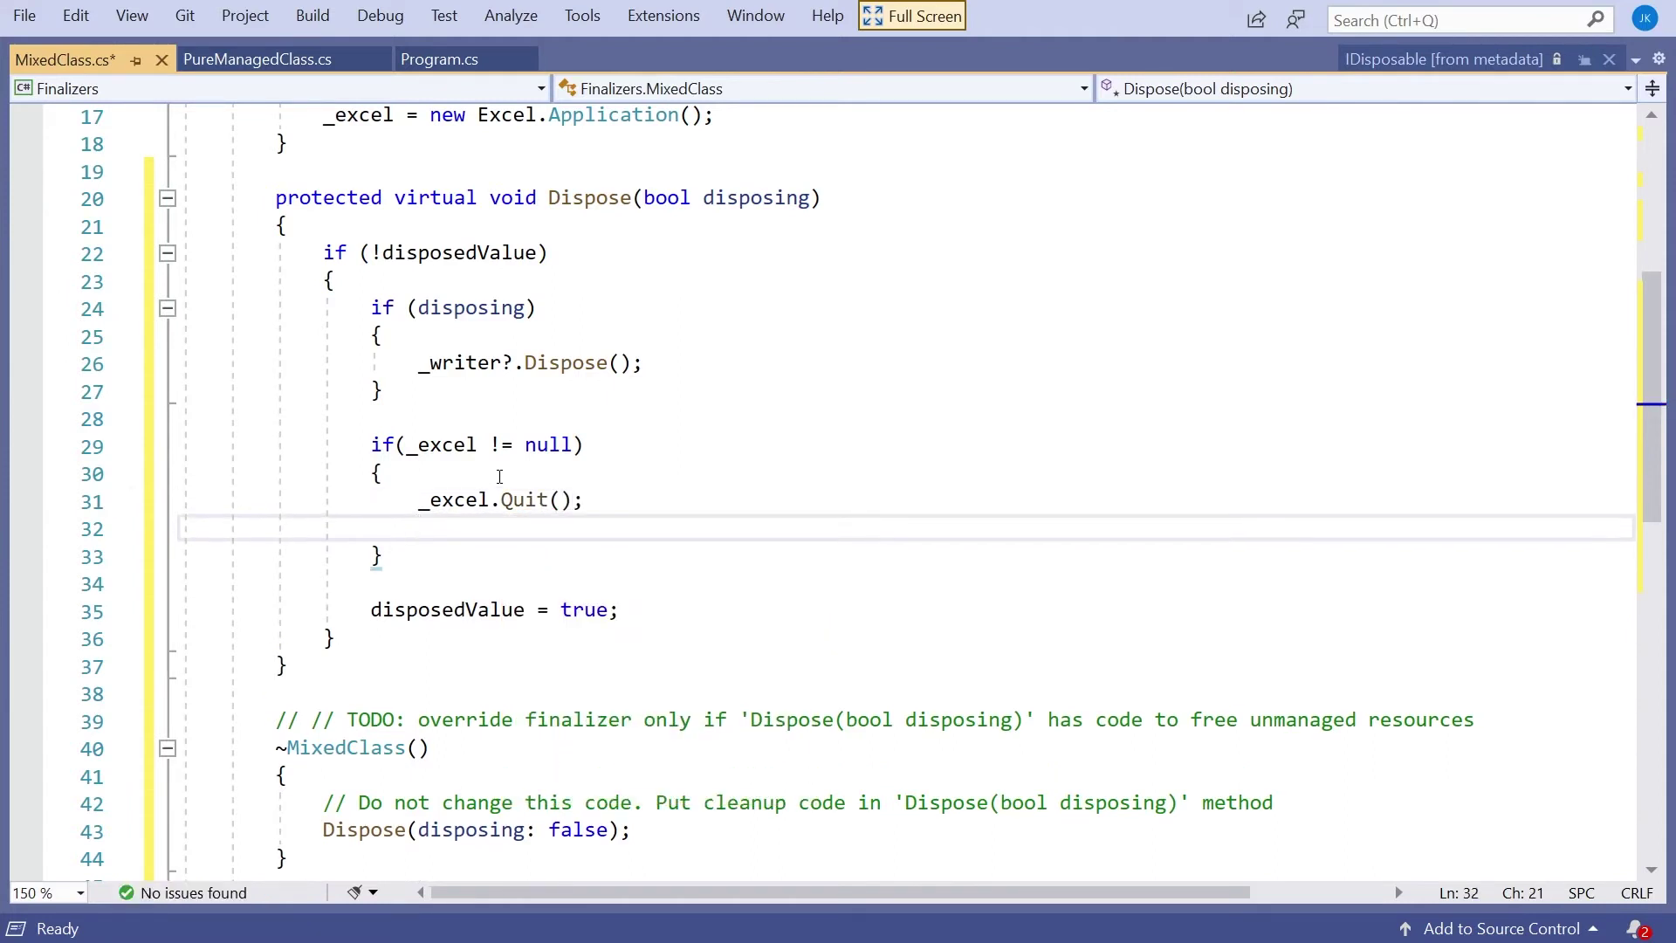
{"action": "type", "text": "Ma"}
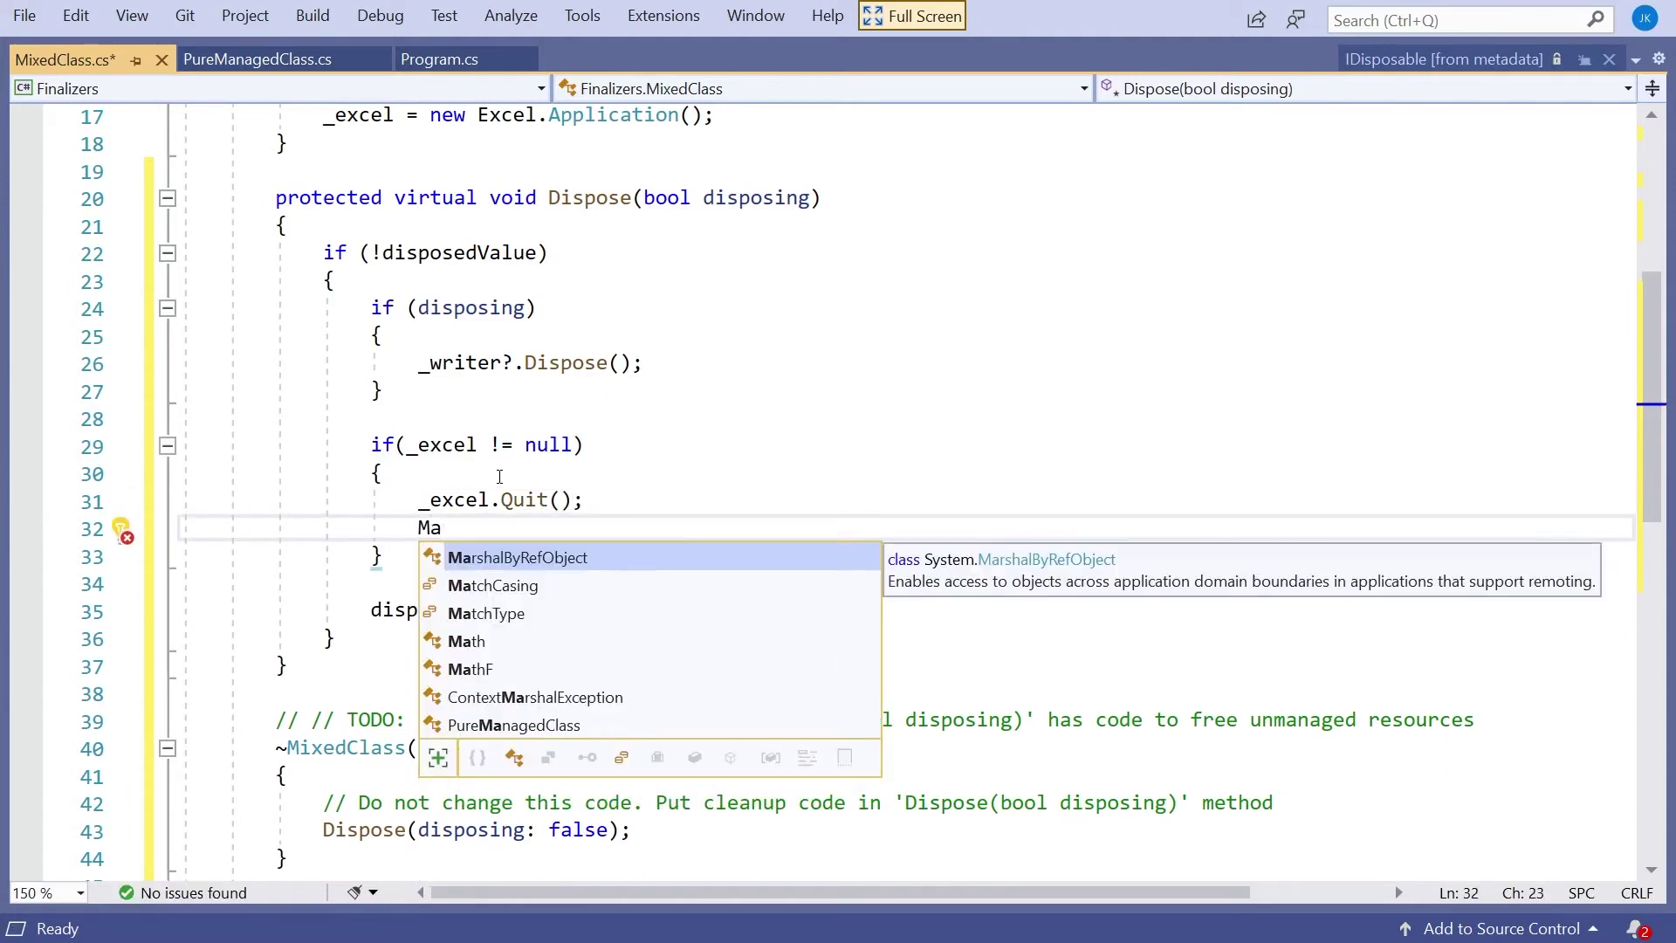
{"action": "type", "text": "rshal"}
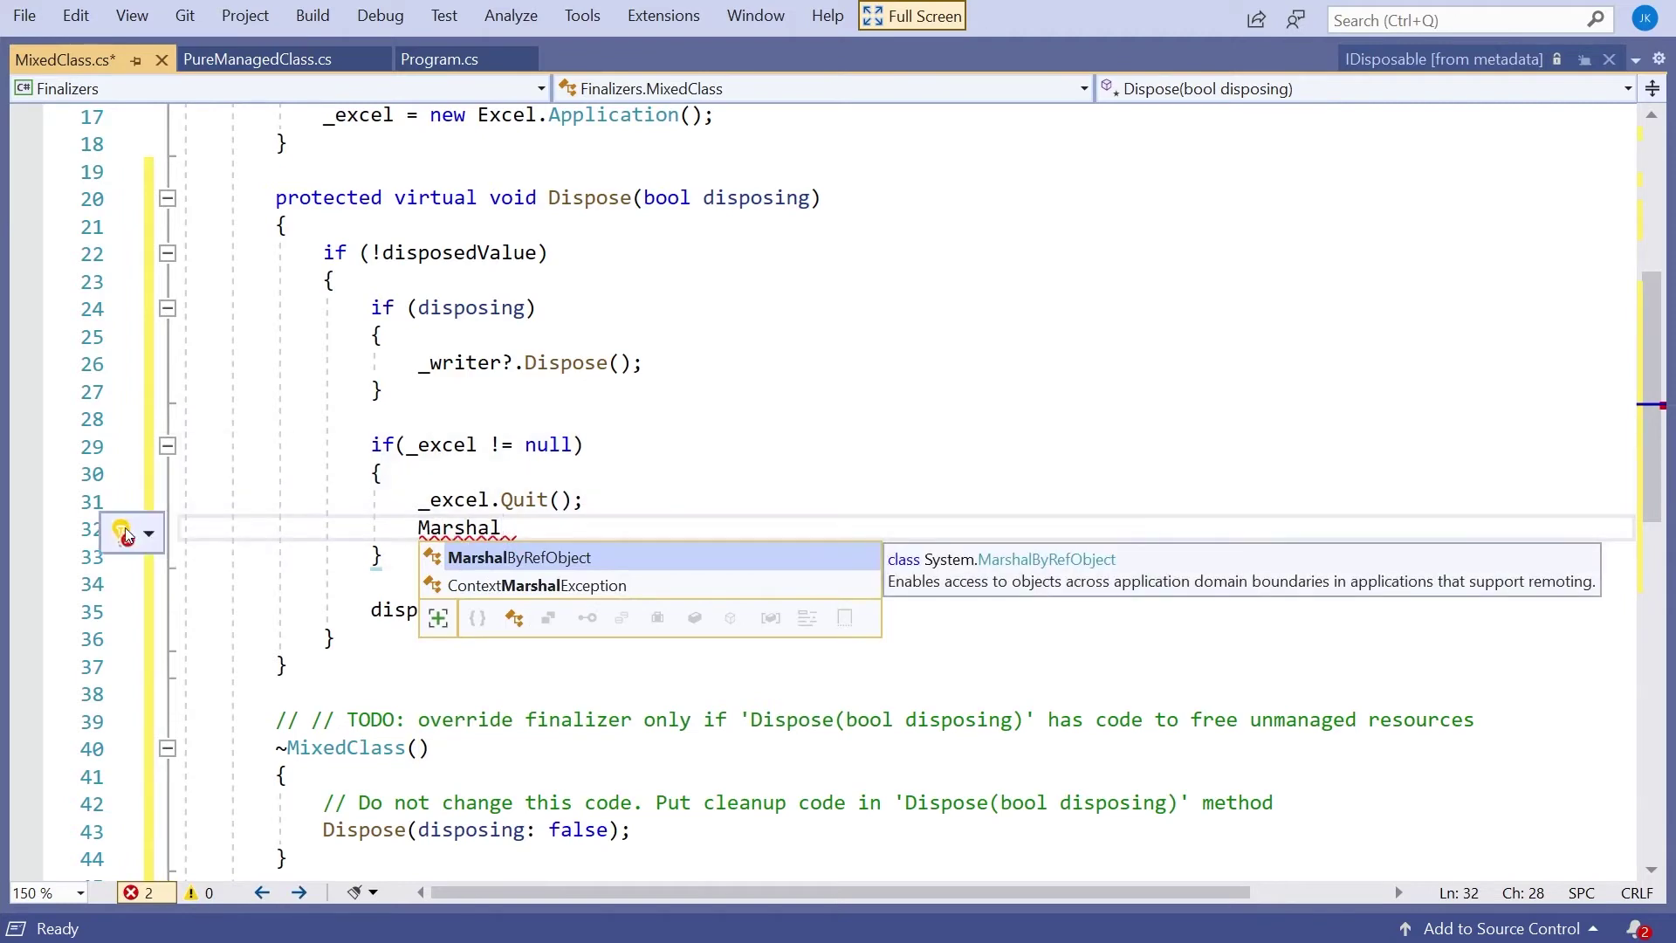
{"action": "left_click", "coordinate": [148, 537]}
{"action": "left_click", "coordinate": [239, 572]}
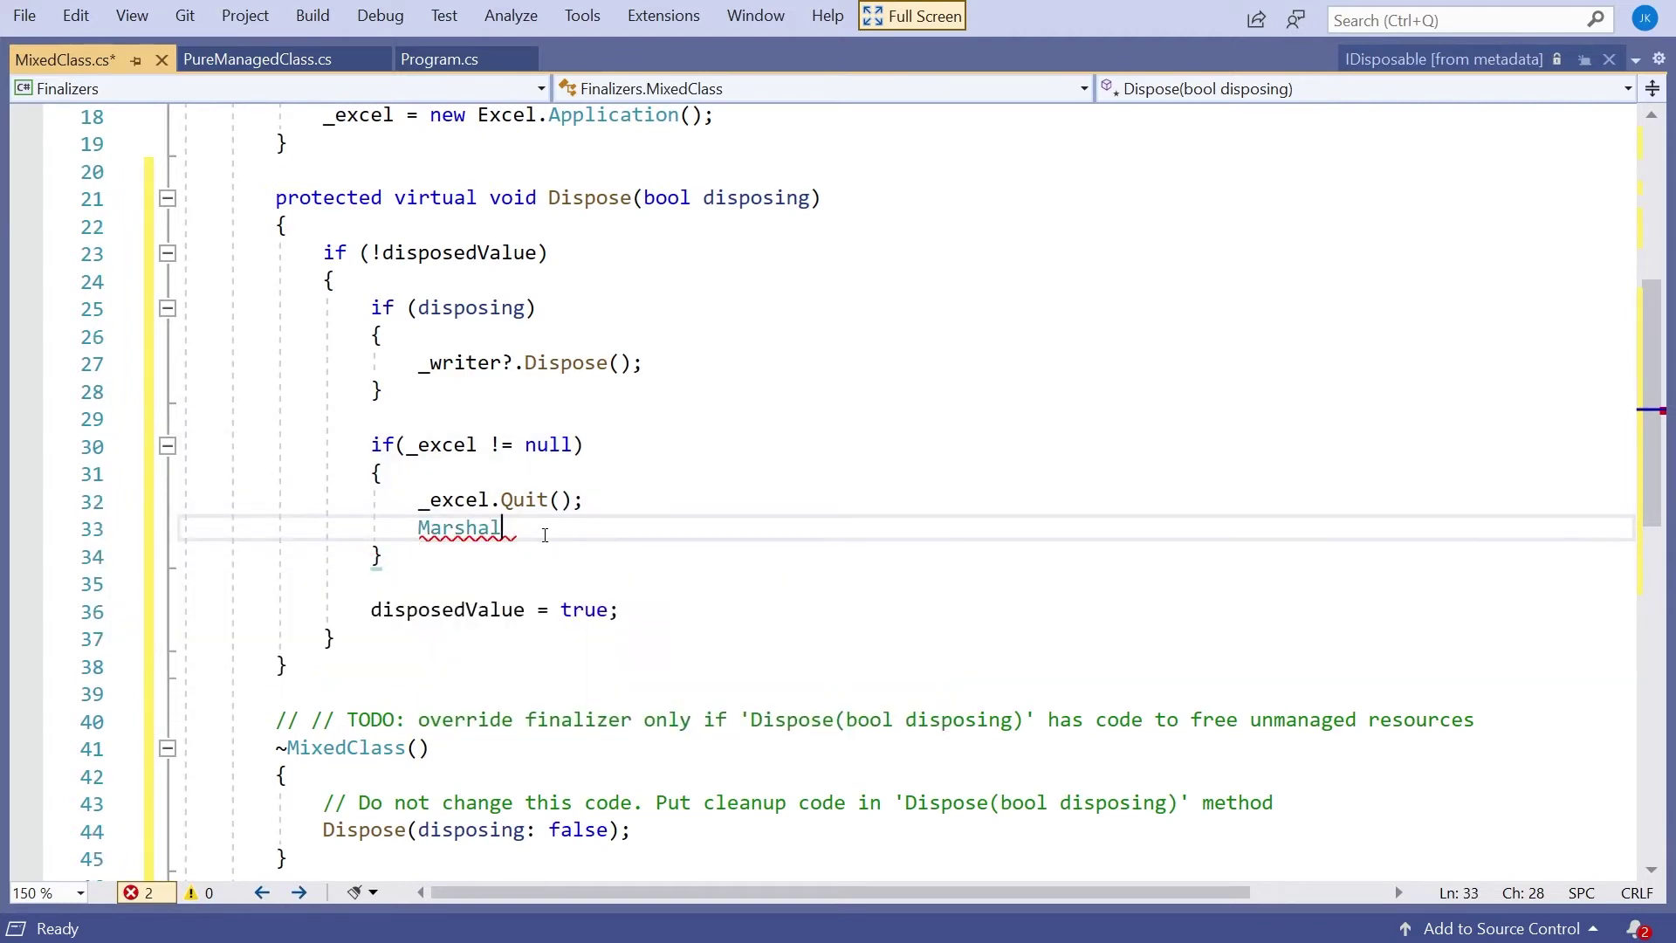
{"action": "type", "text": ".R"}
{"action": "key", "text": "Tab"}
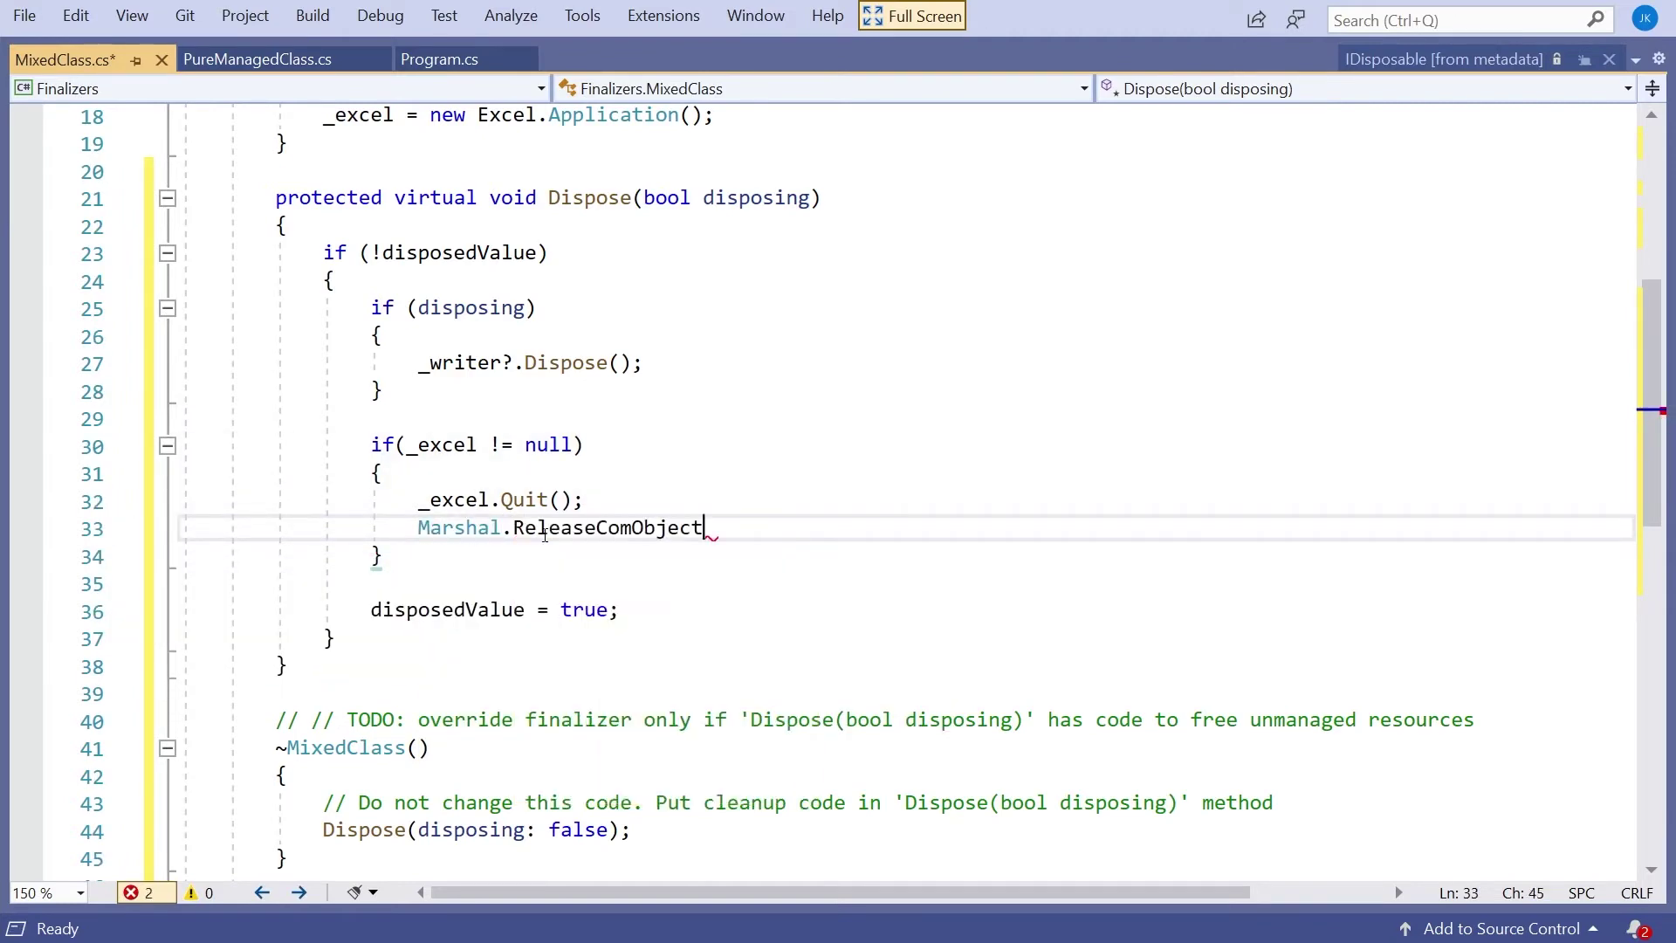
{"action": "type", "text": "(_ex"}
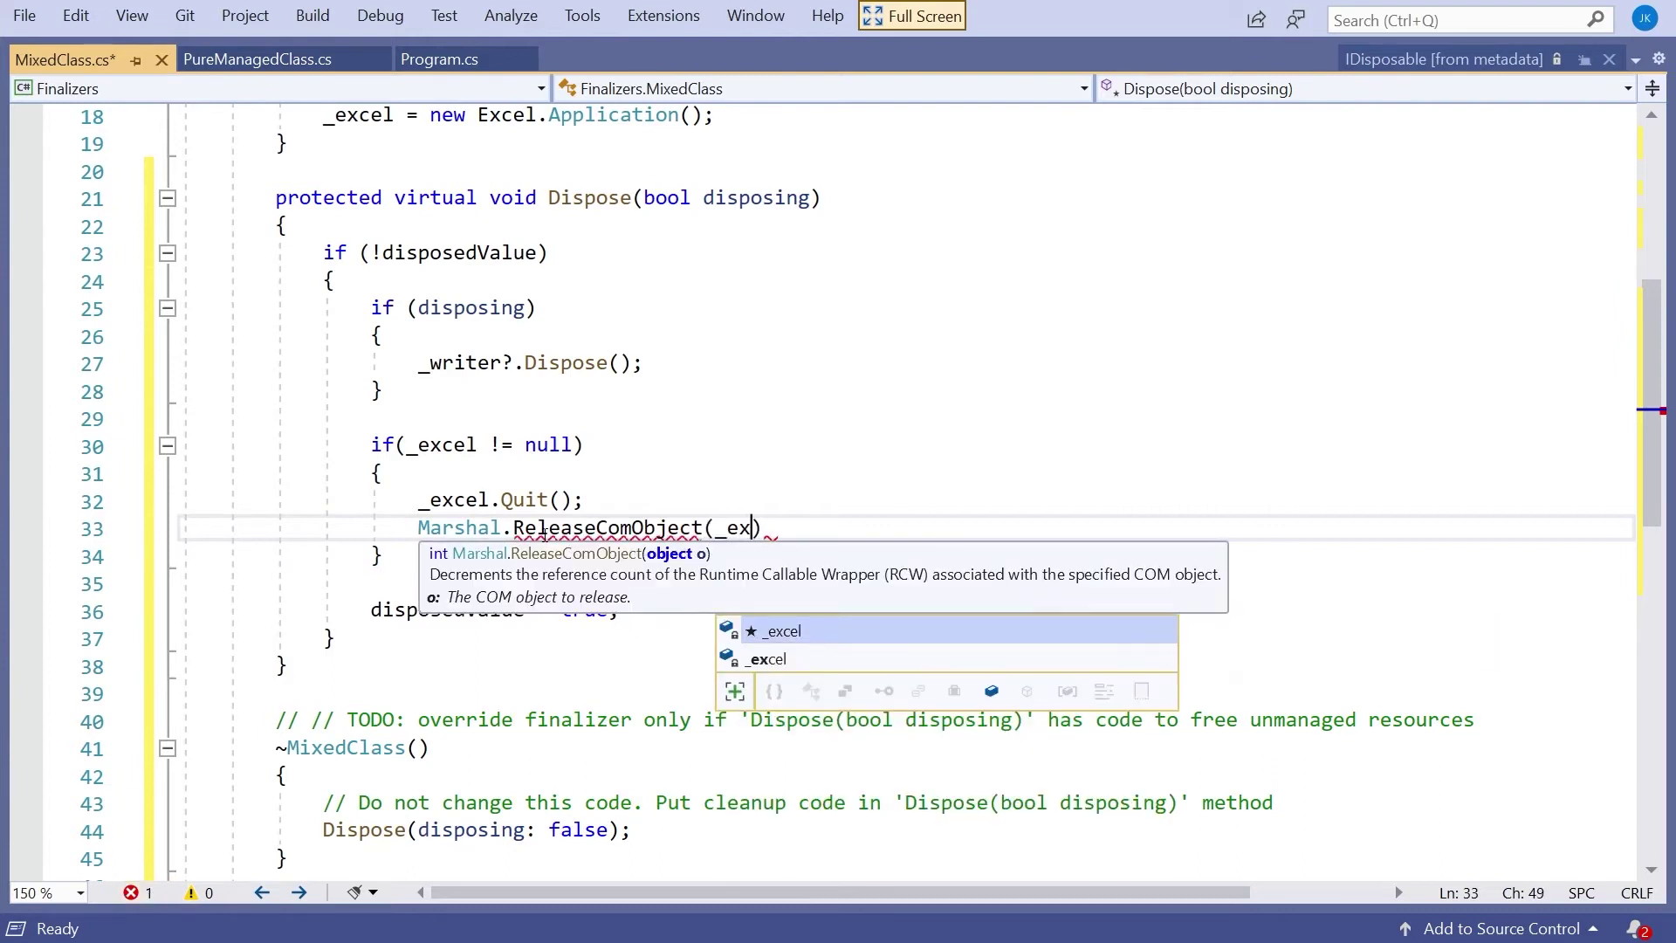
{"action": "key", "text": "Tab"}
{"action": "type", "text": ");"}
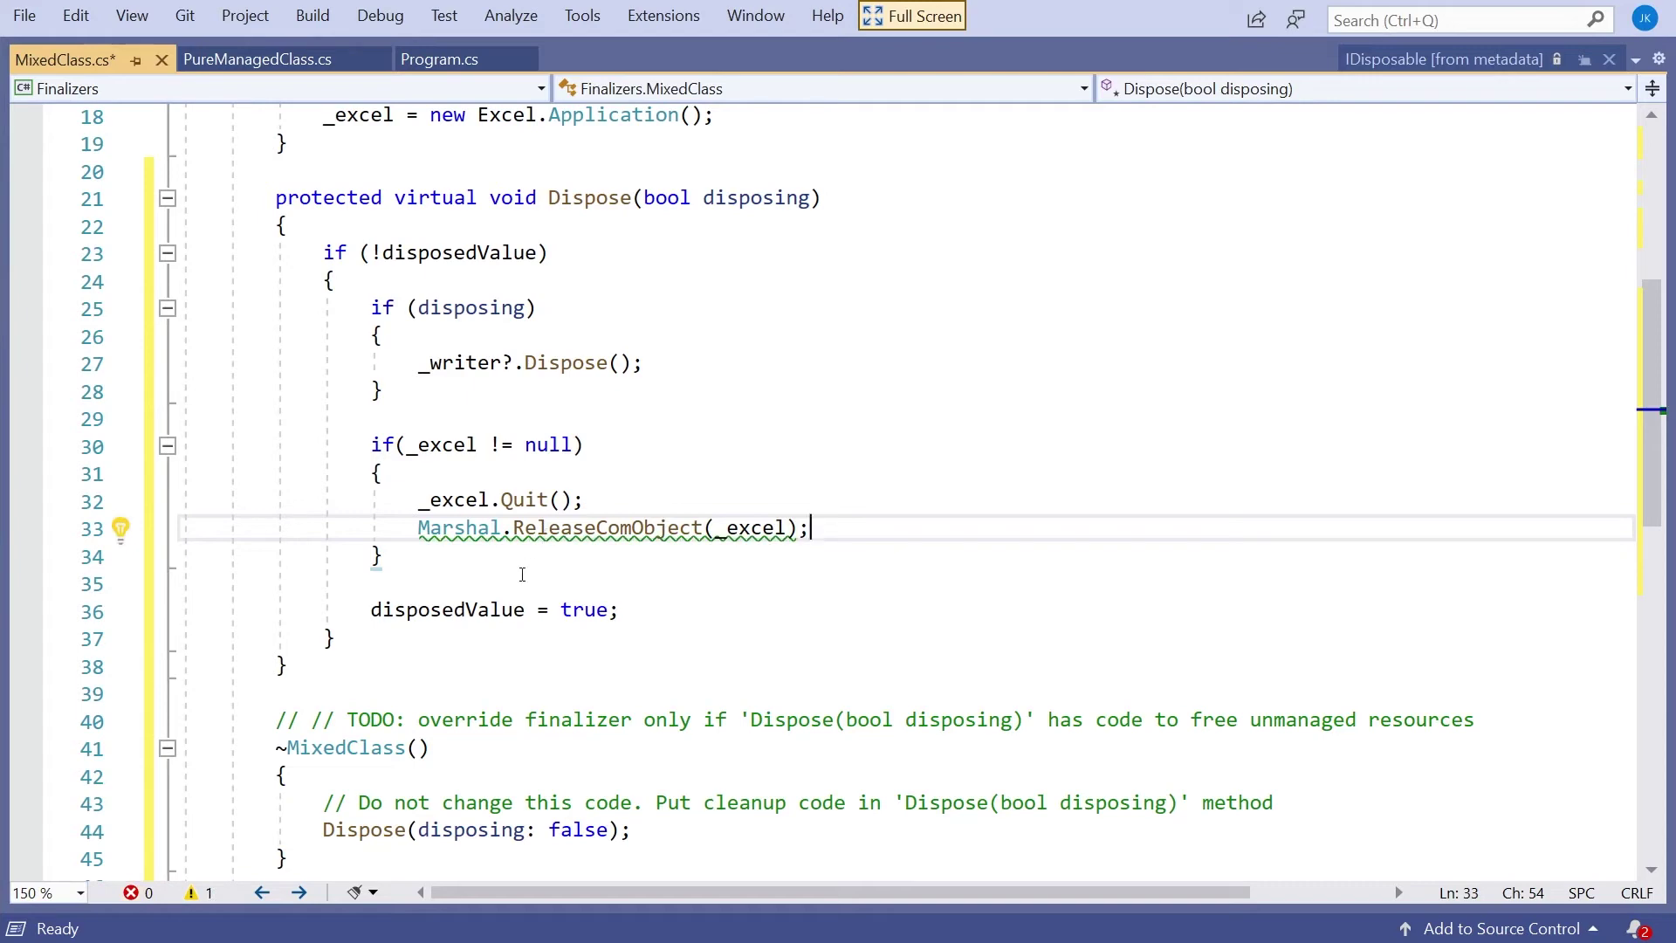
{"action": "mouse_move", "coordinate": [566, 528]}
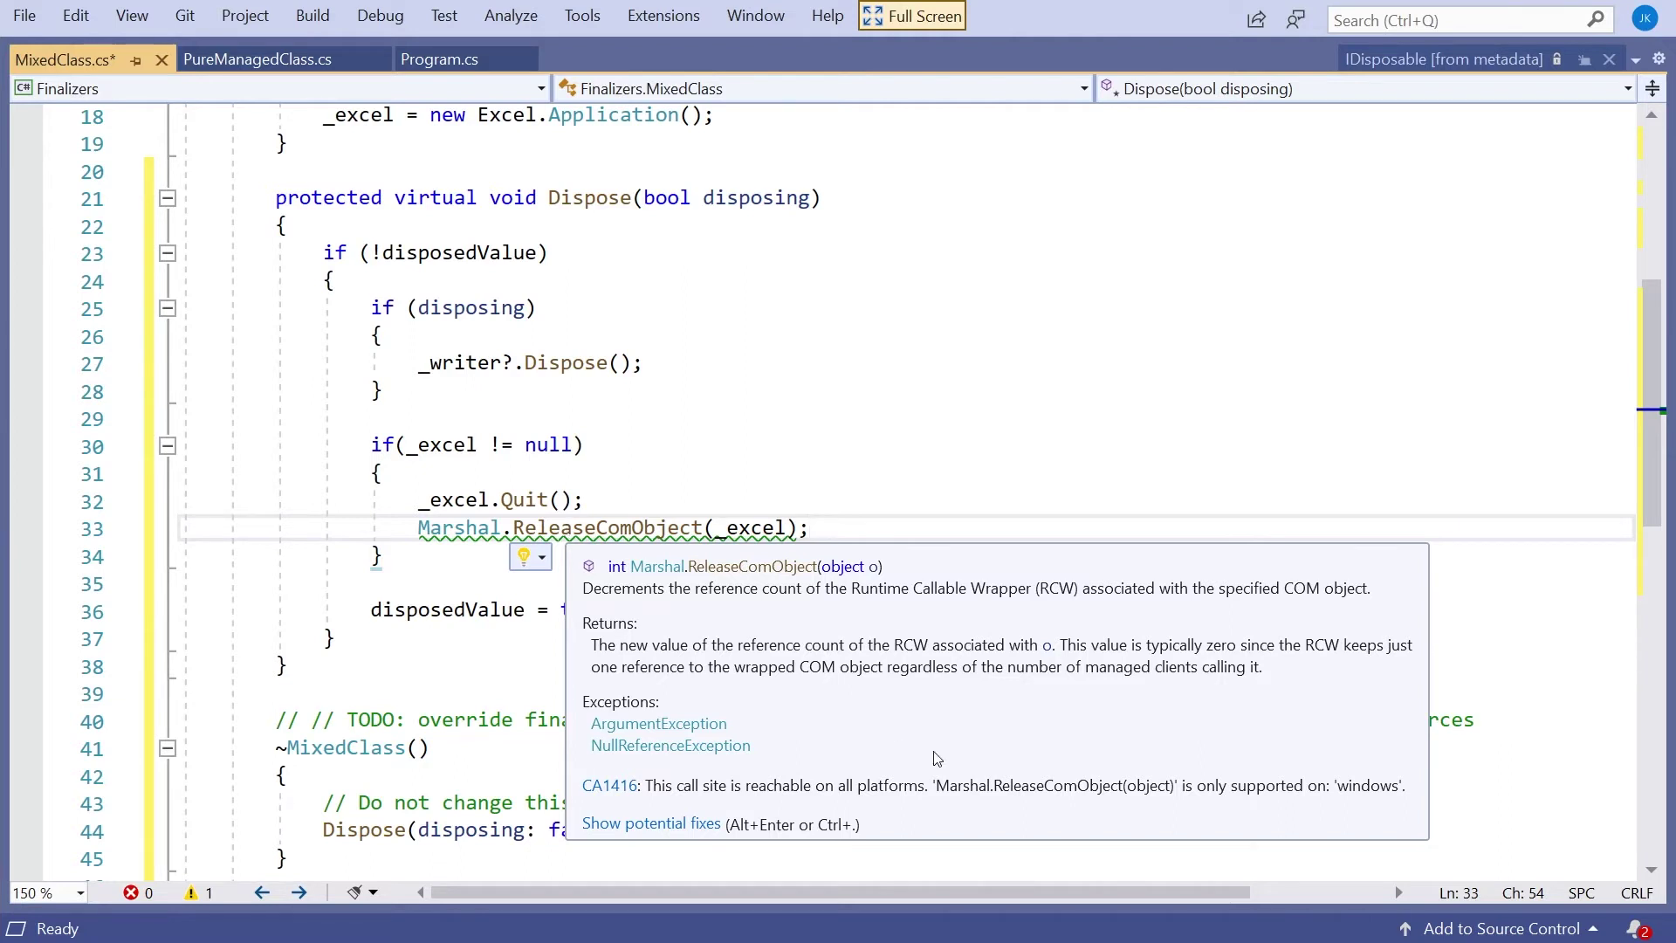
Step: Add [SupportedOSPlatform("windows")] above Dispose(bool), resolving its using via quick fix
{"action": "left_click", "coordinate": [449, 178]}
{"action": "key", "text": "Return"}
{"action": "type", "text": "[Su"}
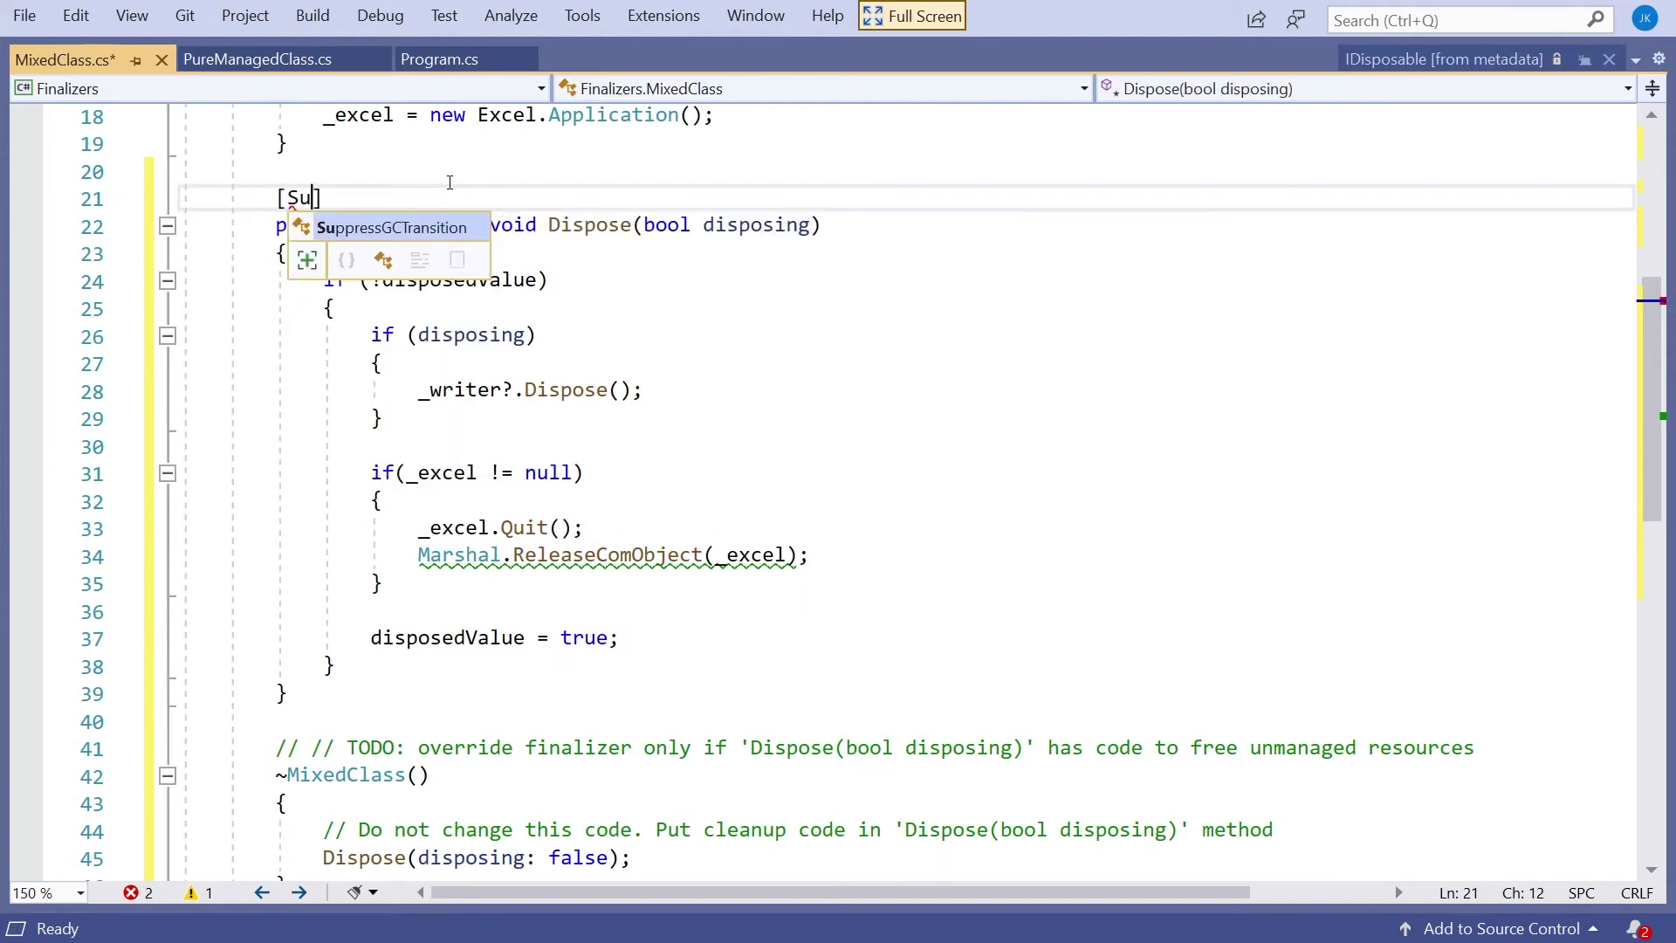
{"action": "type", "text": "pported"}
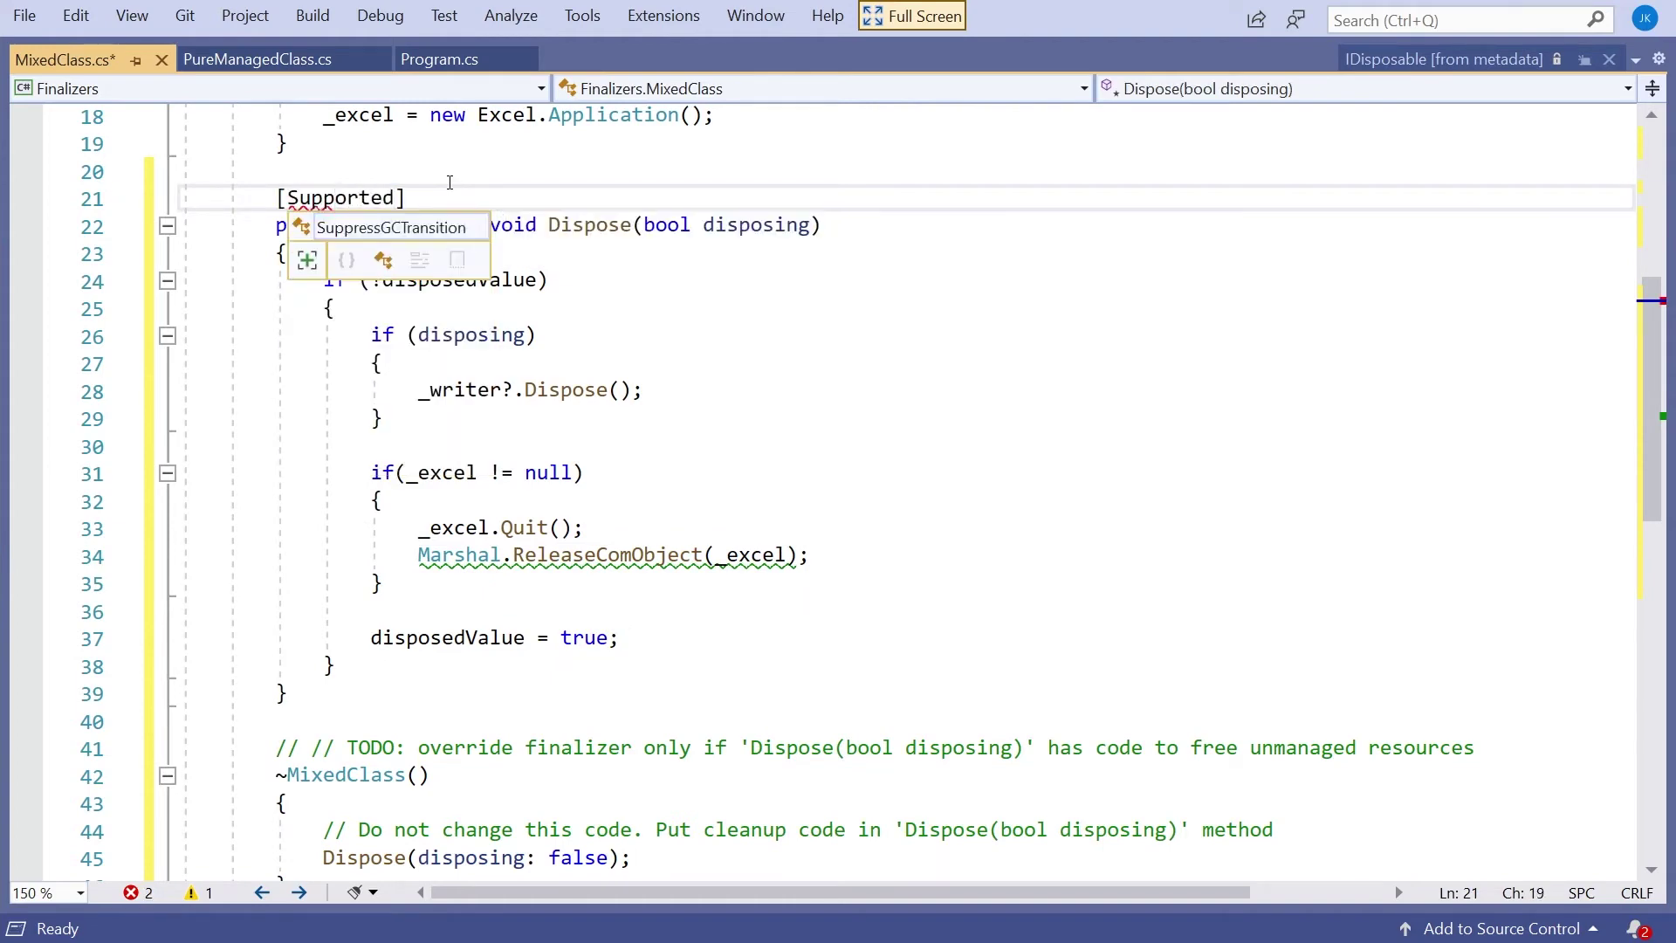
{"action": "type", "text": "OSPlatform"}
{"action": "left_click", "coordinate": [368, 251]}
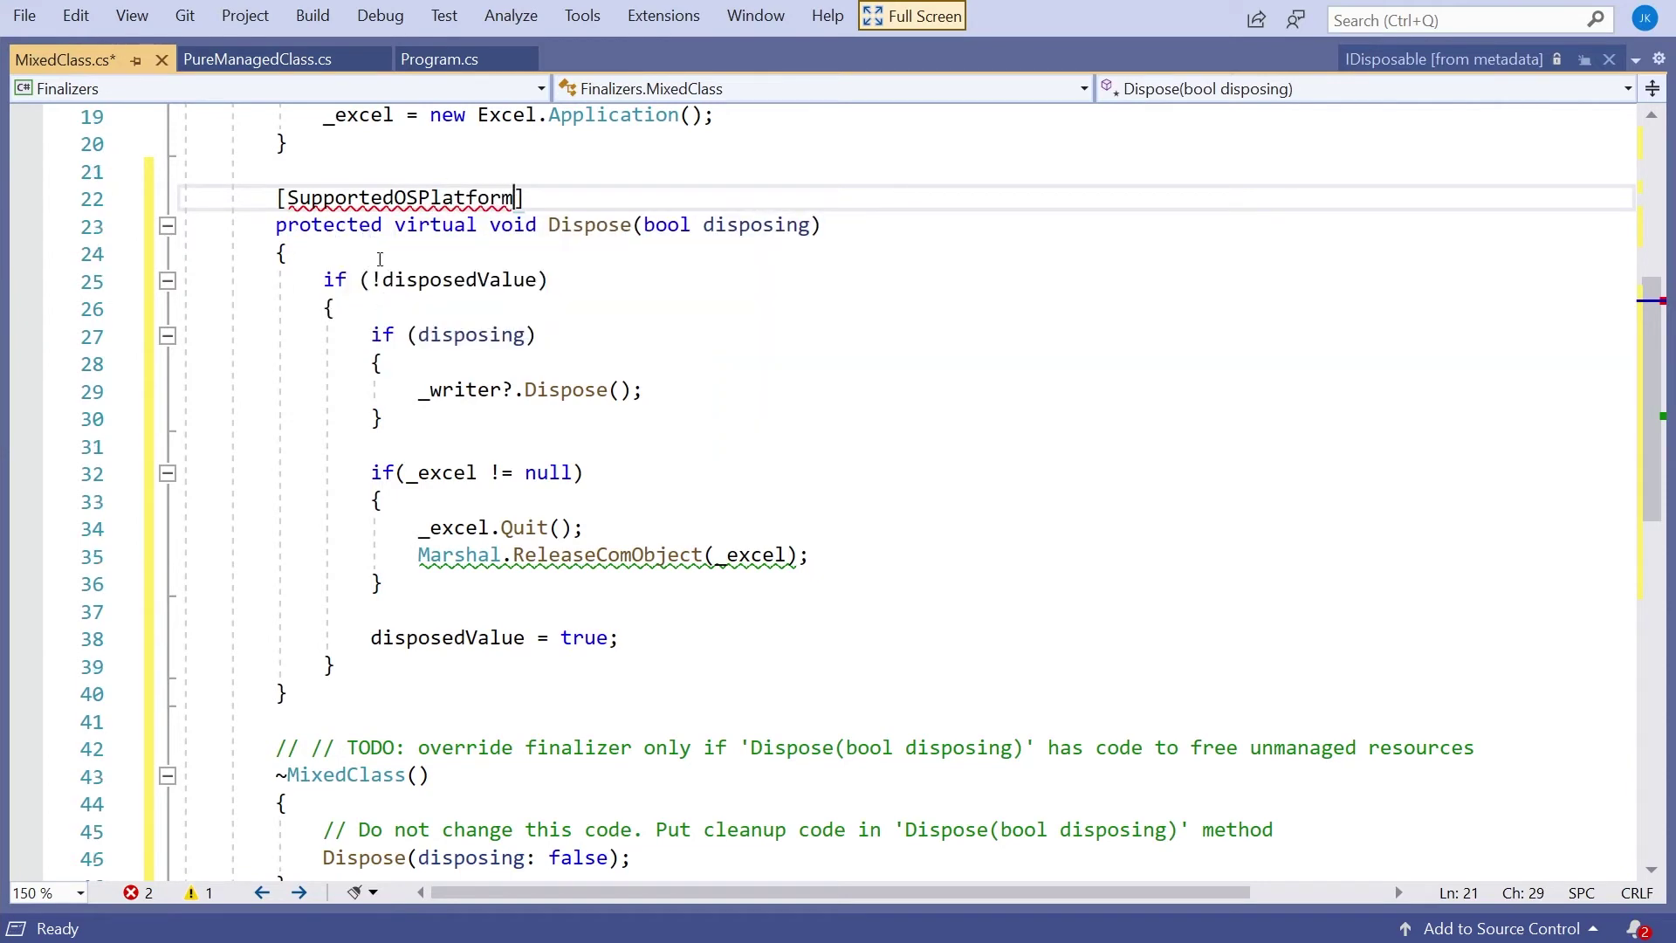
{"action": "type", "text": "("}
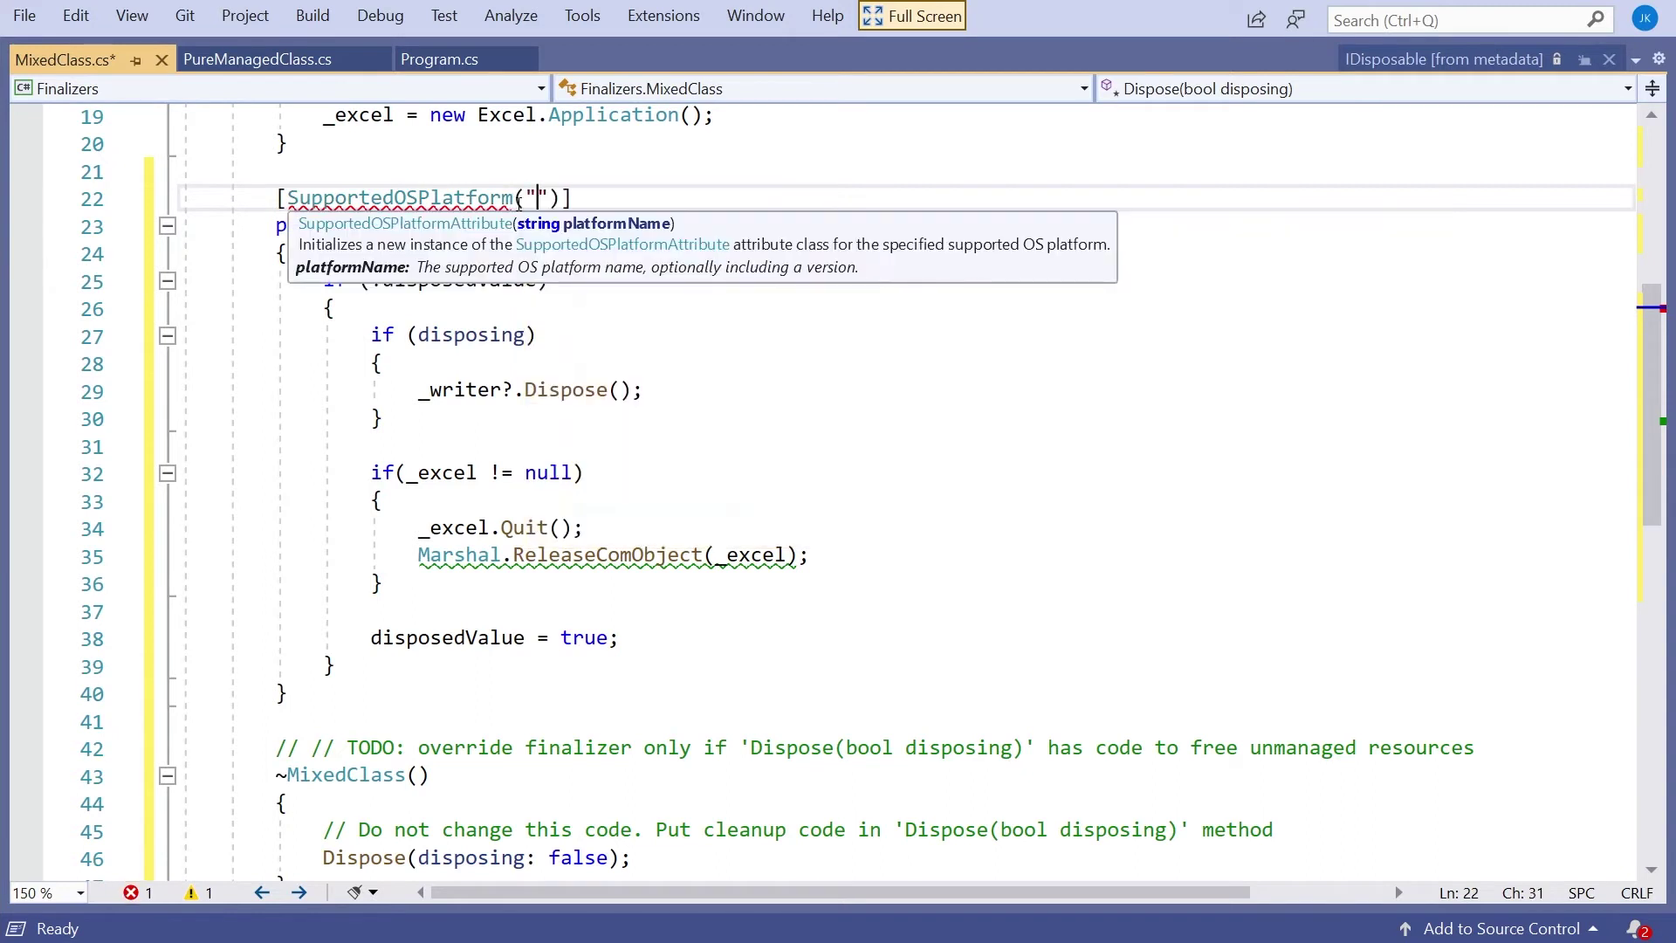
{"action": "type", "text": "\""}
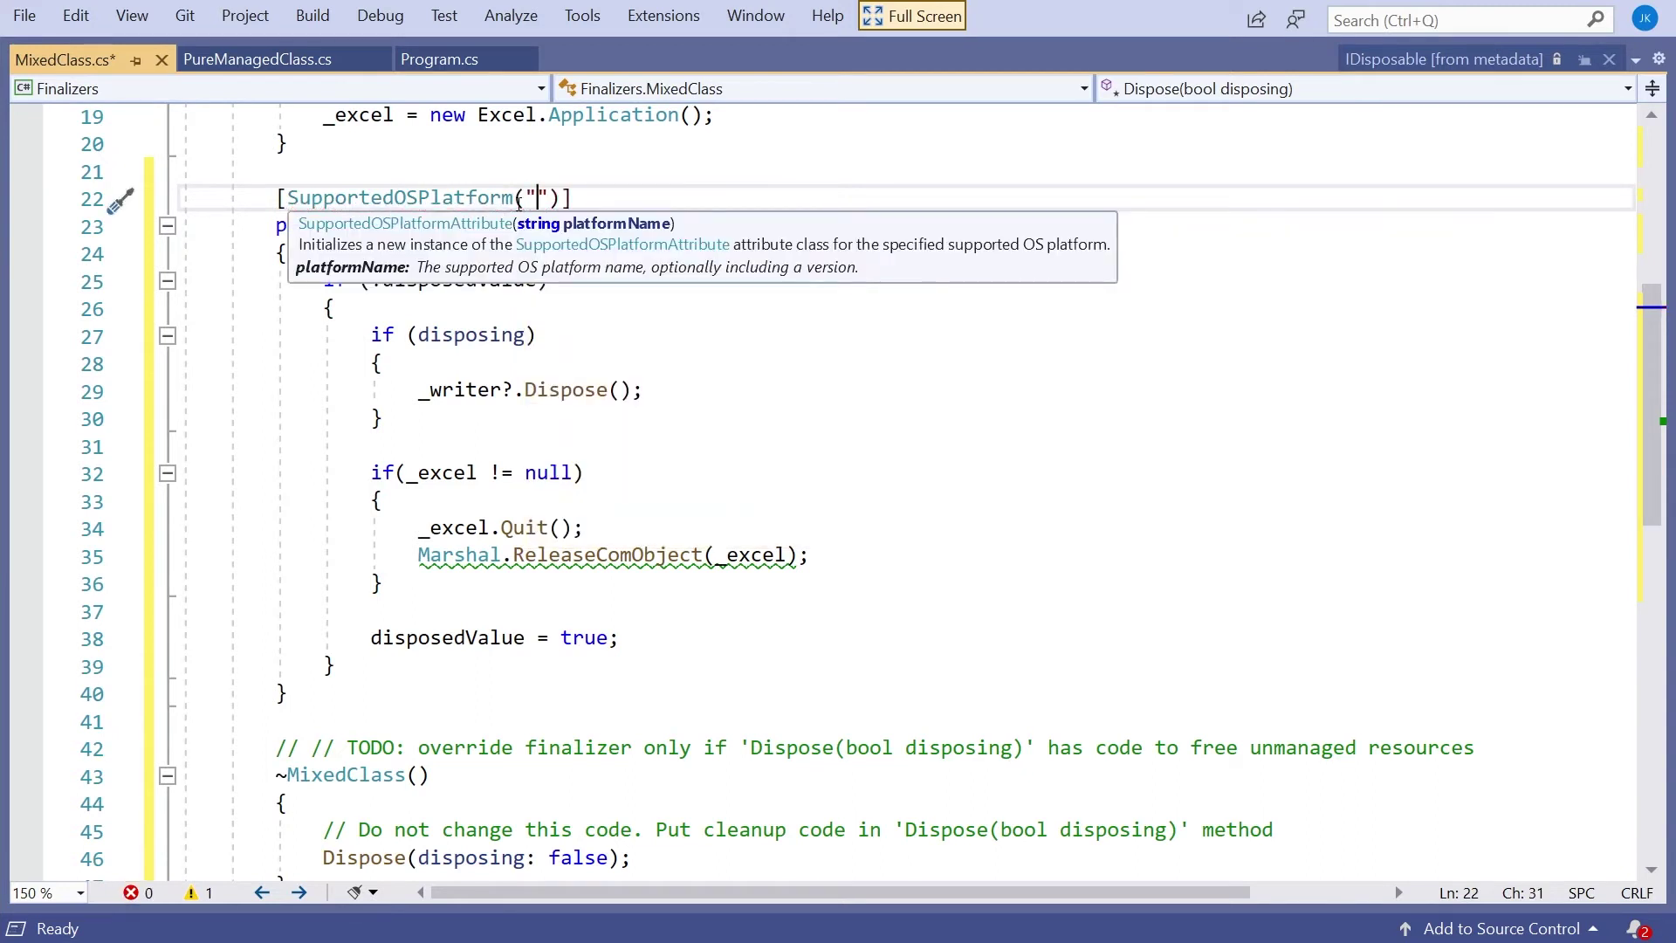
{"action": "type", "text": "windows"}
{"action": "key", "text": "End"}
{"action": "scroll", "coordinate": [387, 682], "scroll_direction": "down", "scroll_amount": 3}
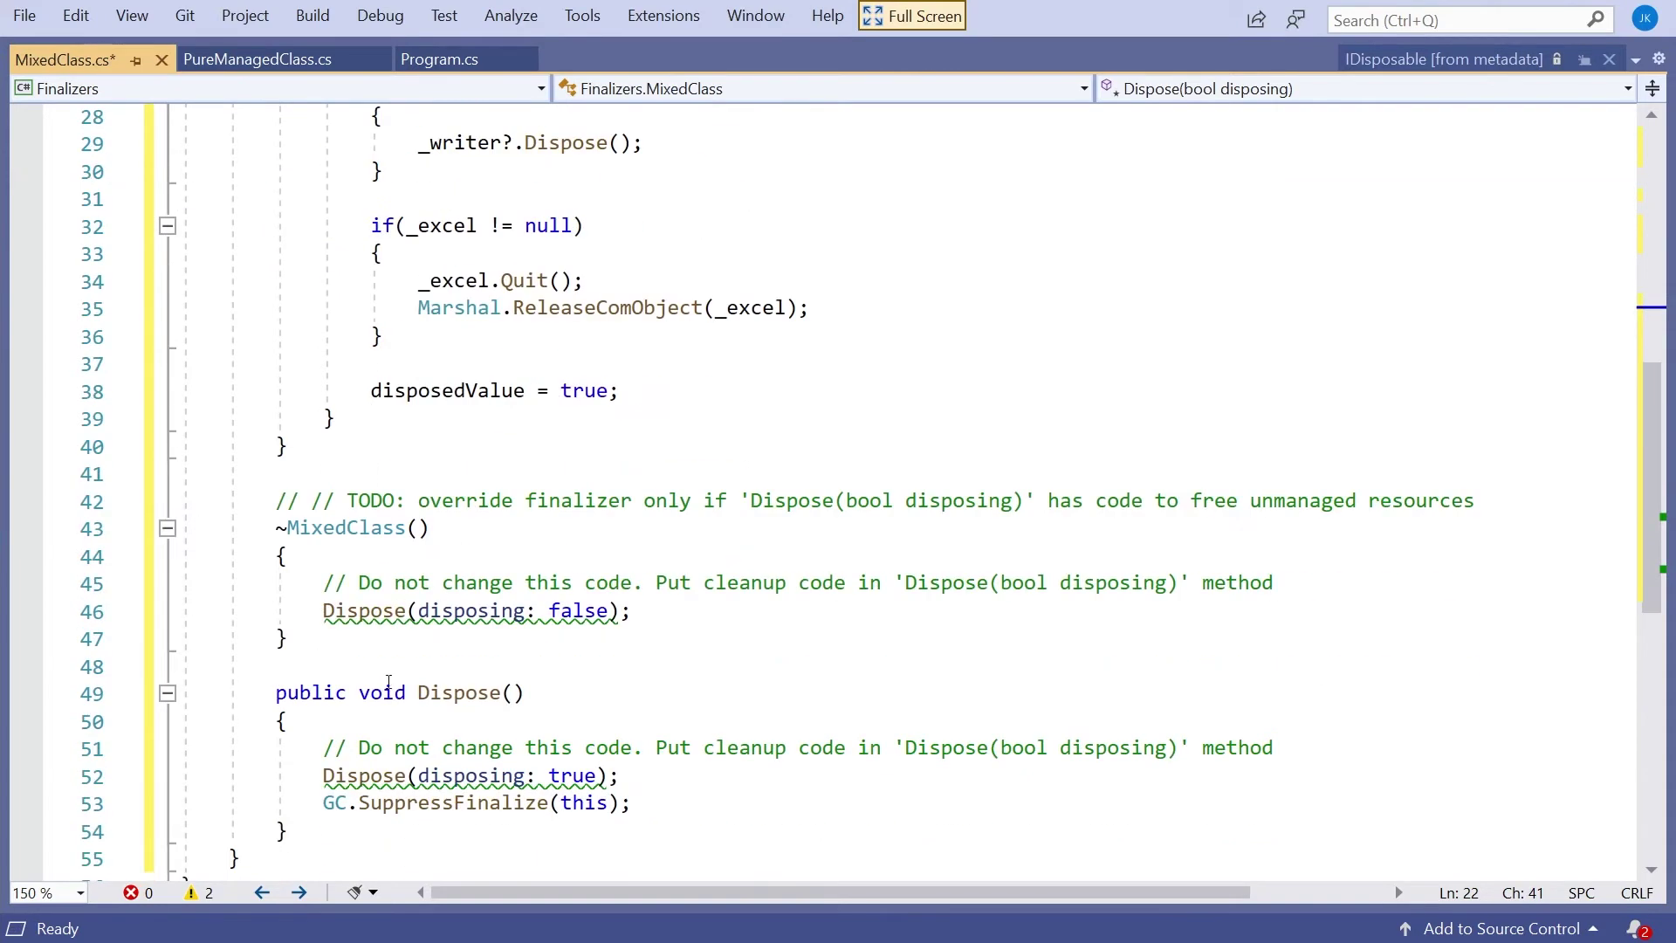
Step: Paste the Windows-only attribute above ~MixedClass() and public void Dispose()
{"action": "left_click", "coordinate": [274, 528]}
{"action": "type", "text": "[SupportedOSPlatform(\"windows\")]"}
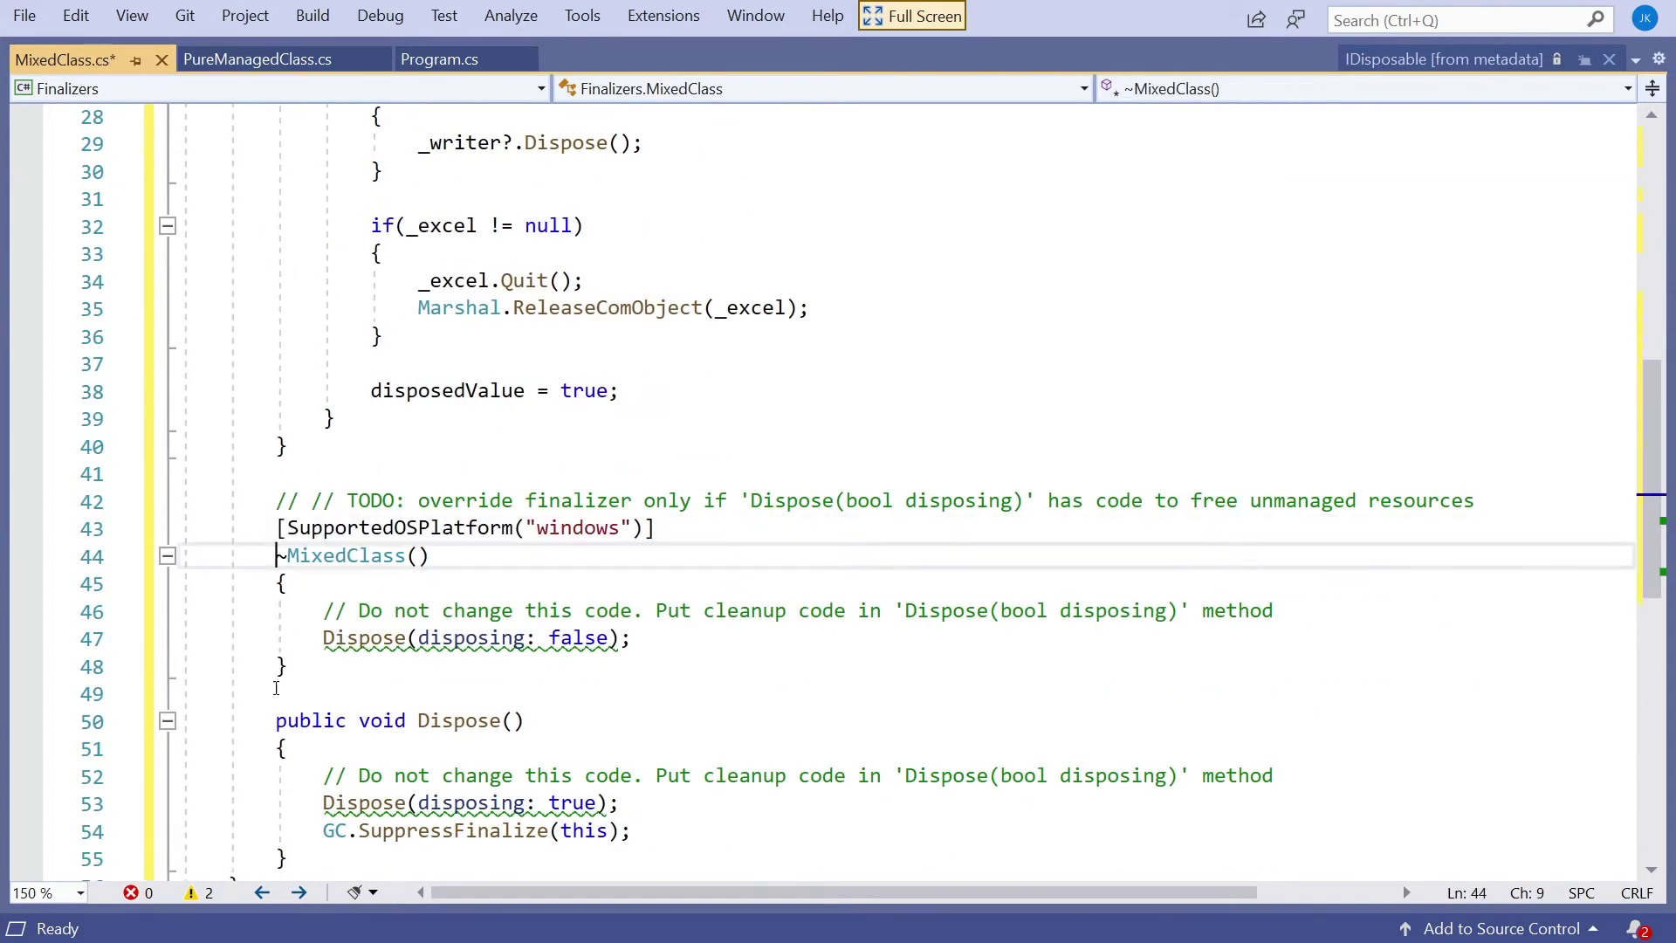
{"action": "left_click", "coordinate": [277, 720]}
{"action": "type", "text": "[SupportedOSPlatform(\"windows\")]"}
{"action": "scroll", "coordinate": [642, 660], "scroll_direction": "up", "scroll_amount": 5}
{"action": "scroll", "coordinate": [642, 659], "scroll_direction": "down", "scroll_amount": 3}
{"action": "scroll", "coordinate": [665, 650], "scroll_direction": "up", "scroll_amount": 2}
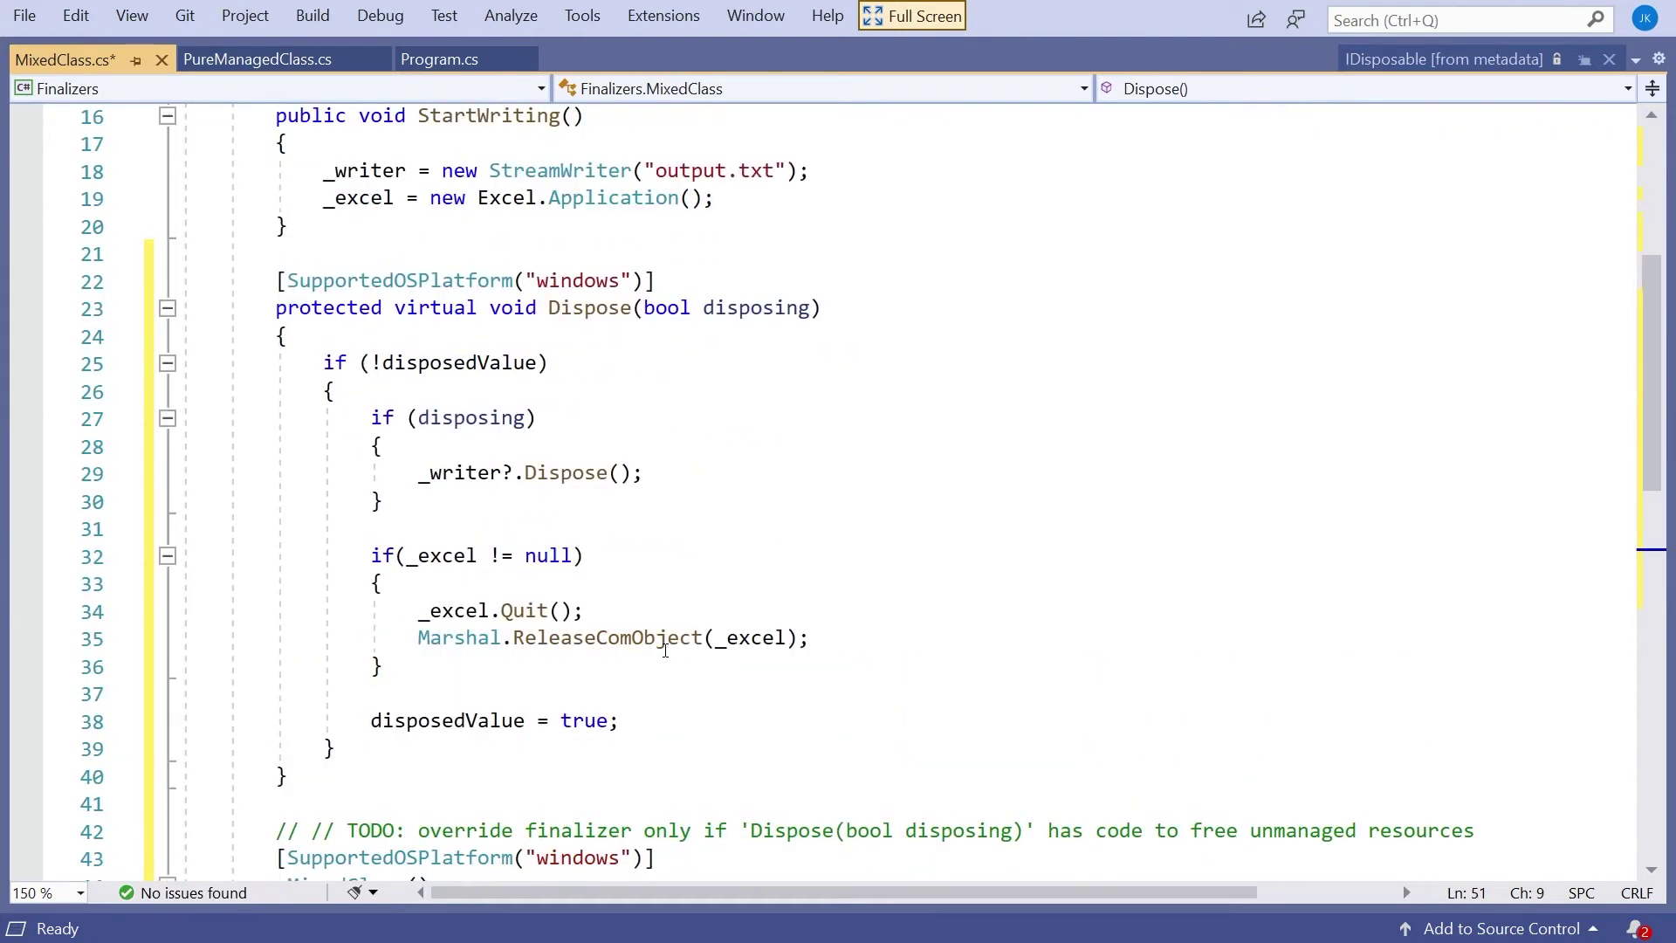
Step: Log "Disposing of writer" with Console.WriteLine after _writer?.Dispose()
{"action": "left_click_drag", "start_coordinate": [704, 471], "coordinate": [113, 471]}
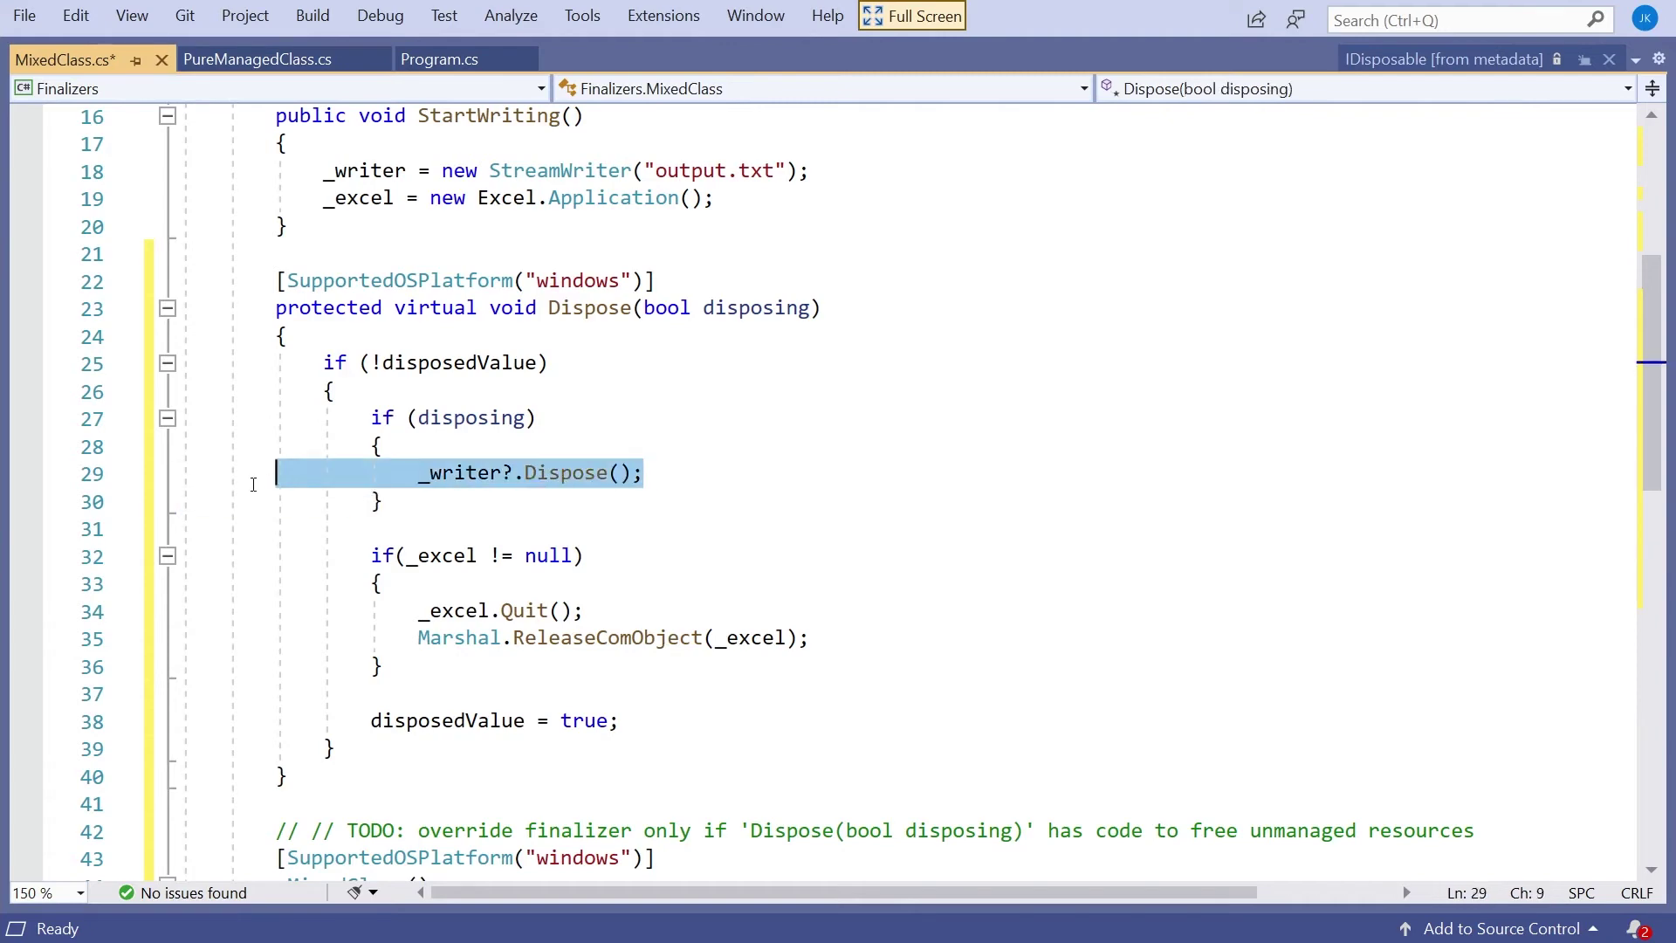
{"action": "mouse_move", "coordinate": [337, 556]}
{"action": "left_mouse_down"}
{"action": "mouse_move", "coordinate": [397, 621]}
{"action": "mouse_move", "coordinate": [502, 671]}
{"action": "left_mouse_up"}
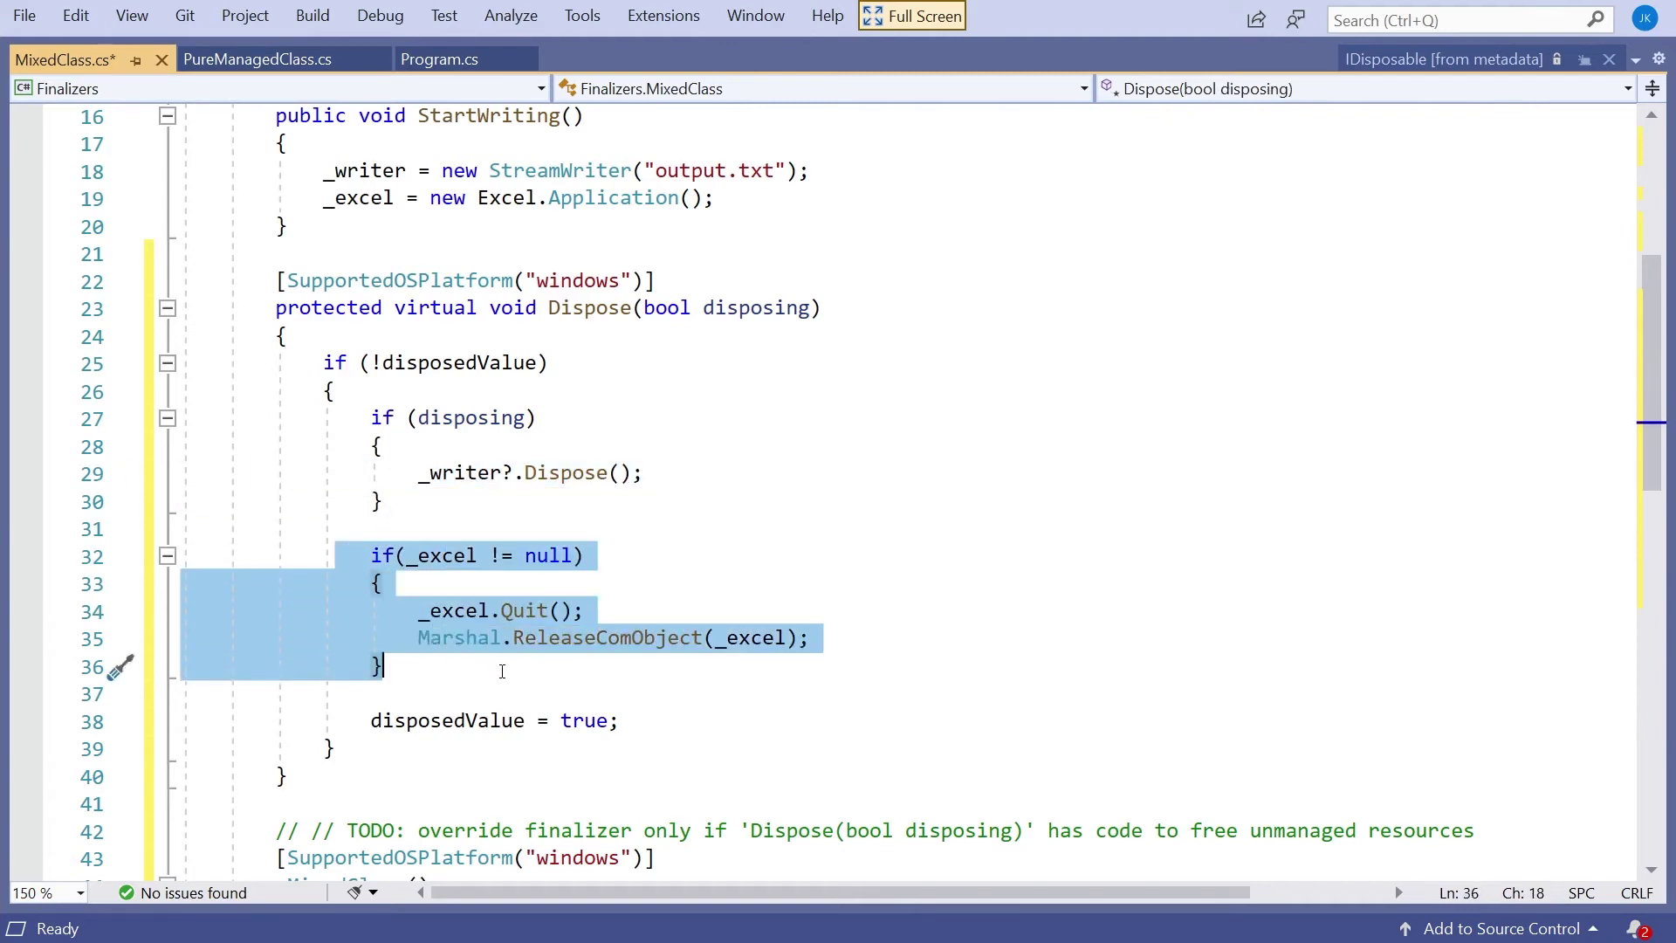
{"action": "left_click", "coordinate": [673, 477]}
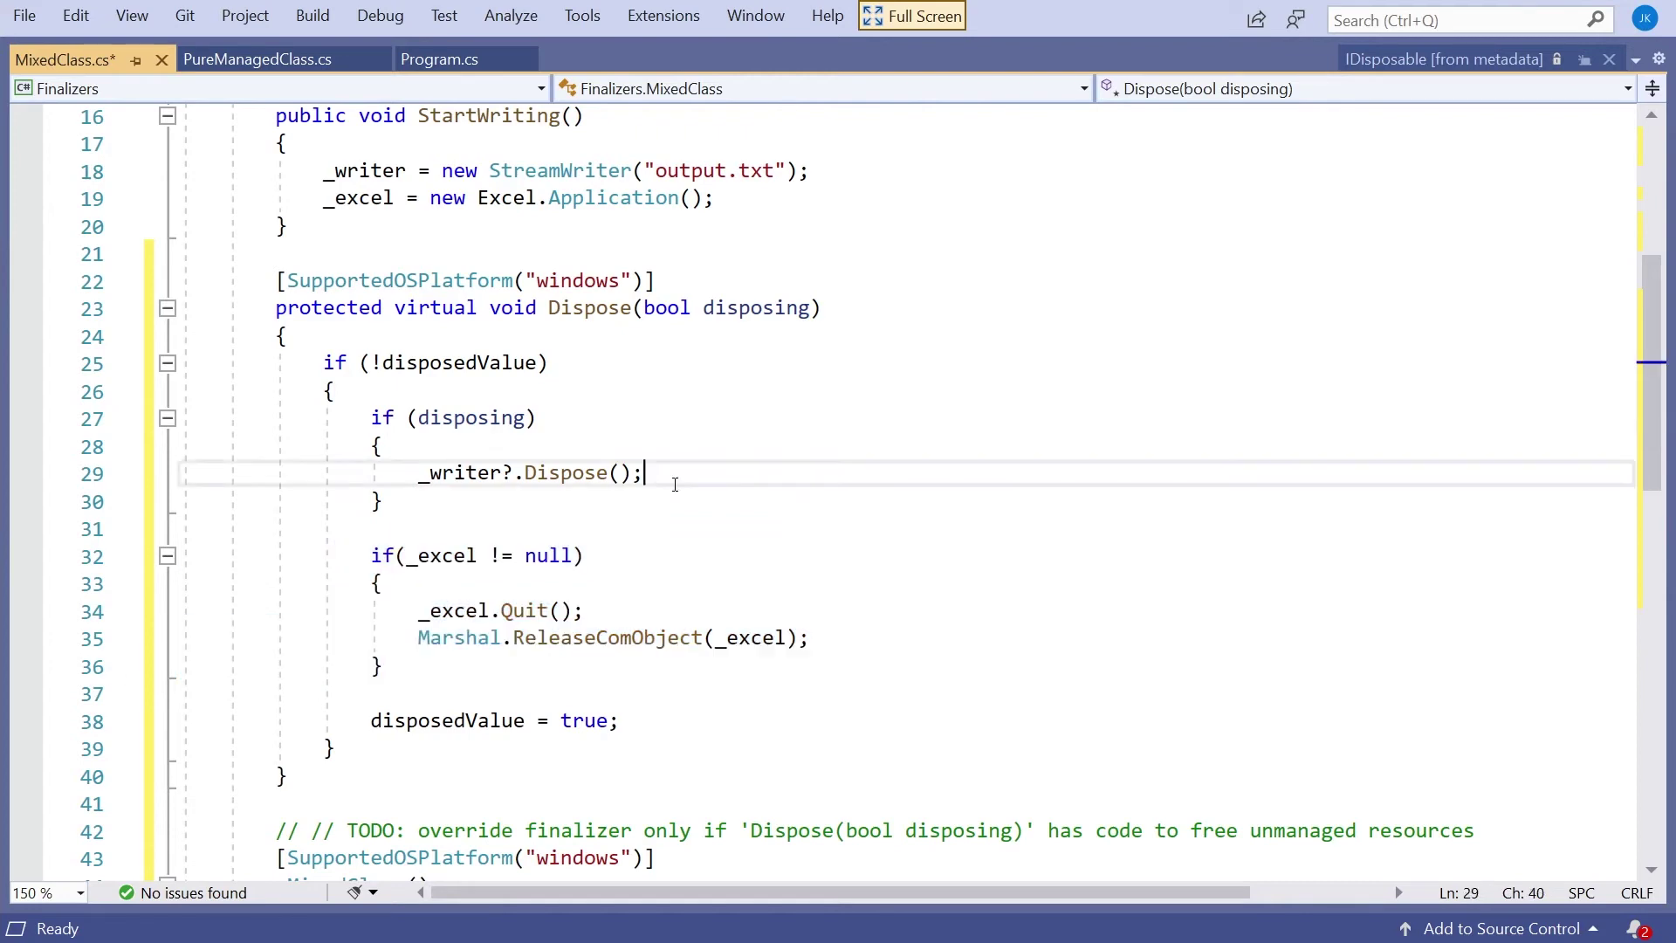
{"action": "key", "text": "Return"}
{"action": "type", "text": "cw"}
{"action": "key", "text": "Tab"}
{"action": "key", "text": "Tab"}
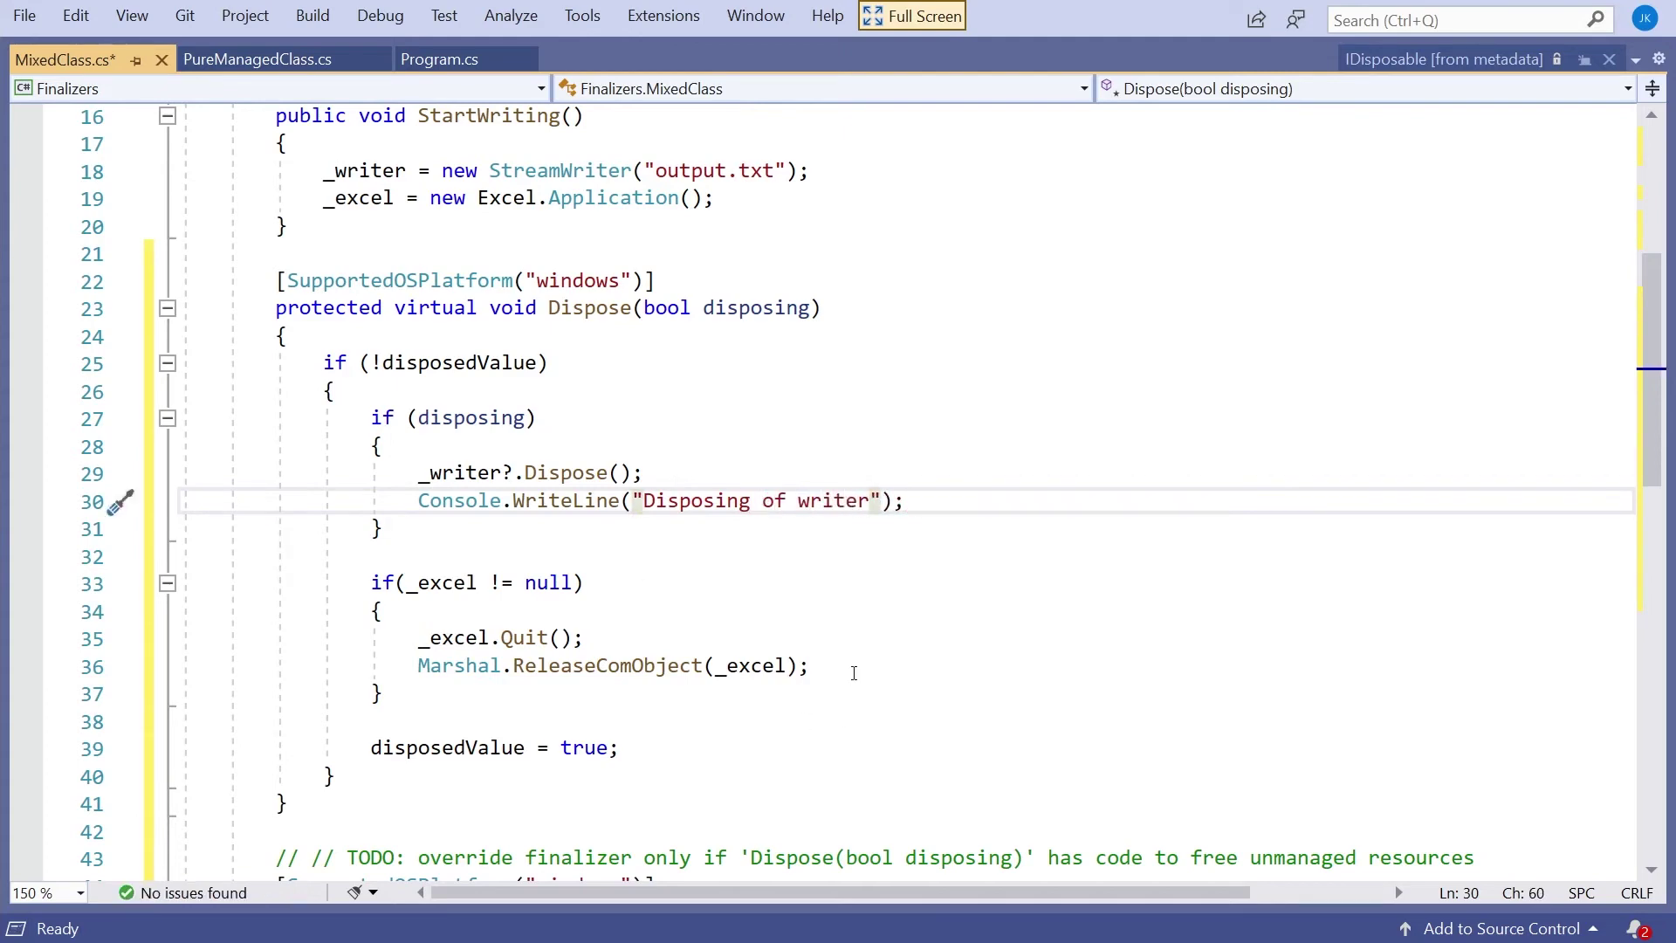
Step: Log "Releasing Excel" with Console.WriteLine after Marshal.ReleaseComObject(_excel)
{"action": "left_click", "coordinate": [886, 668]}
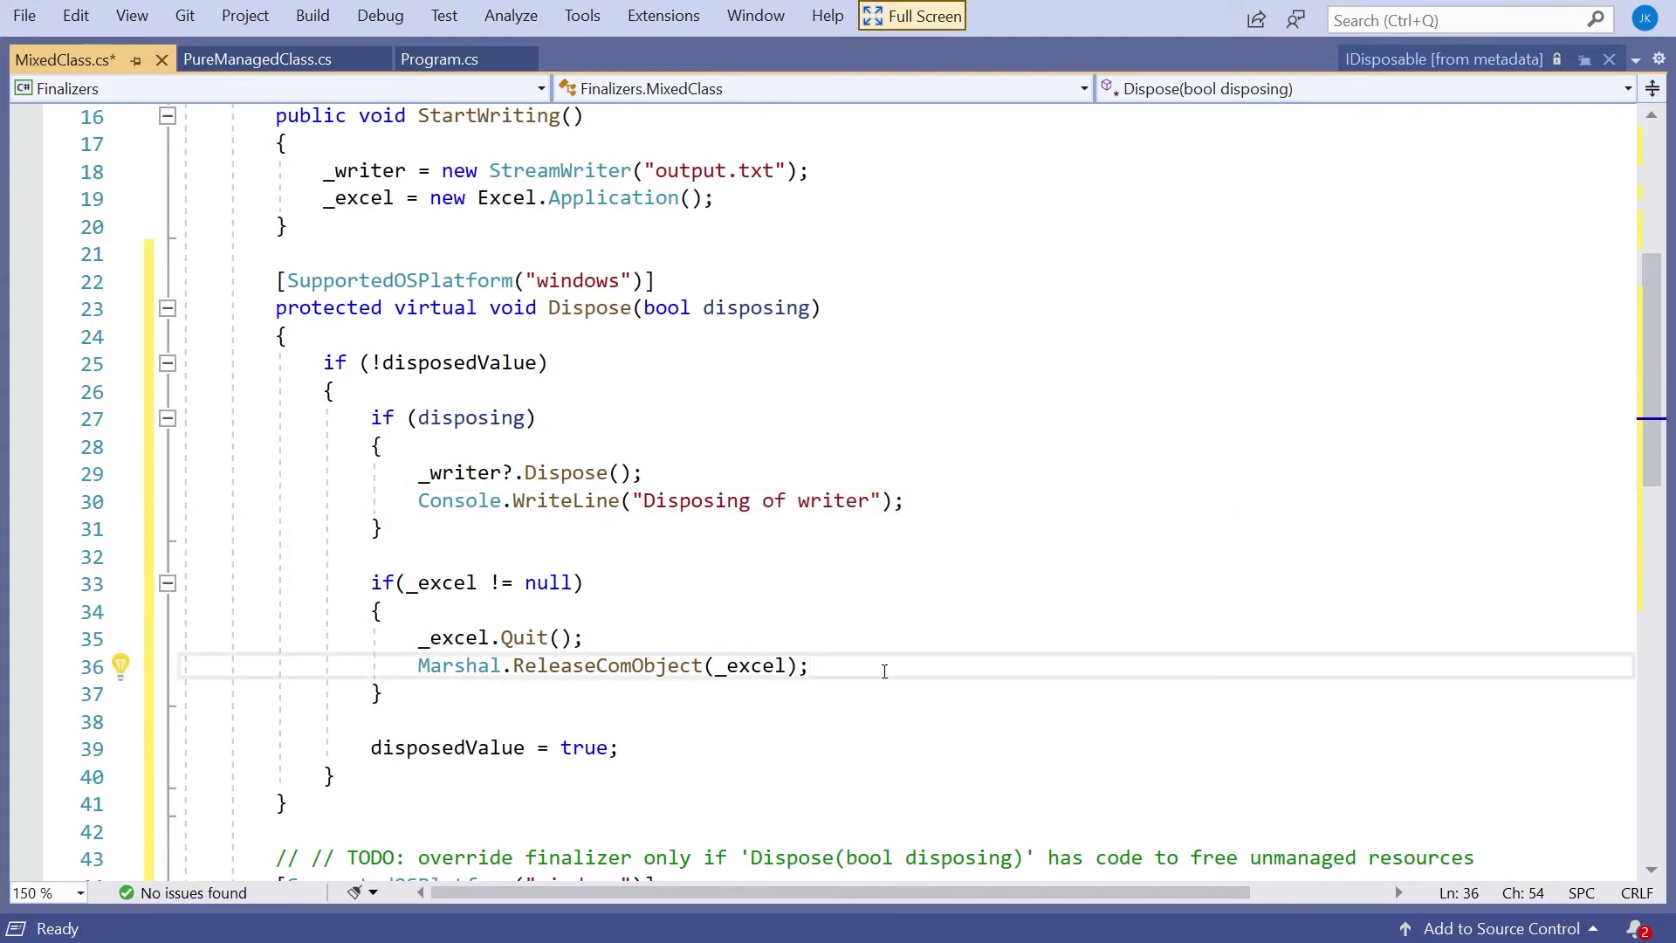
{"action": "key", "text": "Return"}
{"action": "type", "text": "cw"}
{"action": "key", "text": "Tab"}
{"action": "key", "text": "Tab"}
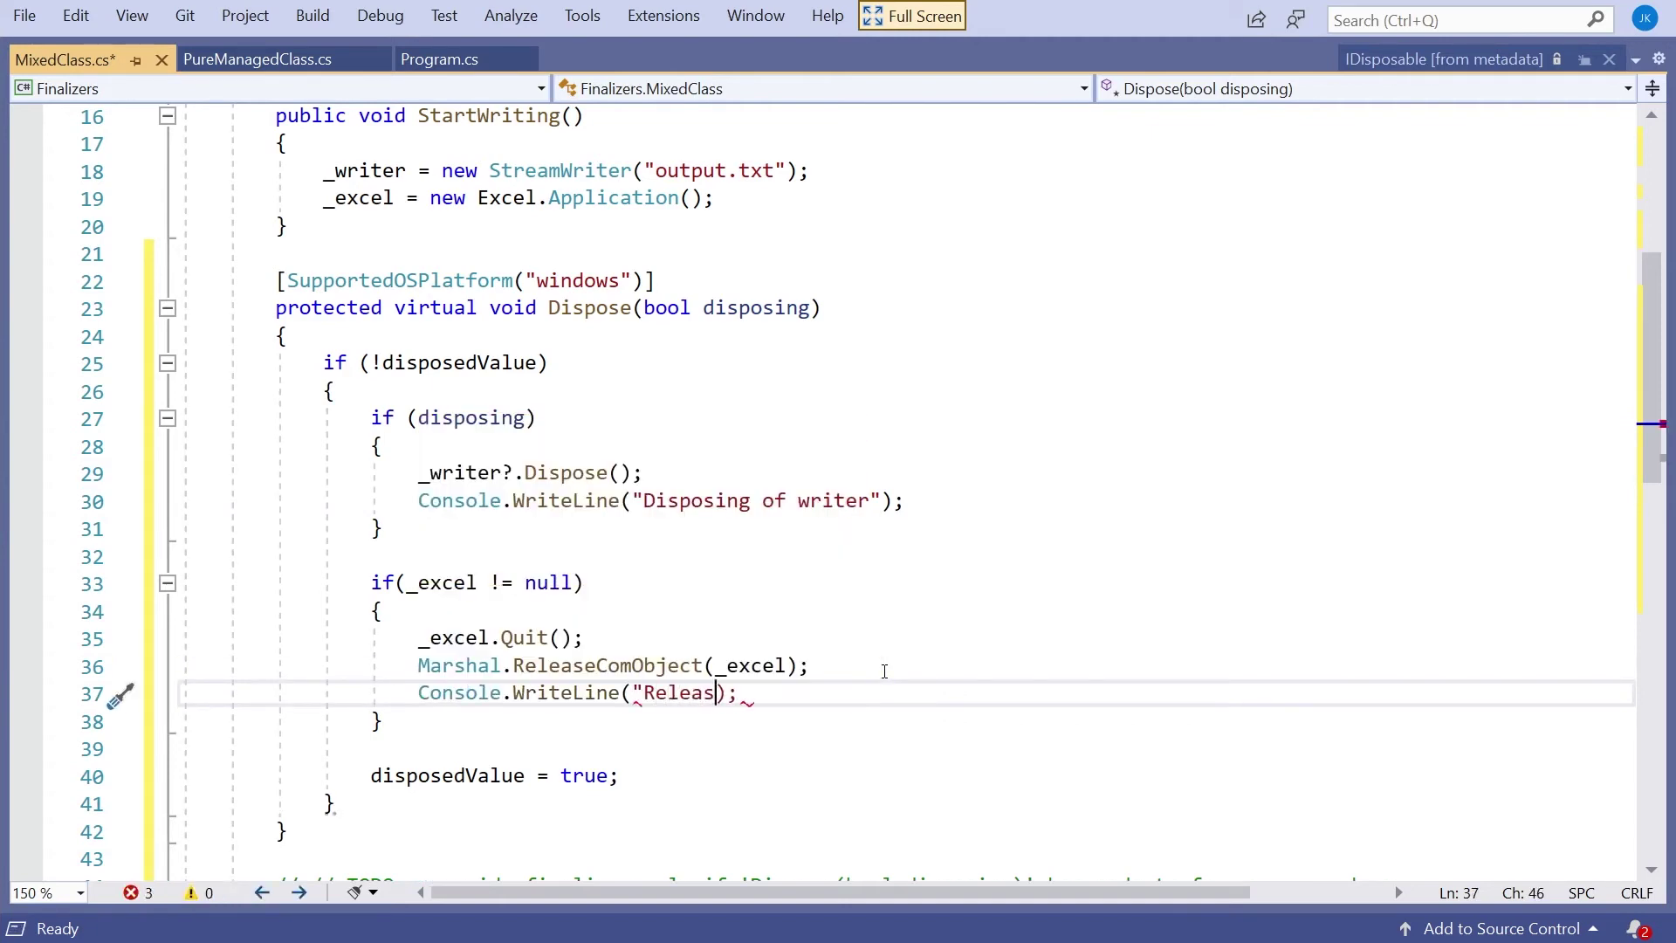
{"action": "type", "text": "\""}
{"action": "key", "text": "Right"}
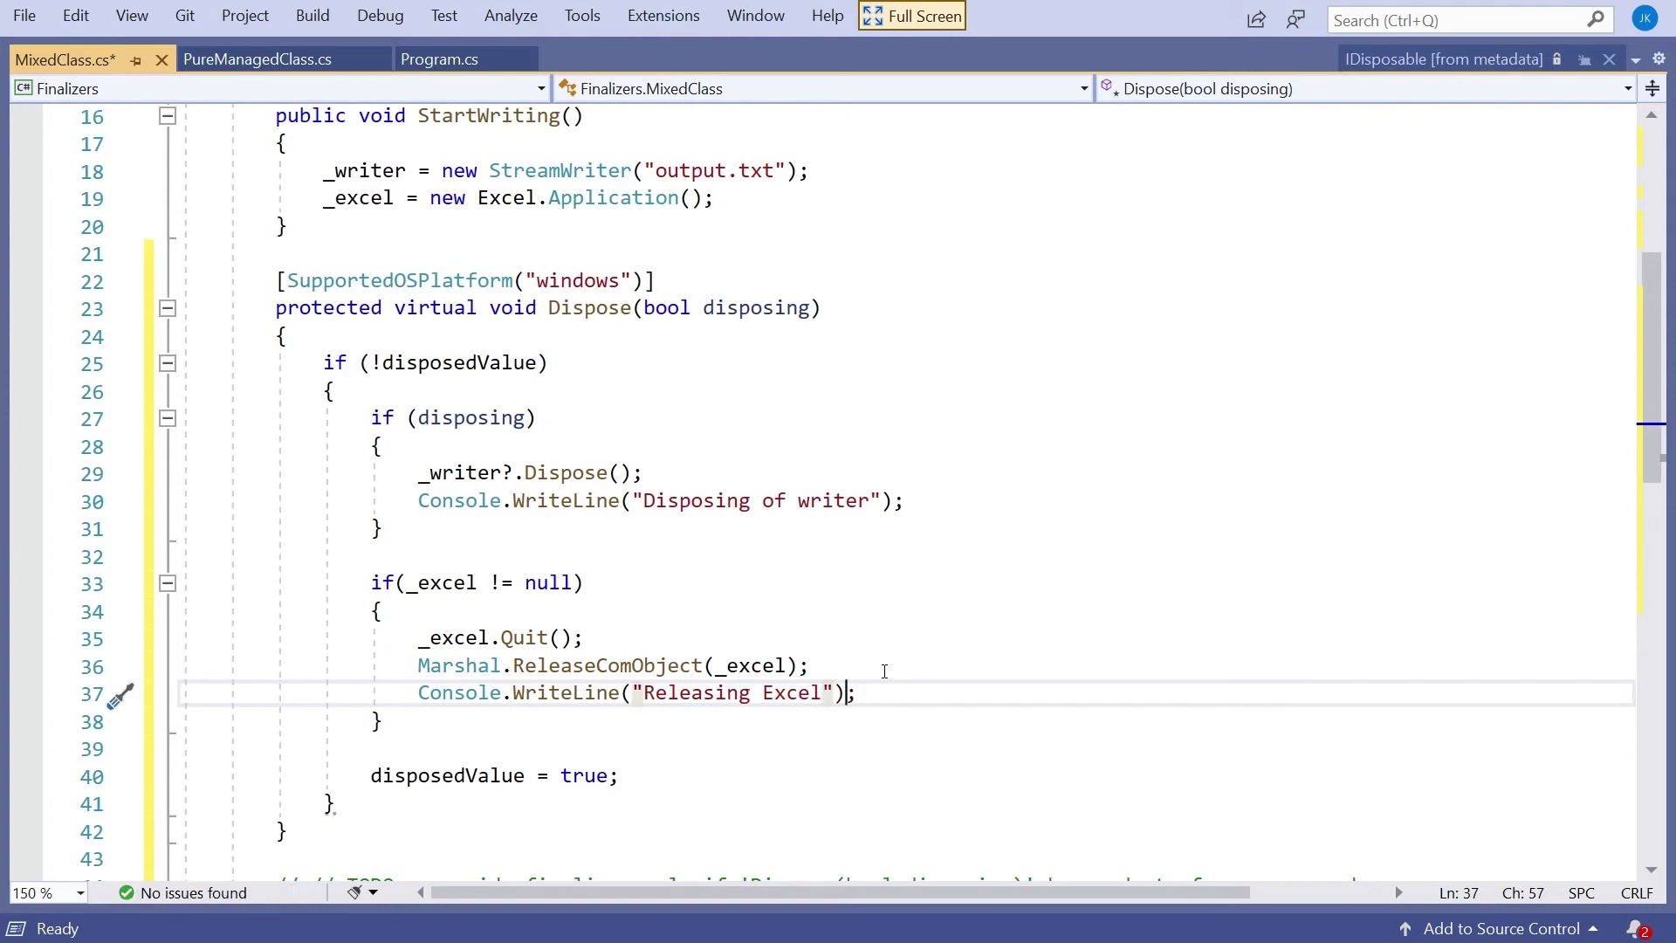
{"action": "left_click", "coordinate": [791, 621]}
Step: In Program.cs, add 'using' to the MixedClass declaration, run the program, and close its console
{"action": "left_click", "coordinate": [441, 58]}
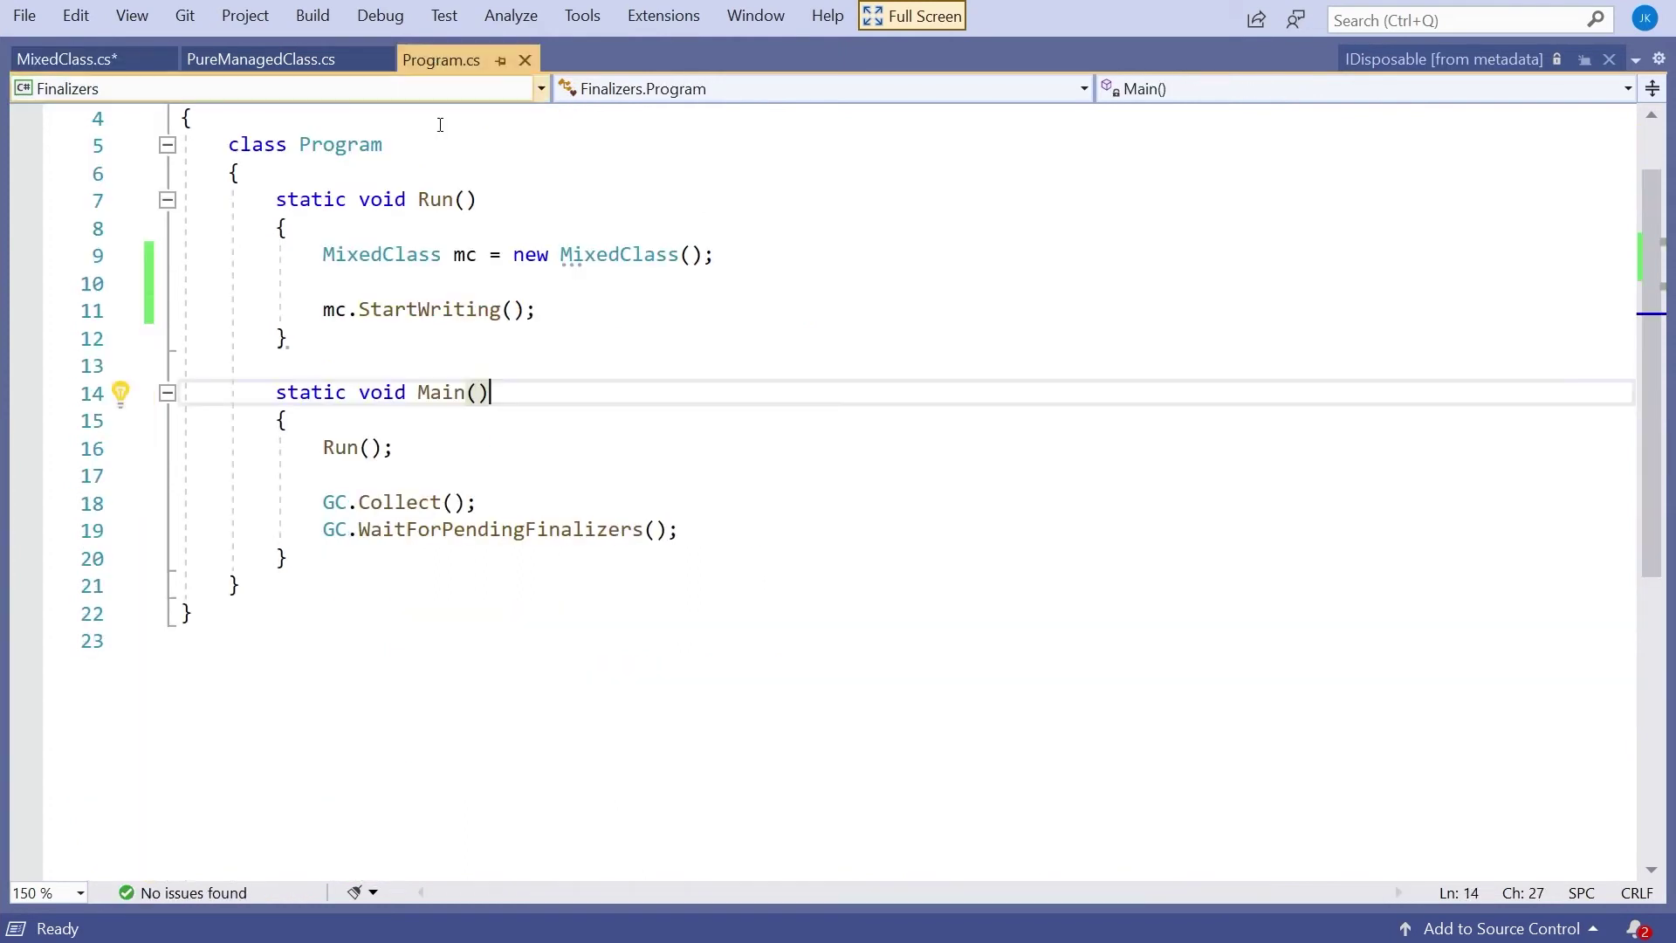
{"action": "left_click", "coordinate": [321, 254]}
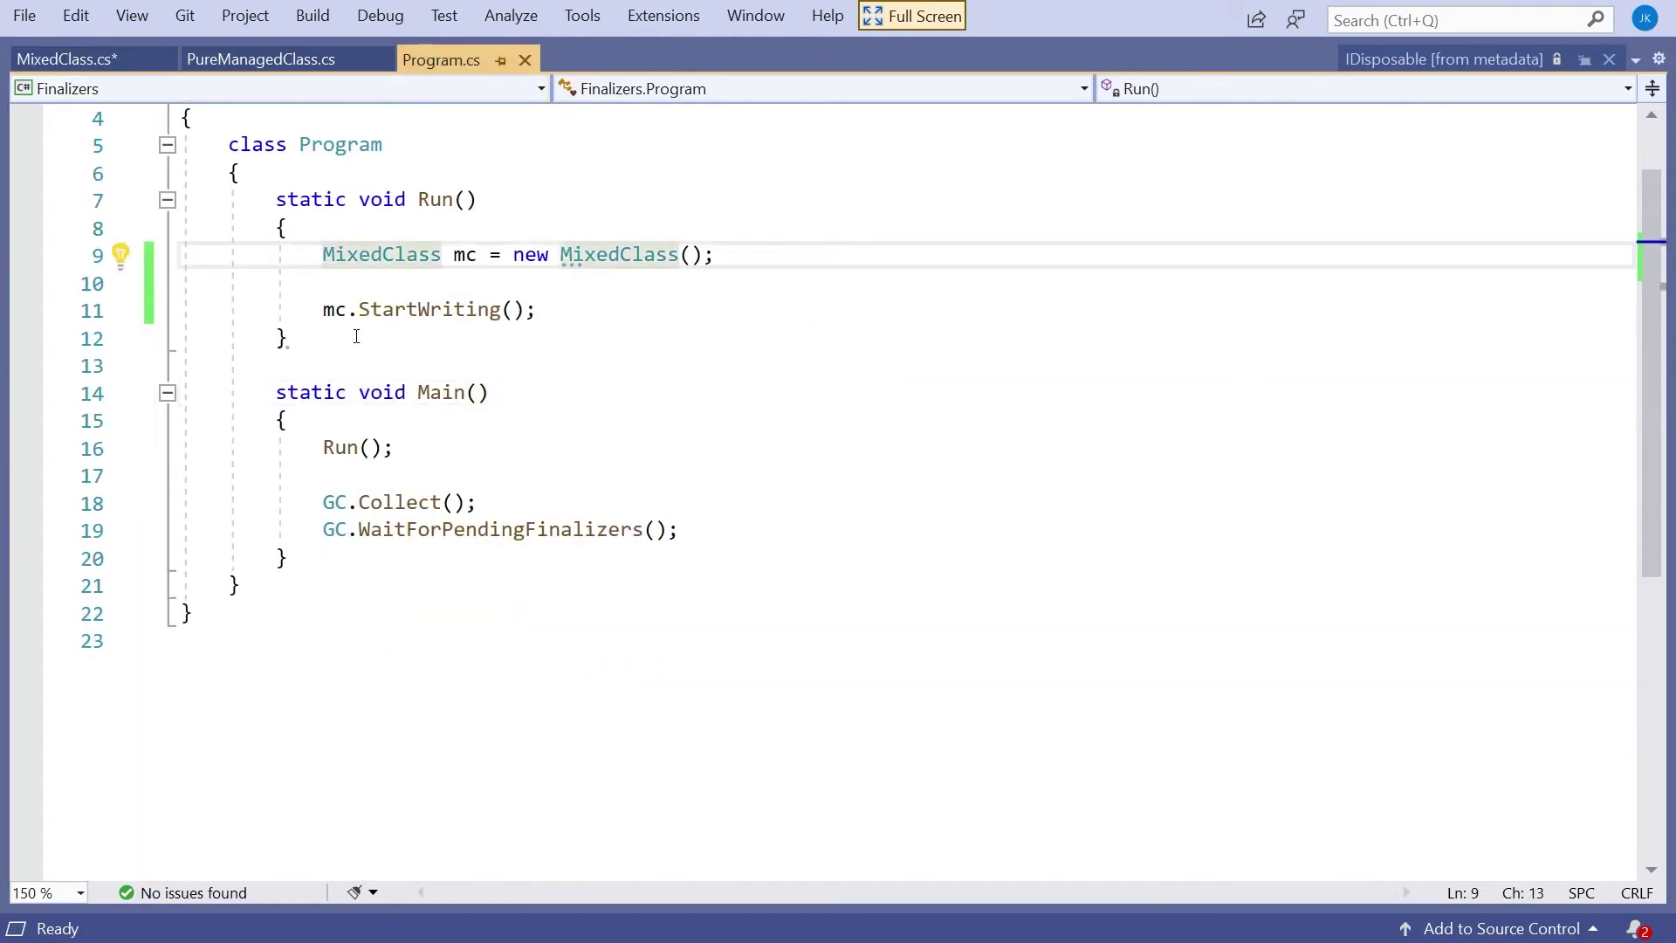
{"action": "type", "text": "using"}
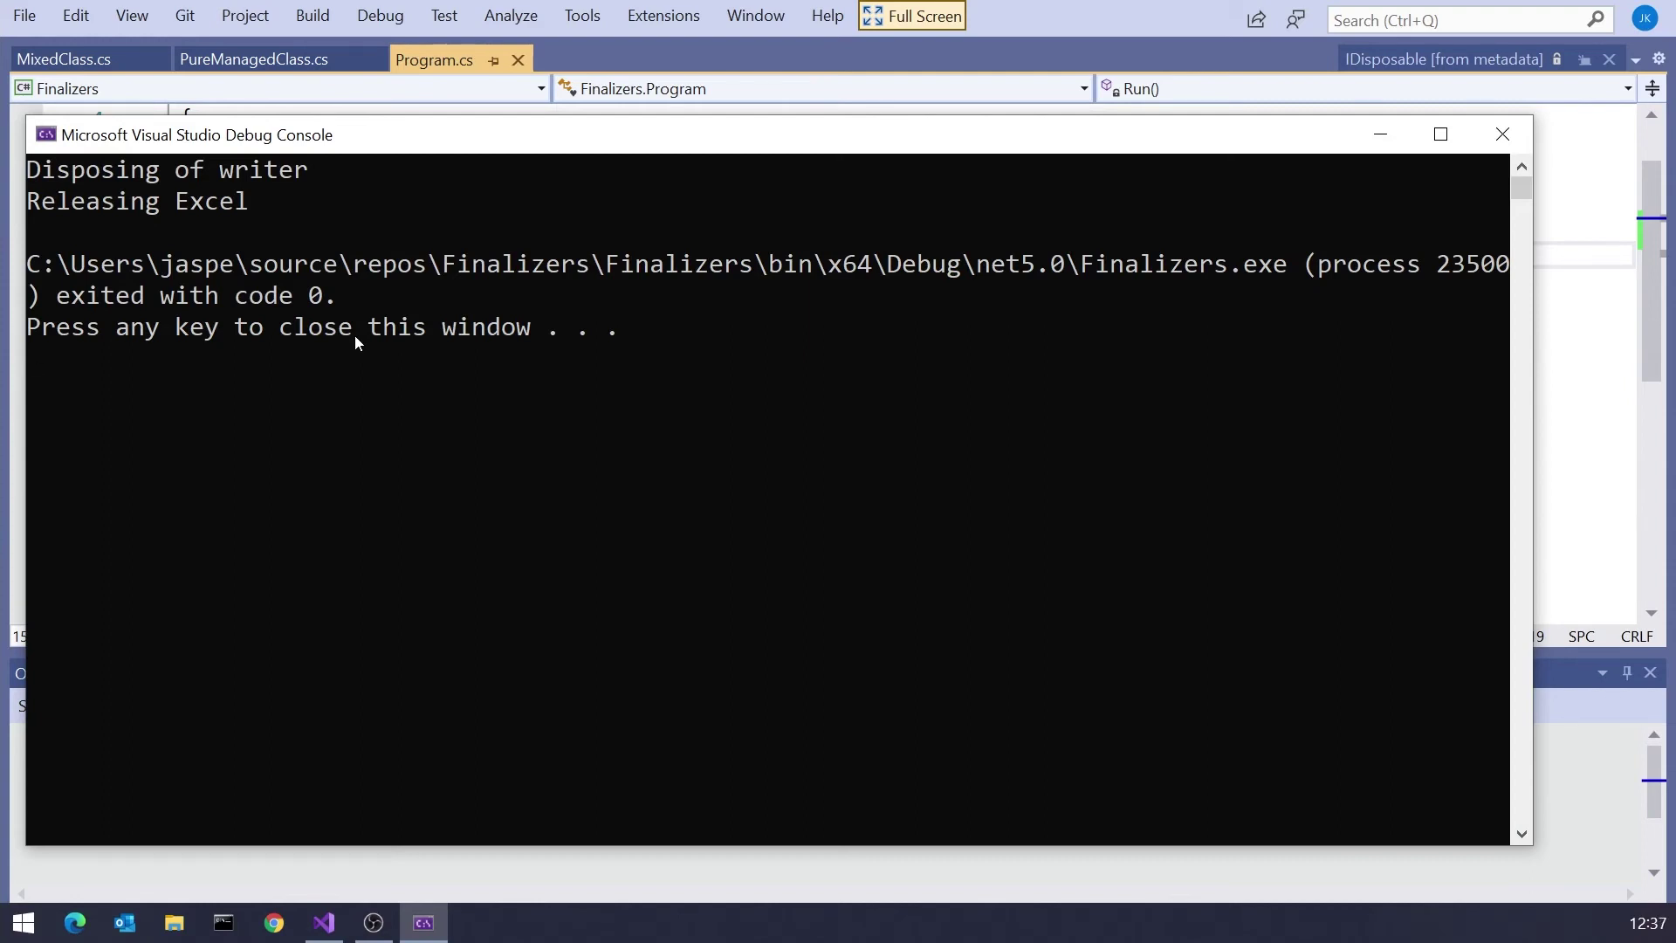
{"action": "key", "text": "Return"}
Step: Delete 'using' from the MixedClass declaration on line 9 and build and run the program
{"action": "double_click", "coordinate": [327, 257]}
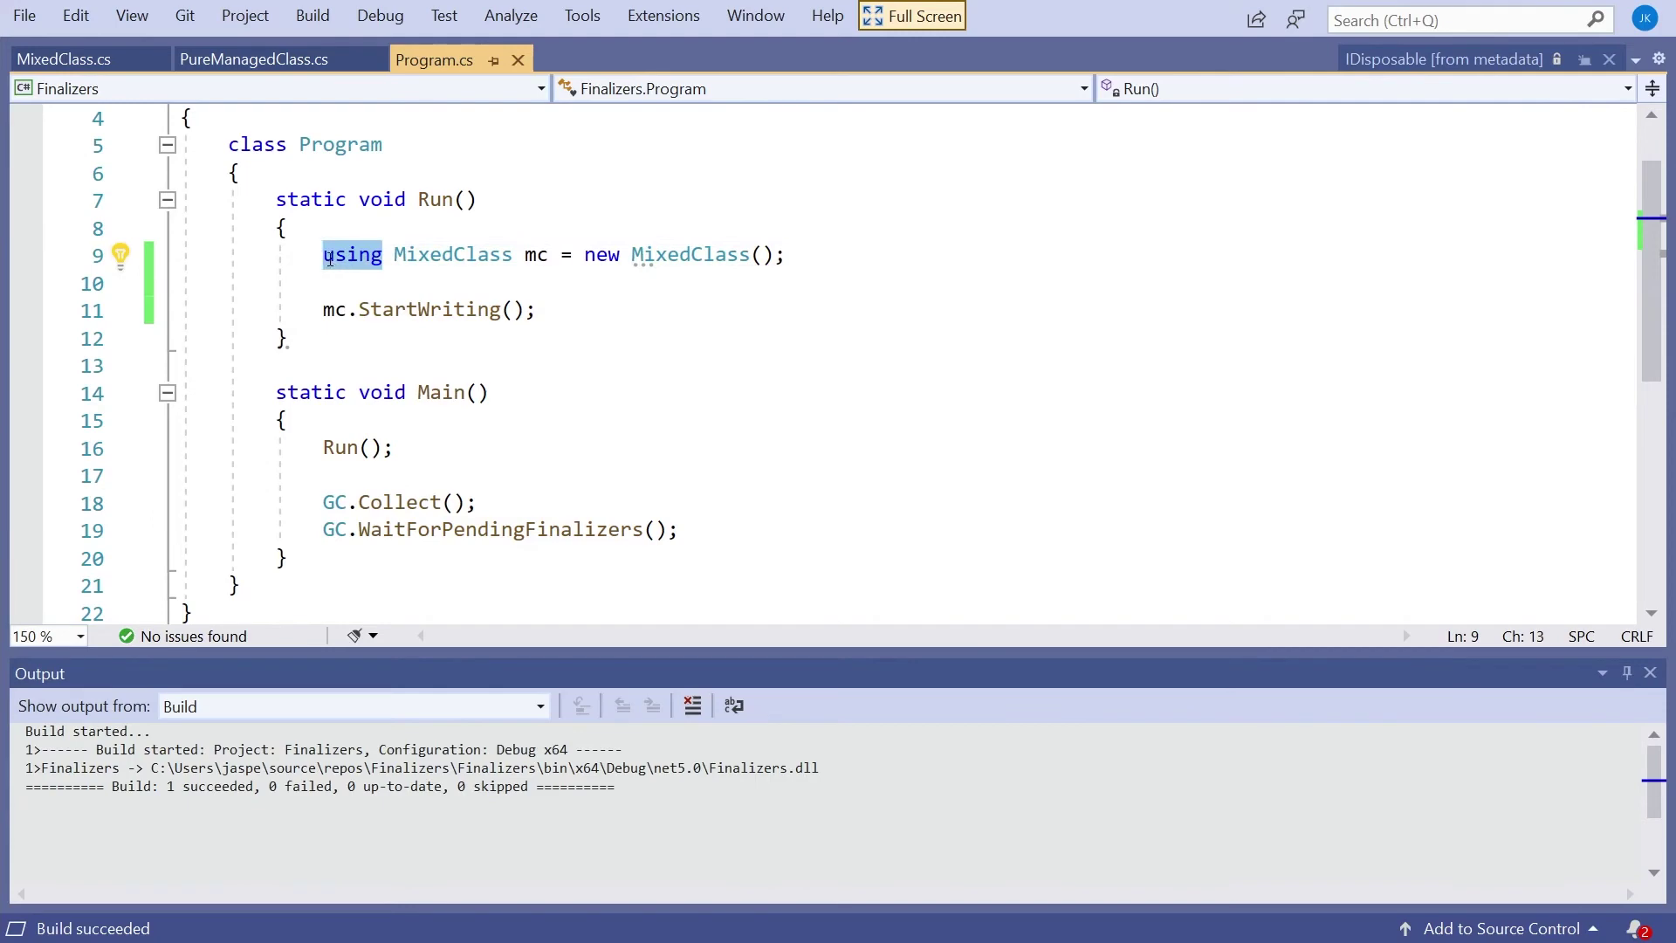
{"action": "key", "text": "Delete"}
{"action": "key", "text": "Delete"}
{"action": "key", "text": "ctrl+F5"}
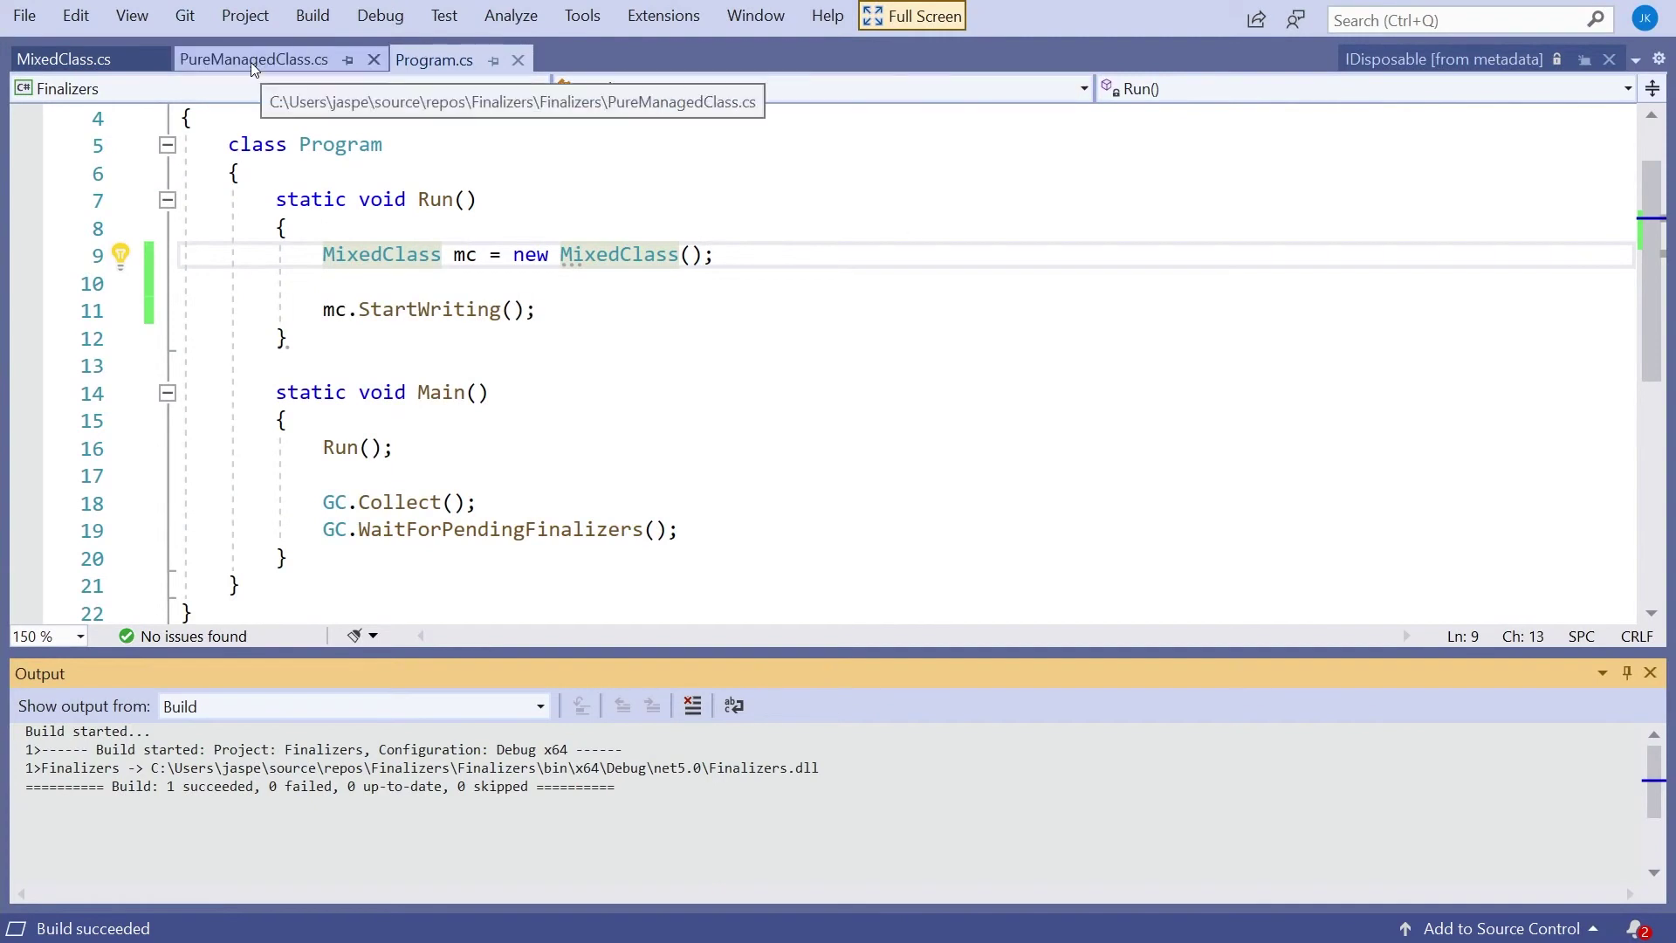
Step: In MixedClass.cs, highlight the Dispose(bool disposing) signature and its 'virtual' keyword
{"action": "left_click", "coordinate": [62, 59]}
{"action": "scroll", "coordinate": [657, 463], "scroll_direction": "up", "scroll_amount": 1}
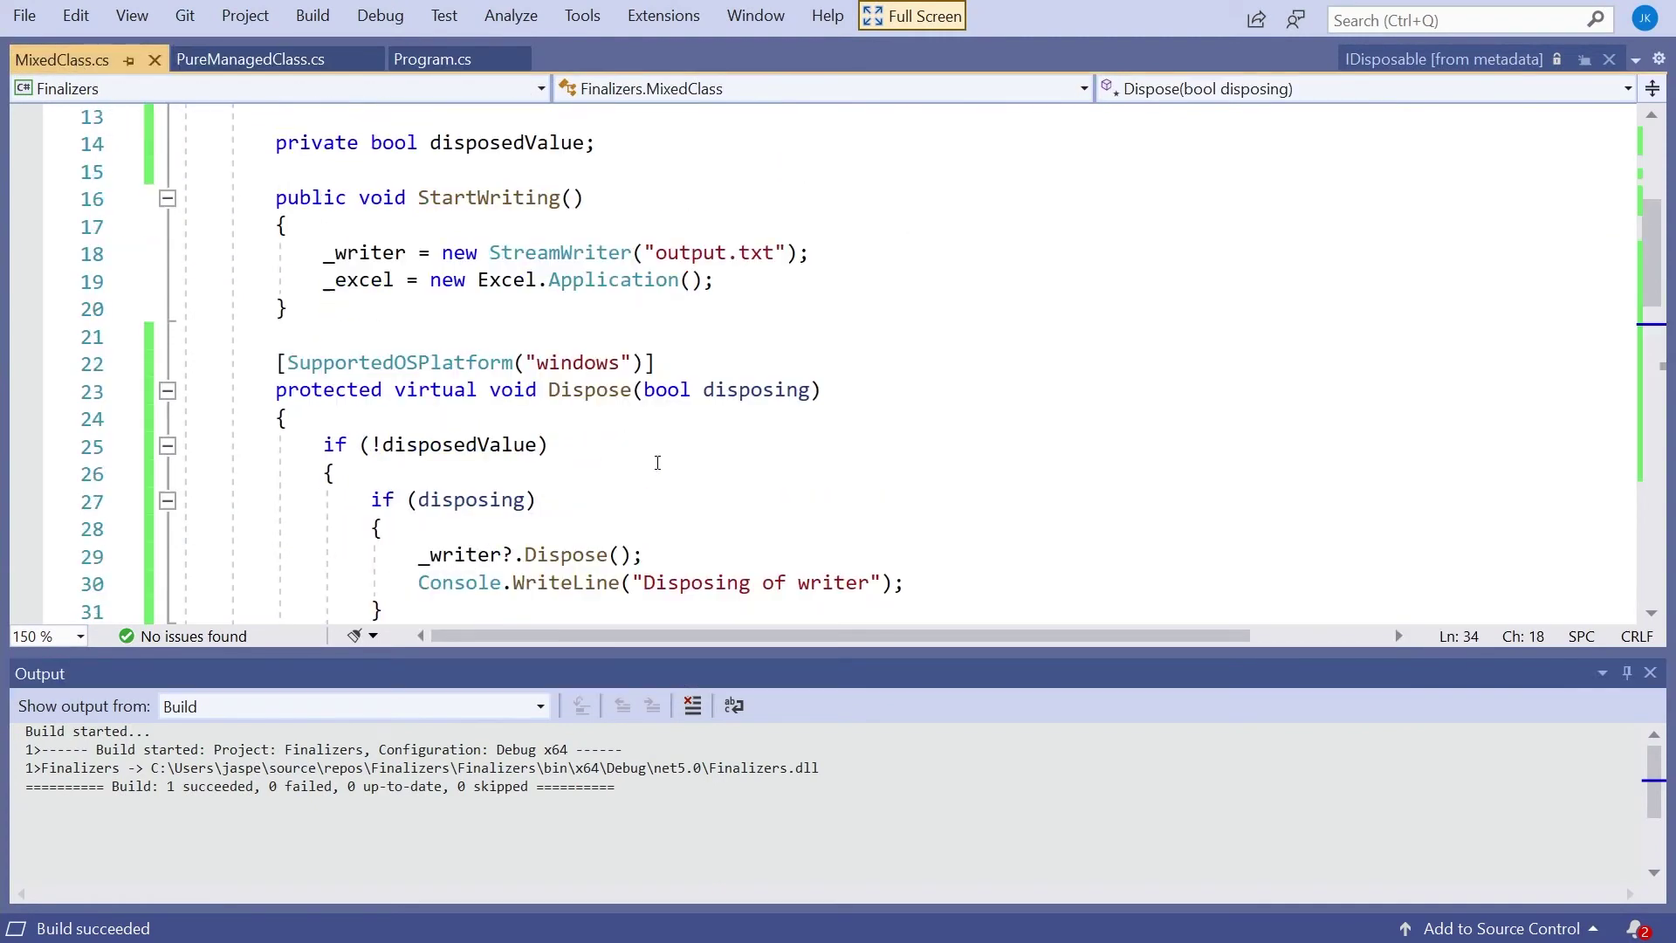
{"action": "left_click_drag", "start_coordinate": [268, 389], "coordinate": [842, 393]}
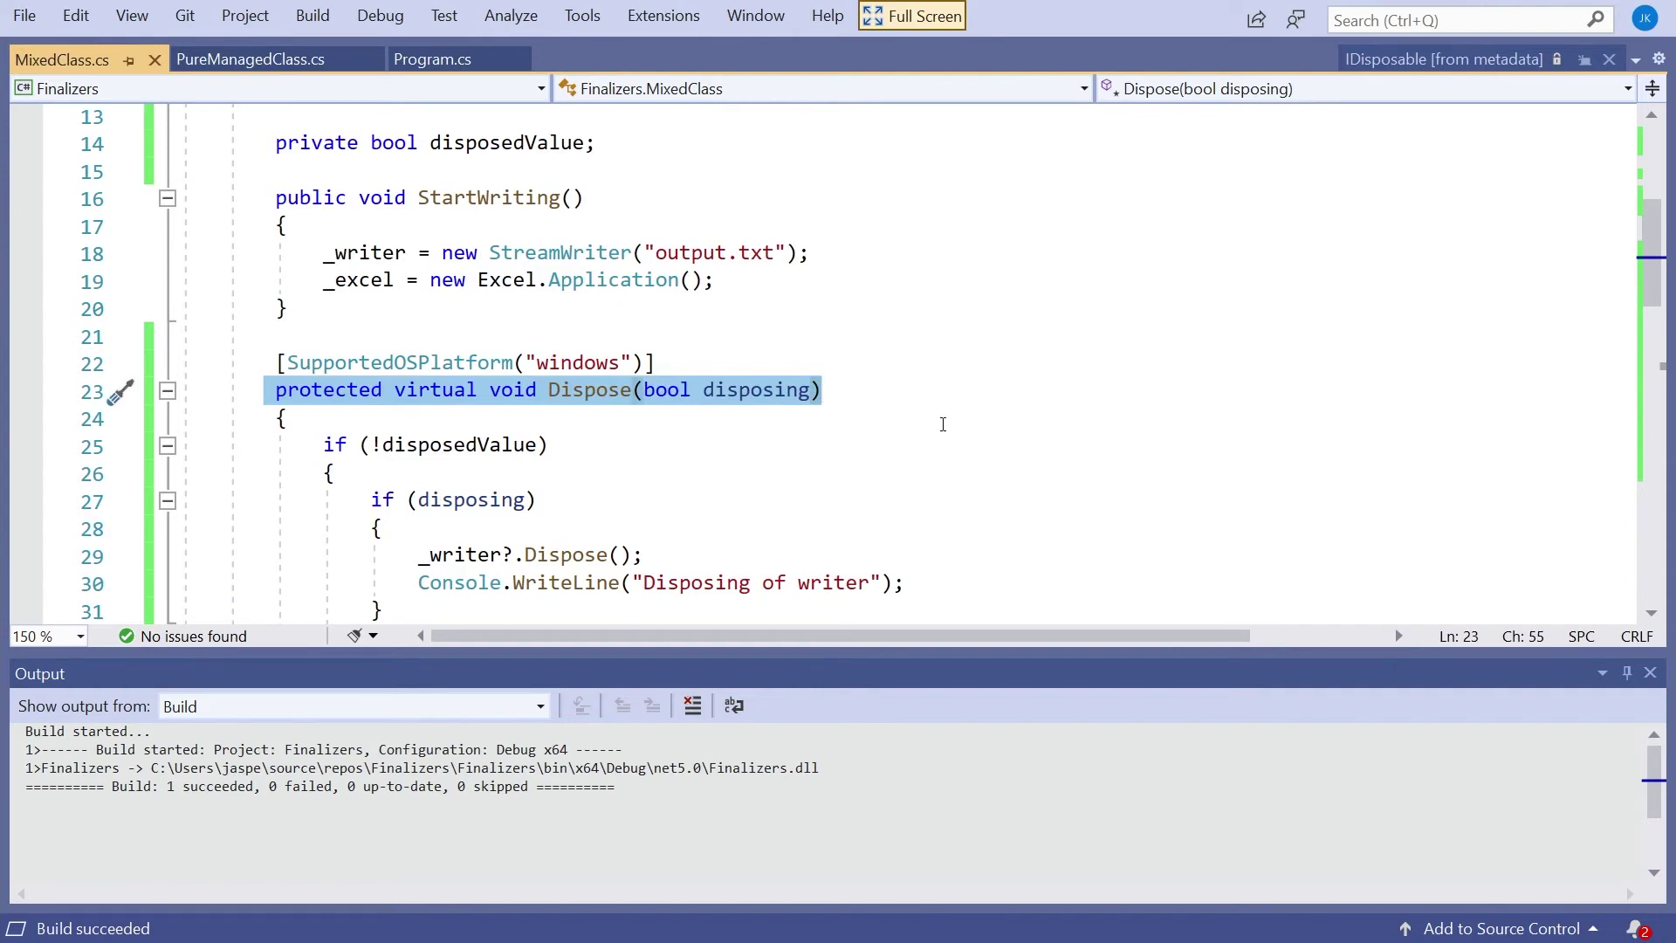
{"action": "double_click", "coordinate": [415, 392]}
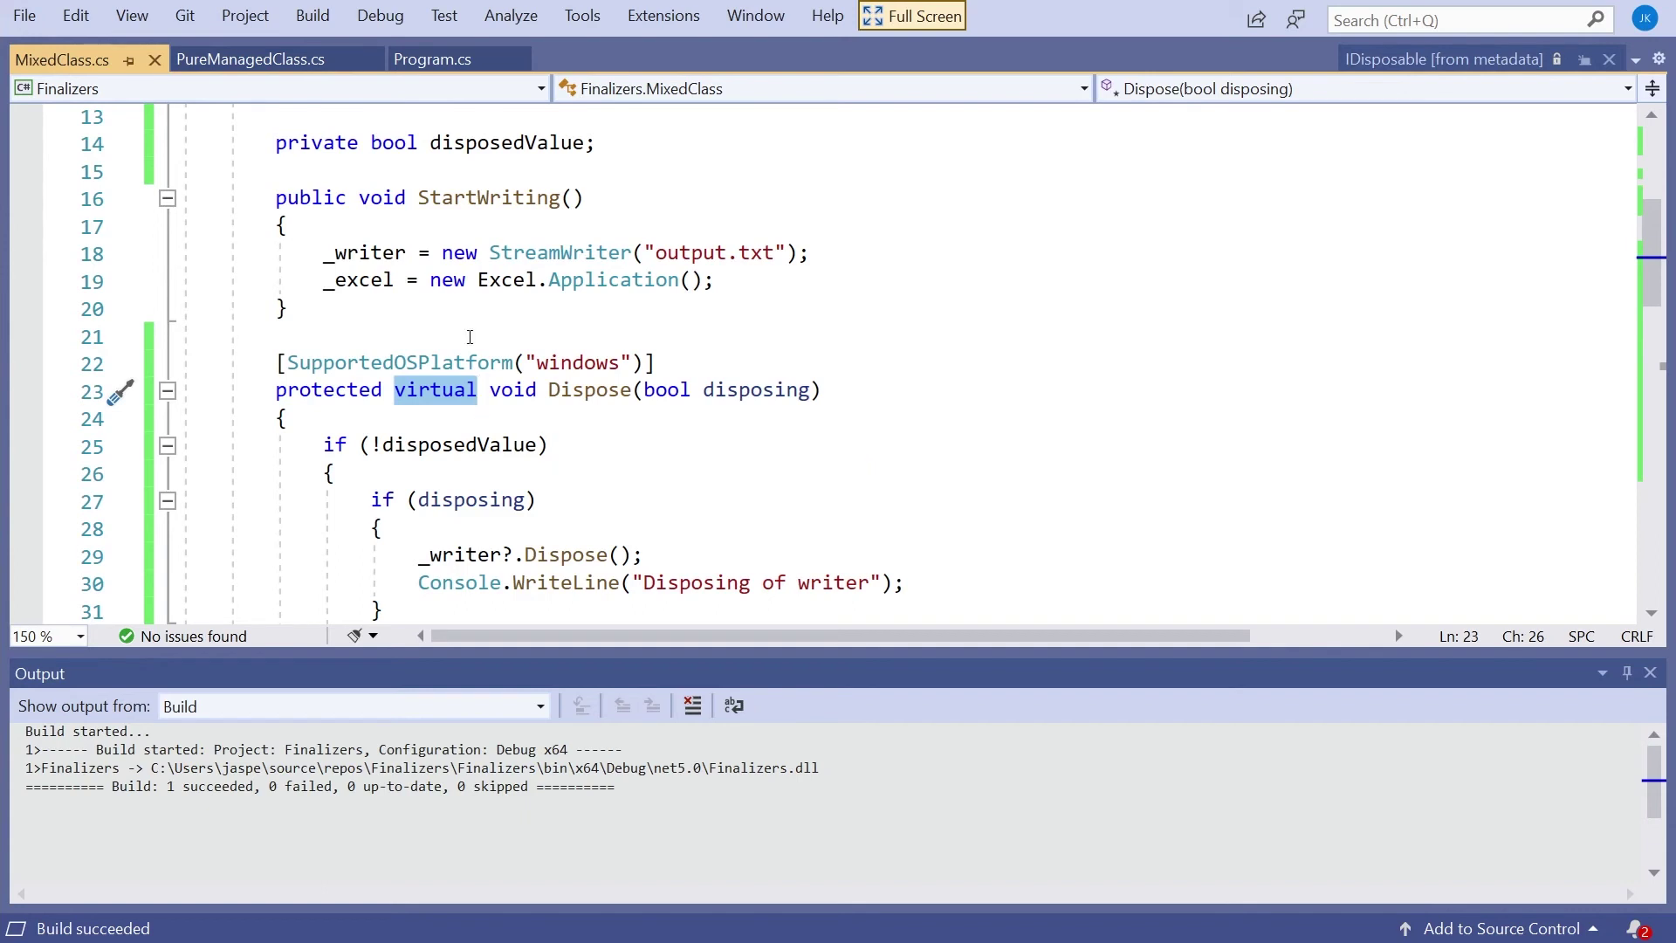
{"action": "left_click", "coordinate": [289, 61]}
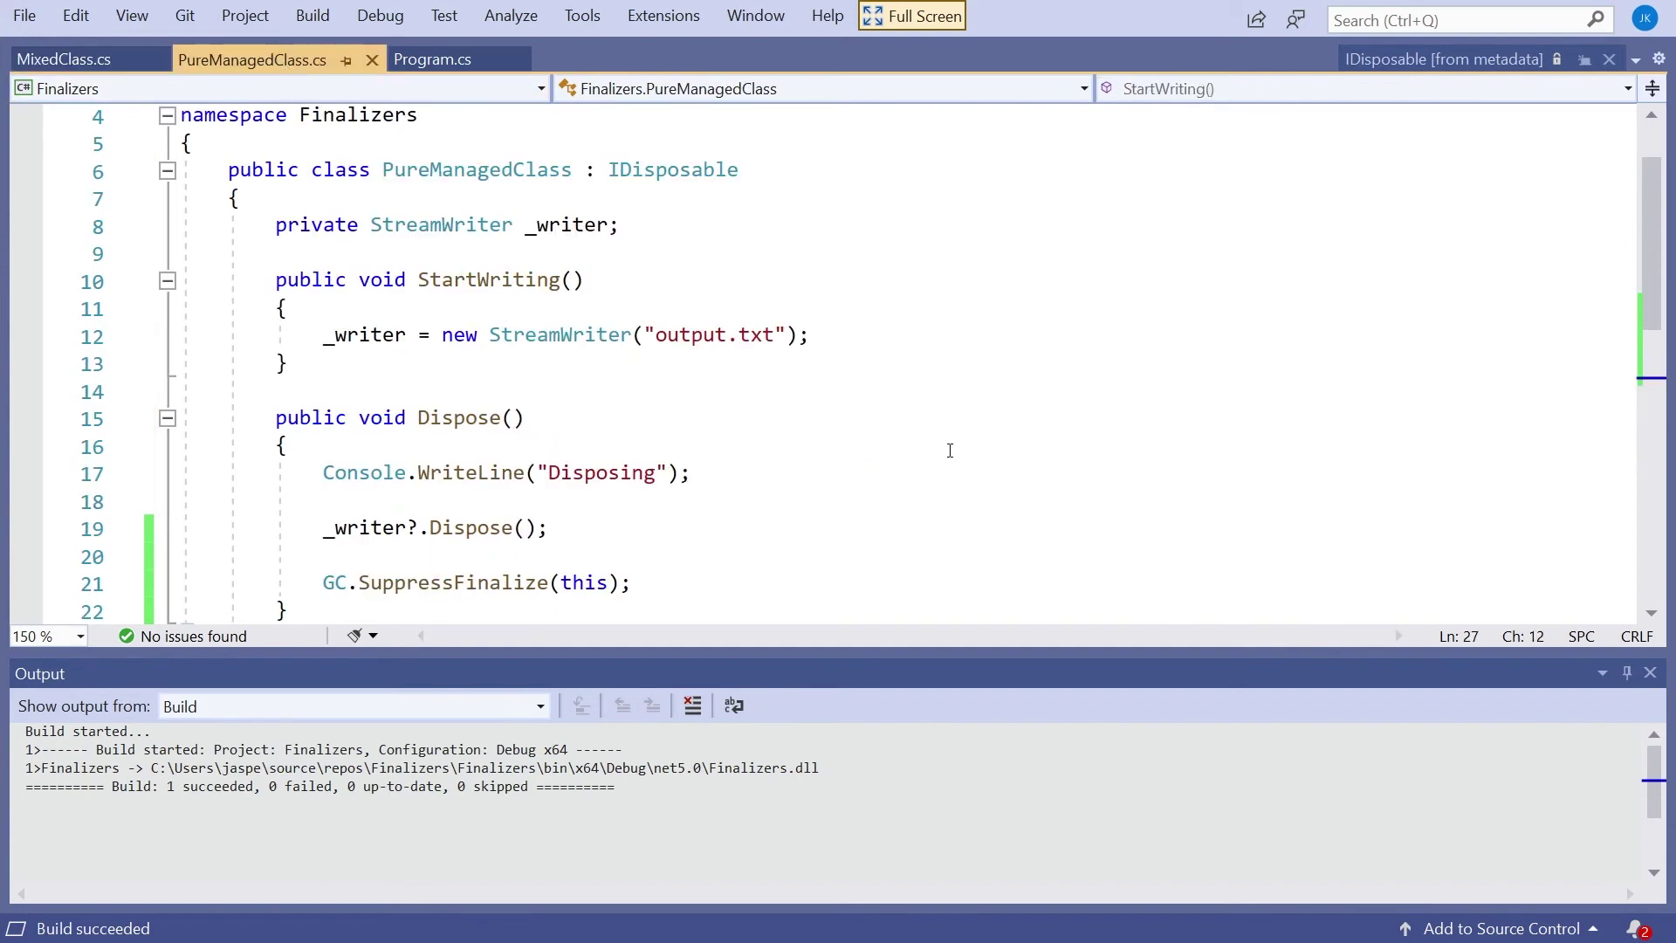
{"action": "scroll", "coordinate": [949, 450], "scroll_direction": "down", "scroll_amount": 1}
{"action": "scroll", "coordinate": [949, 451], "scroll_direction": "down", "scroll_amount": 1}
{"action": "scroll", "coordinate": [500, 477], "scroll_direction": "up", "scroll_amount": 2}
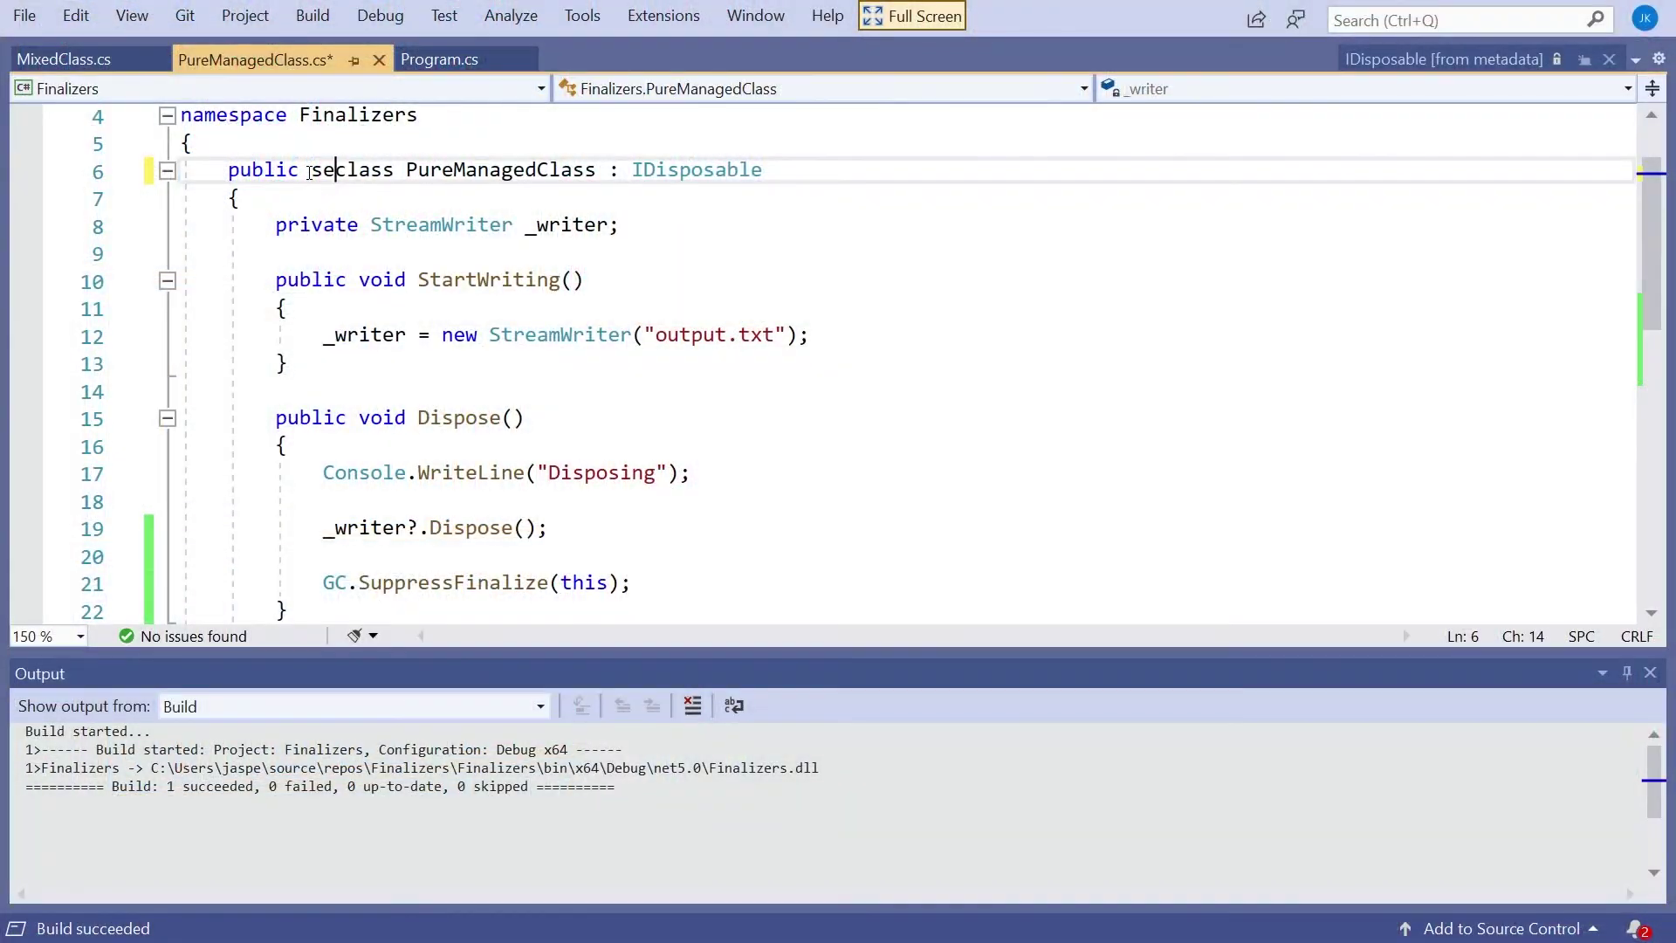
{"action": "type", "text": "aled"}
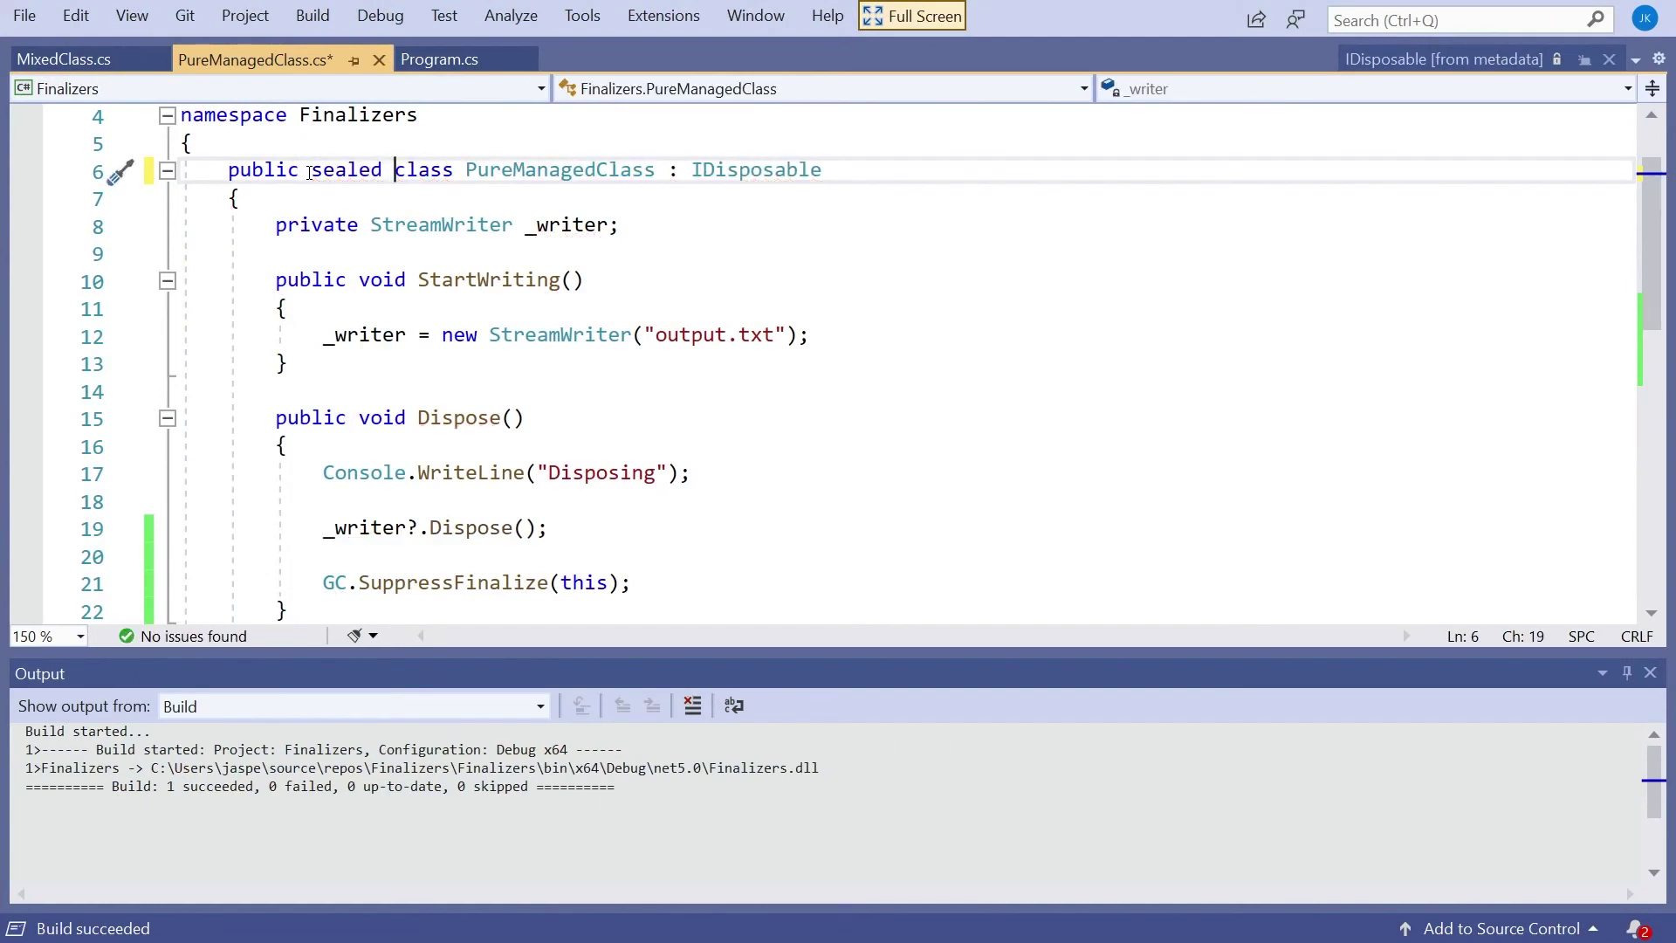